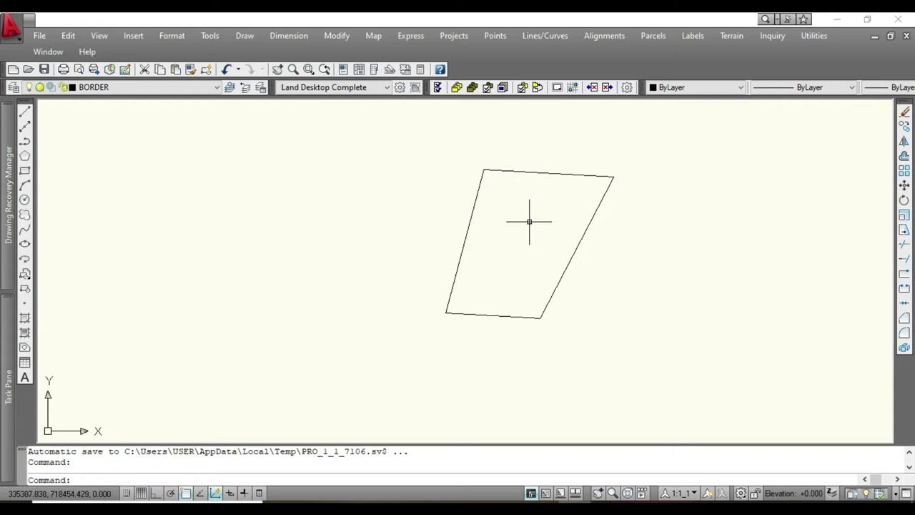
Step: Save the drawing and start the Area inquiry from Tools > Inquiry
key("Escape")
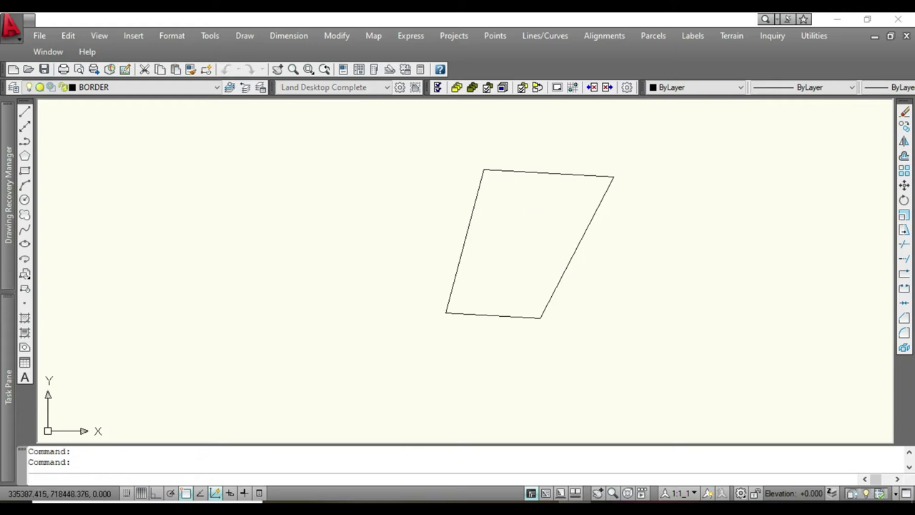
key("ctrl+s")
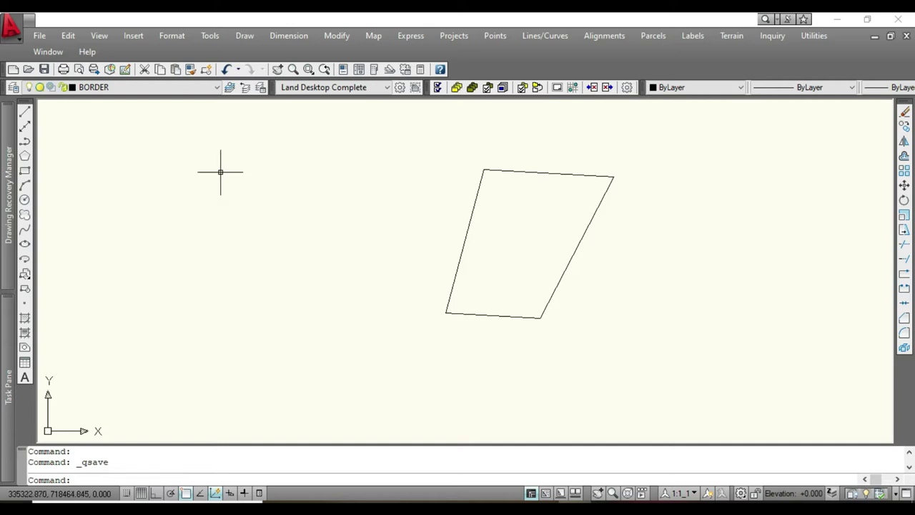
left_click(209, 36)
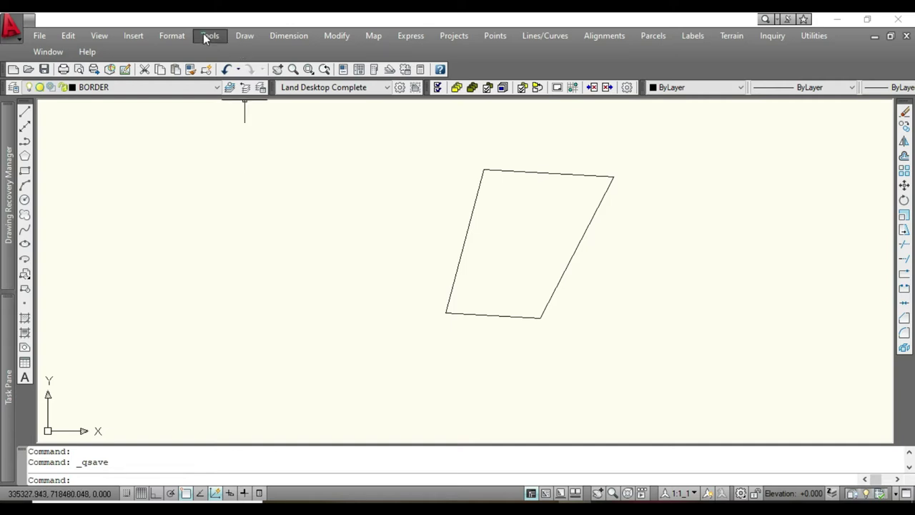
mouse_move(266, 171)
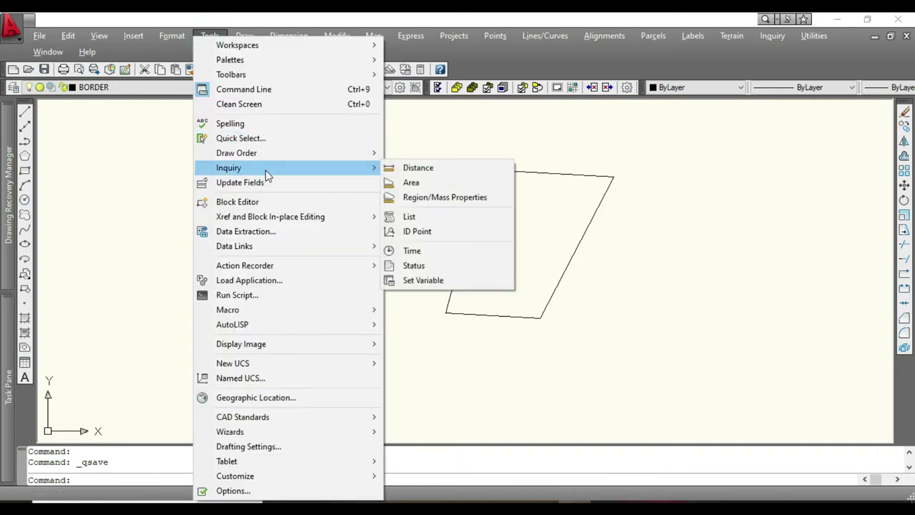
left_click(412, 185)
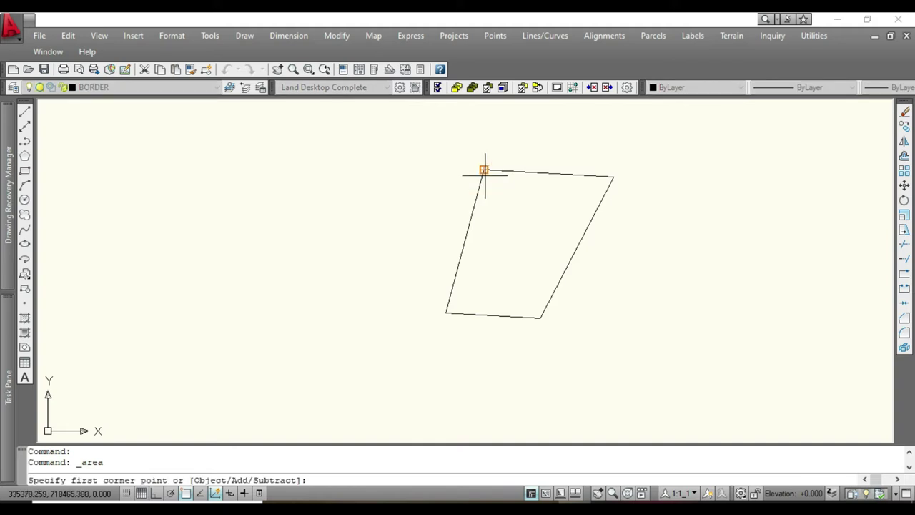
scroll(499, 172, "up", 2)
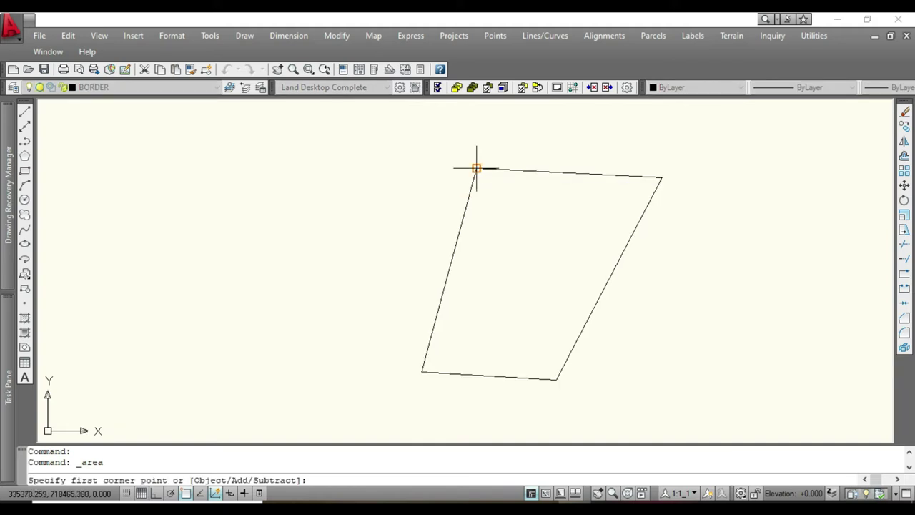
scroll(476, 168, "up", 3)
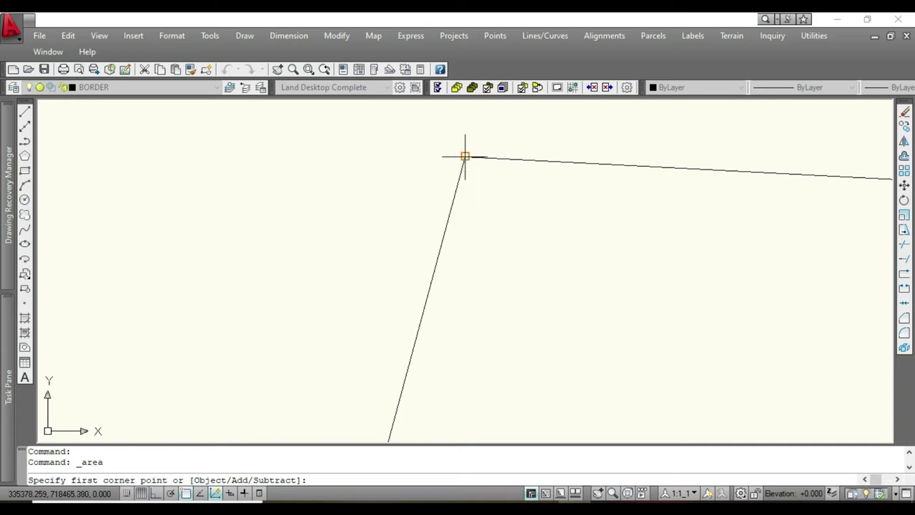
Step: Pick the parcel's four corners to get Area 723.456 and Perimeter 112.137
left_click(464, 156)
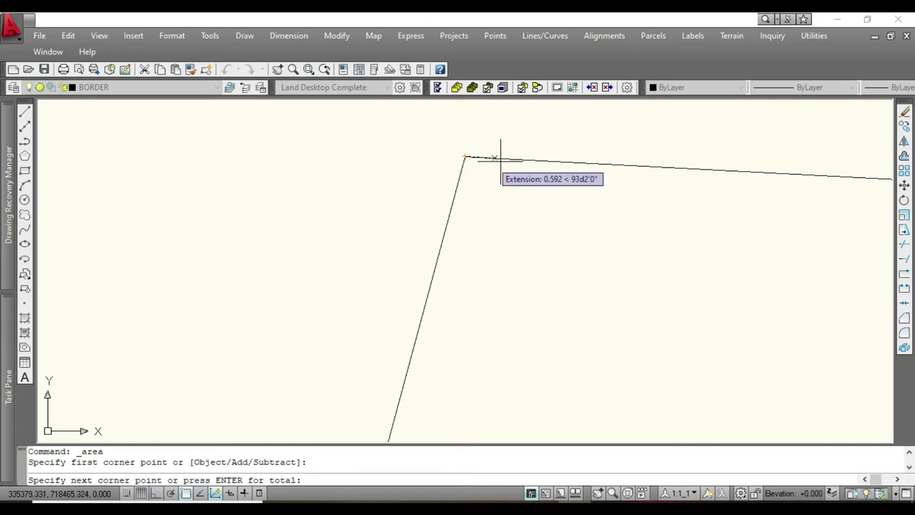
scroll(421, 165, "down", 2)
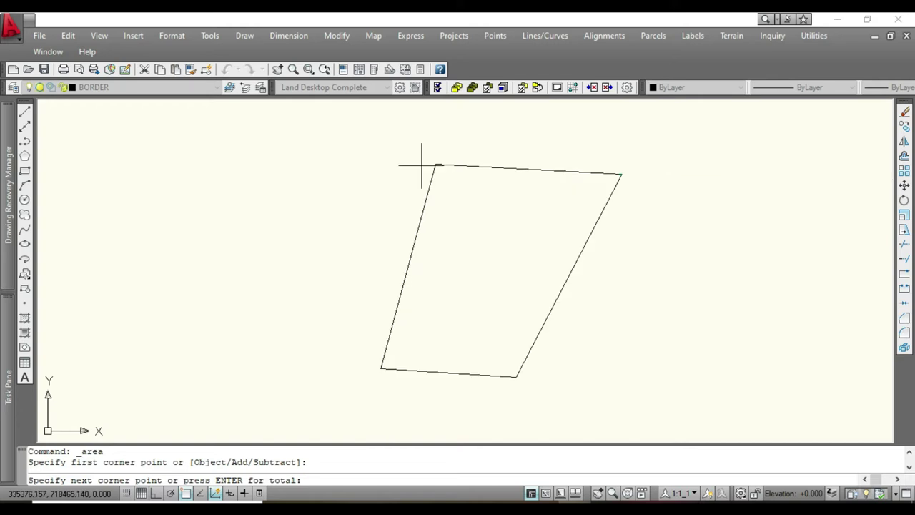
left_click(421, 165)
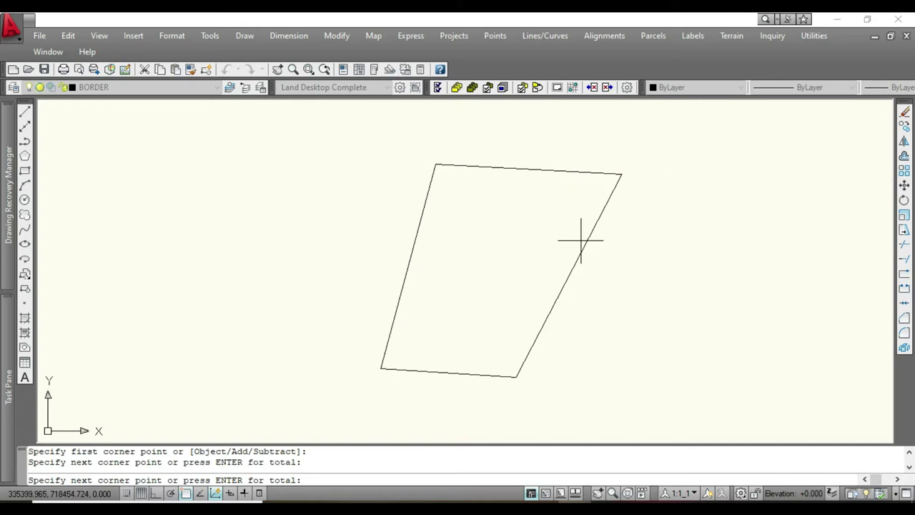
left_click(516, 376)
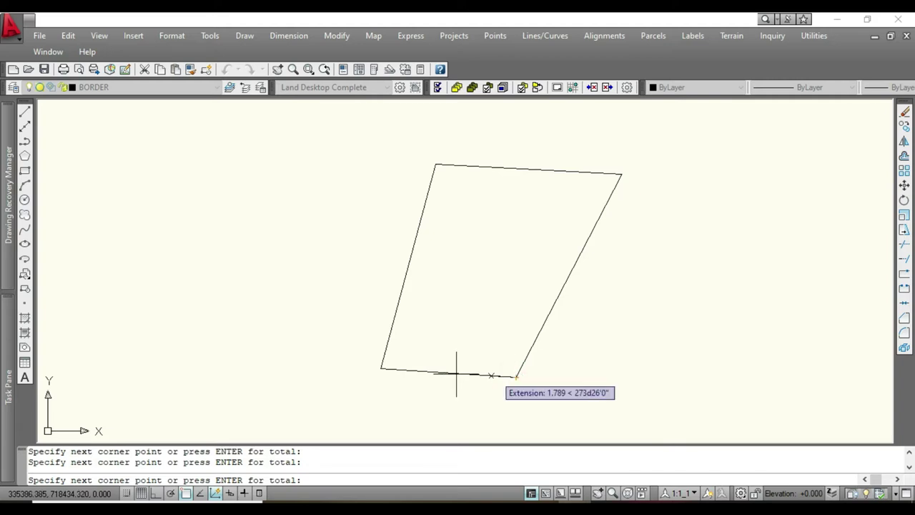
left_click(381, 368)
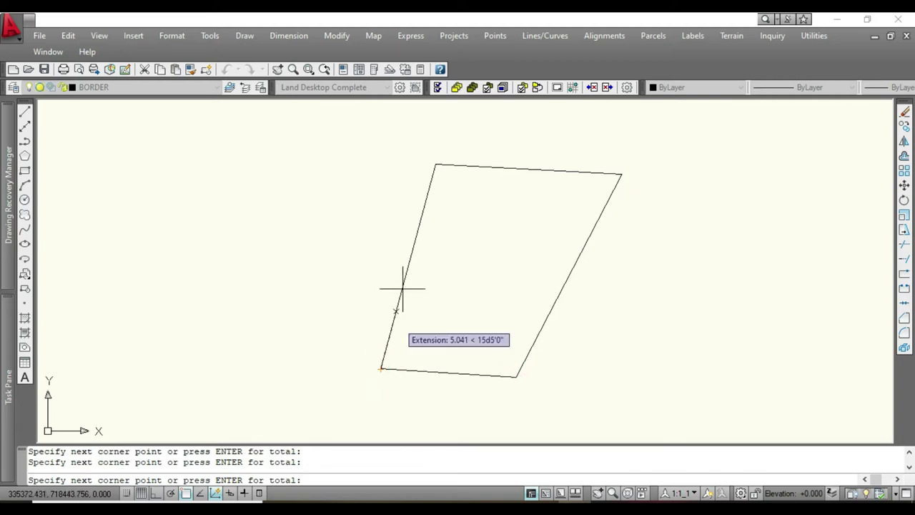
left_click(435, 164)
key("Return")
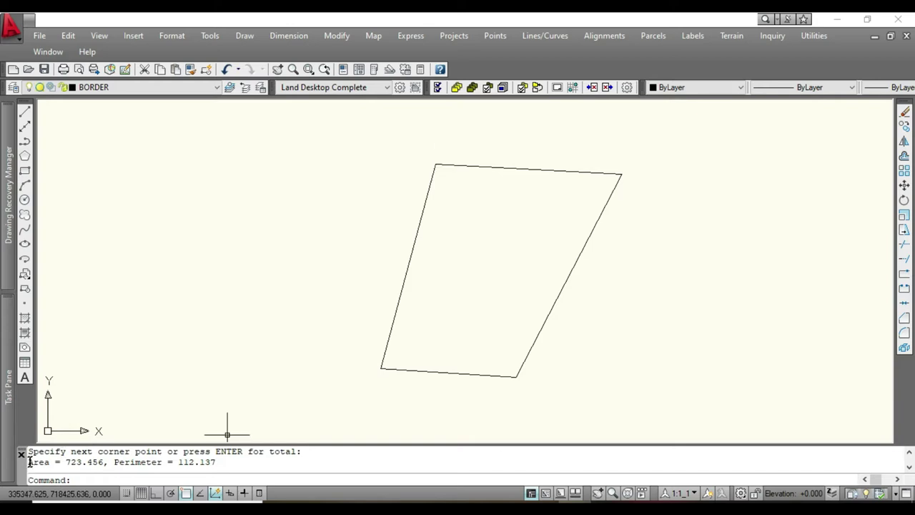
Step: Copy the 'Area = 723.456' line from the command history to the clipboard
left_click_drag(28, 461, 105, 463)
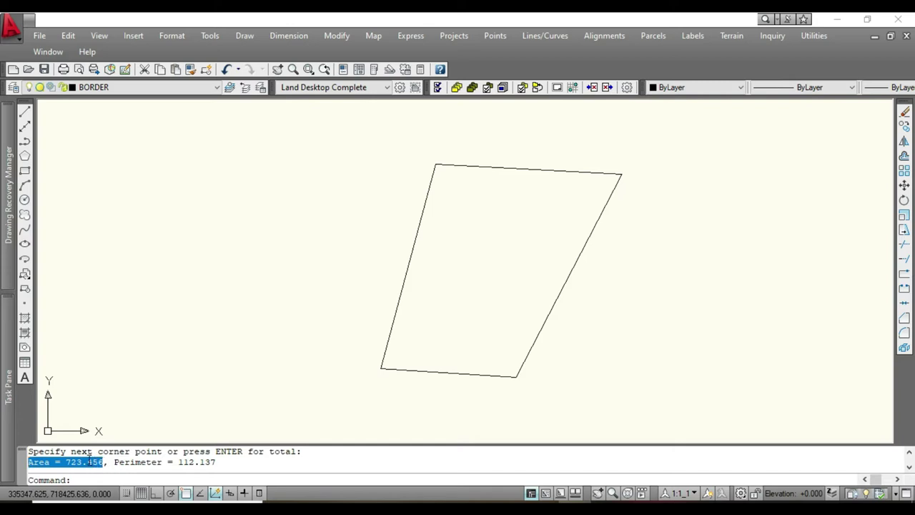
right_click(88, 458)
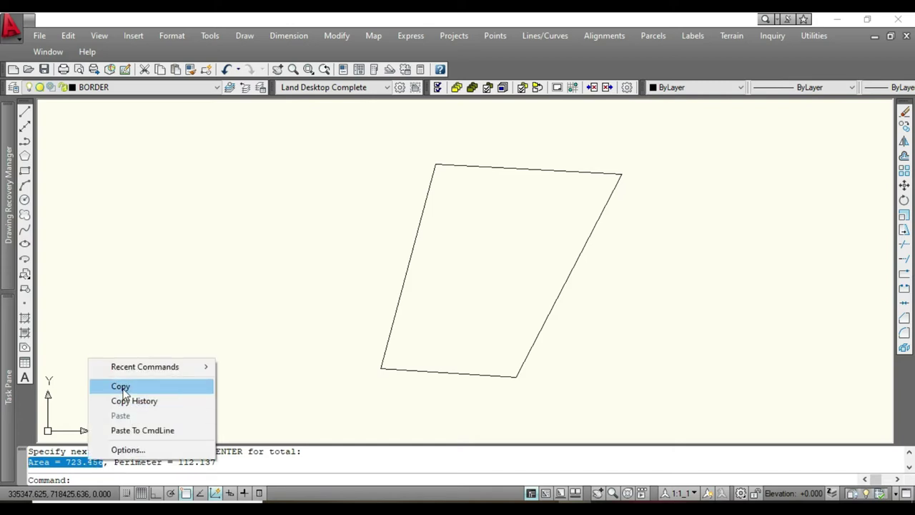
left_click(122, 388)
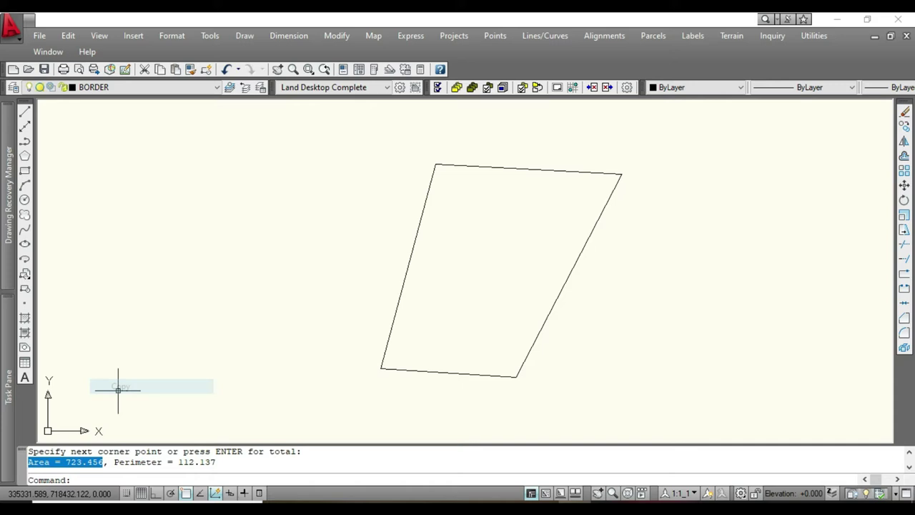
right_click(78, 462)
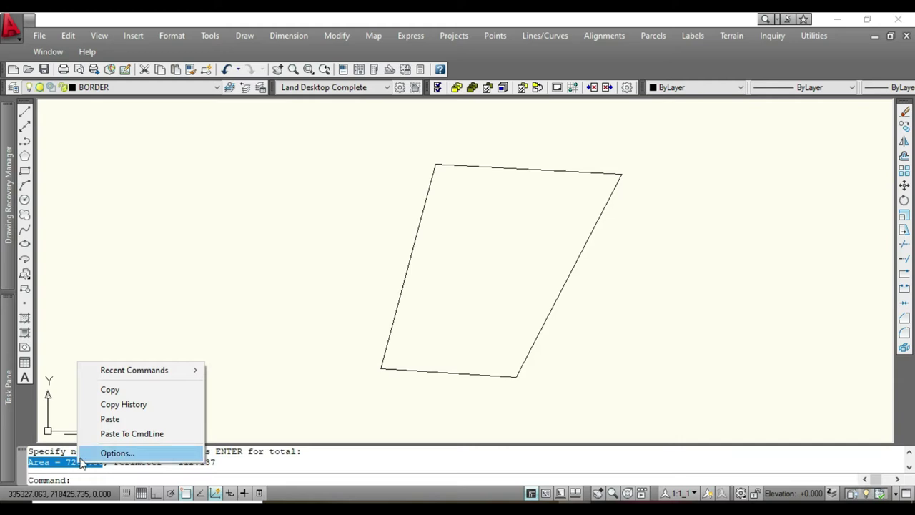
left_click(125, 391)
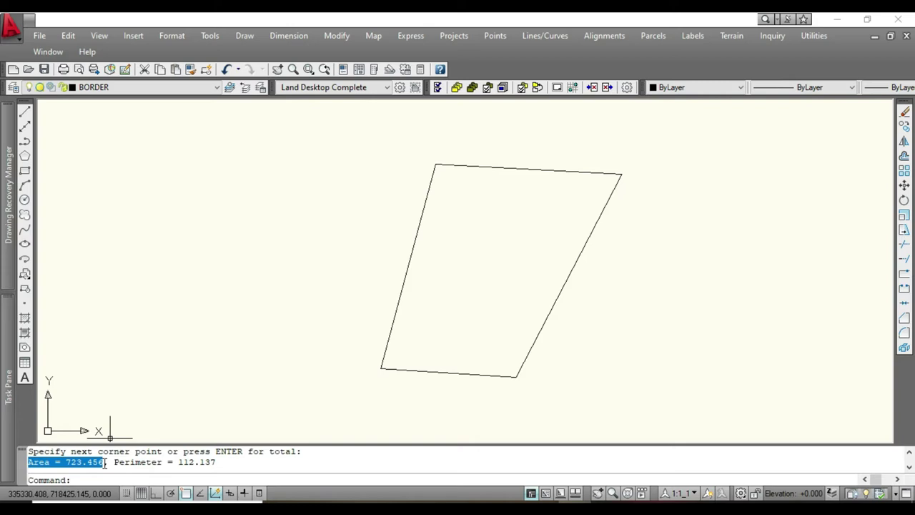
left_click_drag(105, 464, 30, 466)
right_click(46, 463)
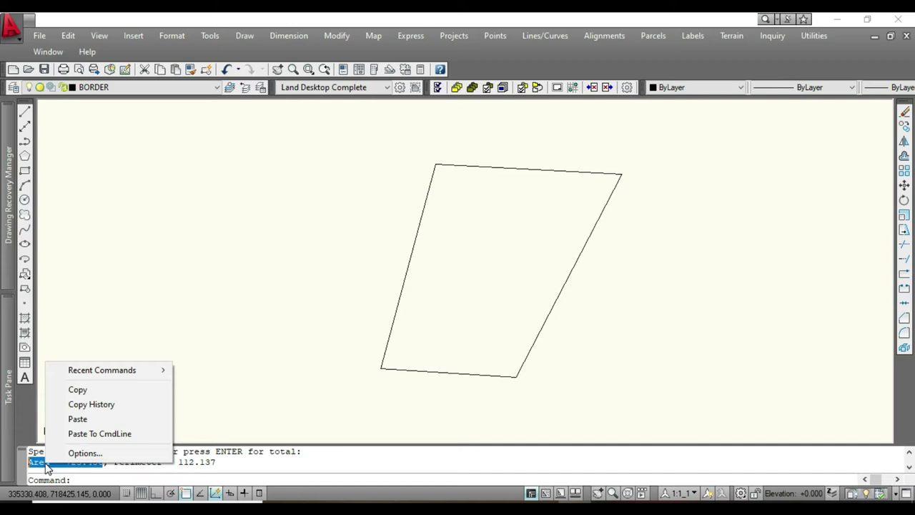
left_click(101, 390)
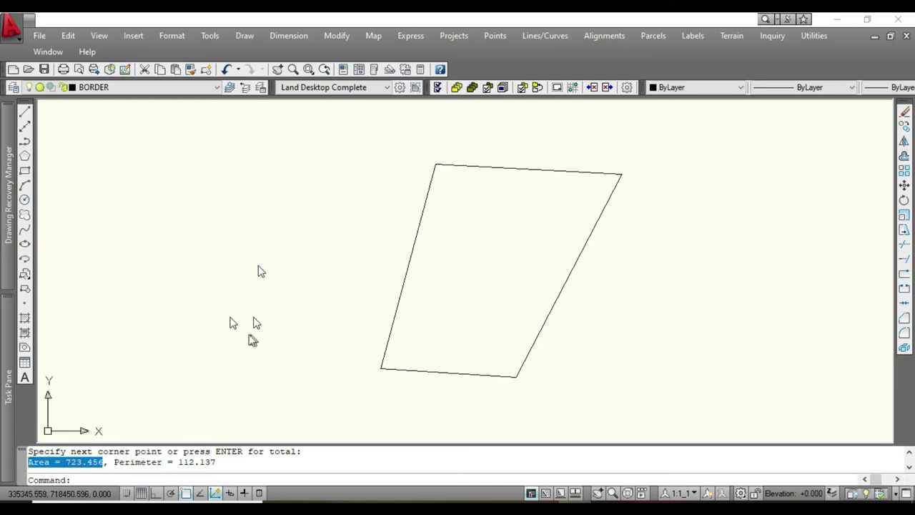
right_click(231, 321)
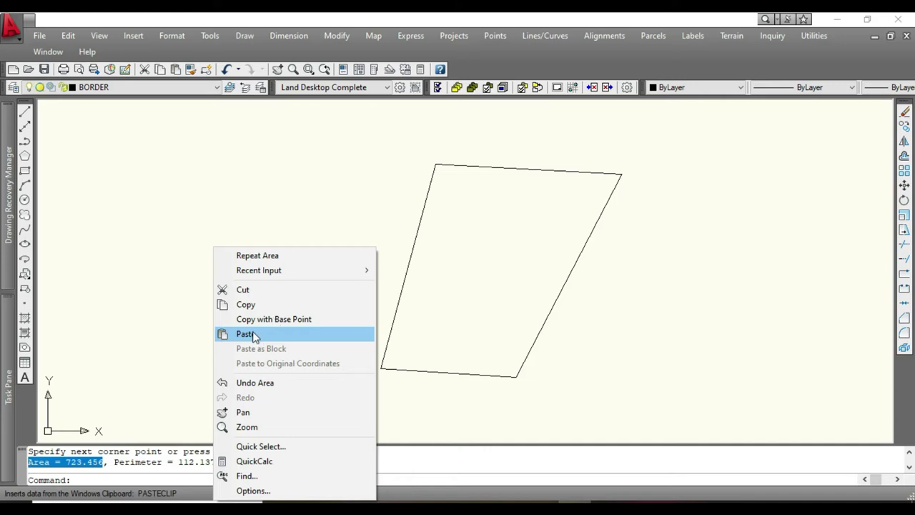
Step: Paste the 'Area = 723.456' text into the drawing left of the parcel
left_click(253, 336)
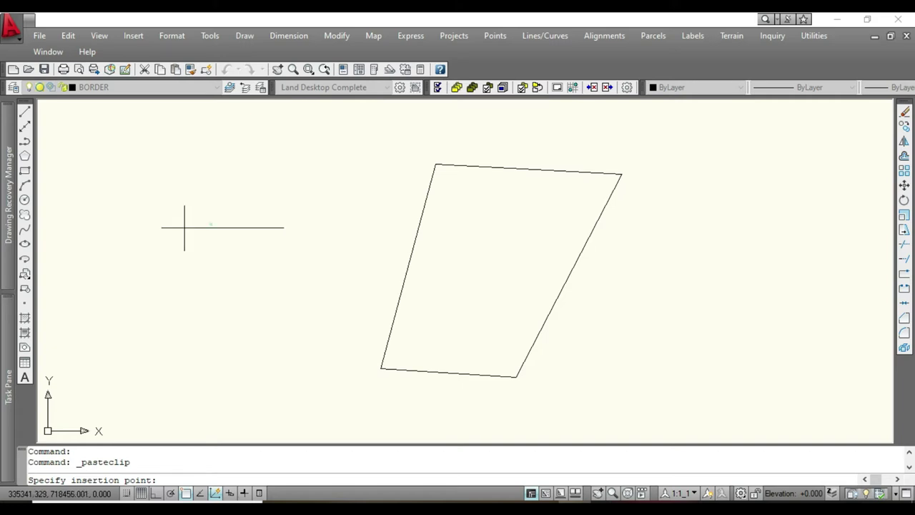
left_click(211, 226)
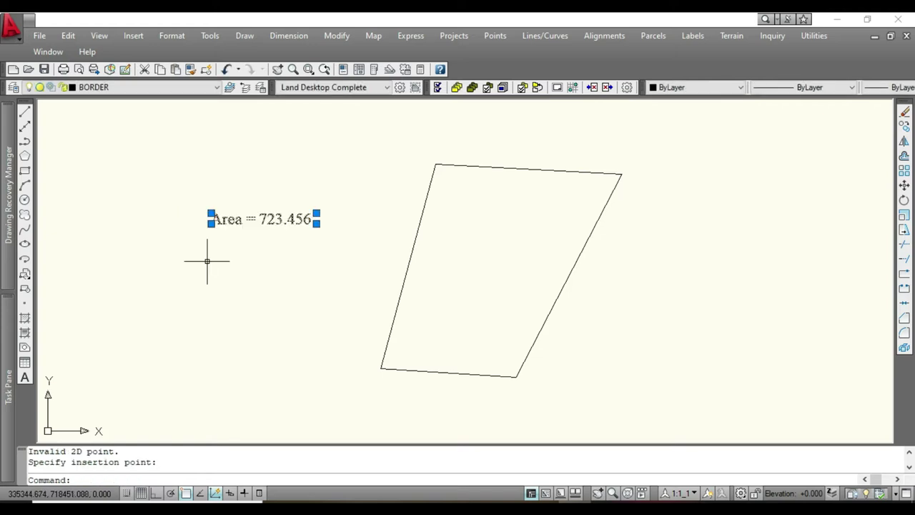
right_click(207, 264)
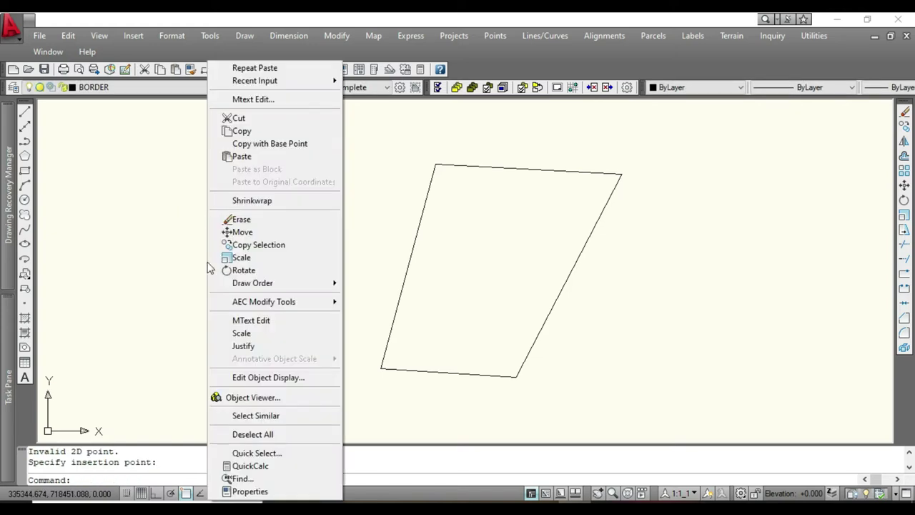
left_click(243, 160)
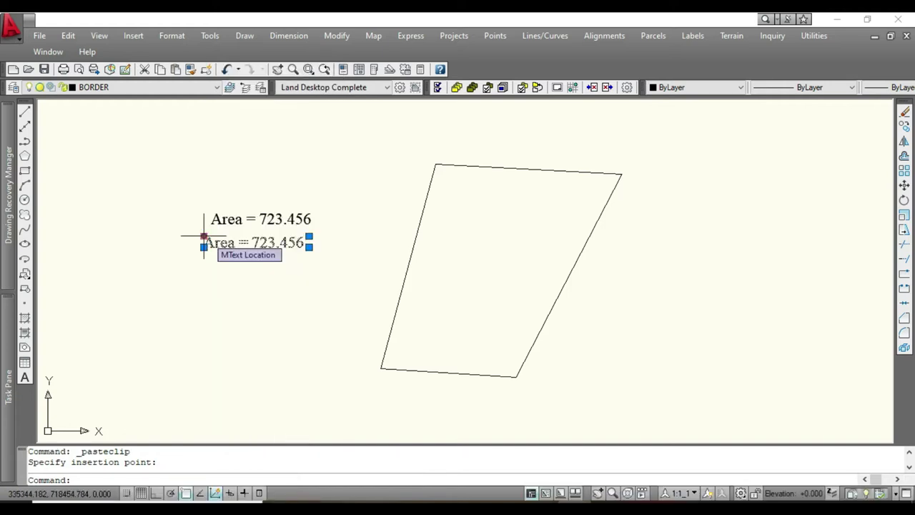
key("Escape")
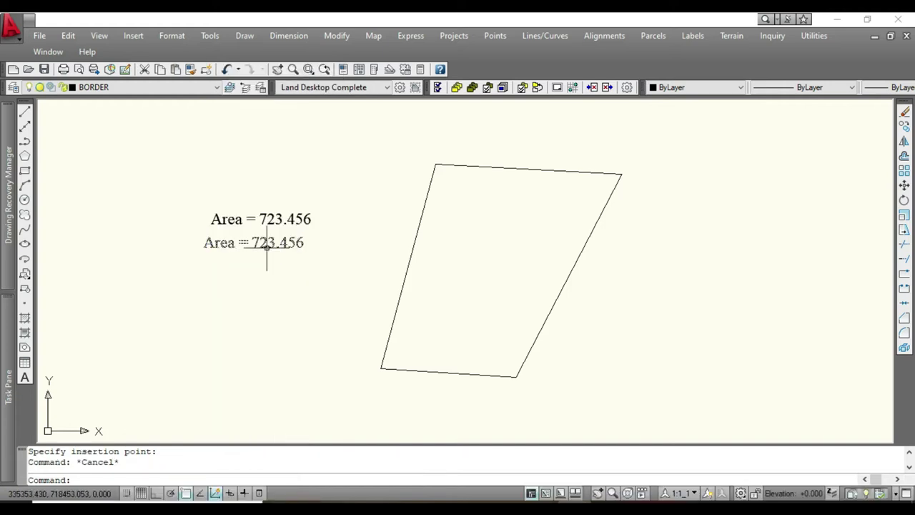
Step: Erase the duplicate 'Area = 723.456' text label
left_click(264, 243)
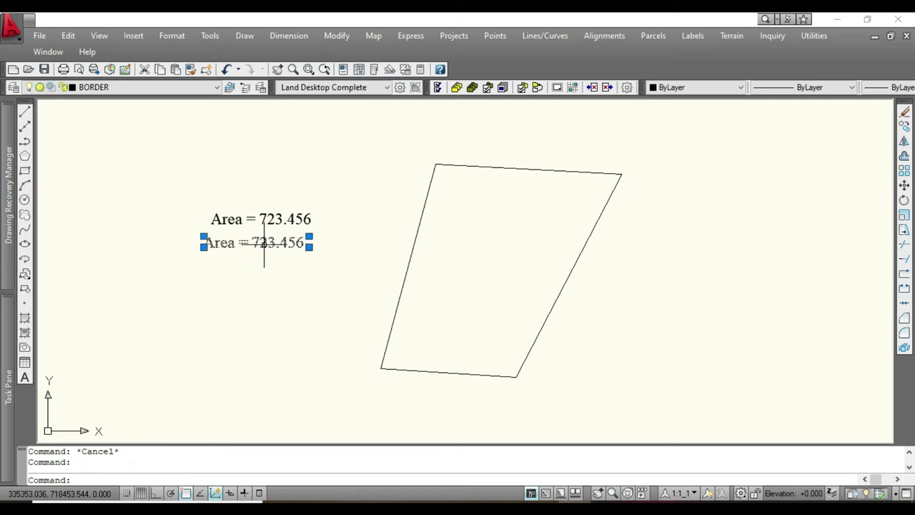
right_click(264, 248)
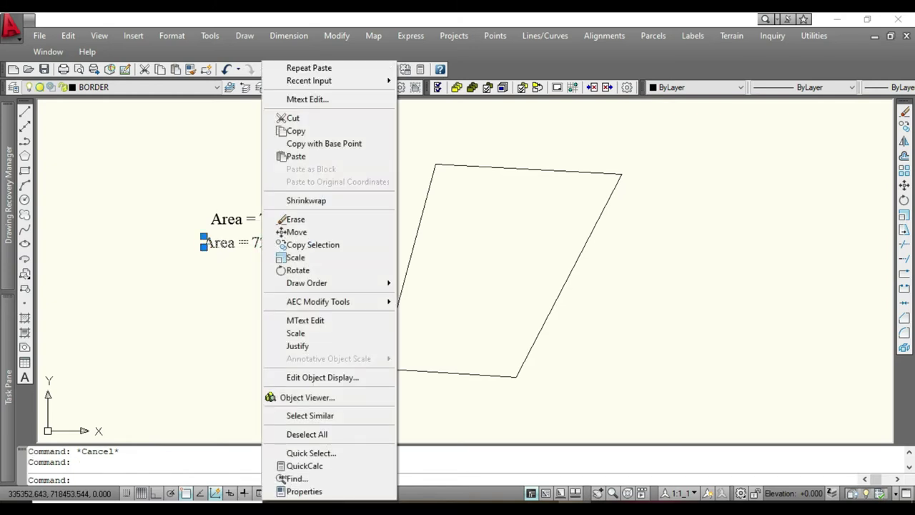
key("Escape")
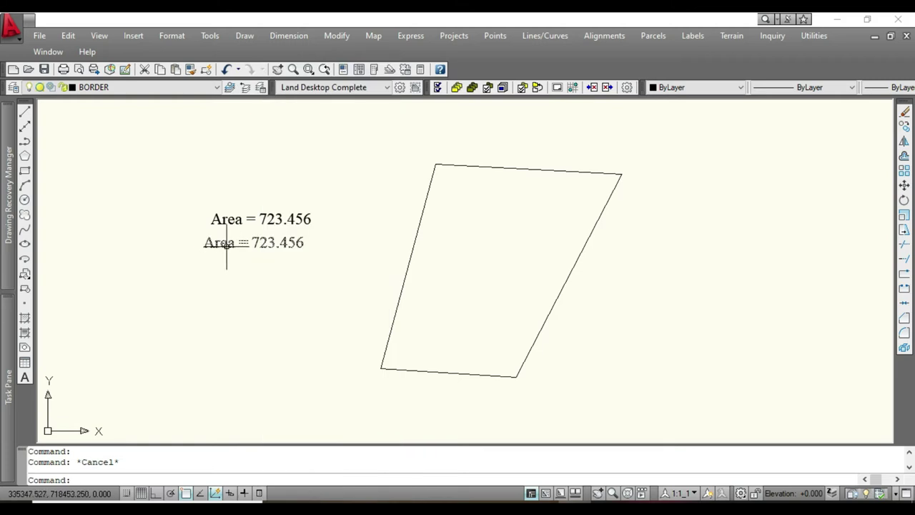
left_click(226, 243)
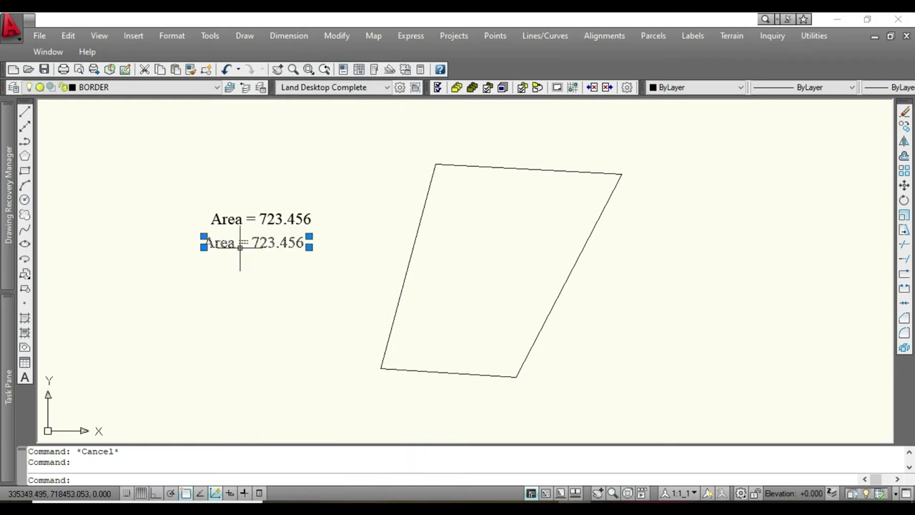
right_click(273, 244)
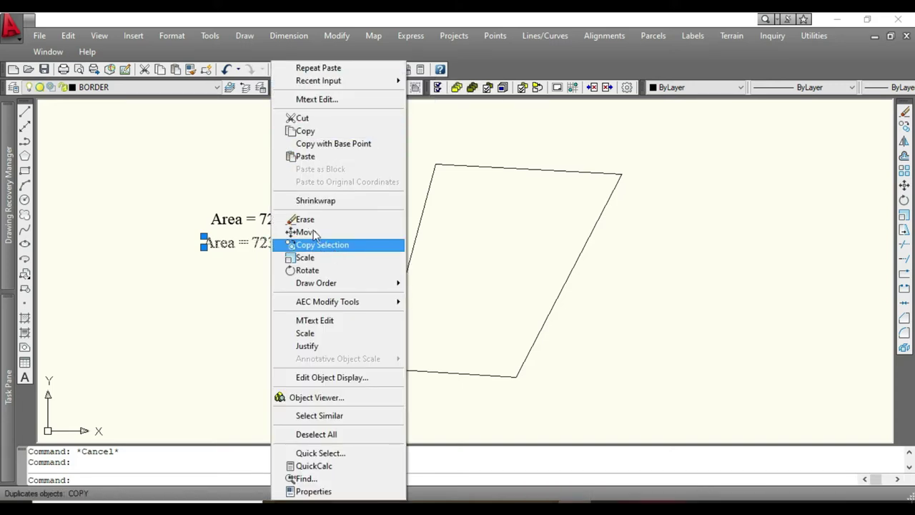
left_click(306, 219)
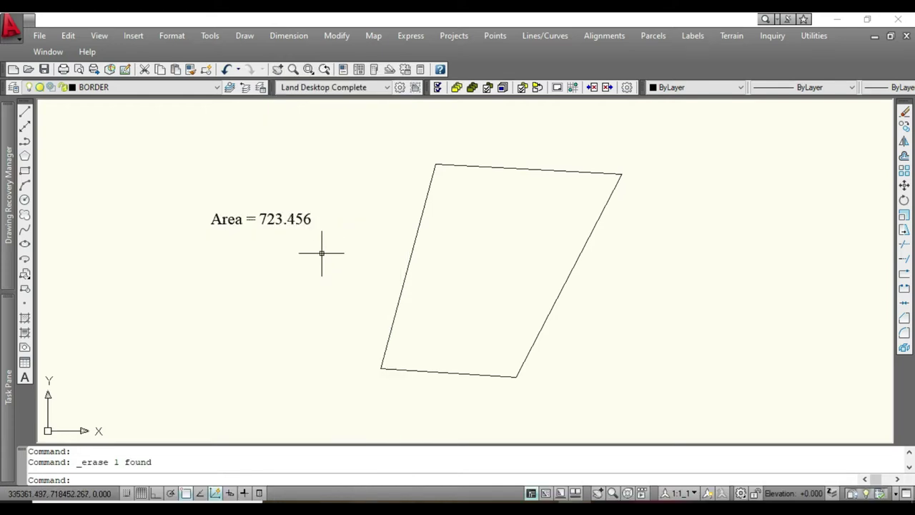
left_click(296, 221)
key("Delete")
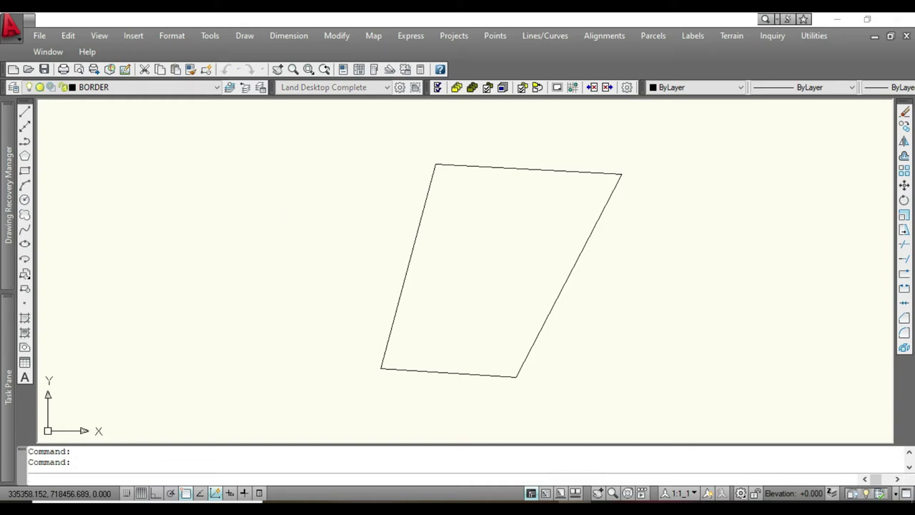
Step: Append 'SQ.m' after 723.456 in the area label
key("Left")
key("Left")
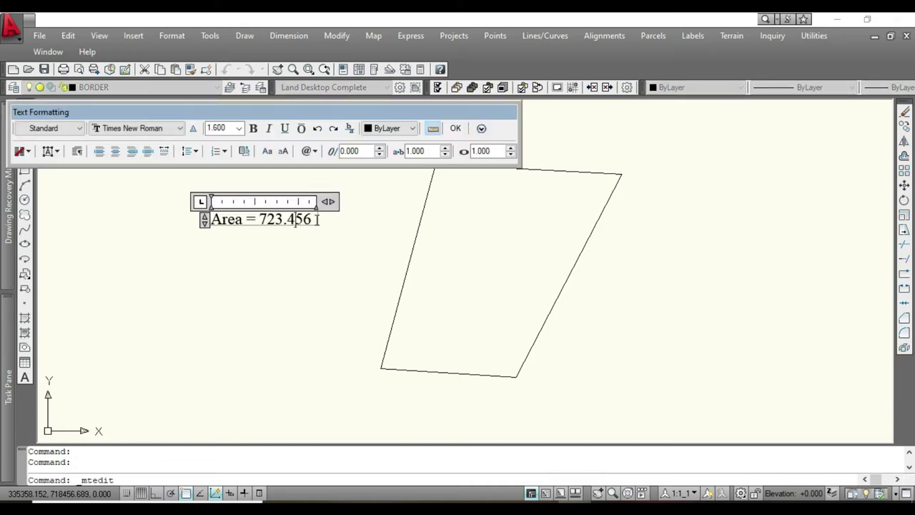
left_click(317, 234)
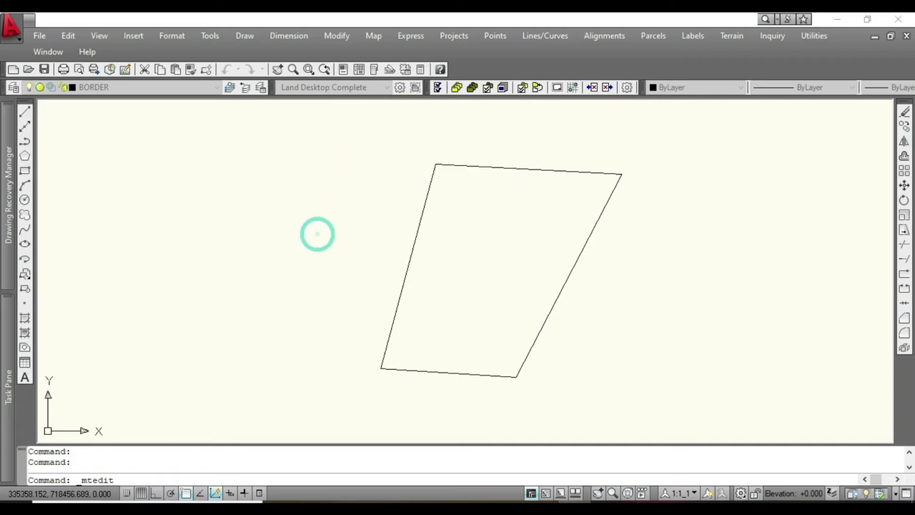
double_click(281, 222)
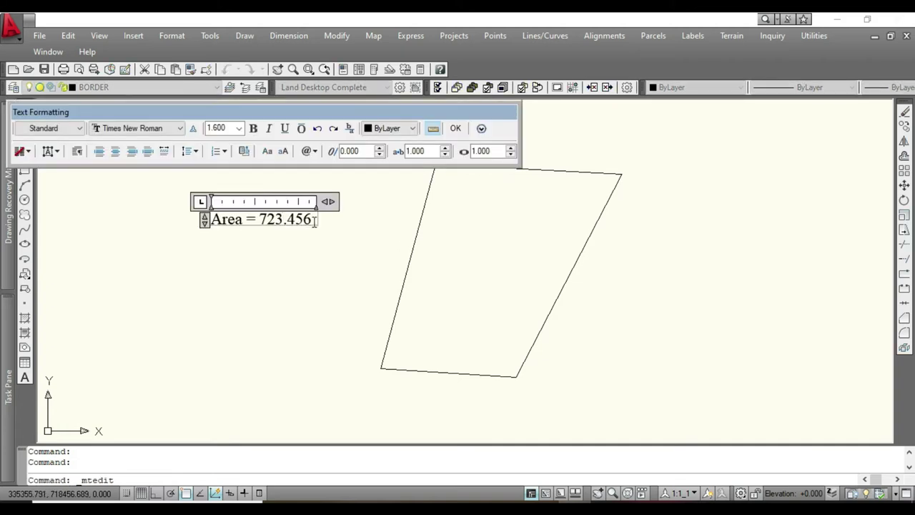
left_click(313, 218)
type("S")
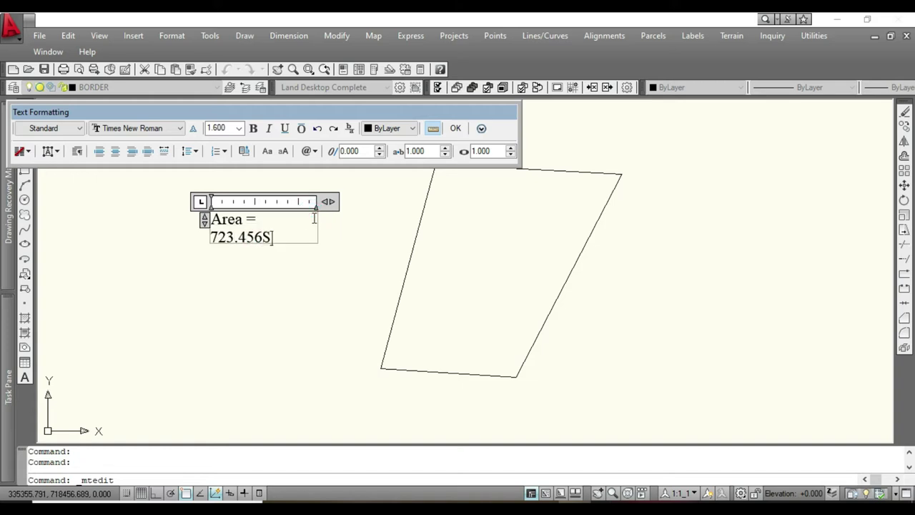
type("Q")
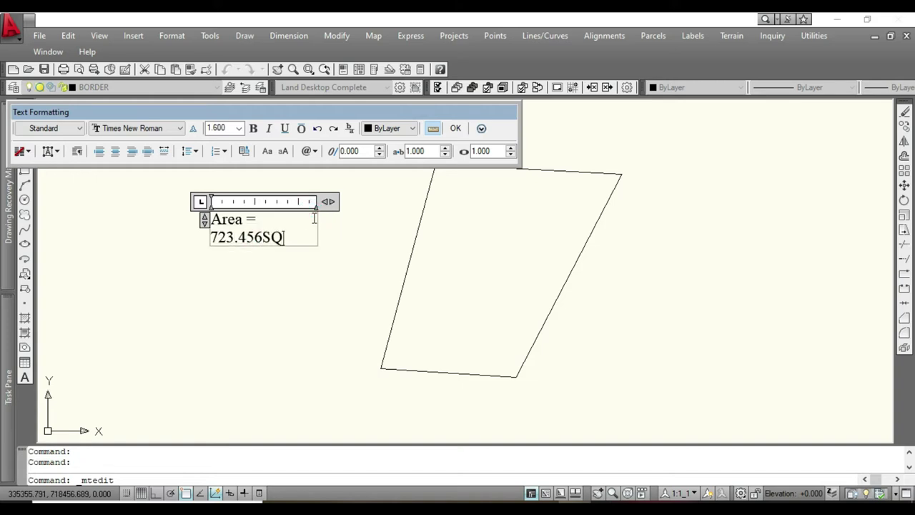
type(".m")
left_click(312, 246)
Step: Widen the label's text box so 'Area = 723.456SQ.m' fits on one line
double_click(279, 238)
left_click(329, 202)
left_click_drag(329, 202, 366, 202)
left_click(330, 263)
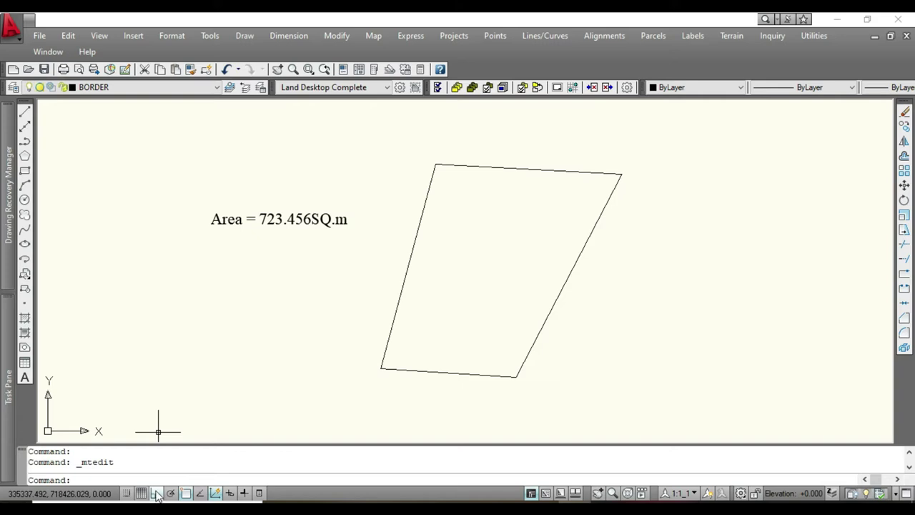
Step: With Ortho on, start a polyline right of the parcel with a 100-unit side
left_click(156, 494)
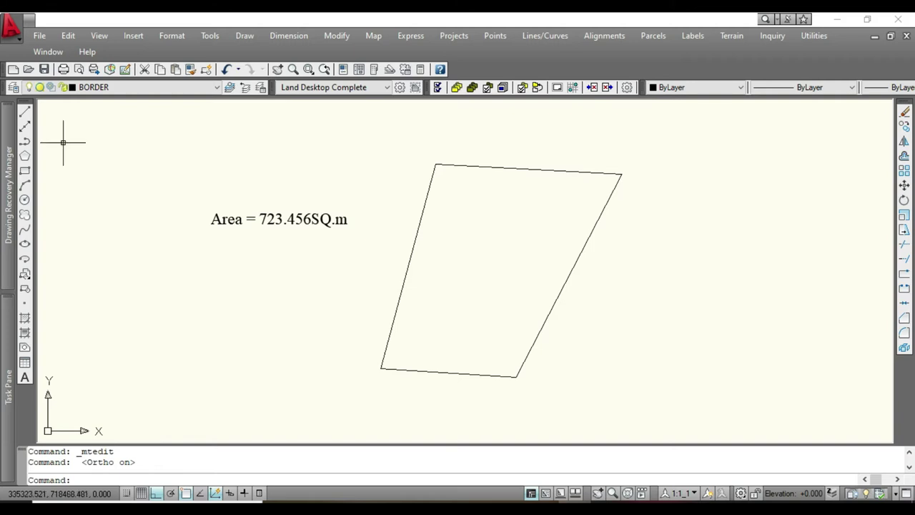
left_click(25, 144)
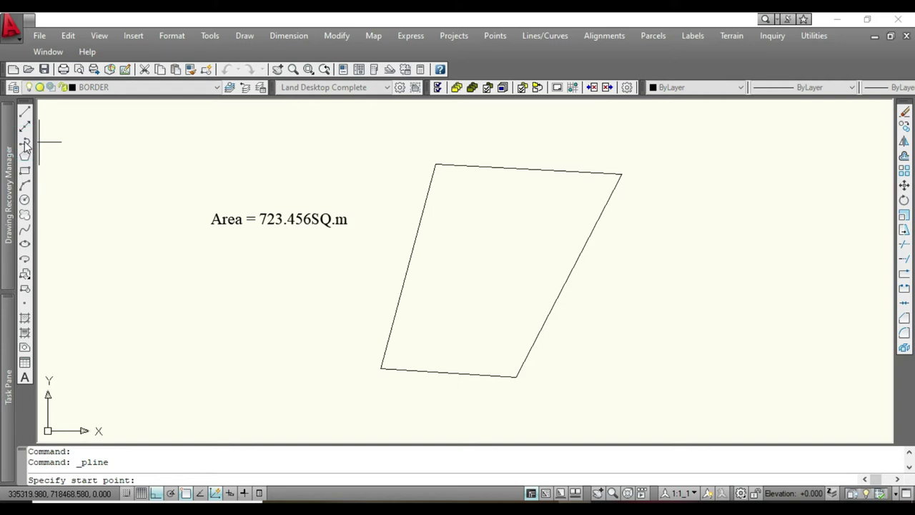
scroll(287, 166, "down", 4)
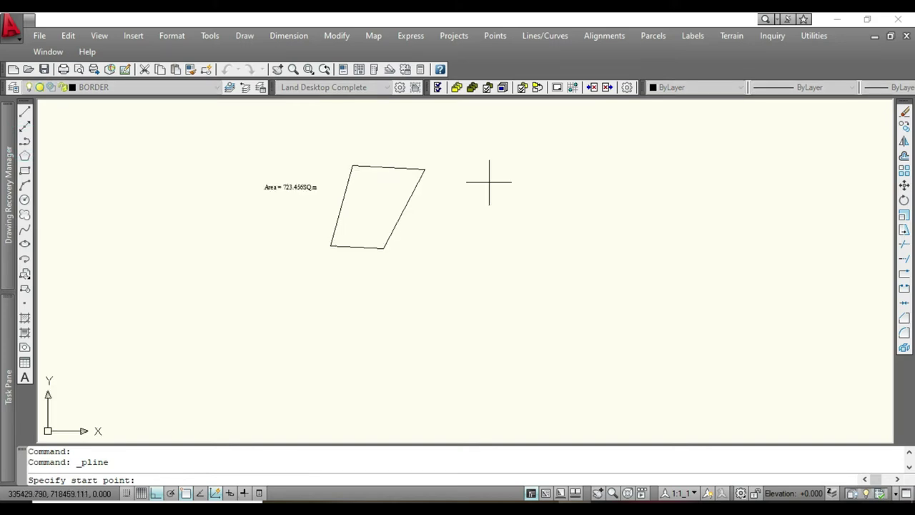
scroll(487, 181, "up", 5)
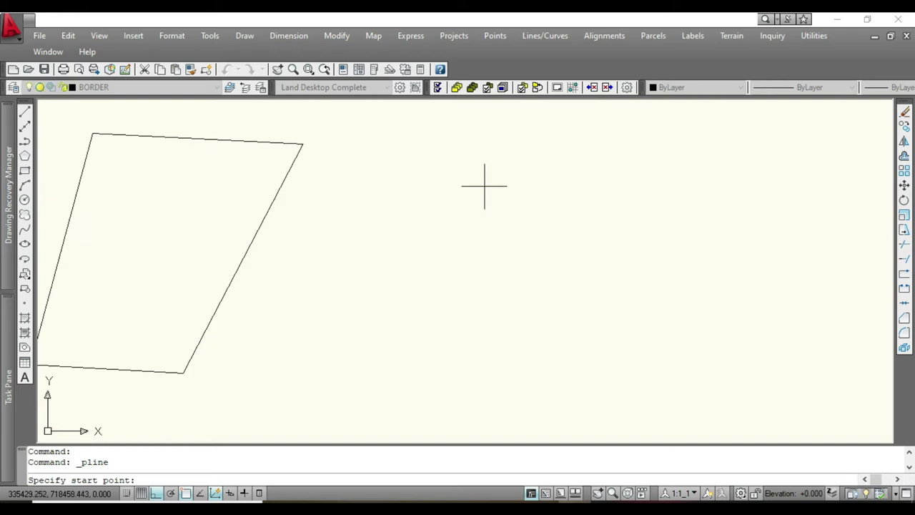
left_click(484, 186)
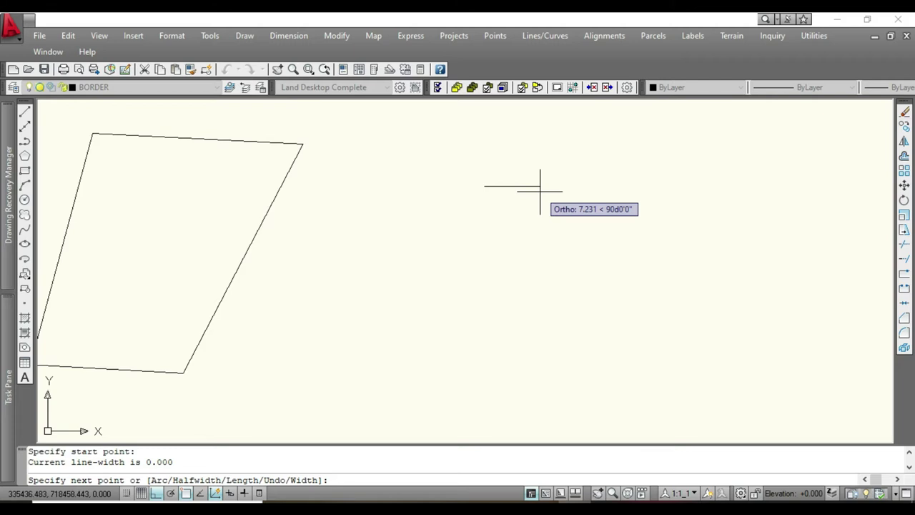
type("100")
key("Return")
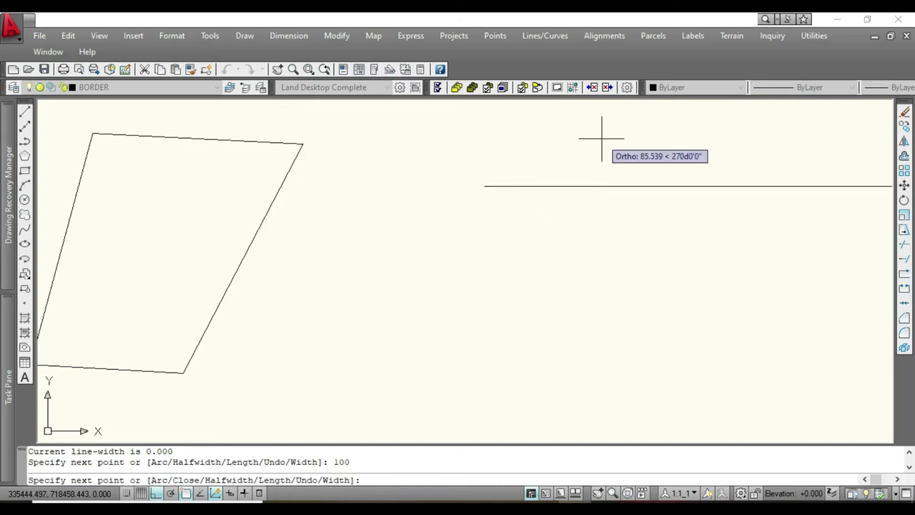
Step: Complete the border polyline with sides of 145, 100 and 145
scroll(469, 202, "down", 2)
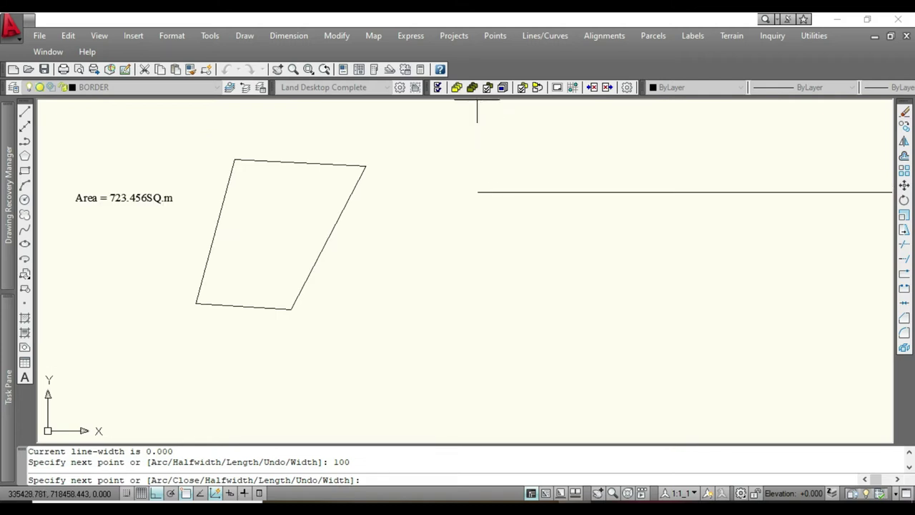
scroll(530, 346, "down", 2)
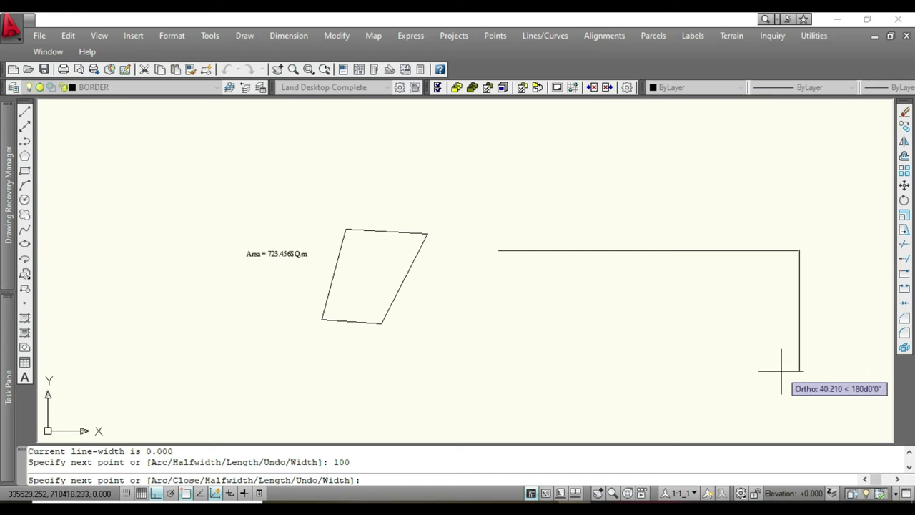
type("145")
key("Return")
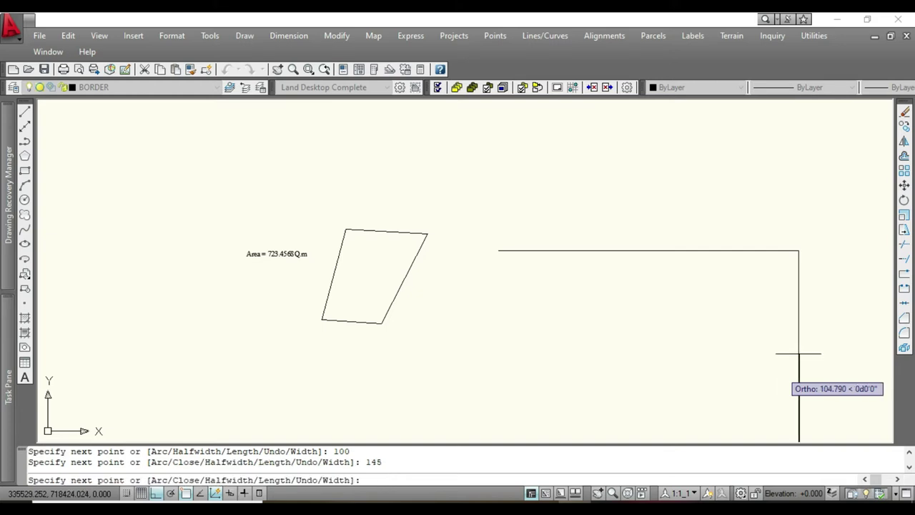
scroll(741, 204, "down", 4)
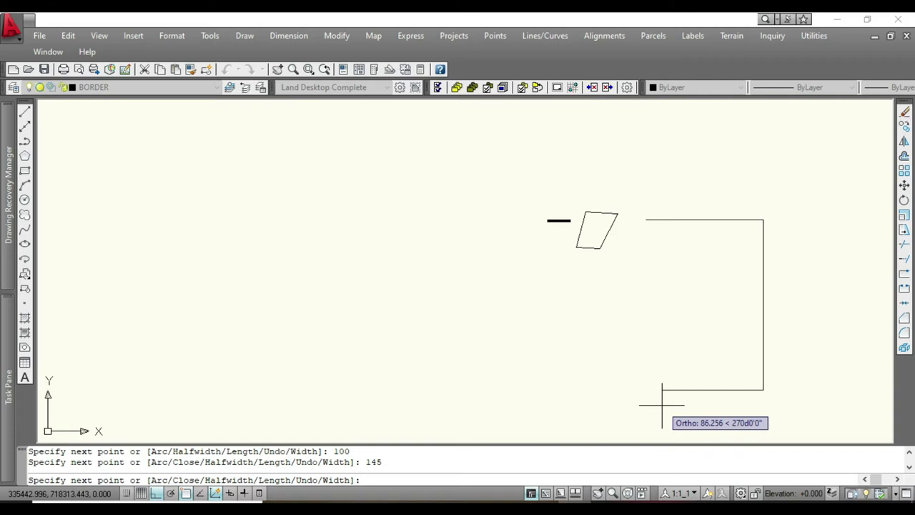
type("100")
key("Return")
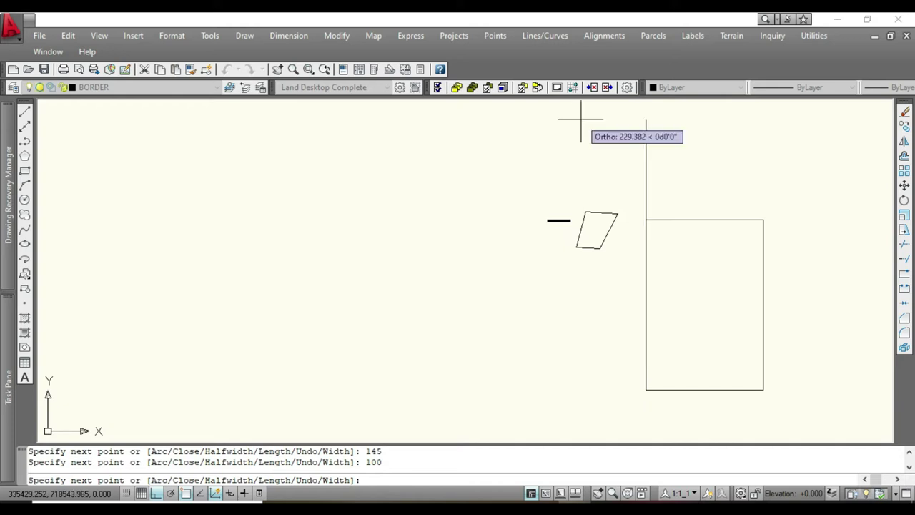
type("145")
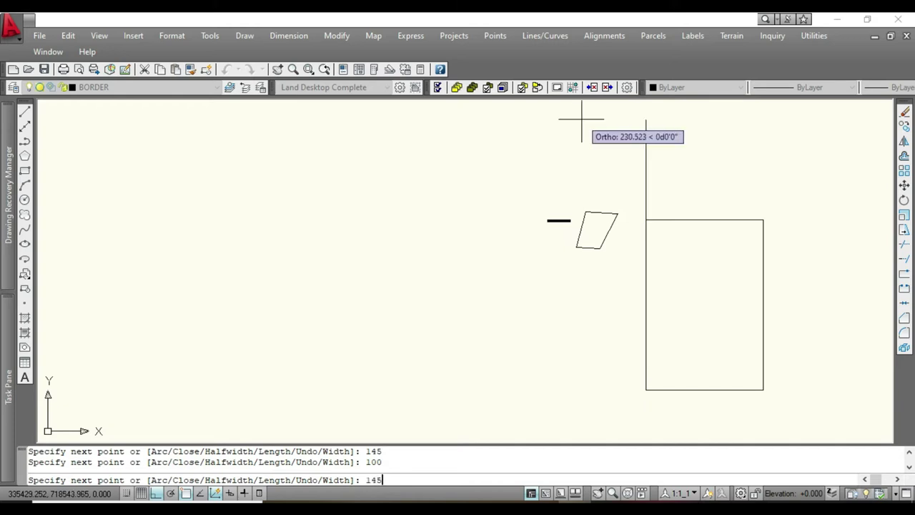
key("Return")
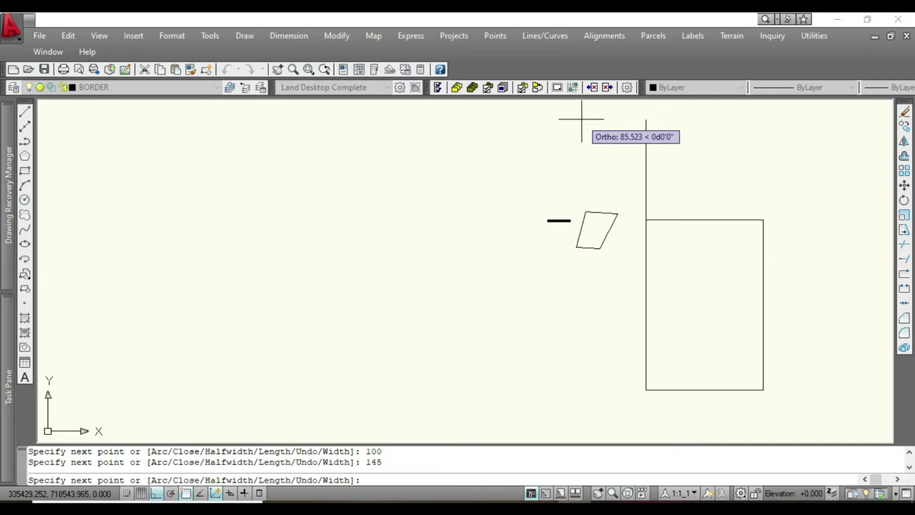
key("Return")
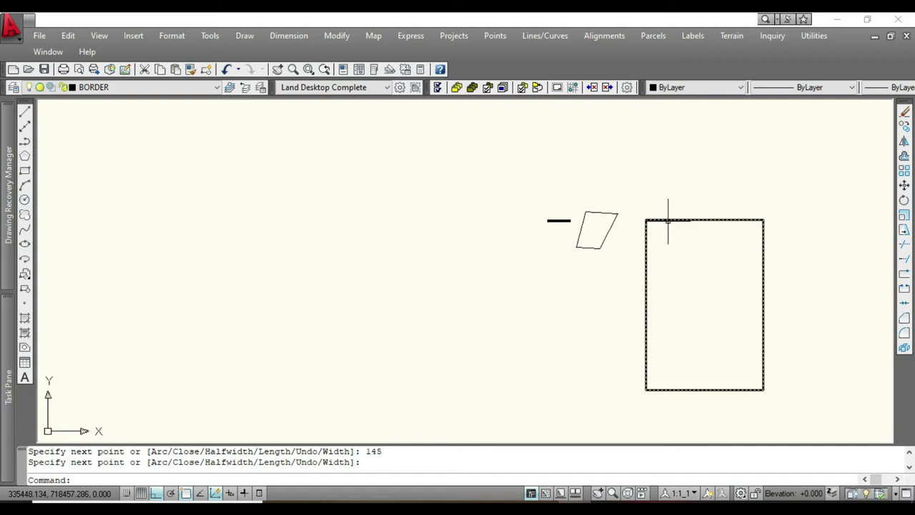
Step: Select the 100 by 145 rectangular border and start the Move command on it
mouse_move(667, 221)
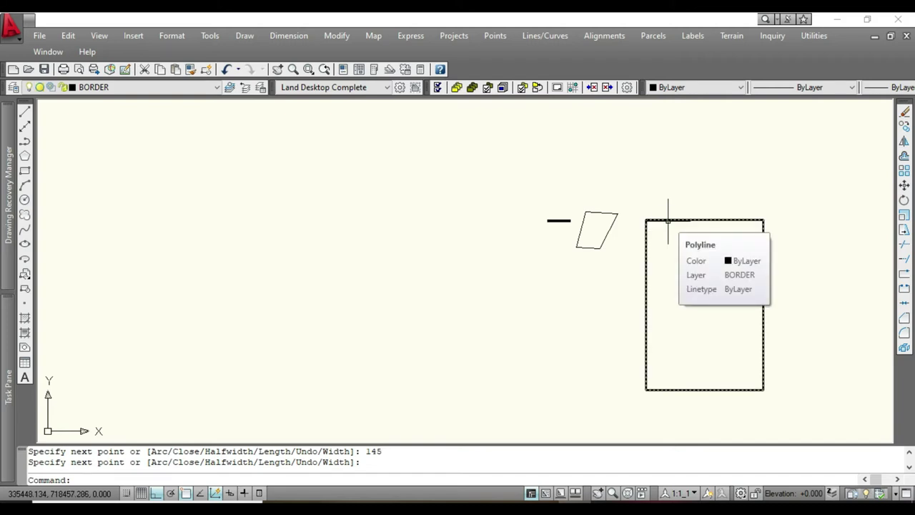
left_click(667, 221)
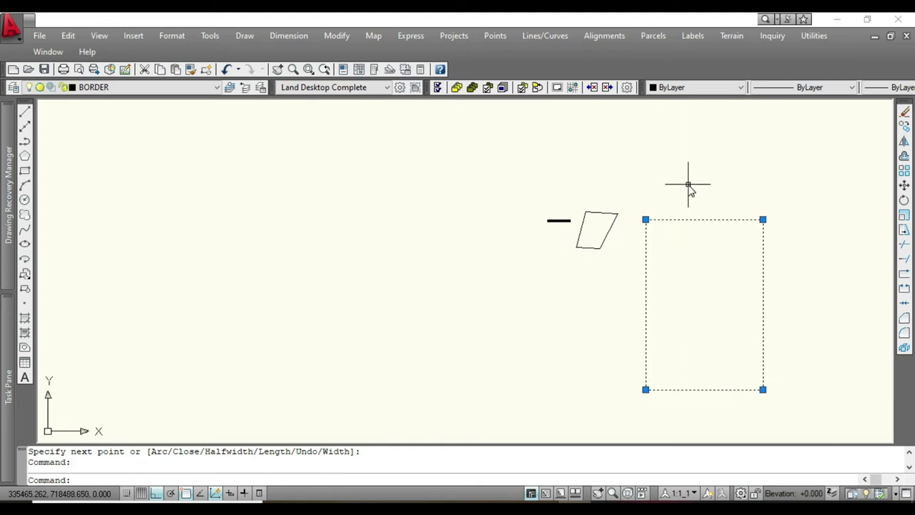
right_click(690, 188)
left_click(658, 186)
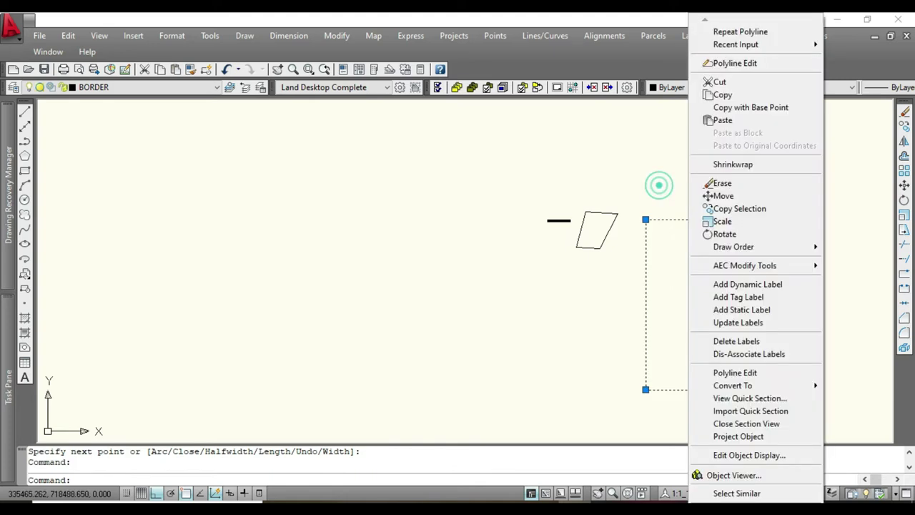
left_click(646, 183)
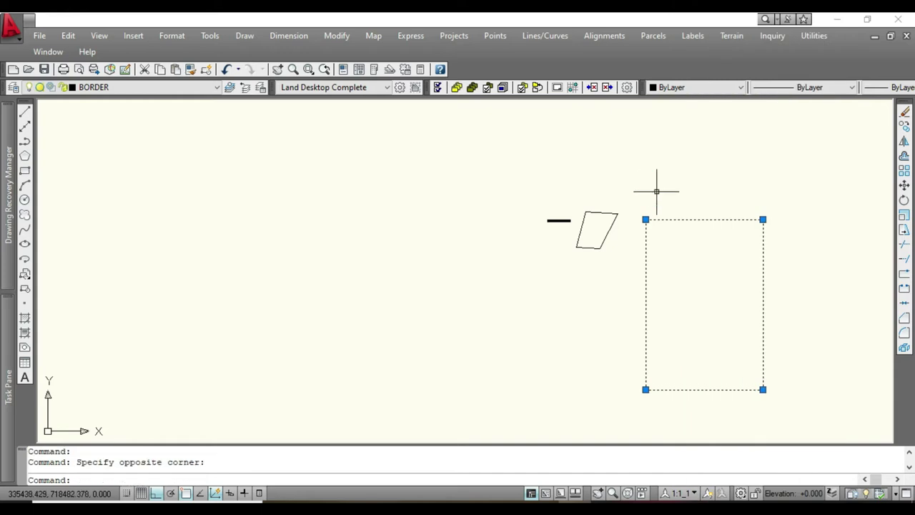
key("Escape")
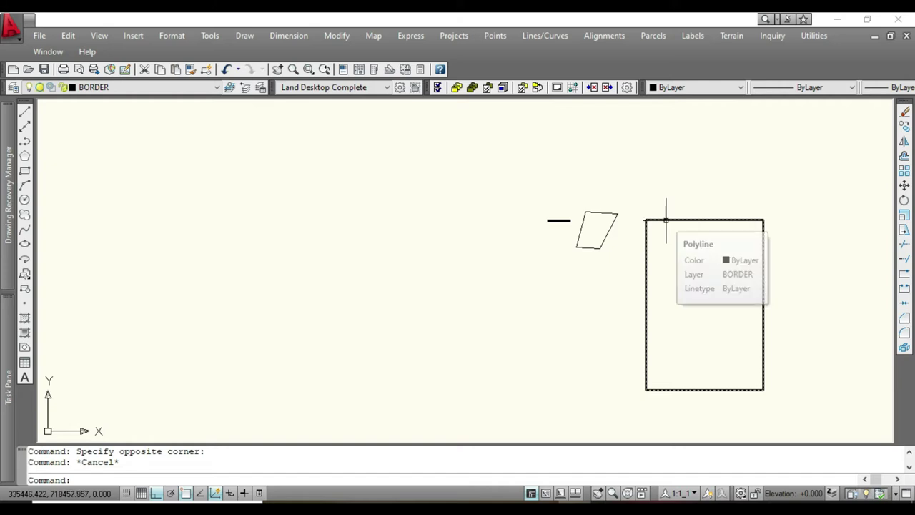
left_click(666, 219)
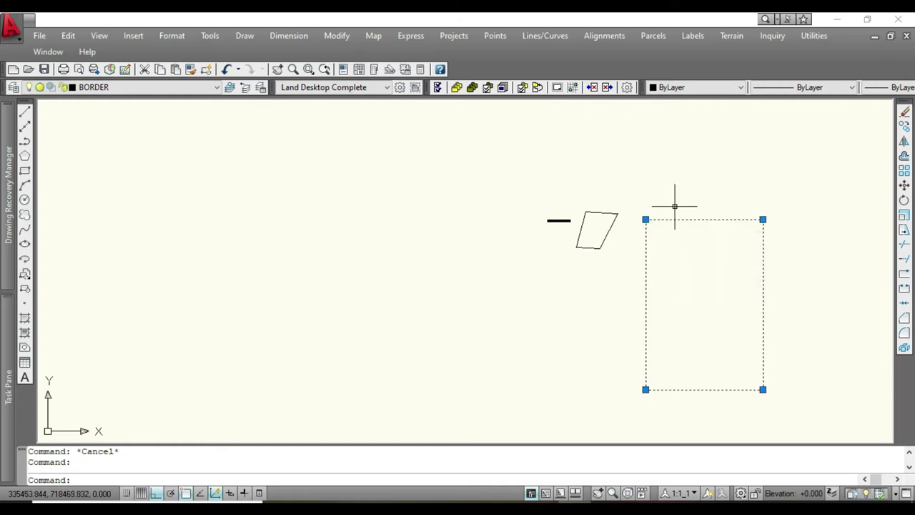
right_click(674, 210)
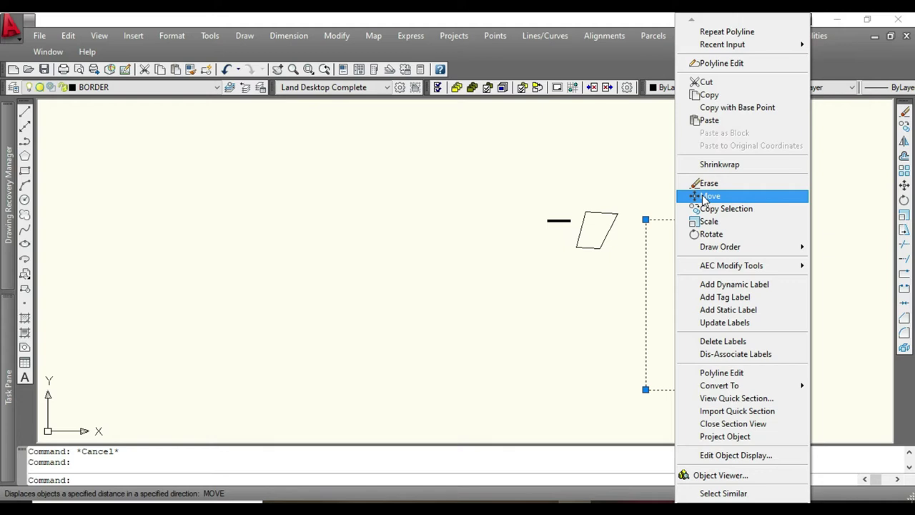
left_click(705, 196)
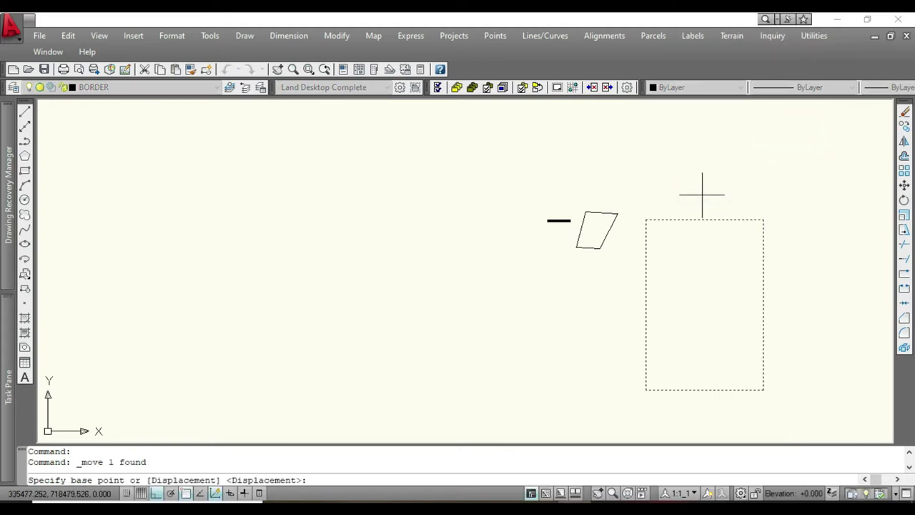
Step: With Ortho off, move the border so it frames the parcel and its area label
left_click(702, 275)
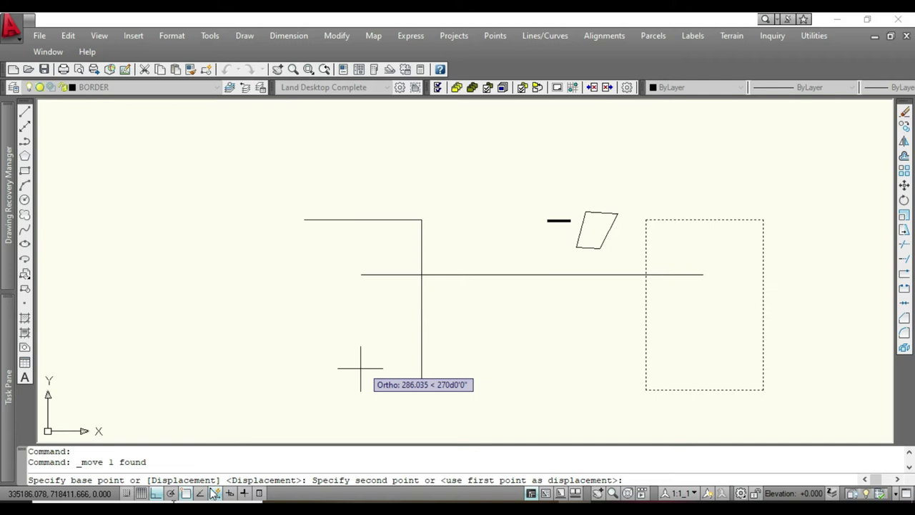
left_click(157, 493)
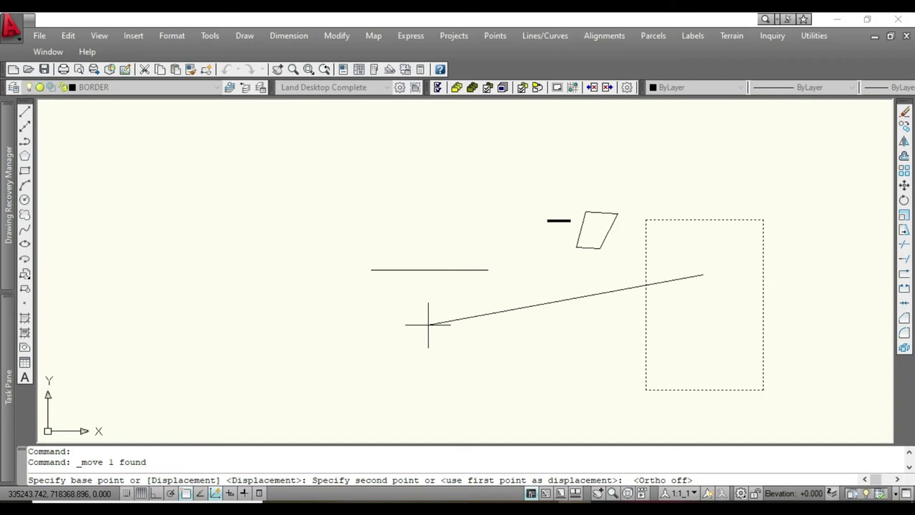
scroll(586, 206, "up", 2)
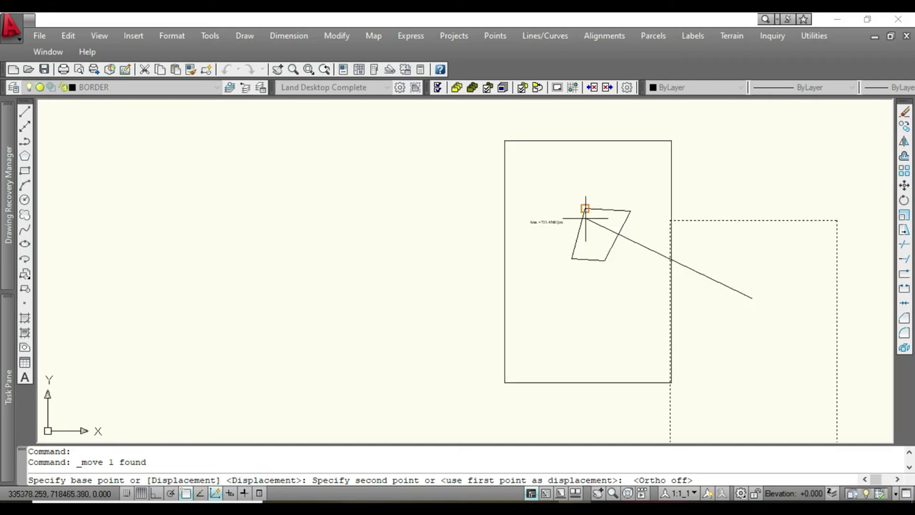
scroll(585, 207, "up", 3)
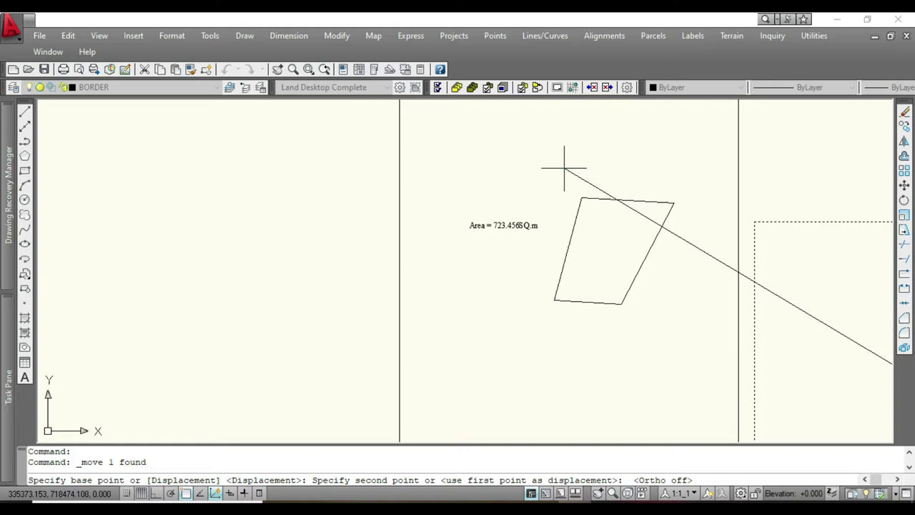
left_click(564, 168)
scroll(604, 180, "down", 6)
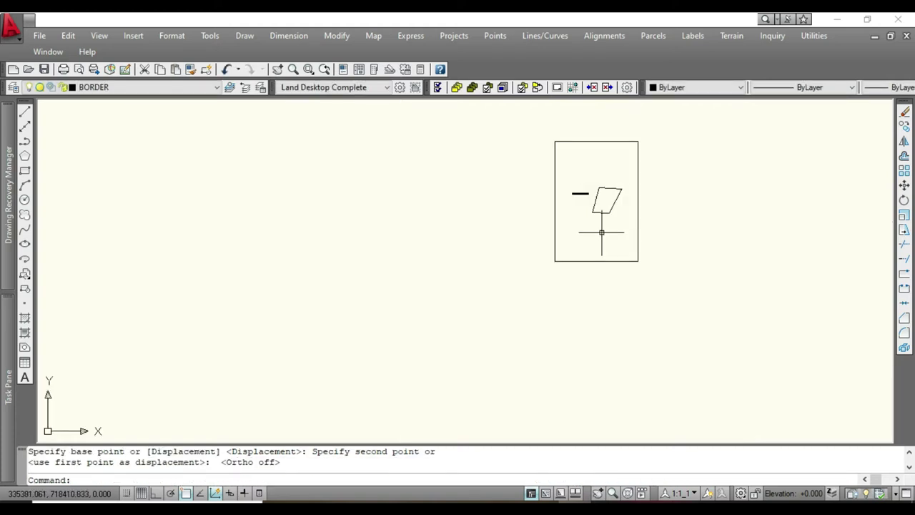
scroll(602, 233, "up", 2)
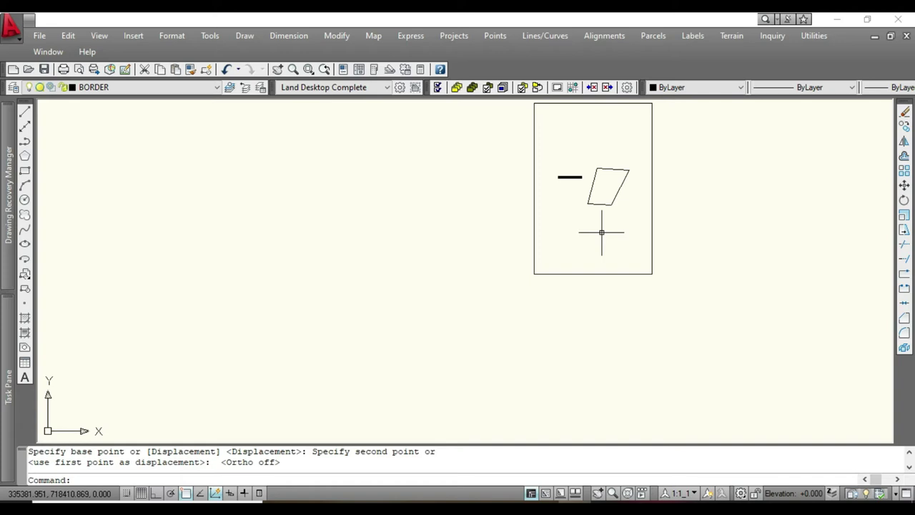
Step: Move the border a short distance upward so the parcel sits centred inside
scroll(601, 232, "down", 3)
left_click(638, 251)
right_click(662, 250)
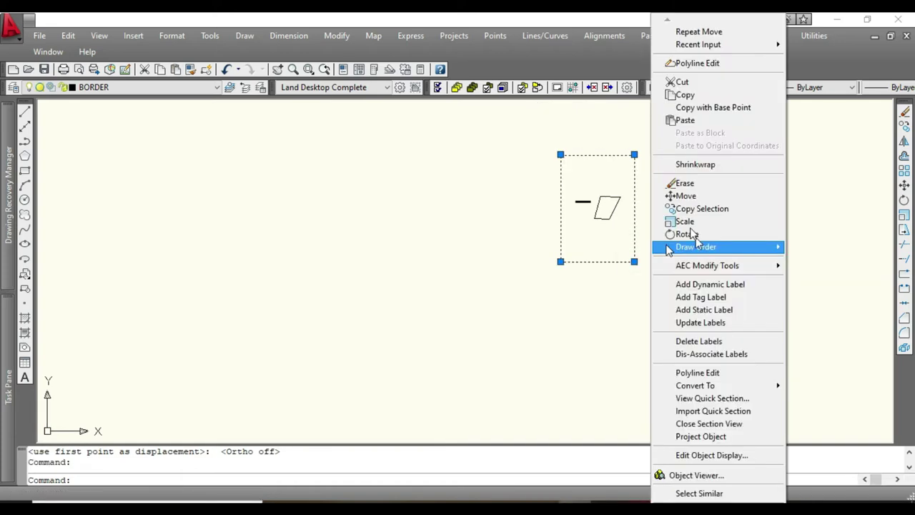
left_click(669, 196)
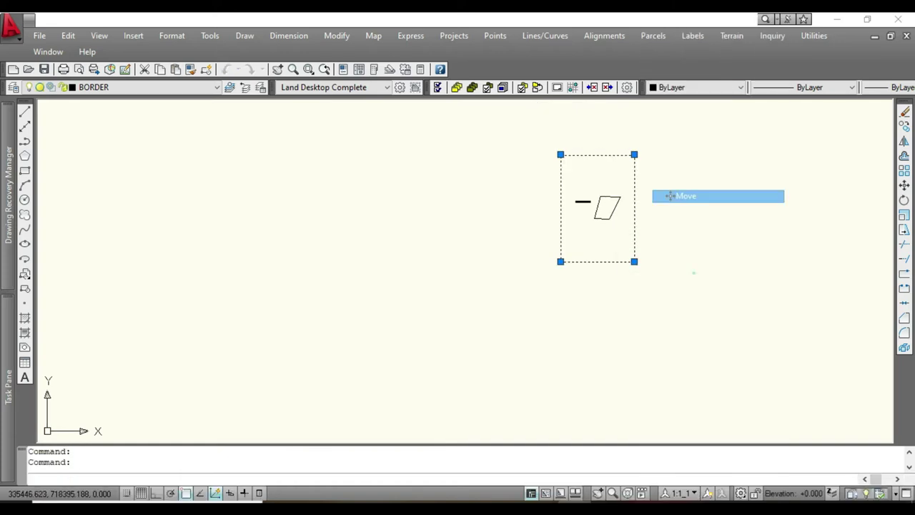
left_click(694, 272)
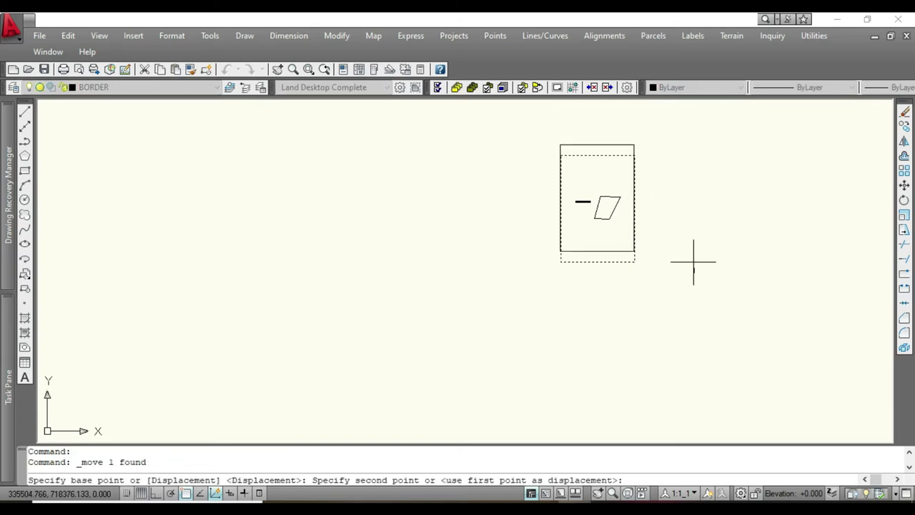
left_click(694, 262)
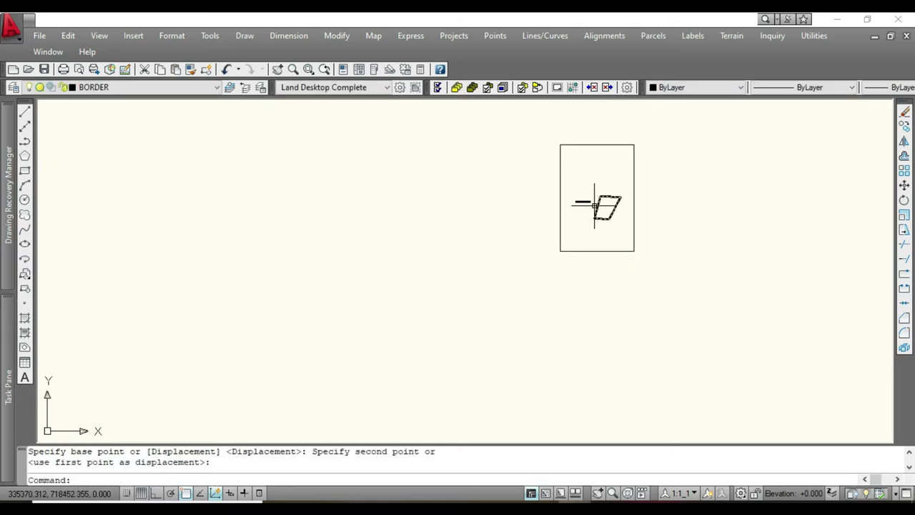
scroll(594, 205, "up", 3)
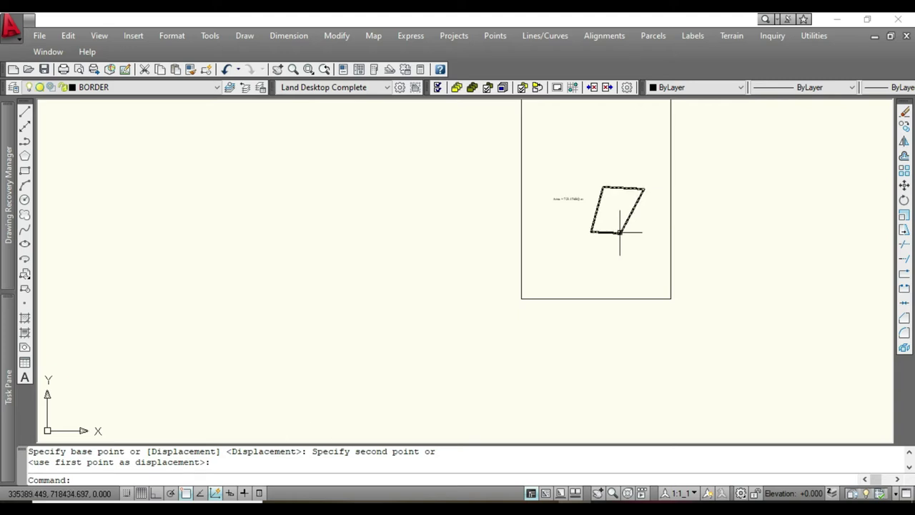
scroll(620, 232, "up", 2)
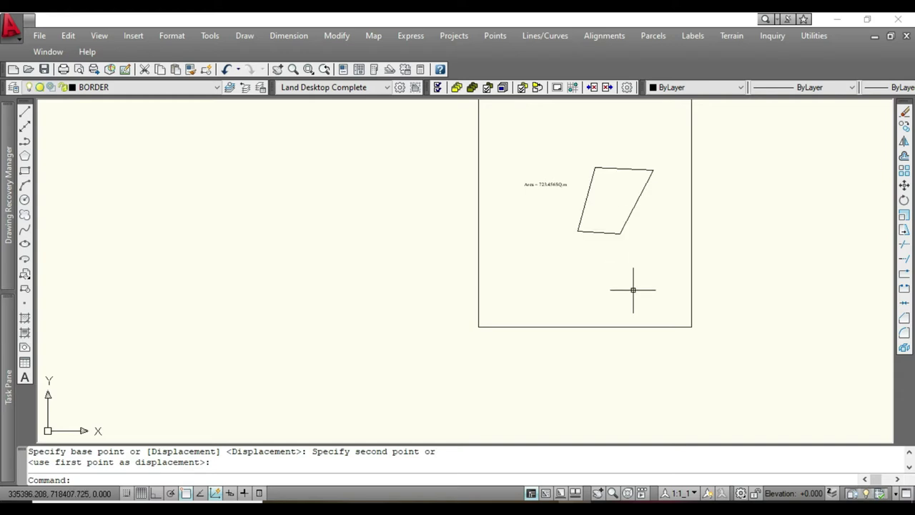
scroll(568, 288, "down", 2)
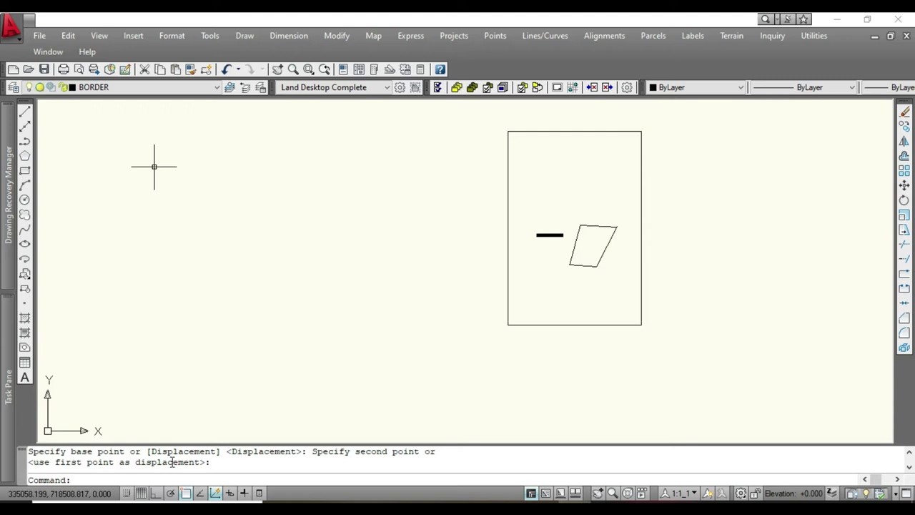
Step: Start a polyline left of the sheet with a 25-unit side and a 2-unit side
left_click(24, 140)
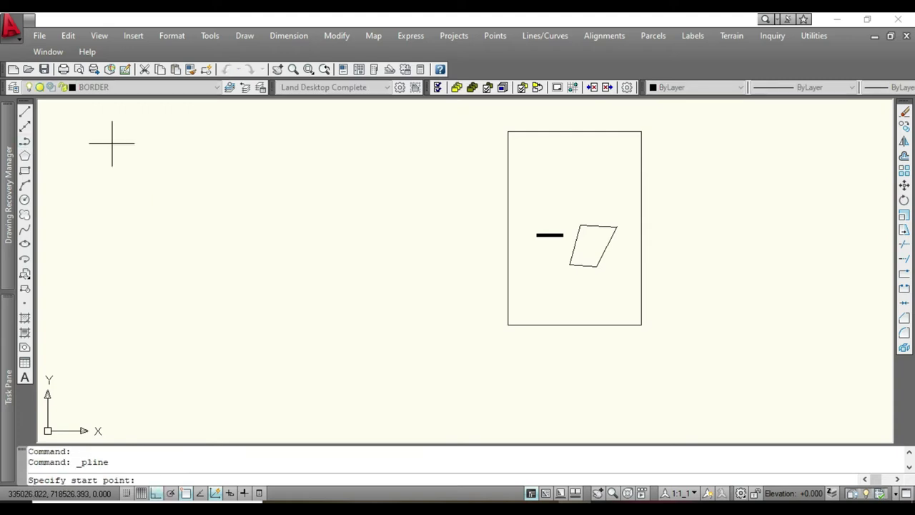
left_click(150, 171)
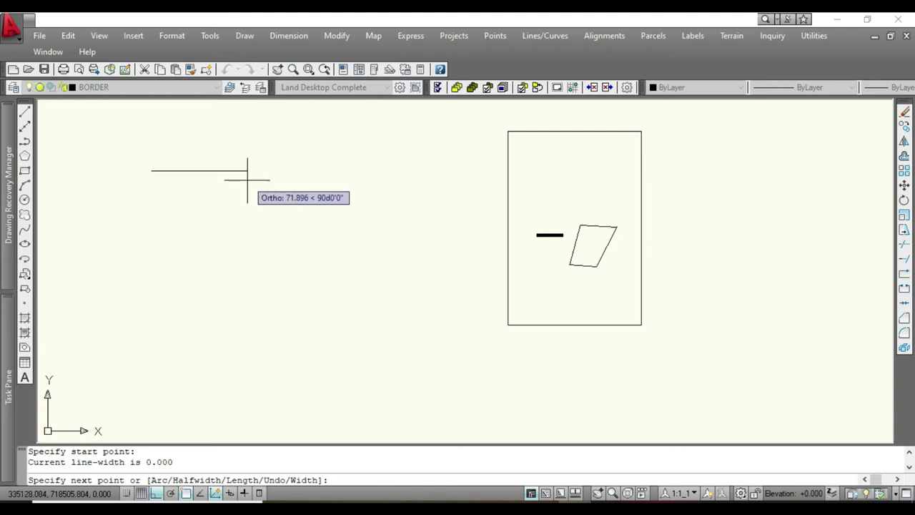
type("25")
key("Return")
left_click(187, 136)
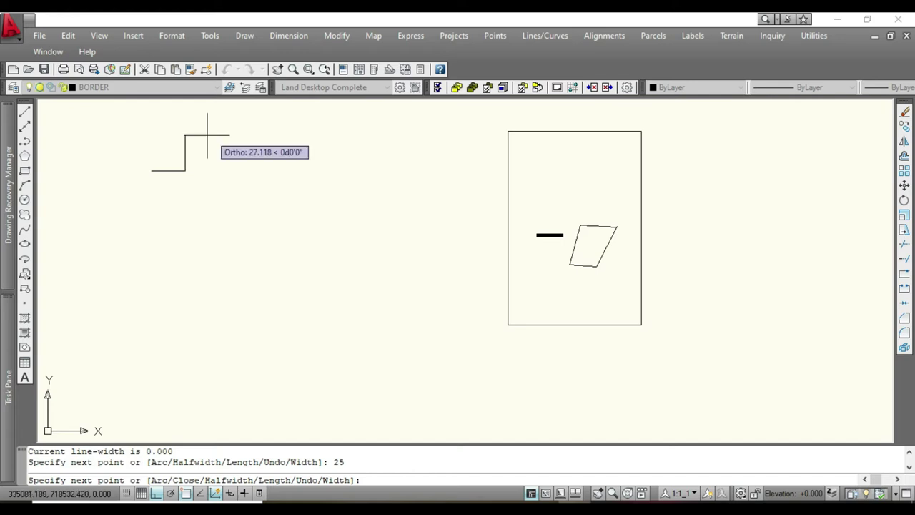
type("2")
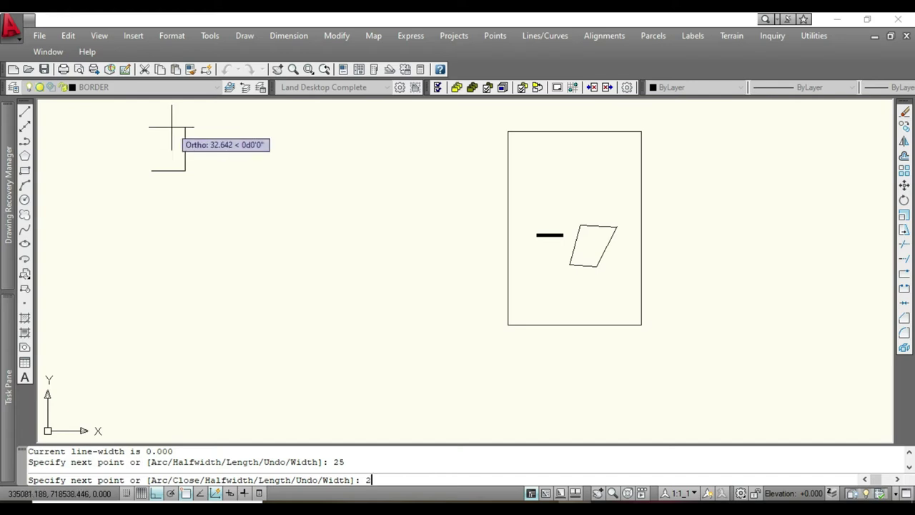
key("Return")
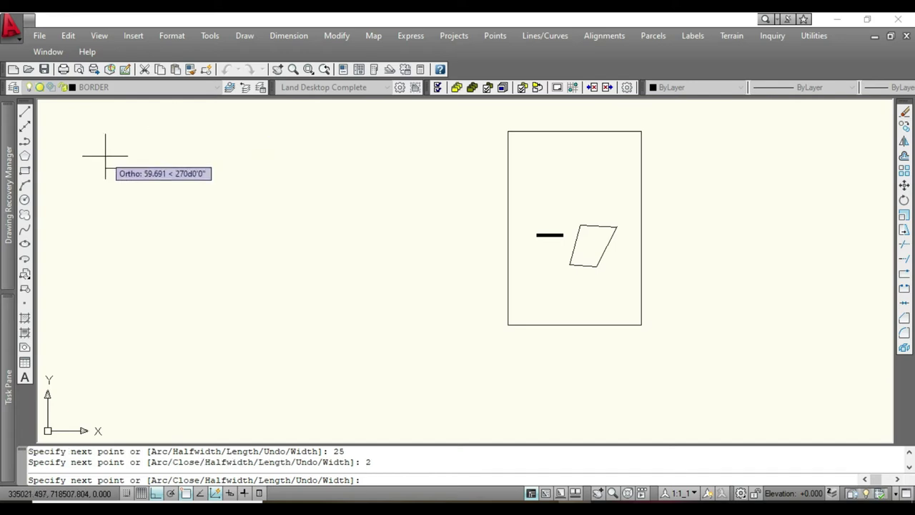
Step: Close the scale bar rectangle with the remaining 25 and 2 sides
type("25")
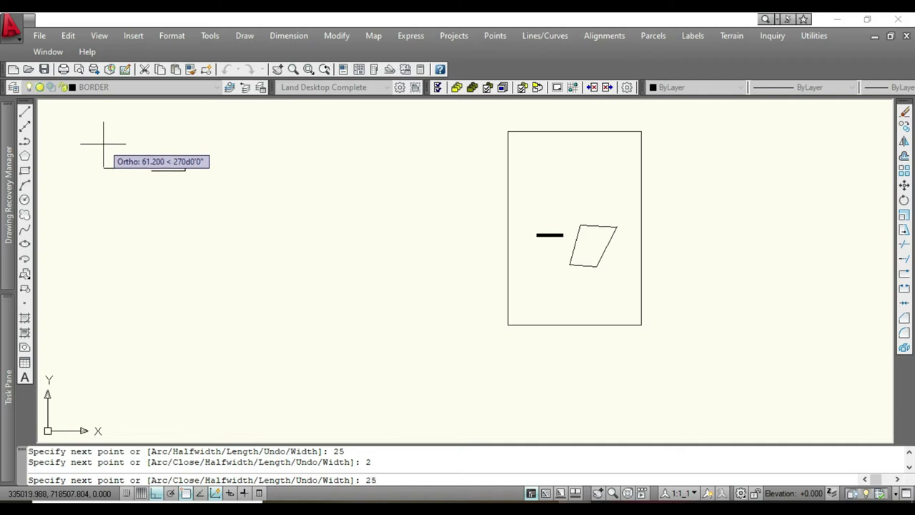
key("Return")
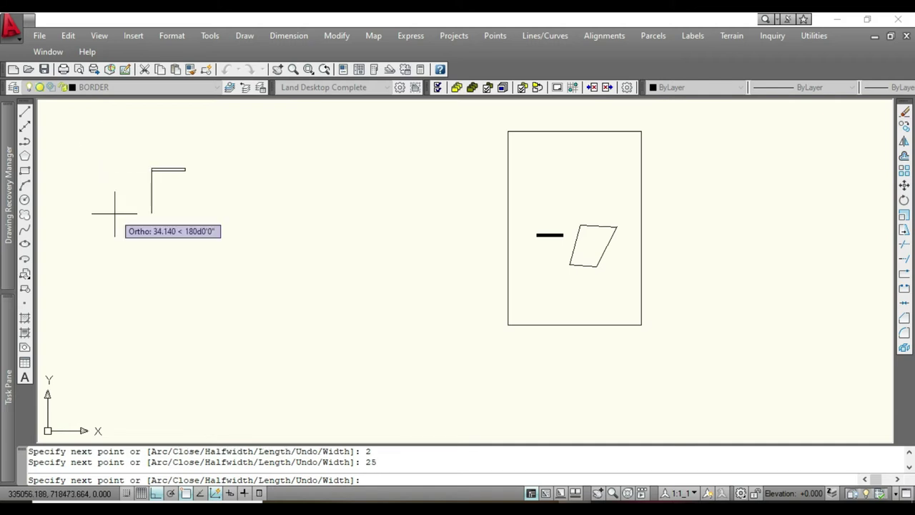
type("2")
key("Return")
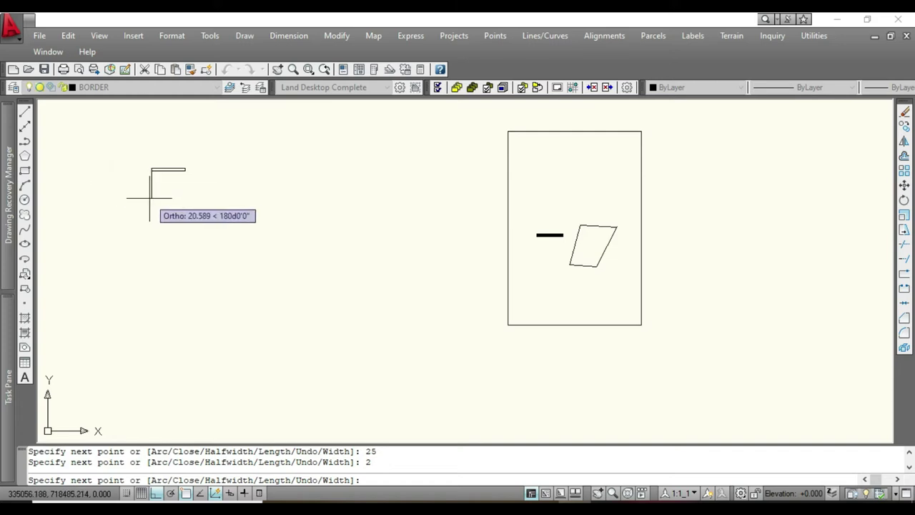
key("Return")
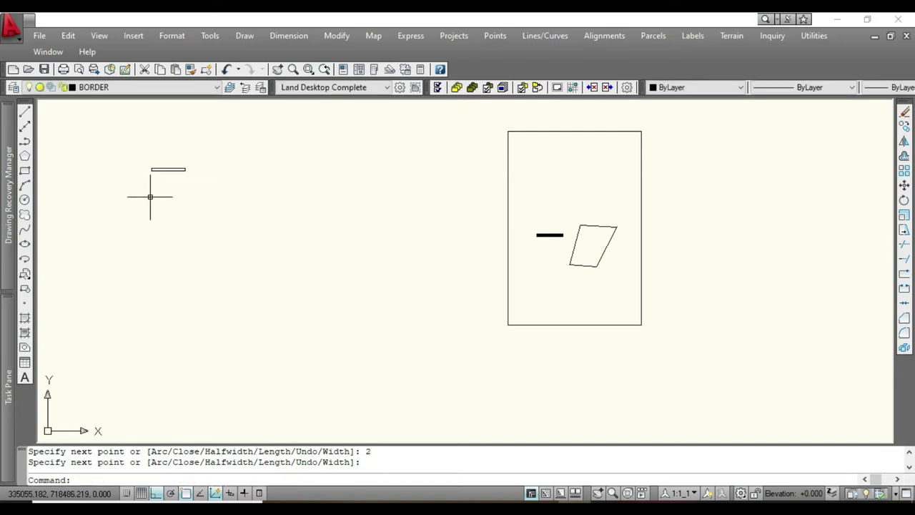
scroll(156, 170, "up", 8)
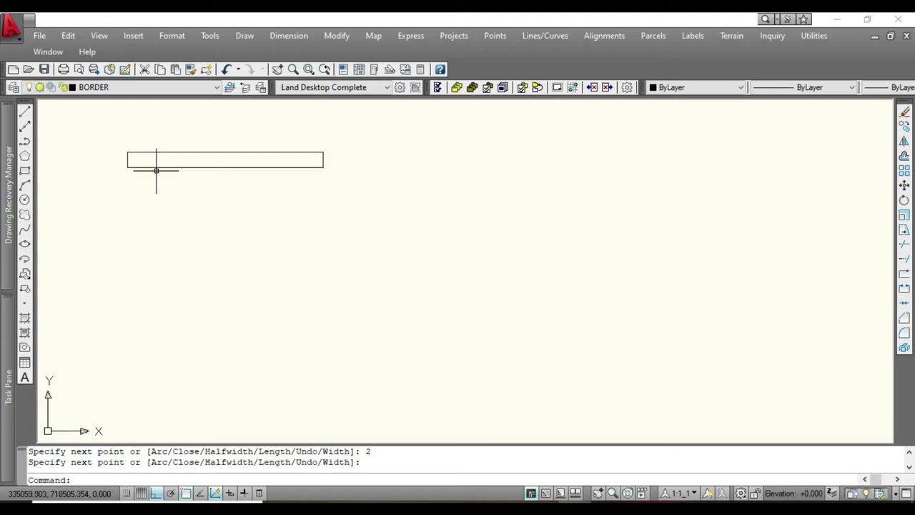
scroll(139, 152, "up", 4)
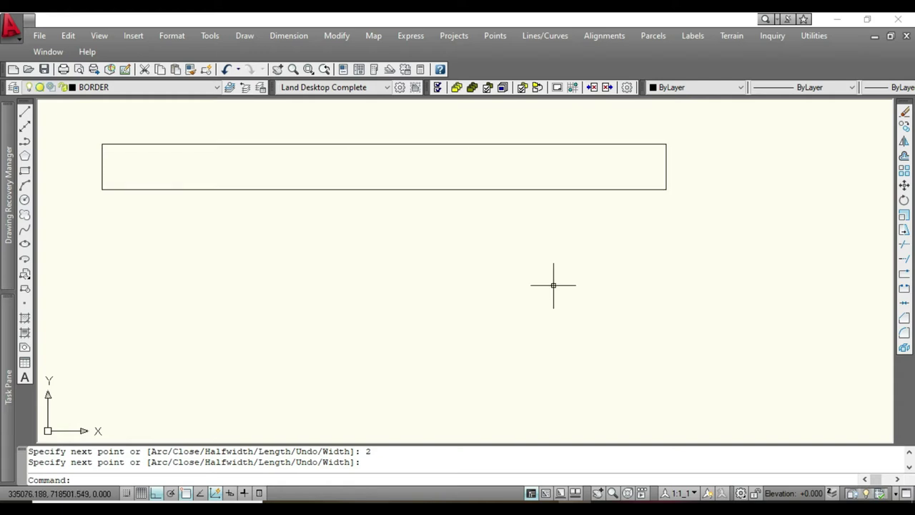
Step: Explode the 25 by 2 scale bar rectangle into individual lines, then launch Offset
left_click(905, 350)
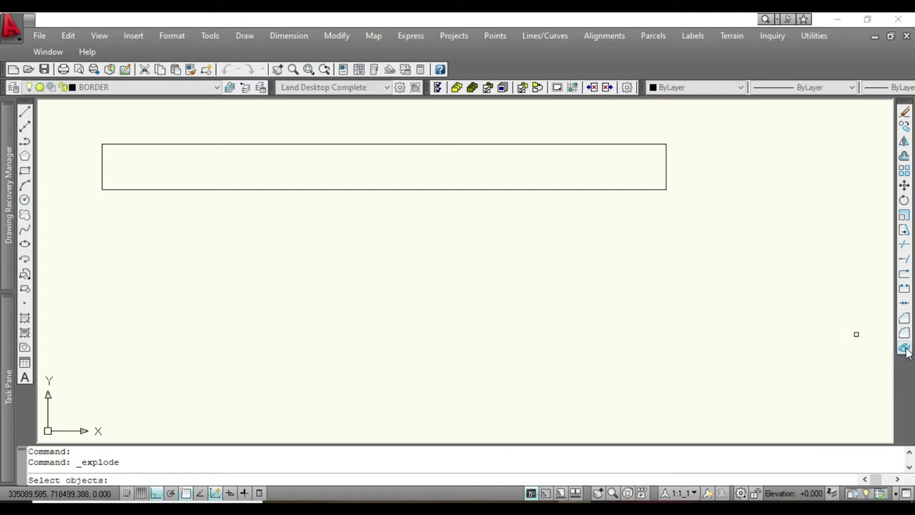
left_click(628, 190)
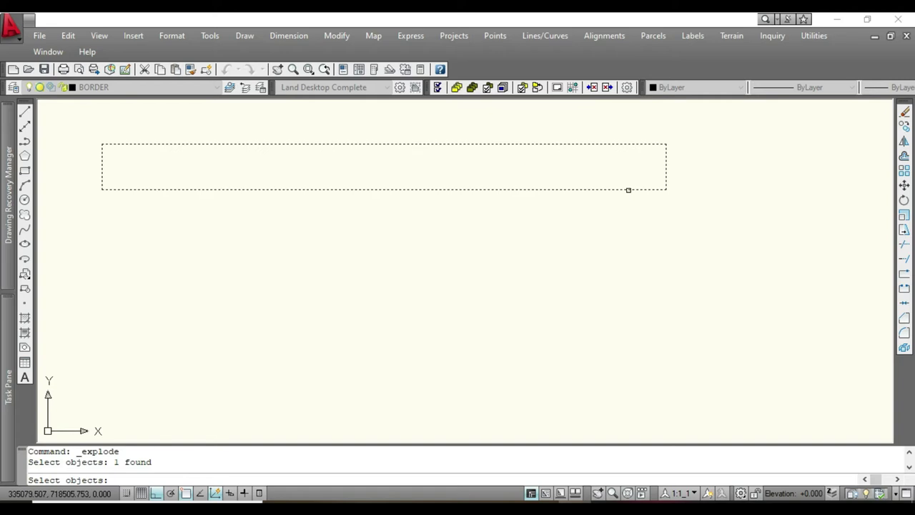
key("Return")
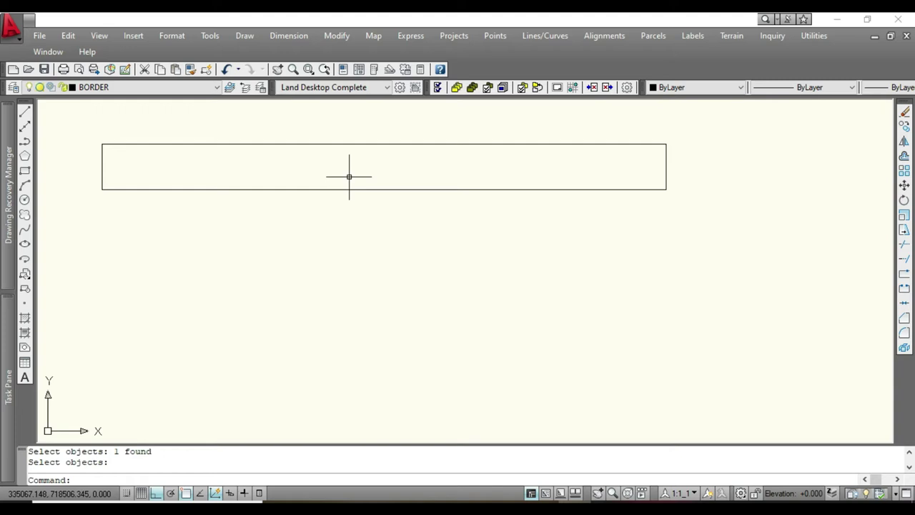
left_click(904, 158)
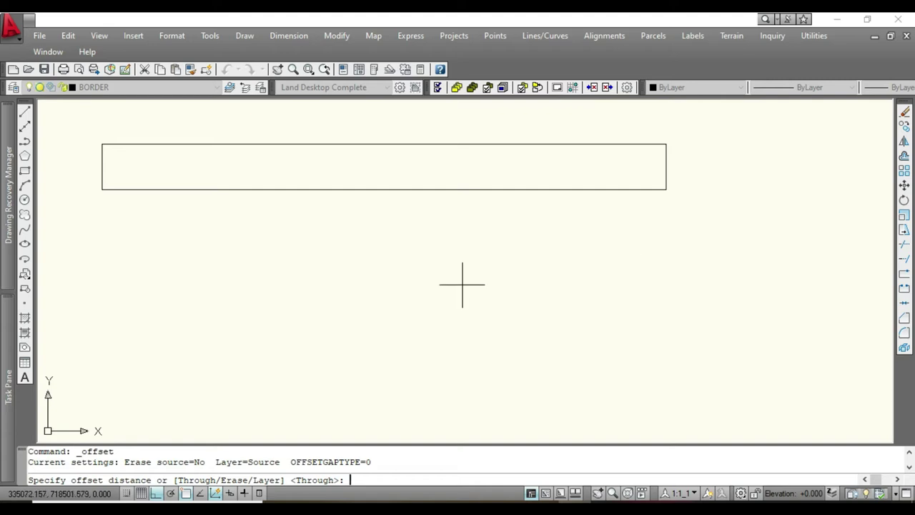
Step: Offset the rectangle's bottom edge by 1 to create a second row in the bar
type("o")
key("Return")
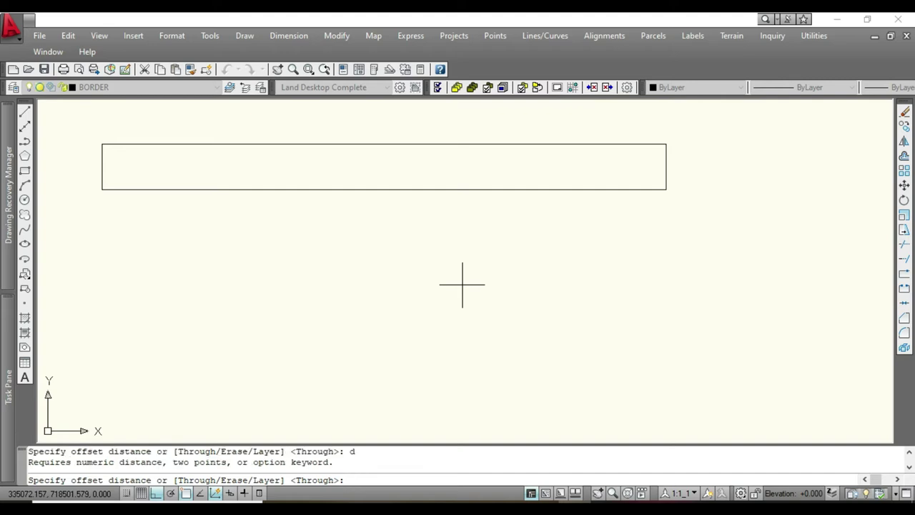
type("1")
key("Return")
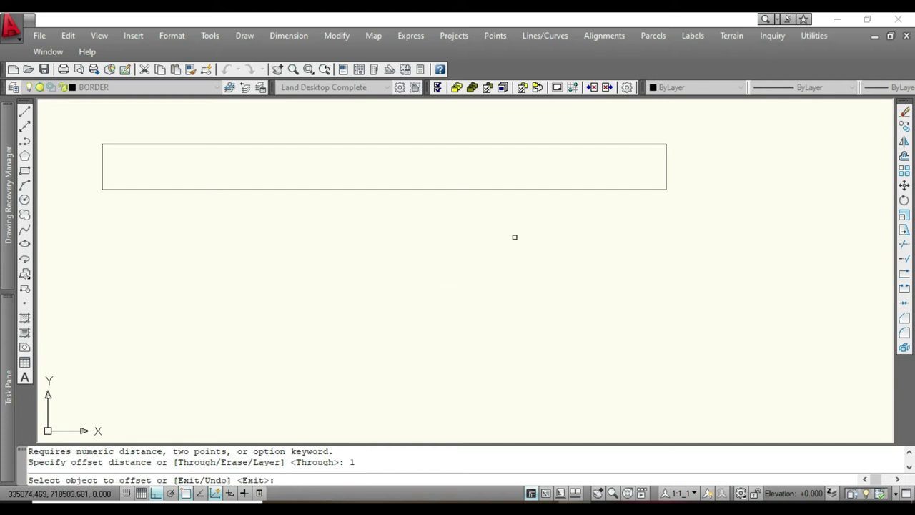
left_click(457, 189)
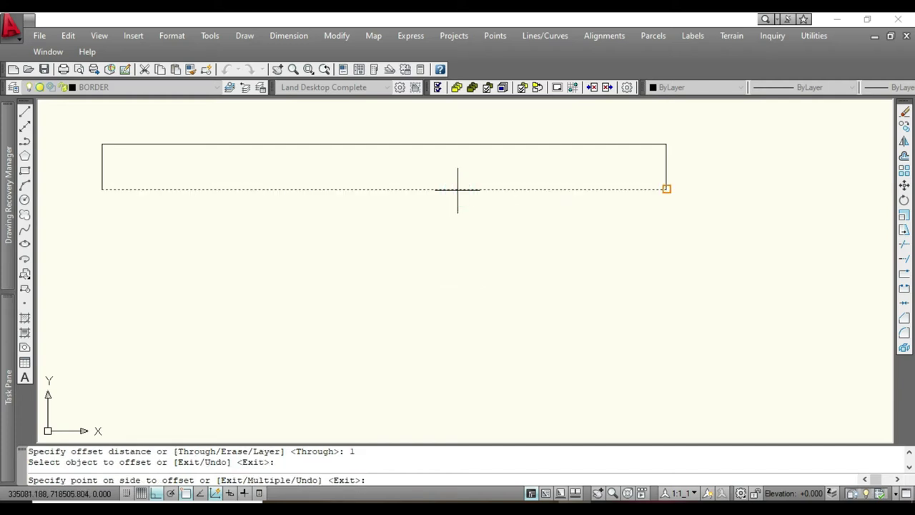
left_click(462, 170)
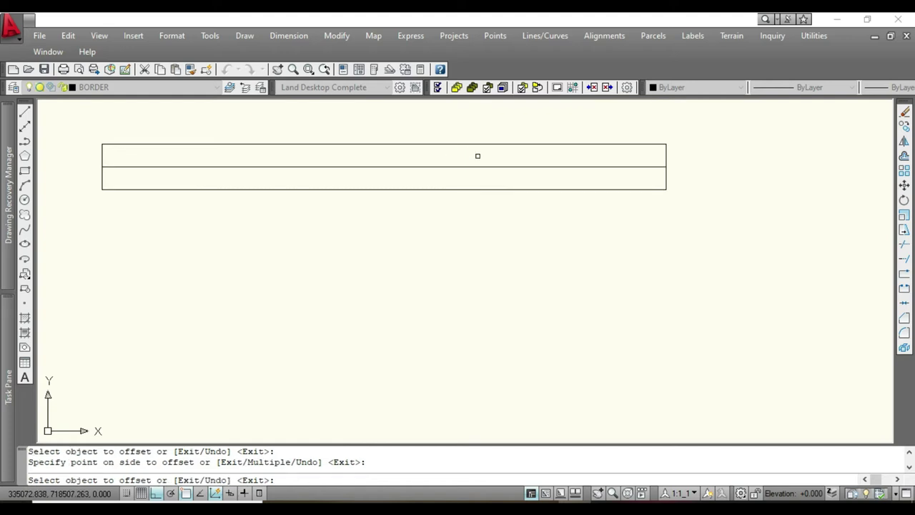
Step: End the offset command once the copy is placed
right_click(479, 161)
left_click(464, 153)
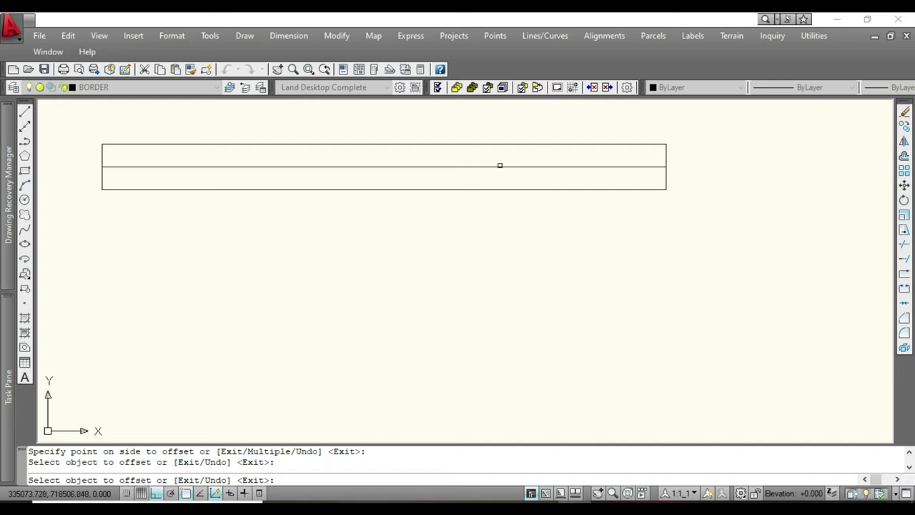
scroll(510, 249, "down", 1)
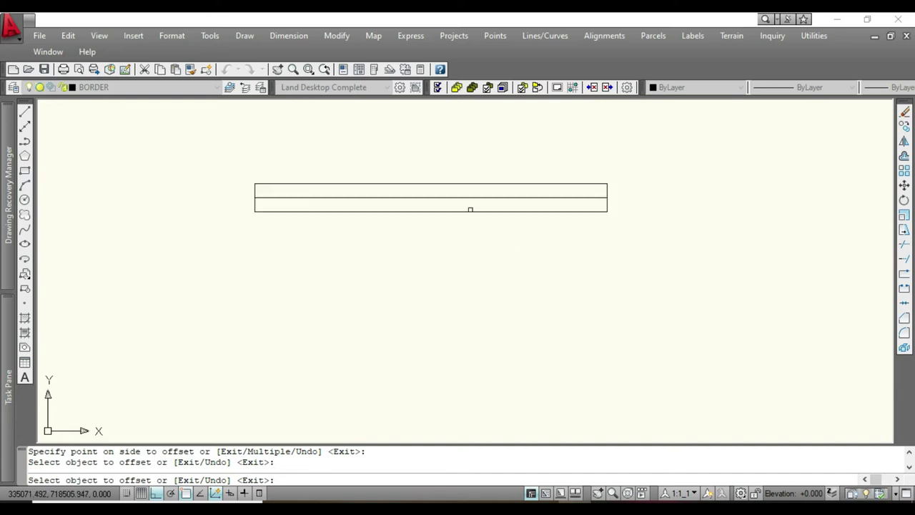
scroll(472, 208, "up", 1)
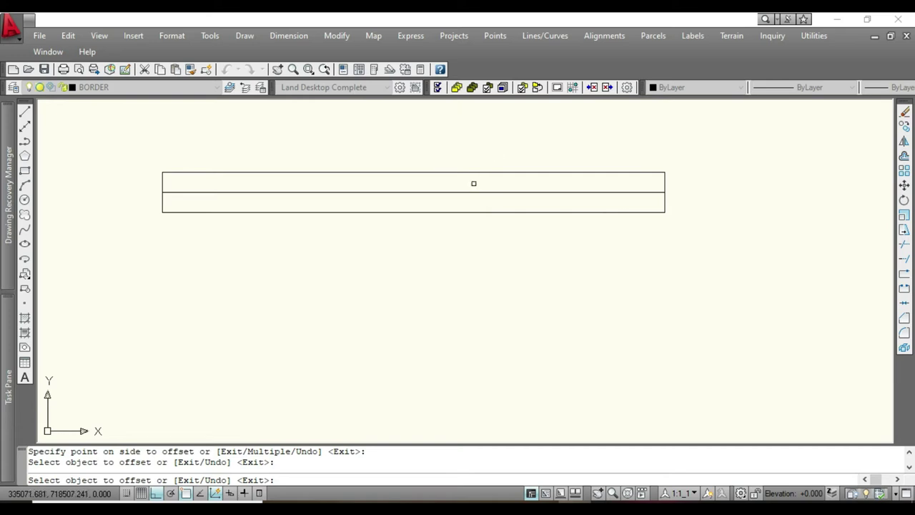
scroll(473, 183, "up", 3)
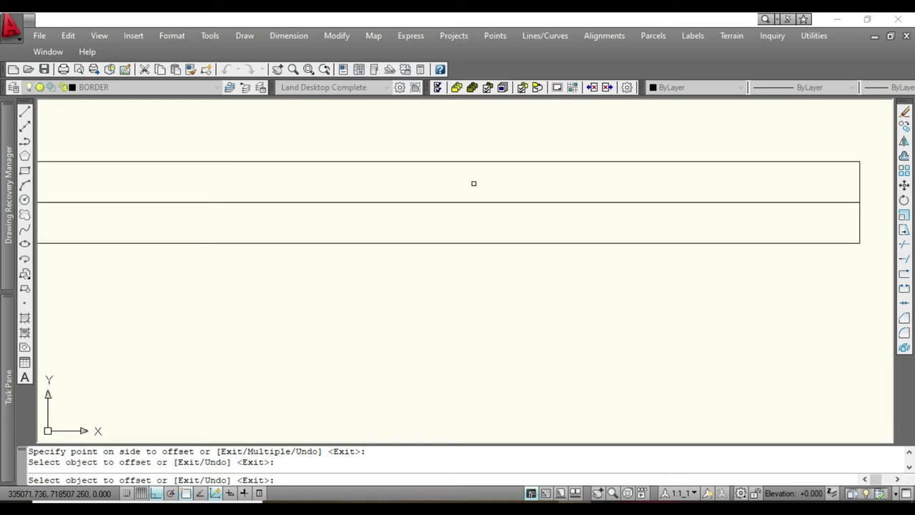
right_click(525, 123)
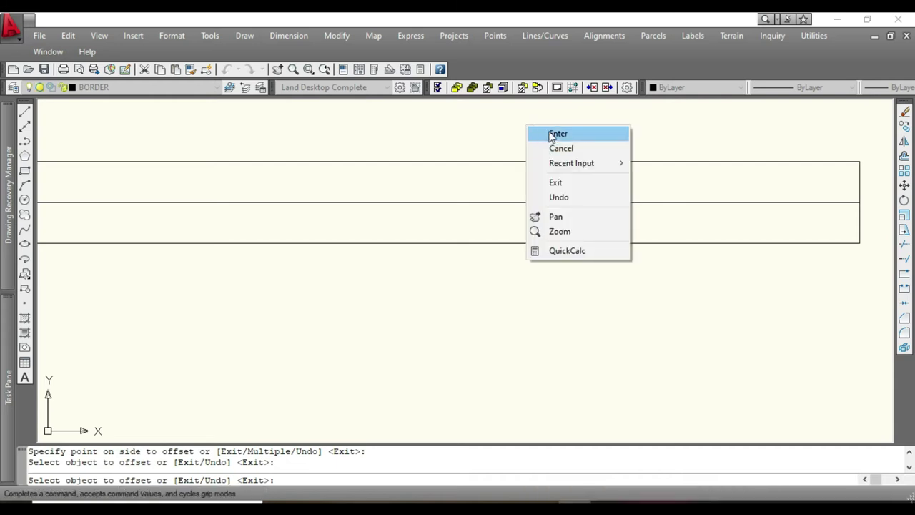
left_click(552, 135)
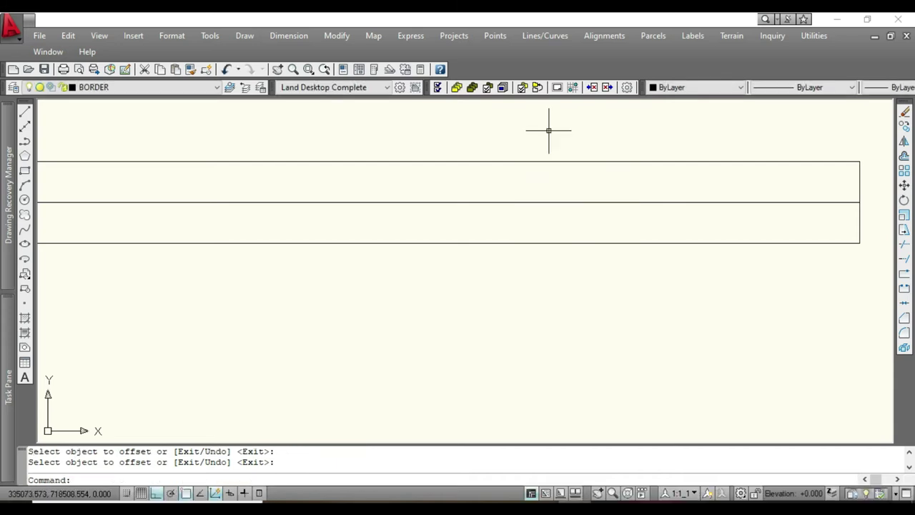
scroll(548, 130, "down", 2)
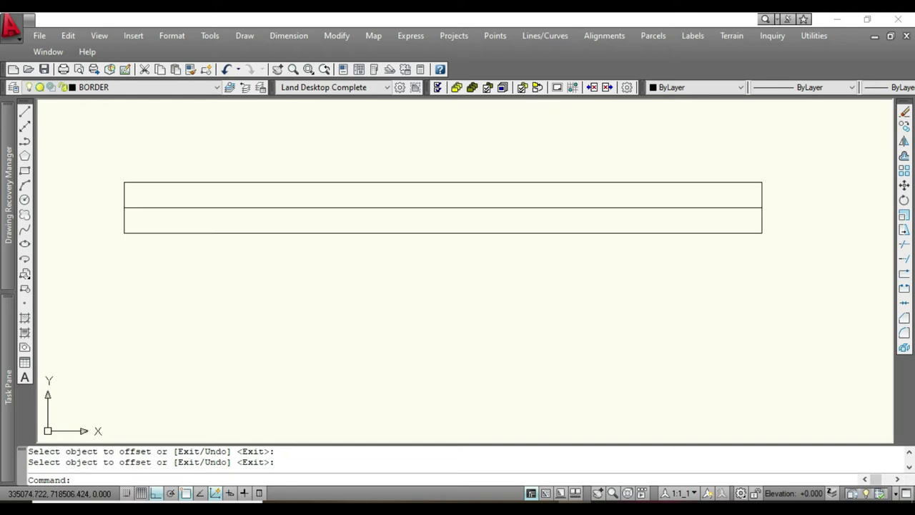
scroll(296, 214, "down", 1)
scroll(296, 212, "up", 3)
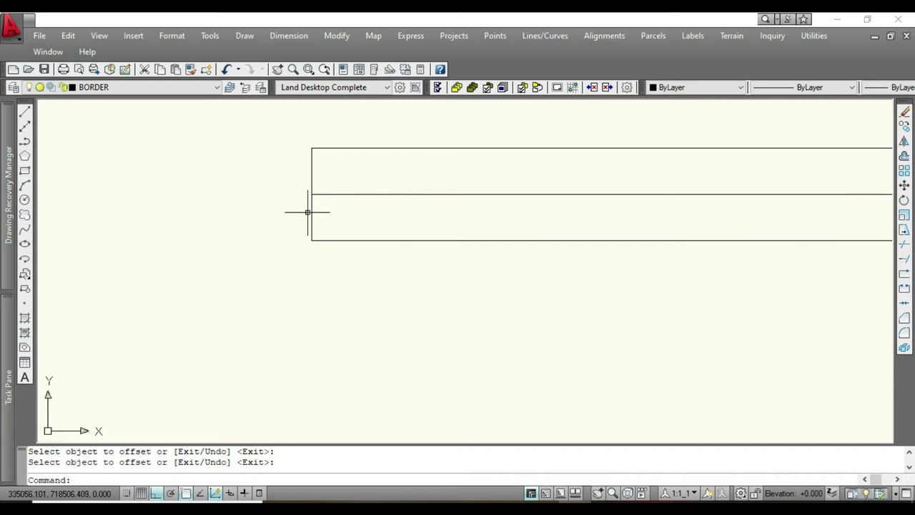
Step: Set an offset distance of 5 on the strip's left edge using the Multiple option
left_click(904, 156)
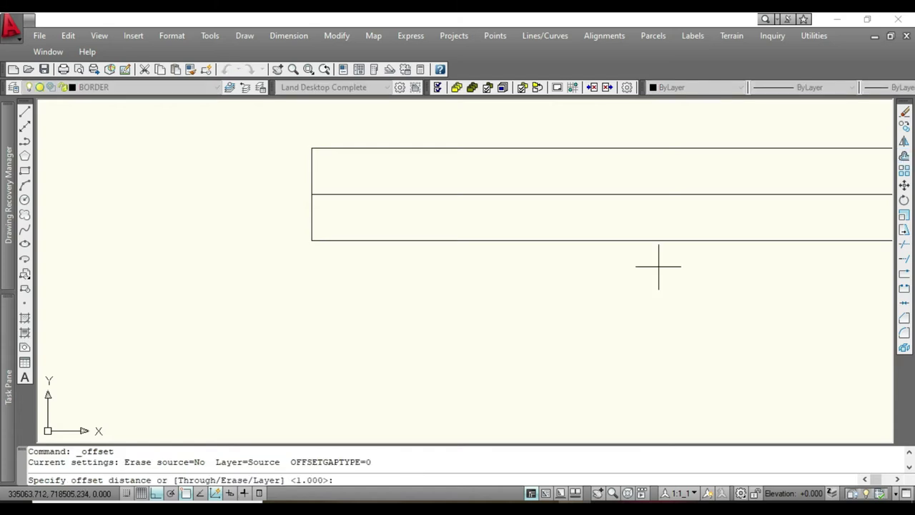
type("5")
key("Return")
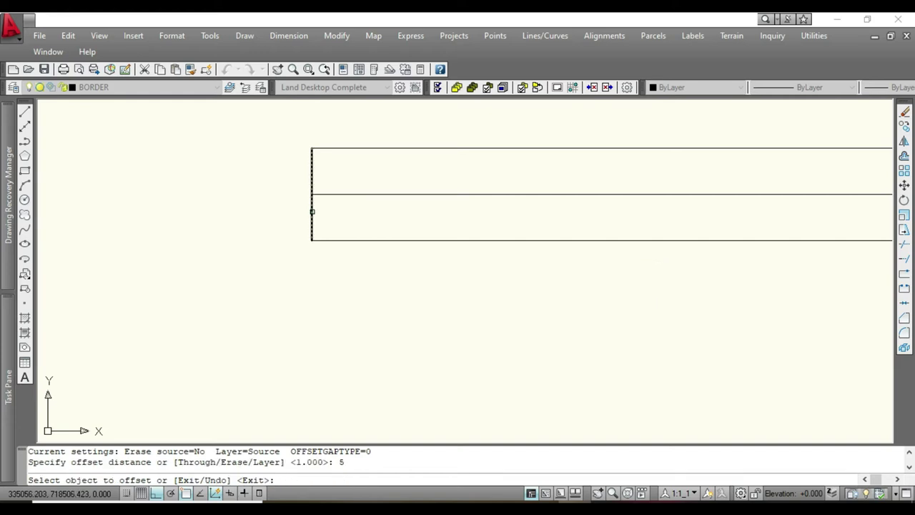
left_click(311, 207)
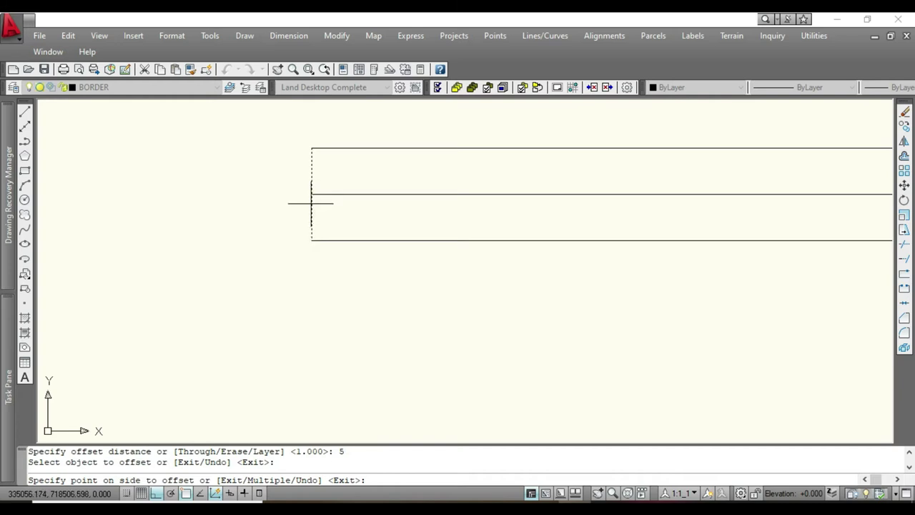
right_click(307, 208)
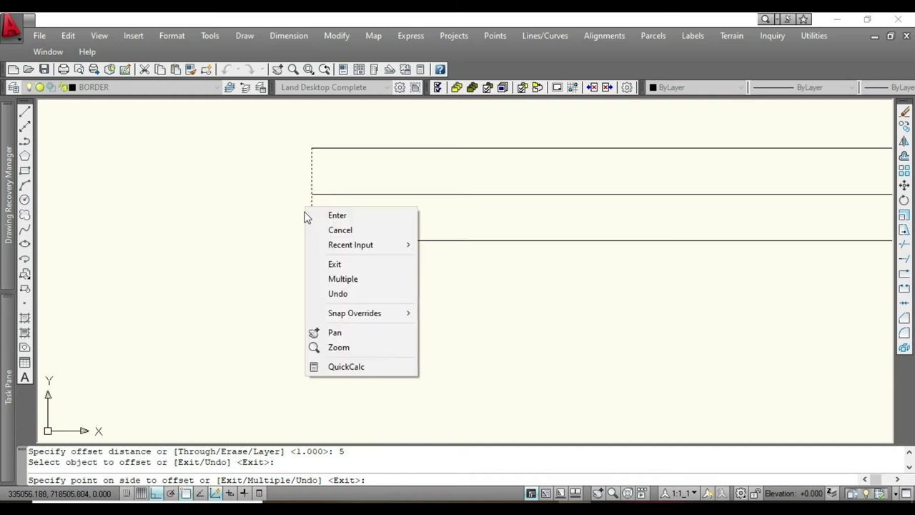
left_click(339, 285)
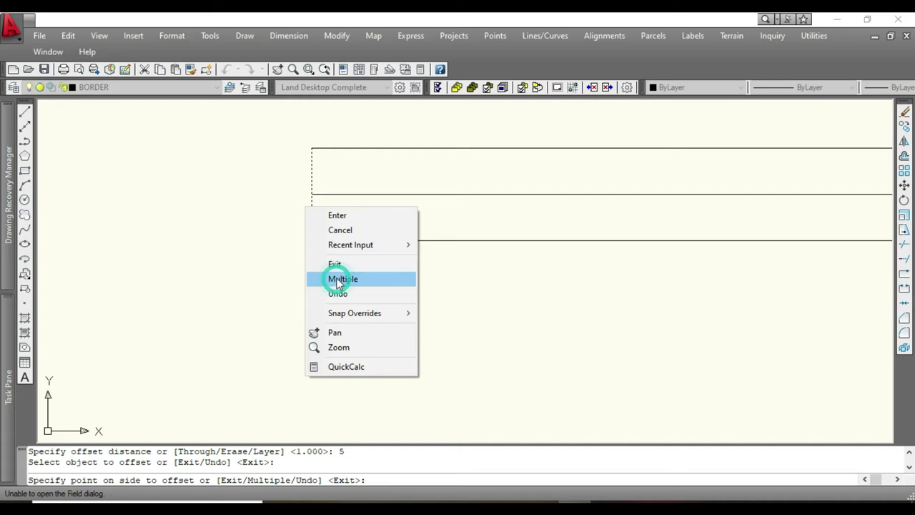
Step: Place four vertical dividers 5 units apart across the strip, then end the offset
scroll(300, 184, "down", 3)
scroll(451, 168, "up", 5)
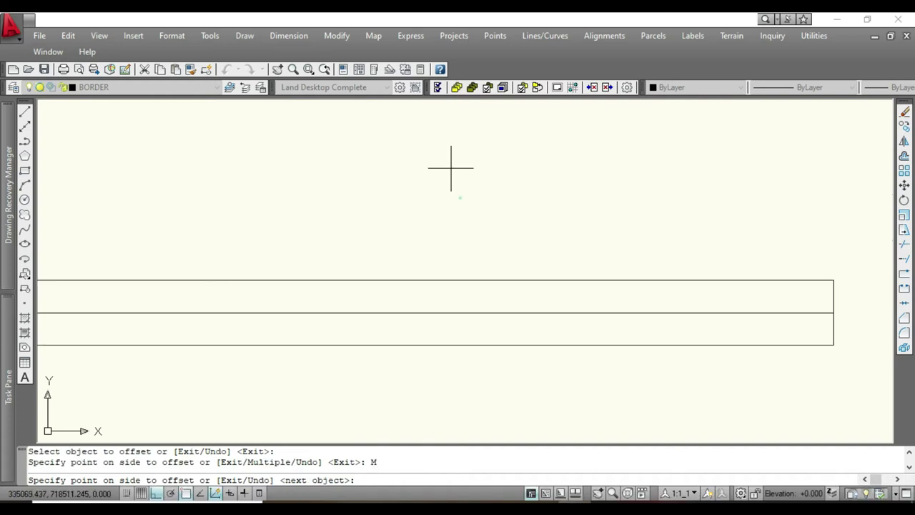
left_click(461, 177)
left_click(517, 214)
left_click(586, 214)
left_click(662, 219)
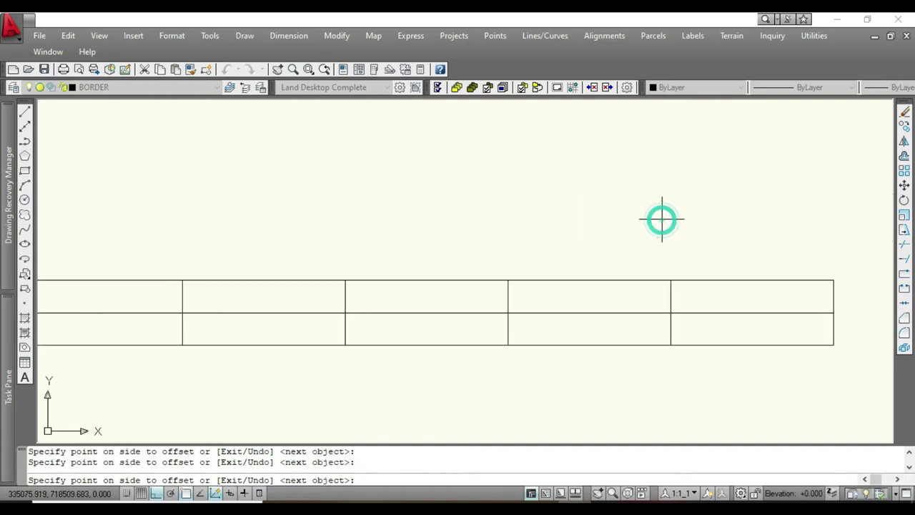
right_click(607, 192)
left_click(649, 193)
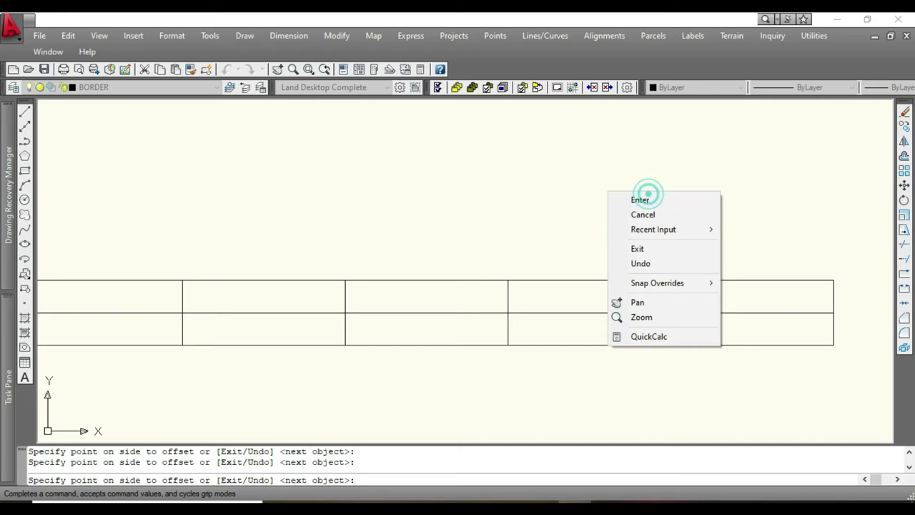
scroll(558, 196, "down", 4)
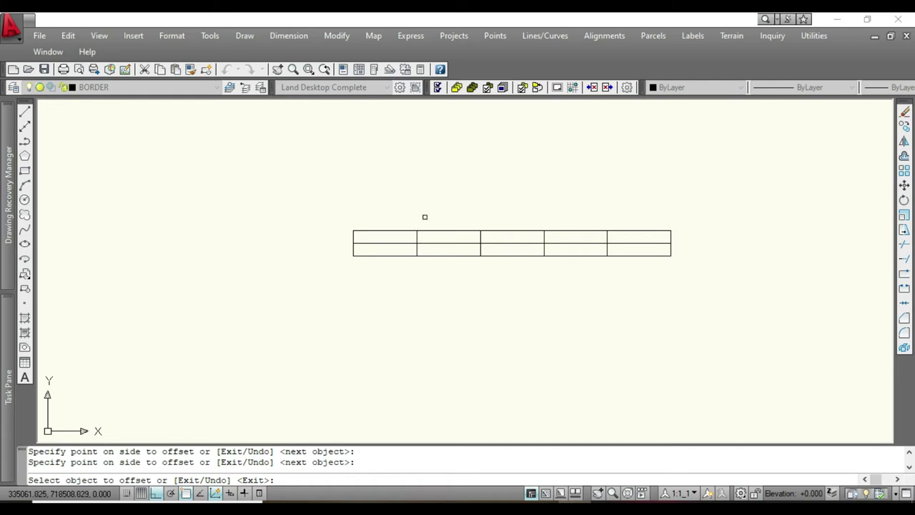
scroll(417, 243, "up", 4)
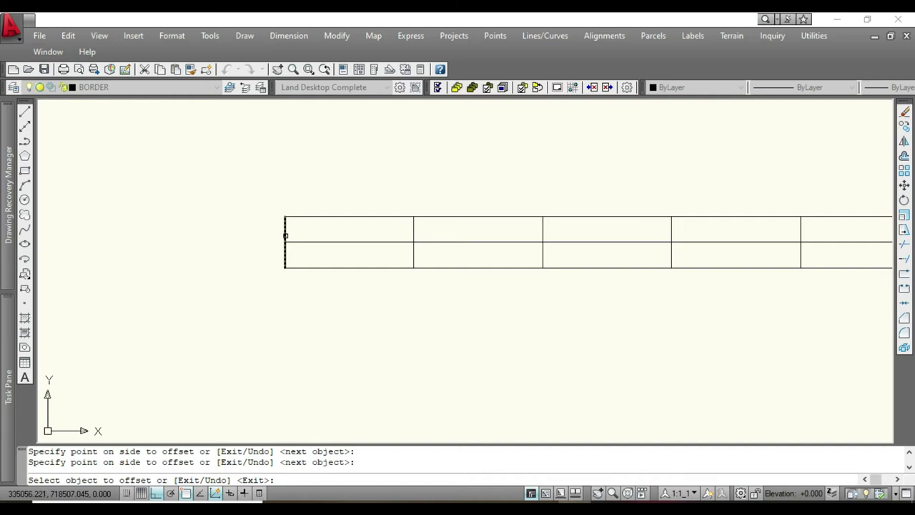
right_click(317, 200)
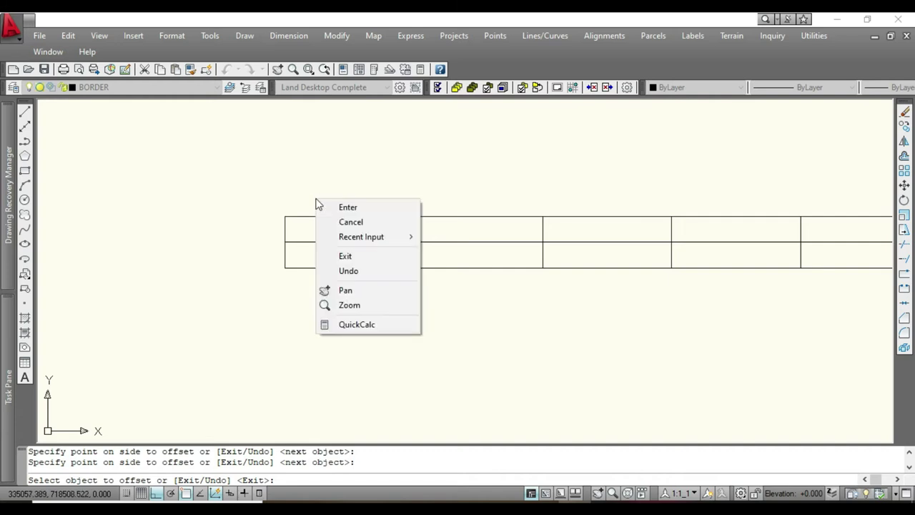
left_click(346, 207)
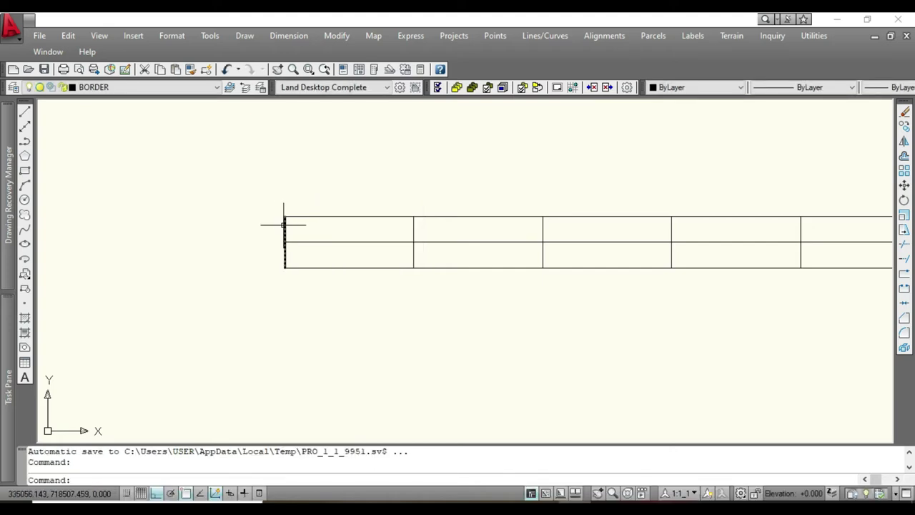
Step: Restart OFFSET, set the distance from two picked points, and select the left edge
right_click(278, 226)
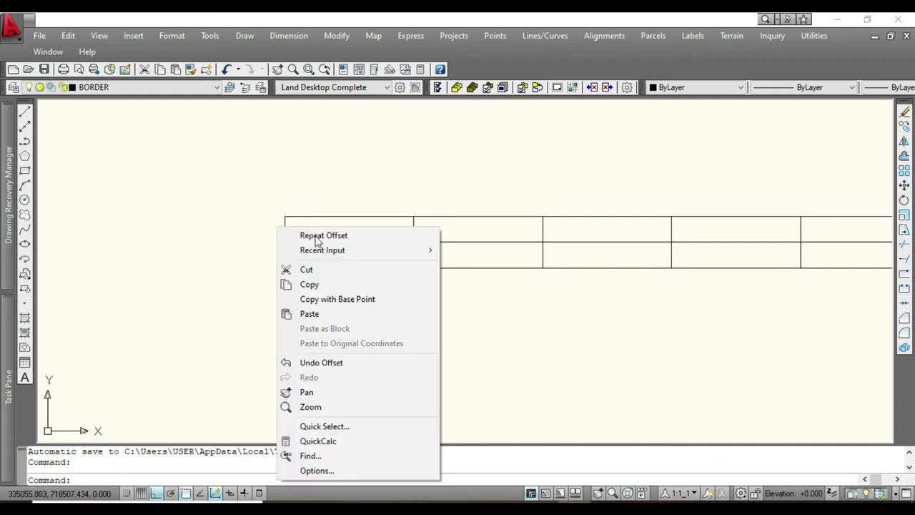
left_click(319, 236)
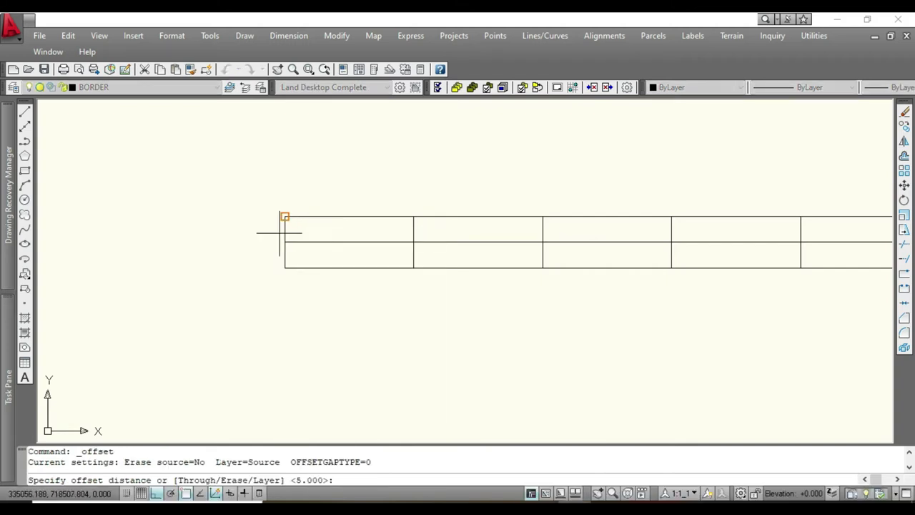
right_click(278, 234)
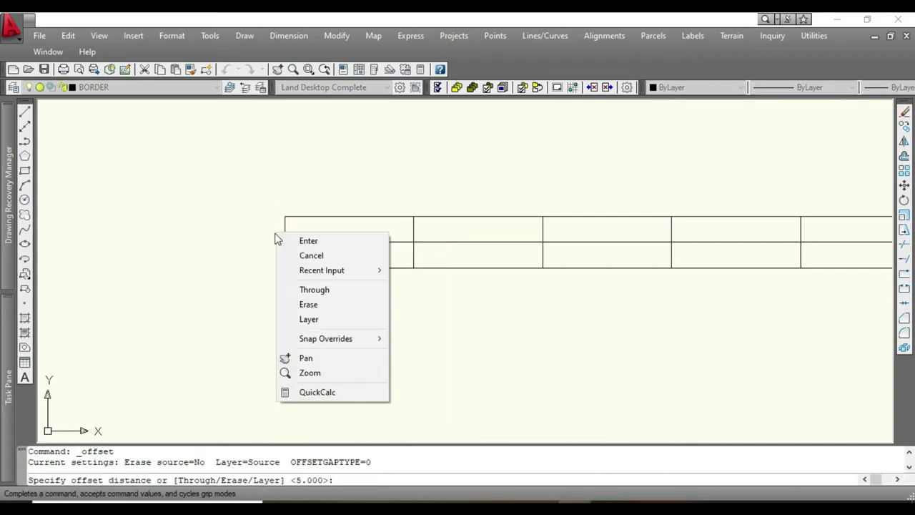
left_click(276, 232)
left_click(282, 220)
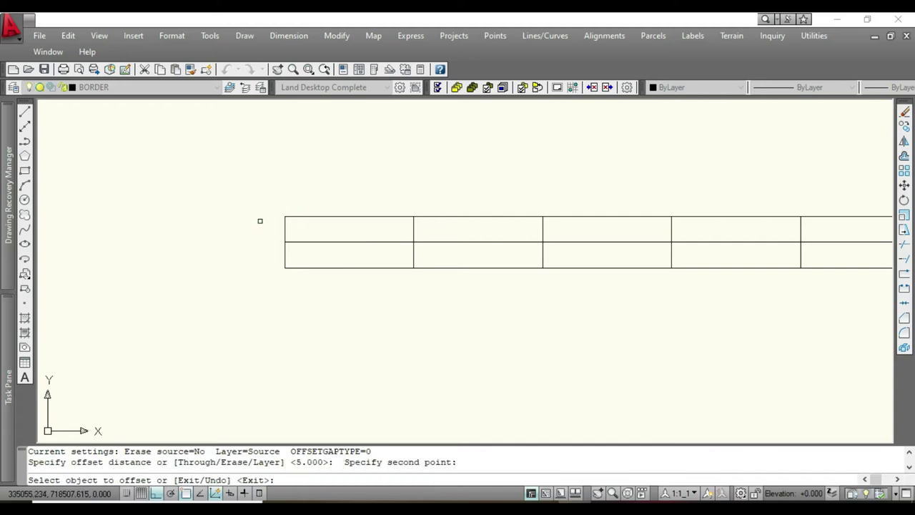
left_click(284, 229)
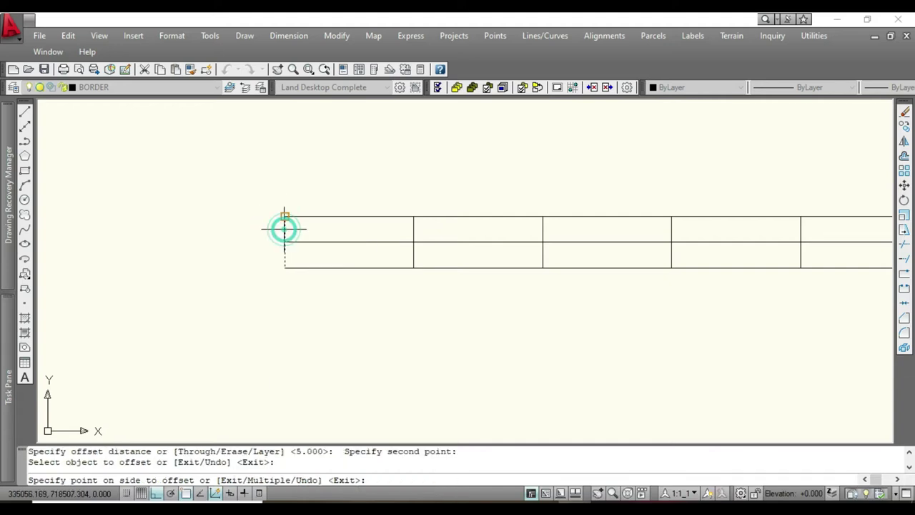
Step: Choose the Multiple option, then cancel the offset and toggle F3
right_click(300, 235)
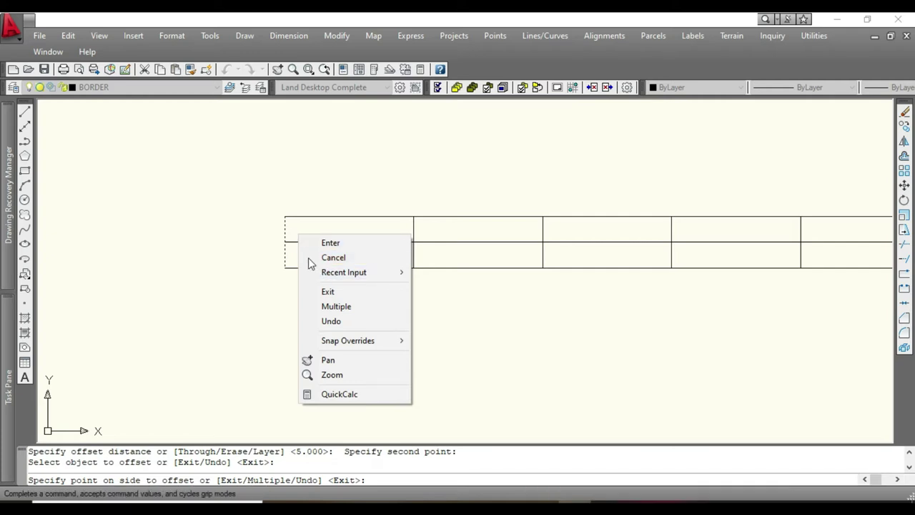
left_click(336, 306)
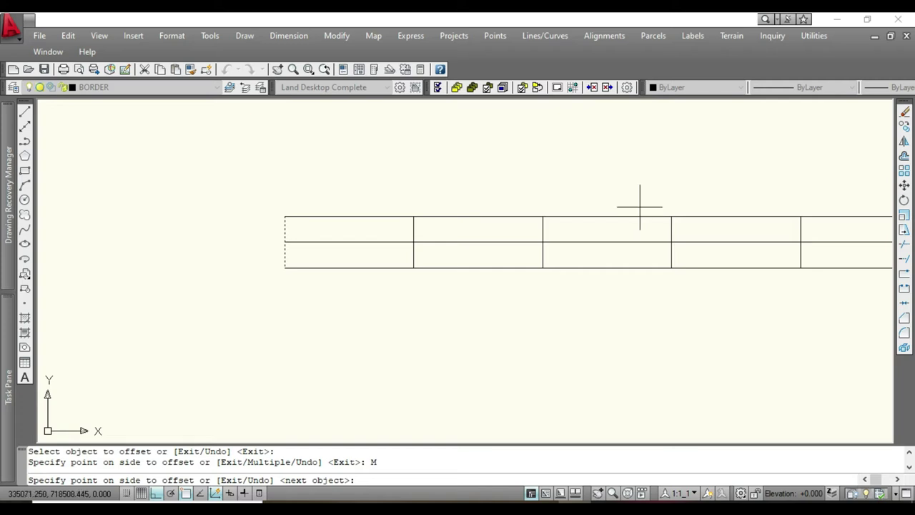
scroll(511, 230, "down", 2)
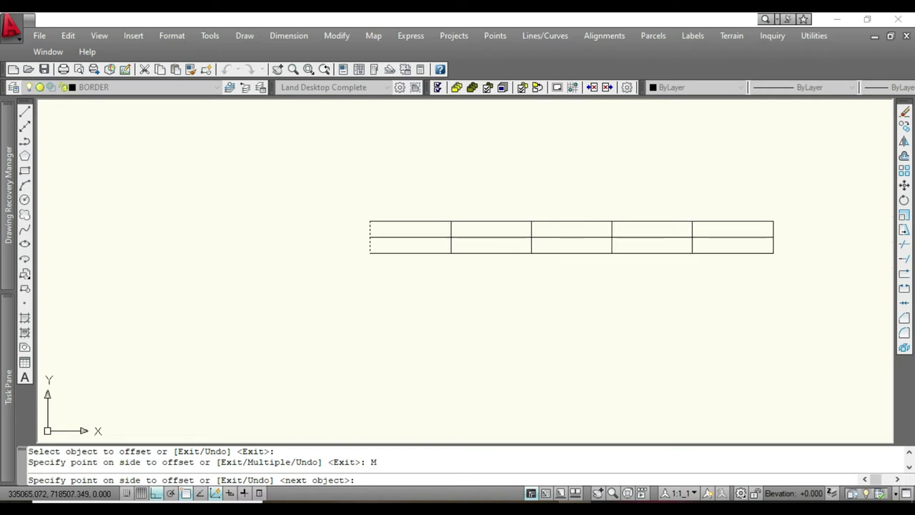
scroll(494, 228, "down", 2)
key("Escape")
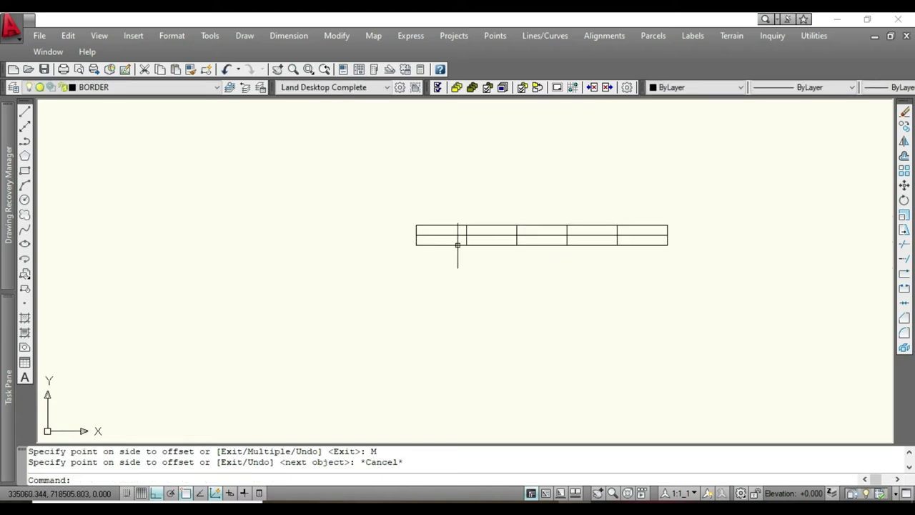
scroll(451, 239, "up", 3)
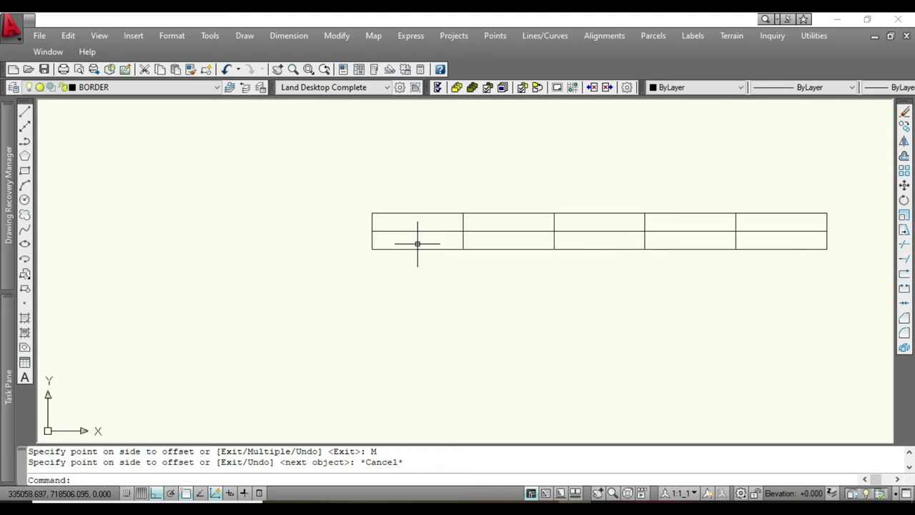
scroll(417, 244, "down", 2)
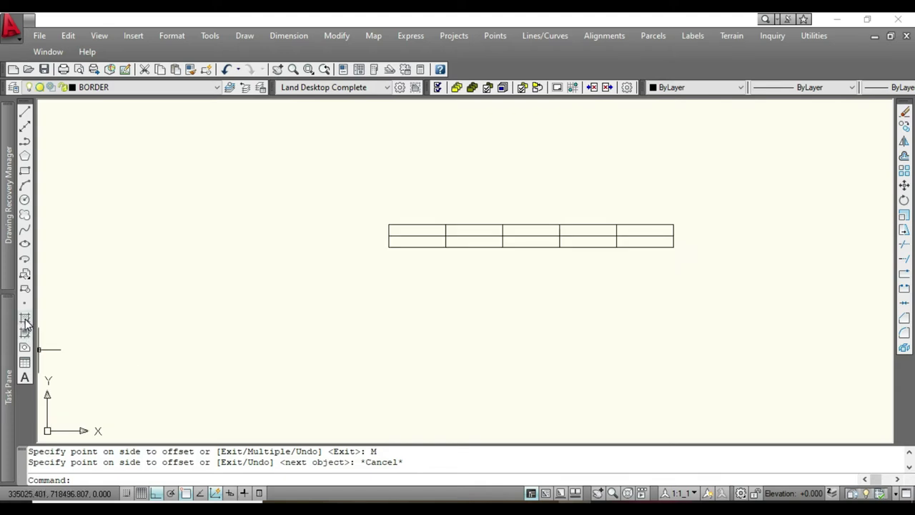
key("F3")
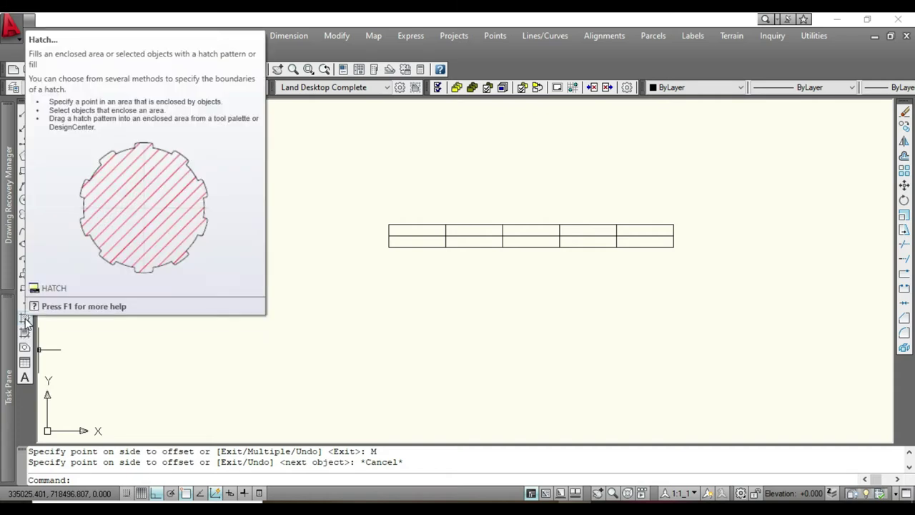
Step: Start a SOLID hatch and begin picking fill areas
key("Escape")
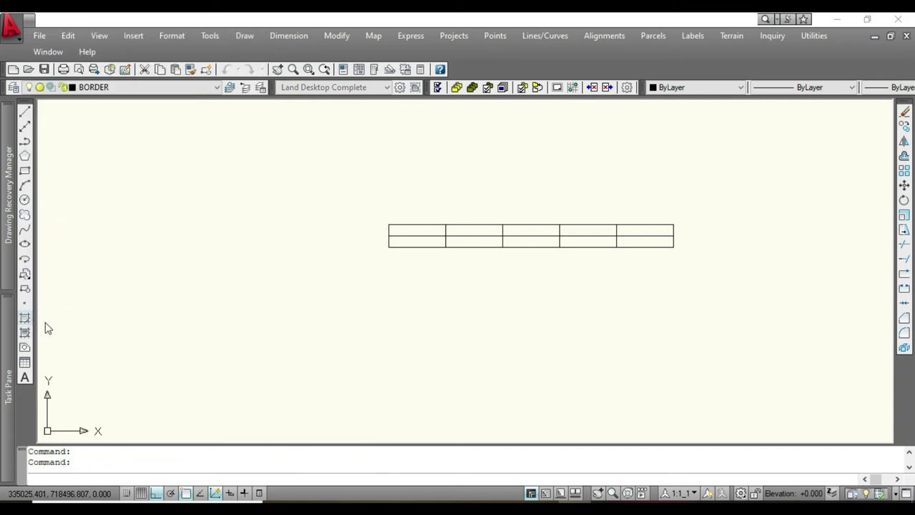
left_click(25, 319)
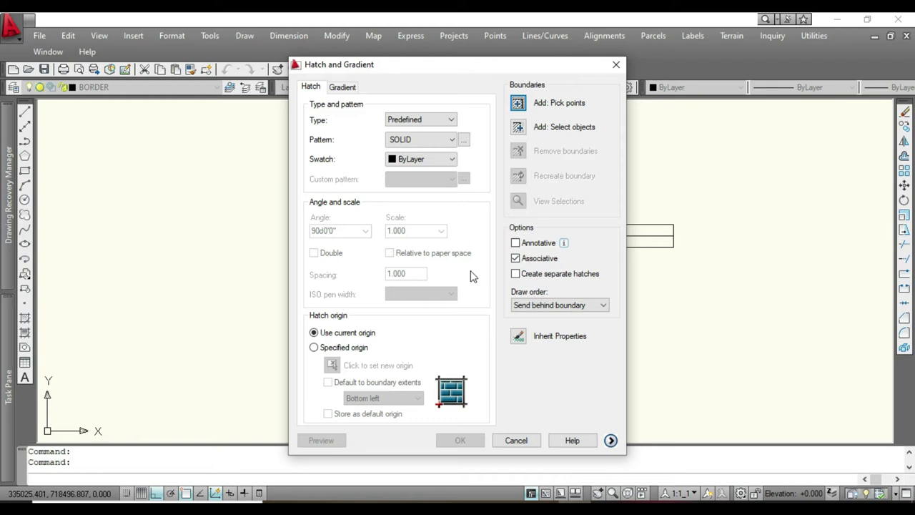
left_click(520, 104)
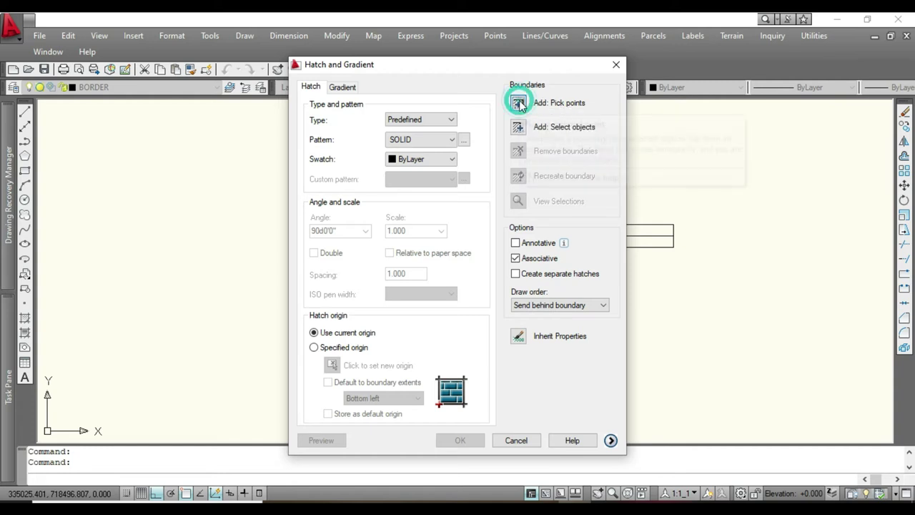
scroll(417, 230, "up", 2)
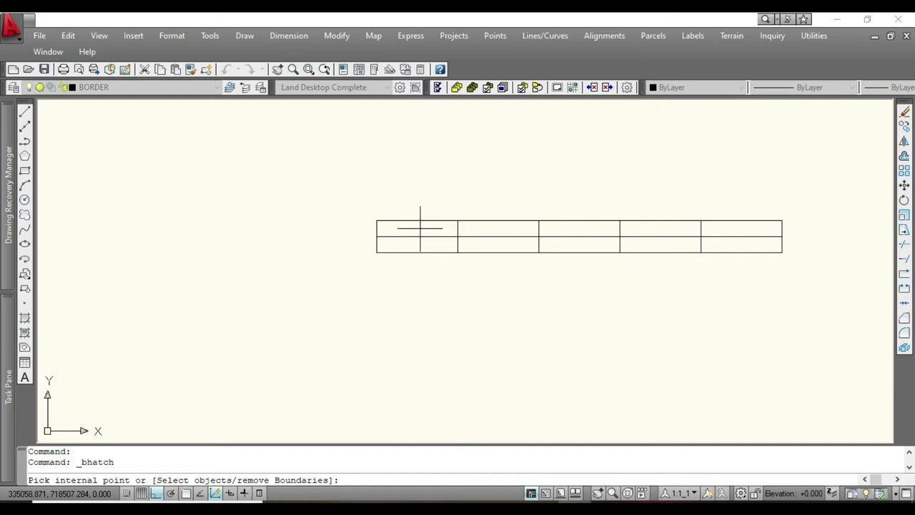
Step: Solid-fill five alternating cells, switching between top and bottom rows from left to right
left_click(419, 228)
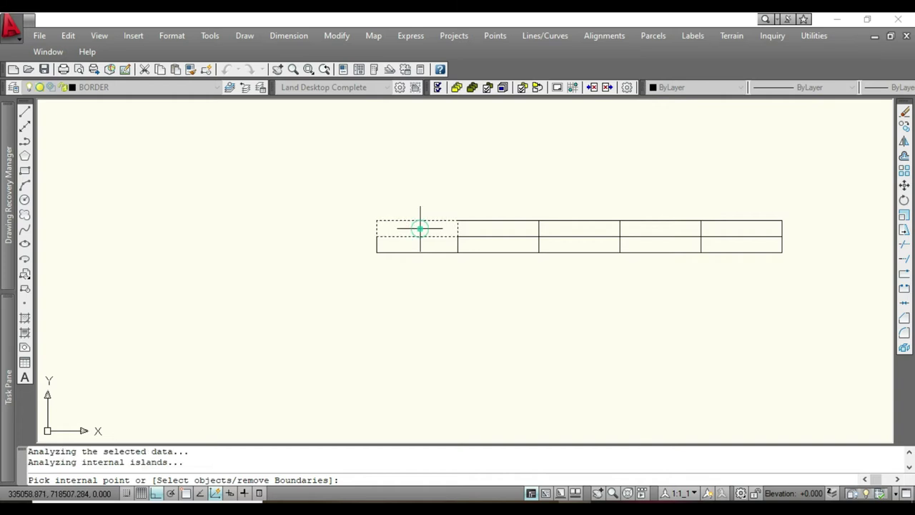
left_click(513, 244)
left_click(580, 230)
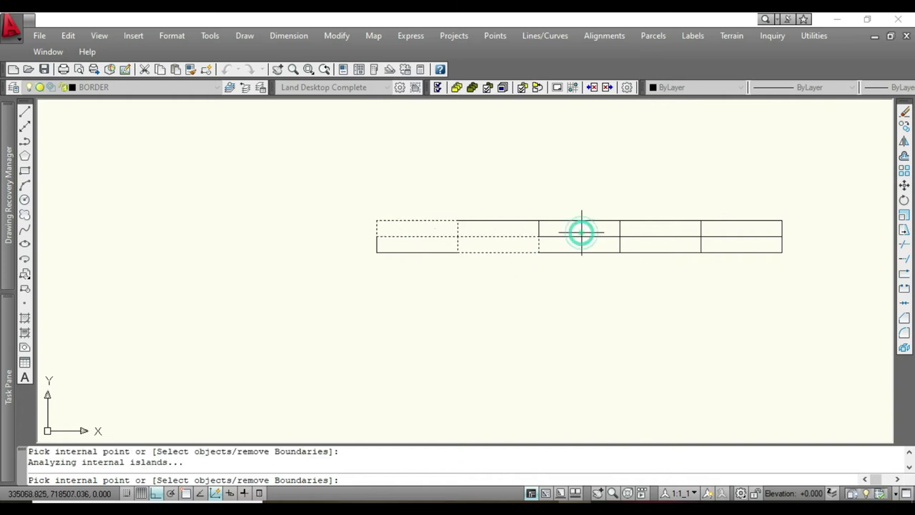
left_click(650, 245)
left_click(736, 227)
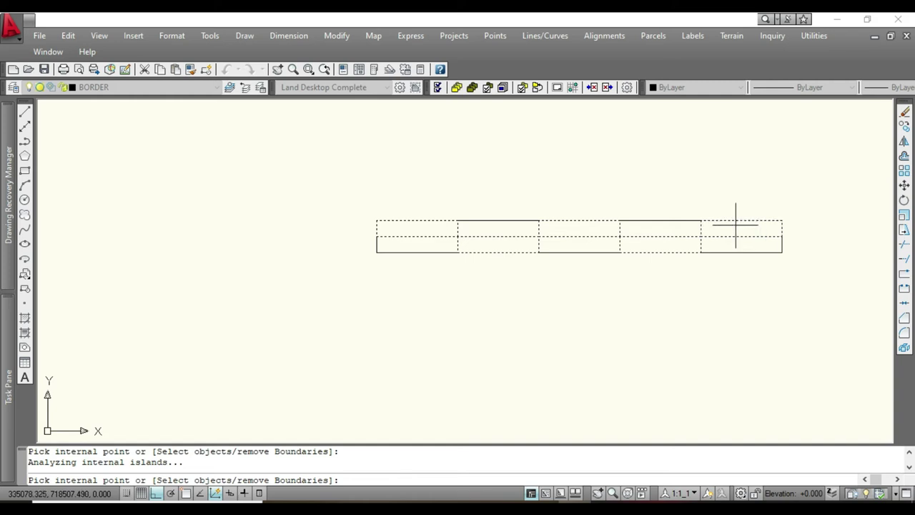
key("Return")
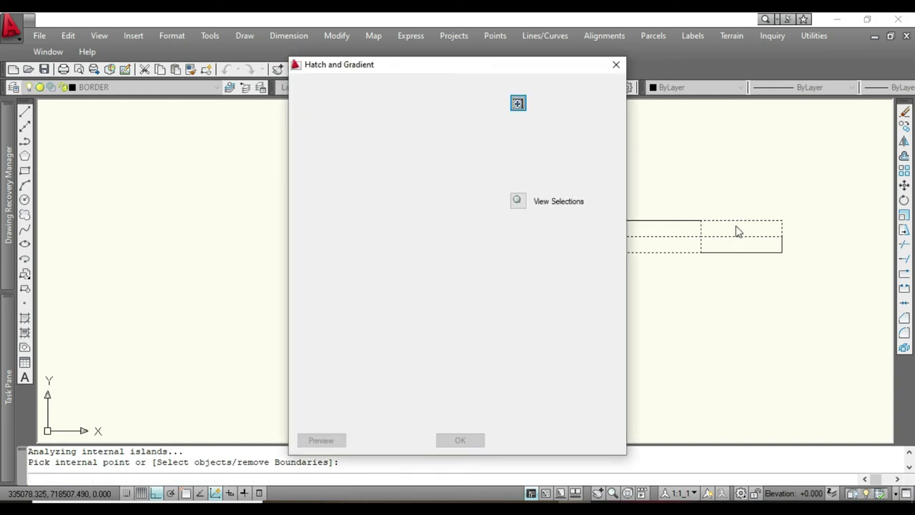
key("Return")
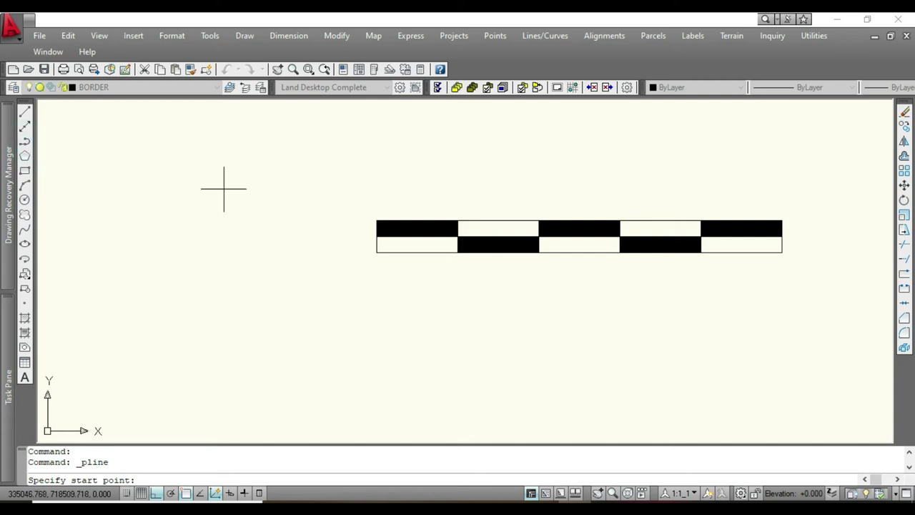
Step: Draw a horizontal polyline from above the bar's left end to past its right end
left_click(373, 212)
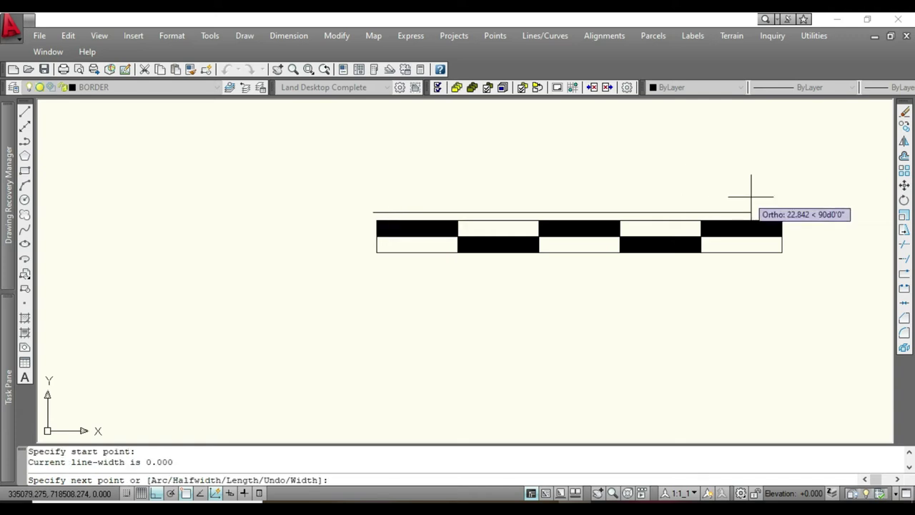
left_click(791, 198)
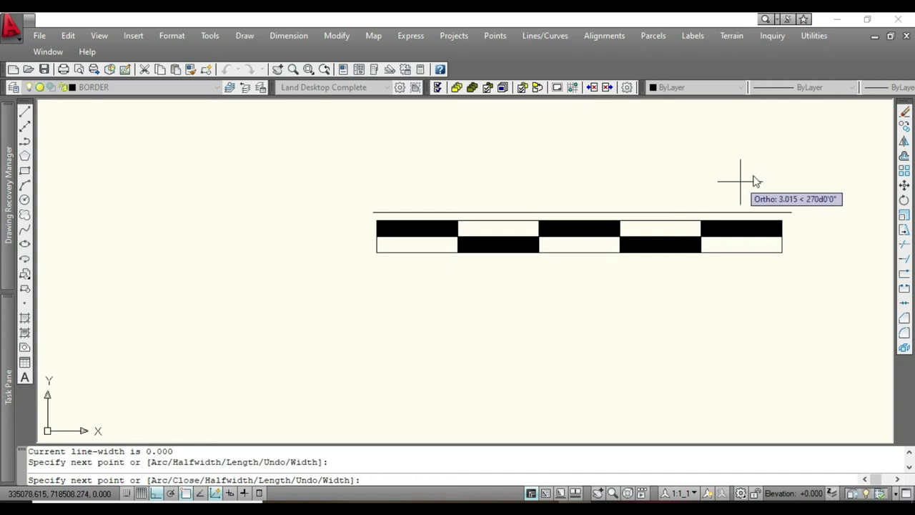
right_click(758, 182)
left_click(771, 191)
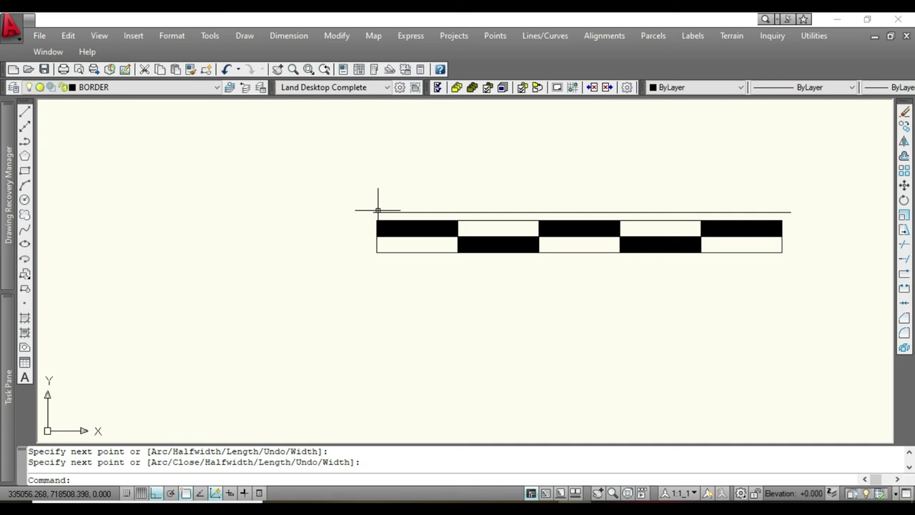
left_click(24, 140)
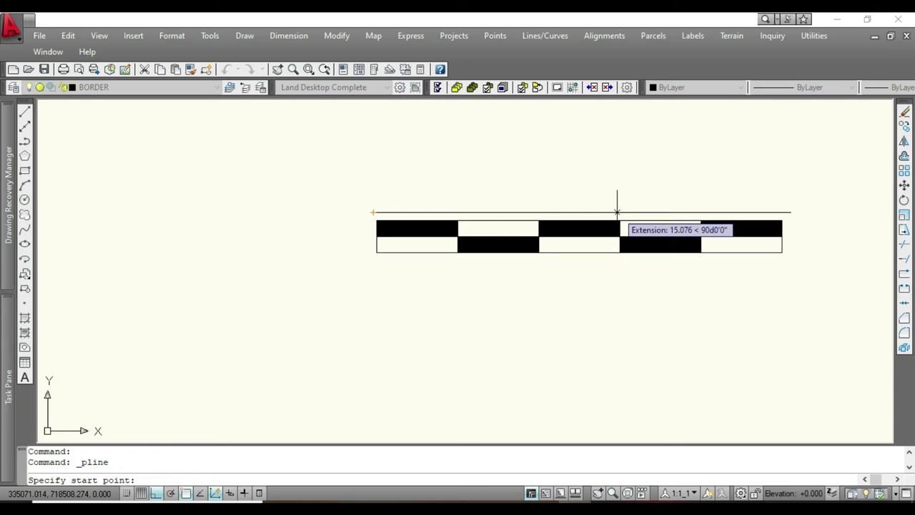
key("Escape")
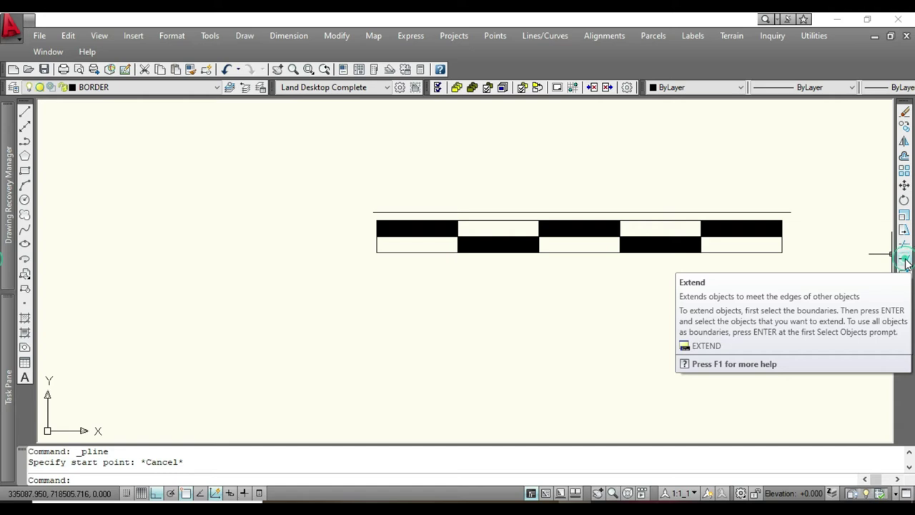
Step: Extend the bar's right end edge and four dividers up to the horizontal line above it
left_click(905, 262)
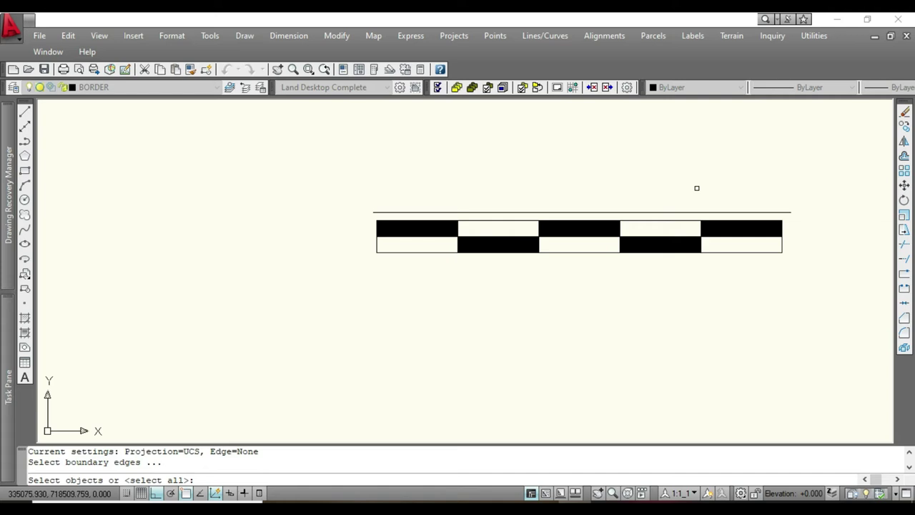
key("Return")
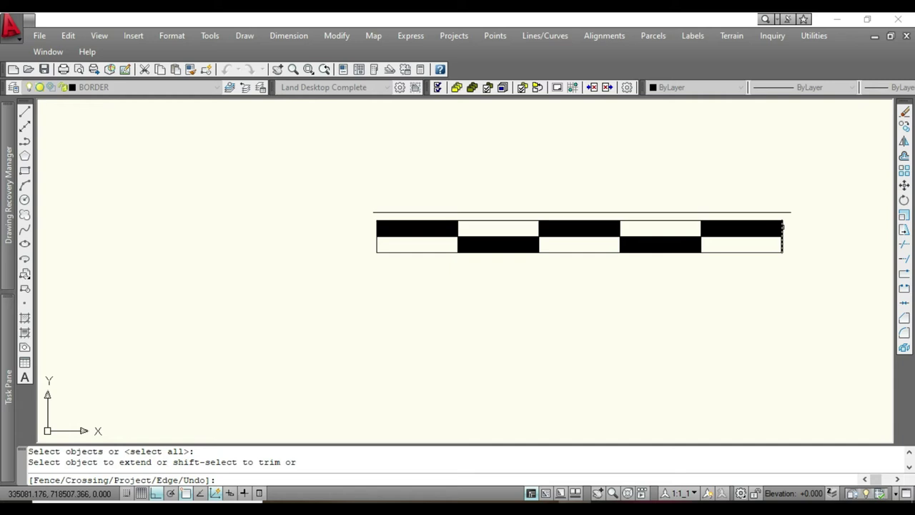
left_click(782, 229)
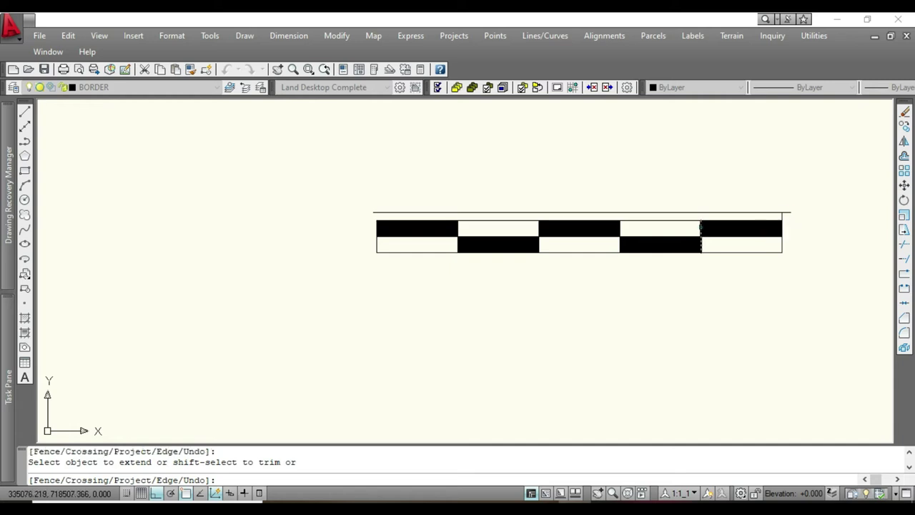
left_click(700, 227)
left_click(618, 228)
left_click(537, 230)
left_click(457, 230)
right_click(609, 190)
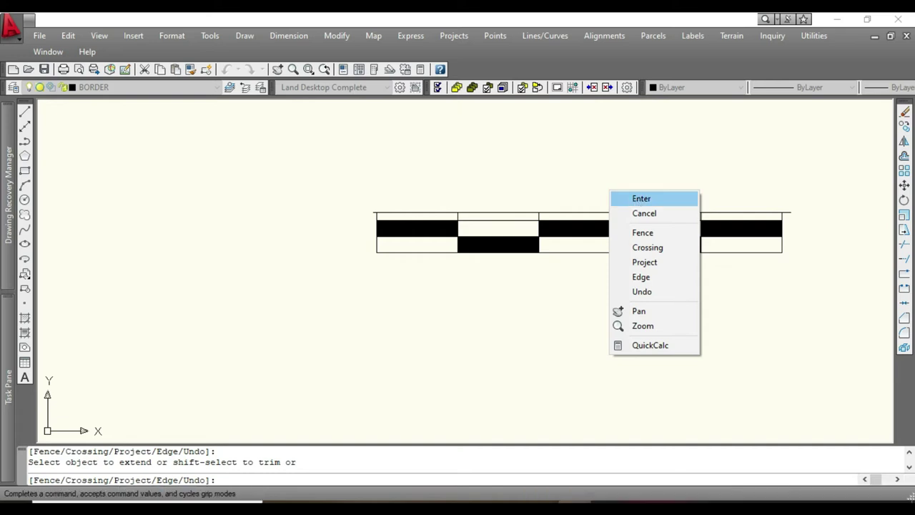
left_click(634, 199)
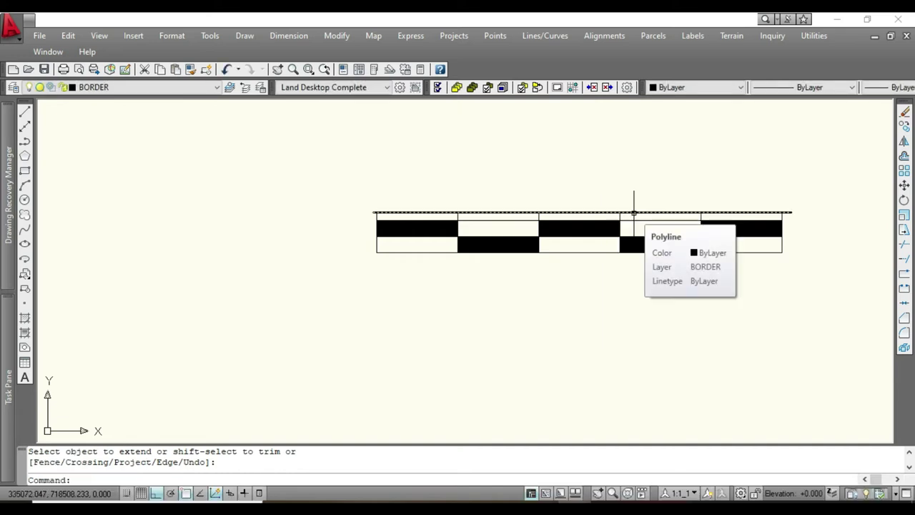
left_click(634, 213)
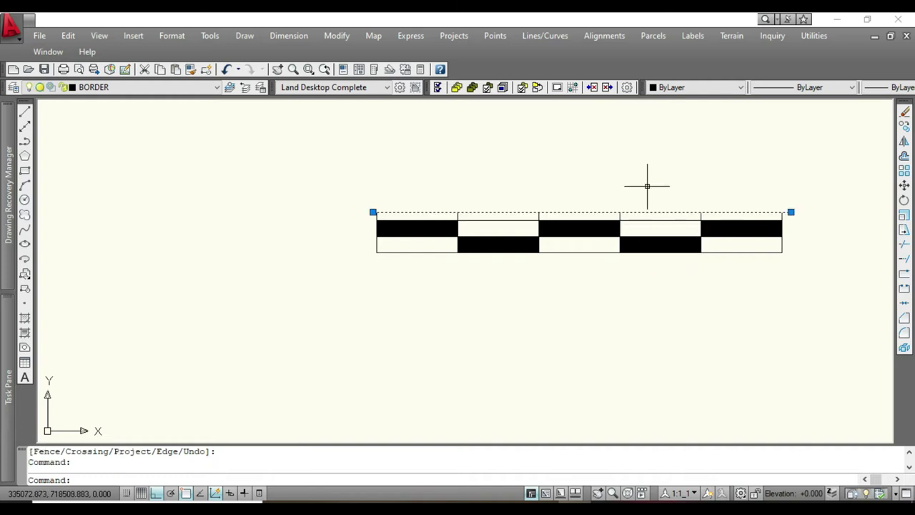
Step: Erase the horizontal guide line above the scale bar
right_click(647, 191)
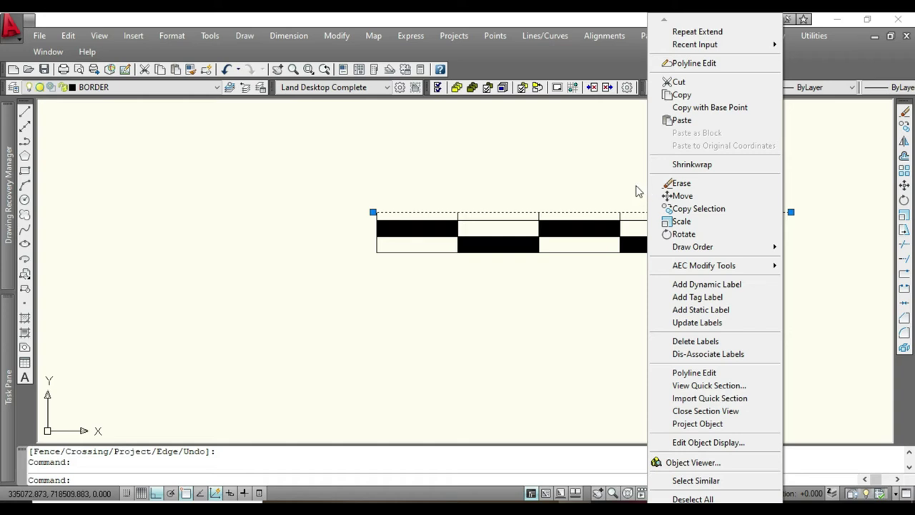
left_click(682, 185)
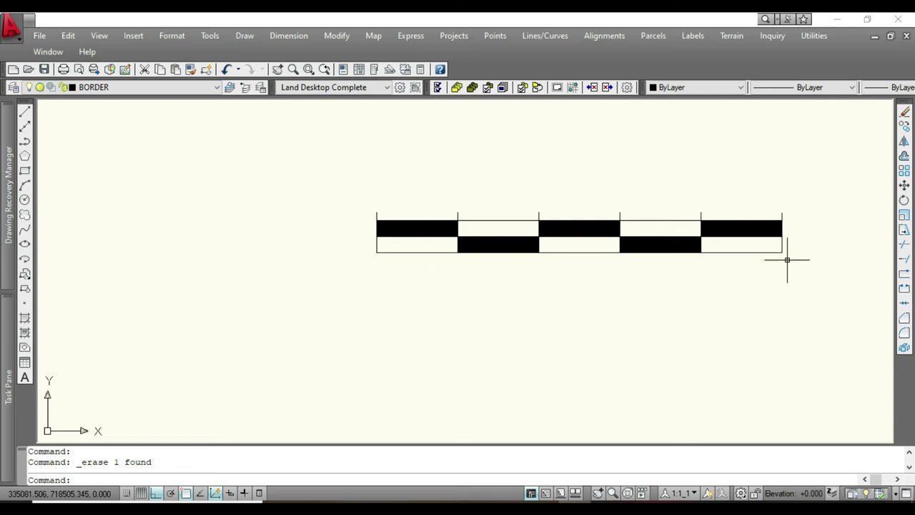
Step: Place a '10m' MText label above the bar's left end and turn Ortho off
left_click(25, 378)
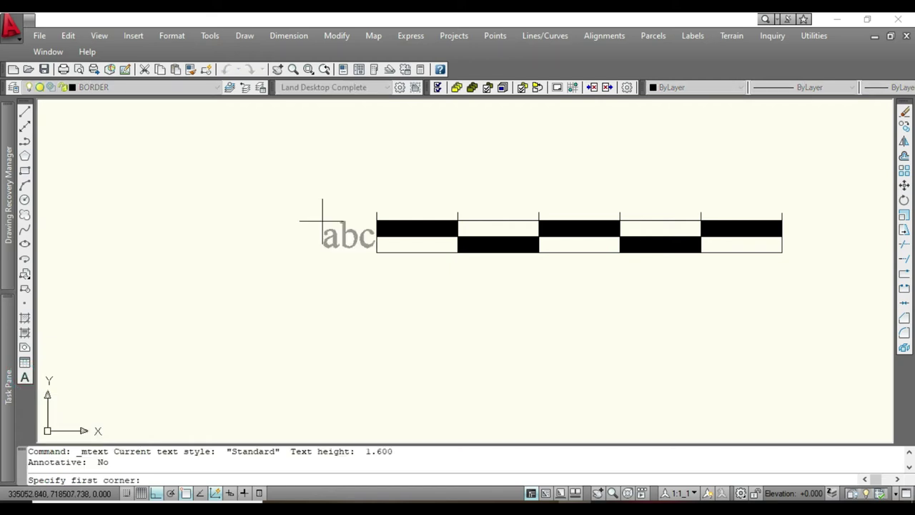
left_click(295, 171)
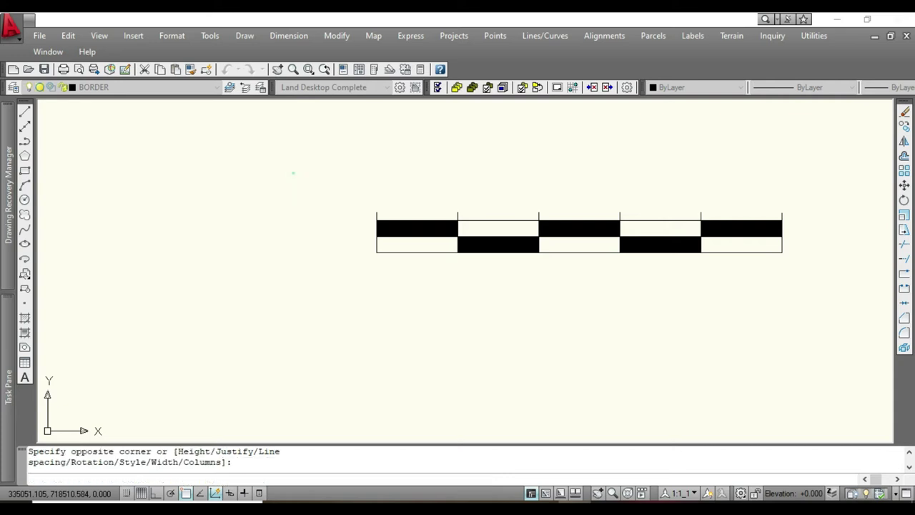
left_click(294, 173)
left_click(155, 488)
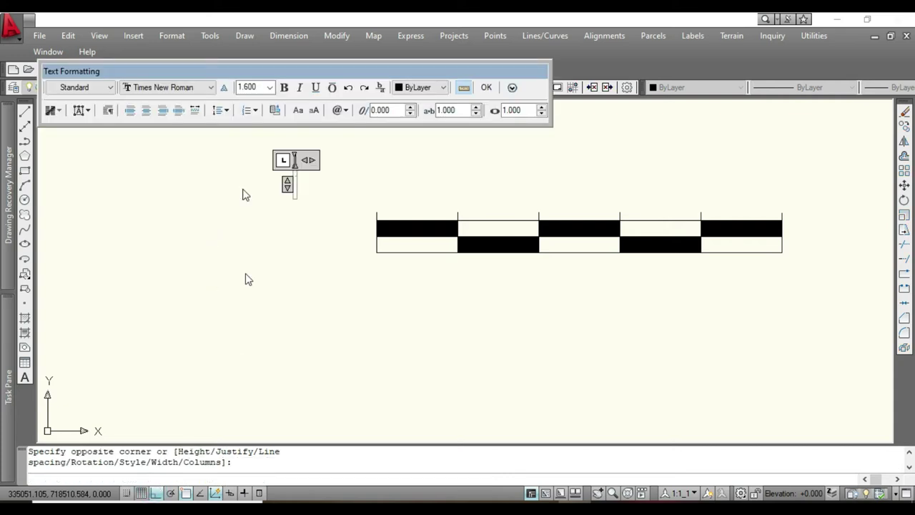
left_click(158, 492)
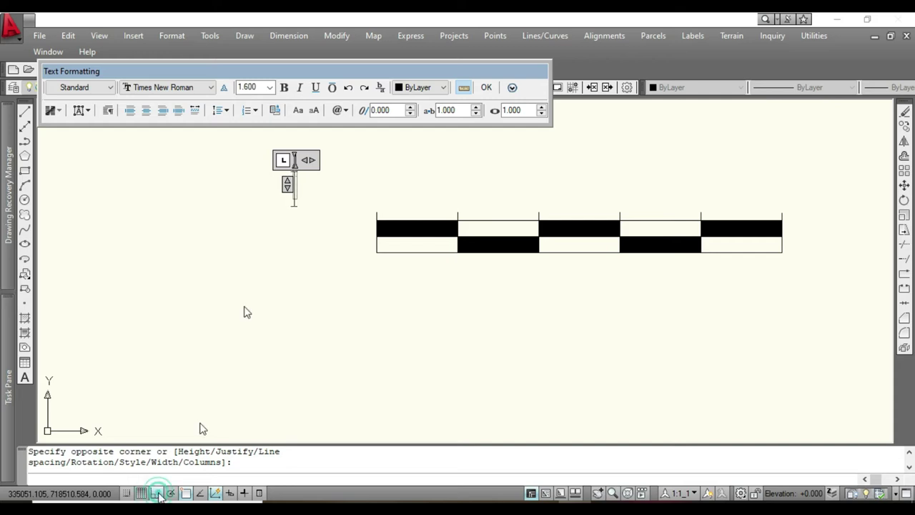
left_click_drag(308, 164, 466, 160)
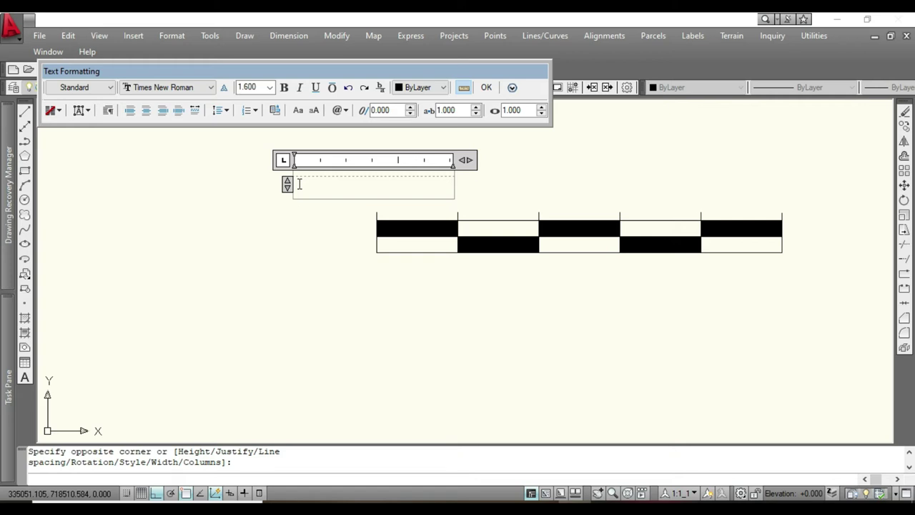
type("10")
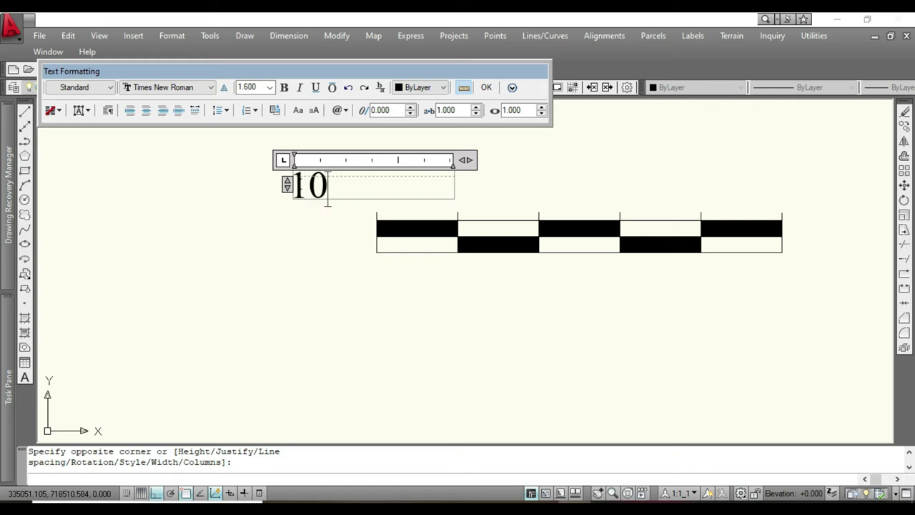
type("m")
left_click(315, 221)
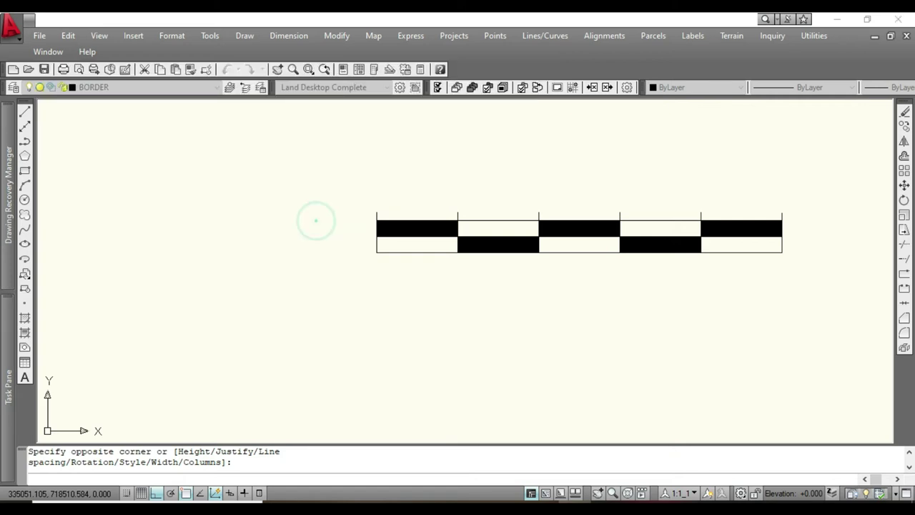
left_click(156, 493)
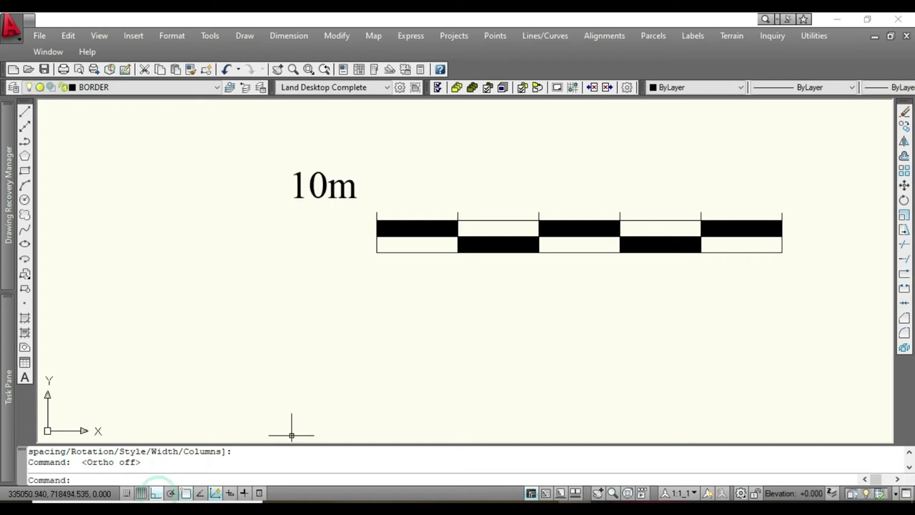
Step: Move the 10m label so it sits above the bar's left end
left_click(319, 184)
right_click(321, 184)
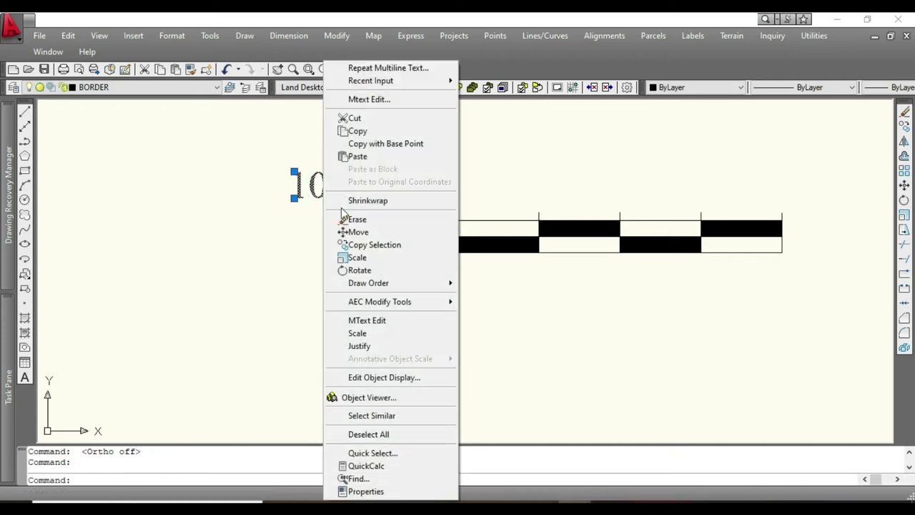
left_click(339, 232)
left_click(293, 183)
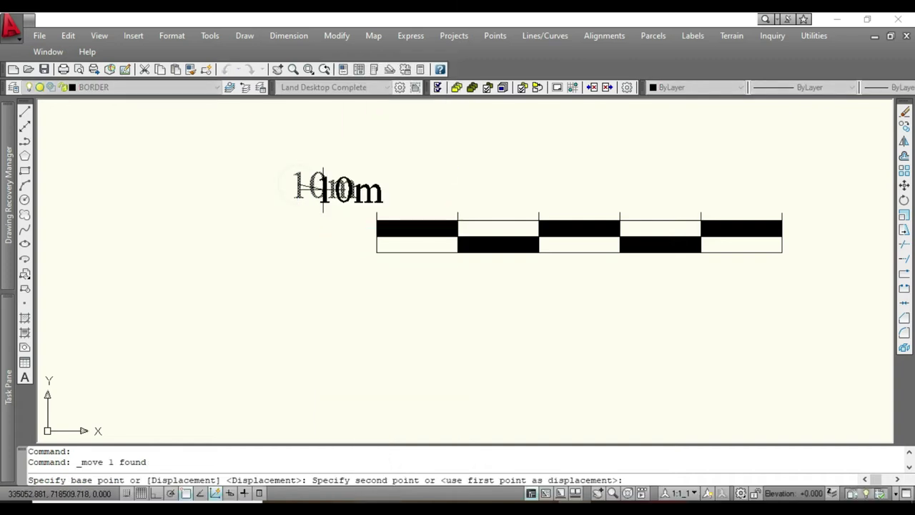
left_click(332, 193)
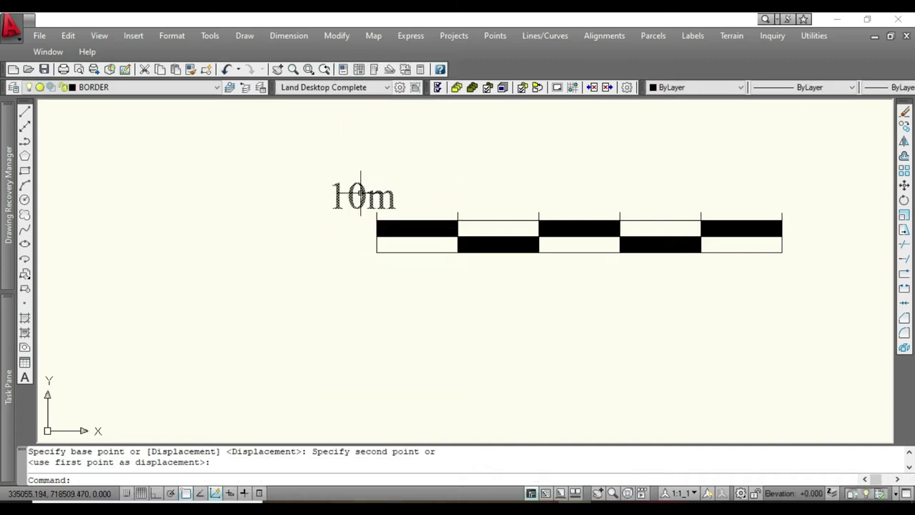
Step: Copy the 10m label above the division marks and right end, then delete the second copy
left_click(361, 193)
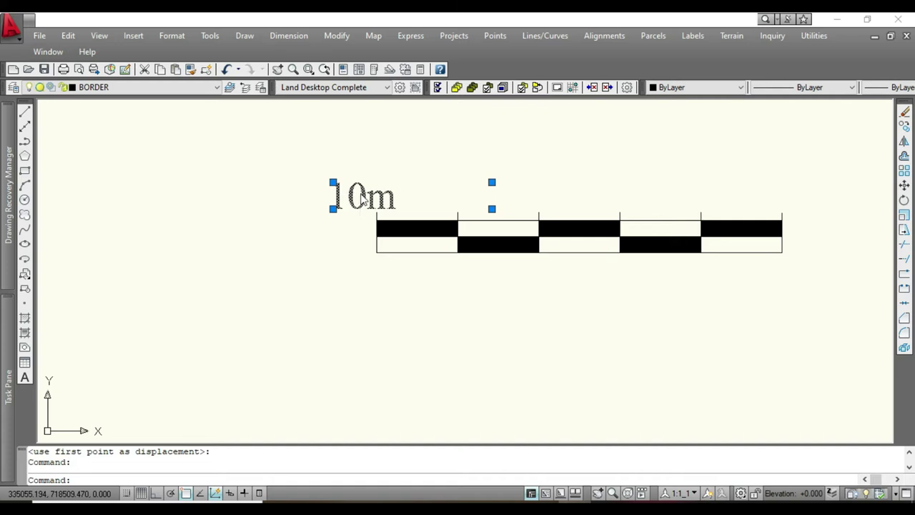
right_click(361, 194)
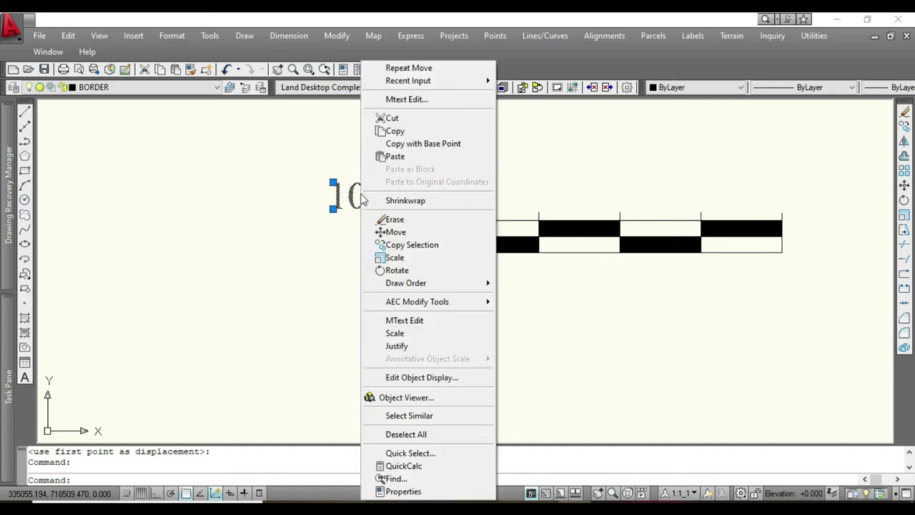
left_click(409, 247)
left_click(448, 196)
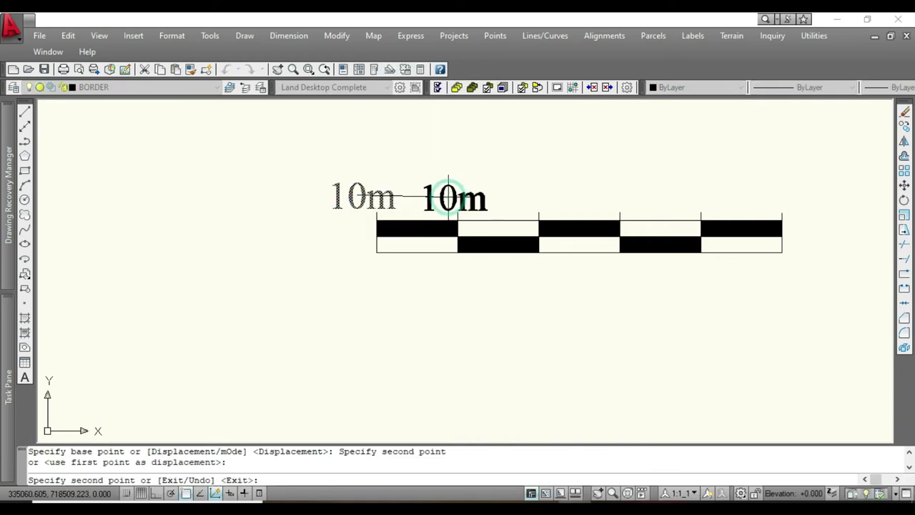
left_click(538, 191)
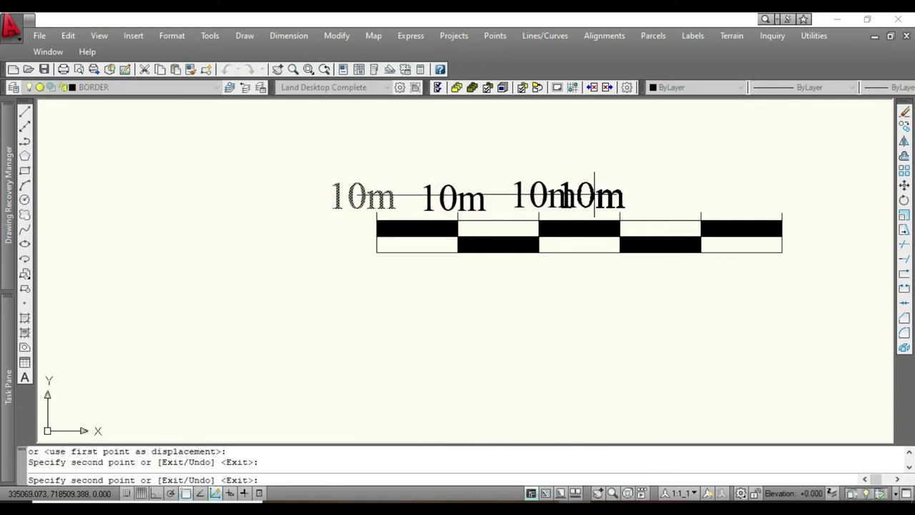
left_click(602, 193)
left_click(677, 193)
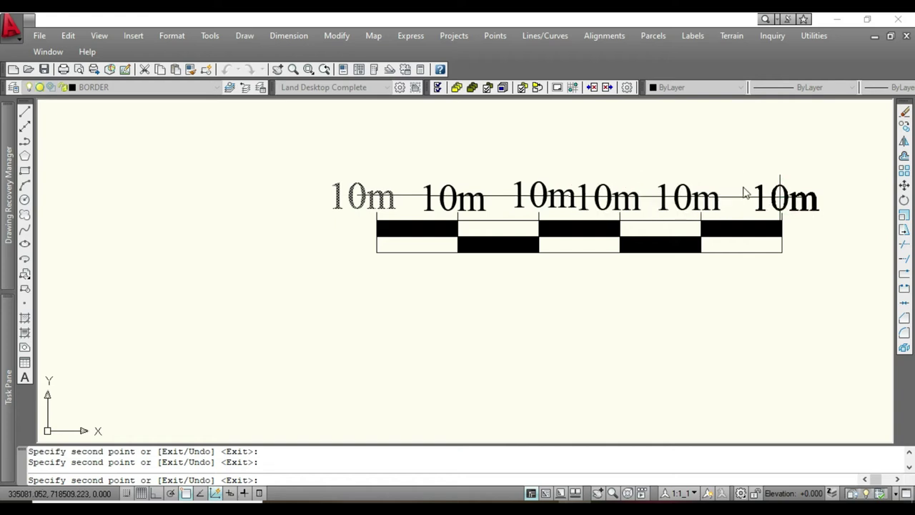
right_click(744, 191)
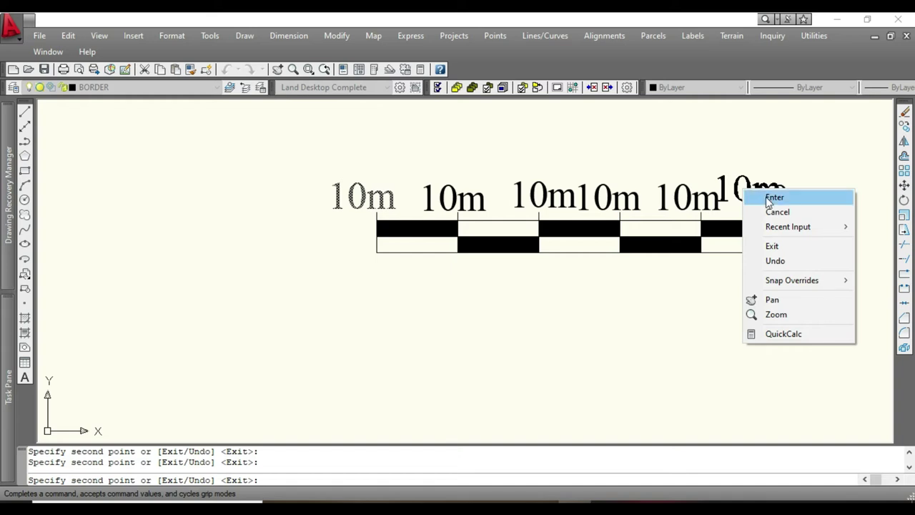
left_click(772, 199)
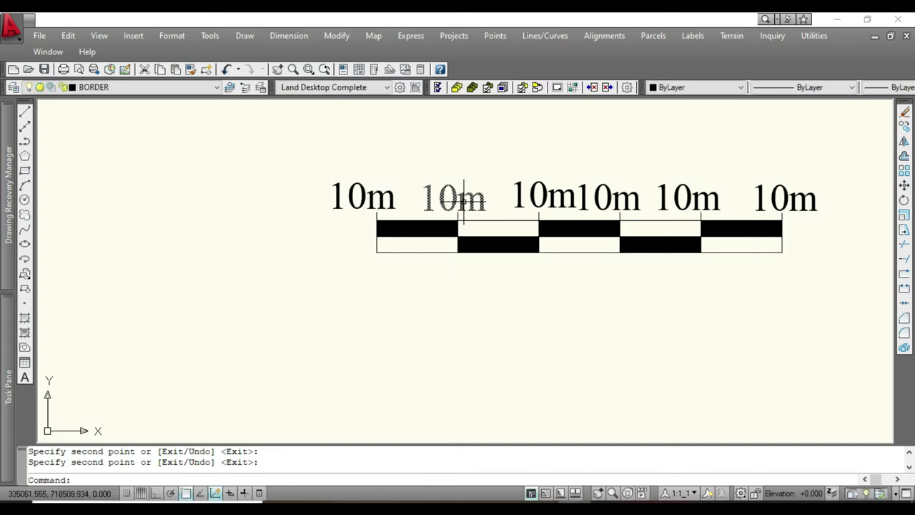
left_click(461, 200)
key("Delete")
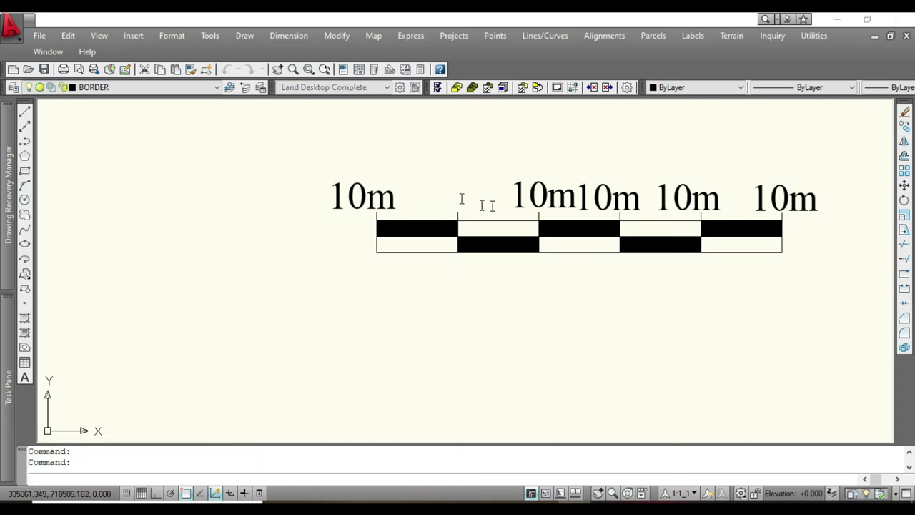
Step: Retype the second label as 5 and change the third label to 0
double_click(490, 205)
left_click(487, 201)
left_click_drag(488, 201, 419, 201)
type("5")
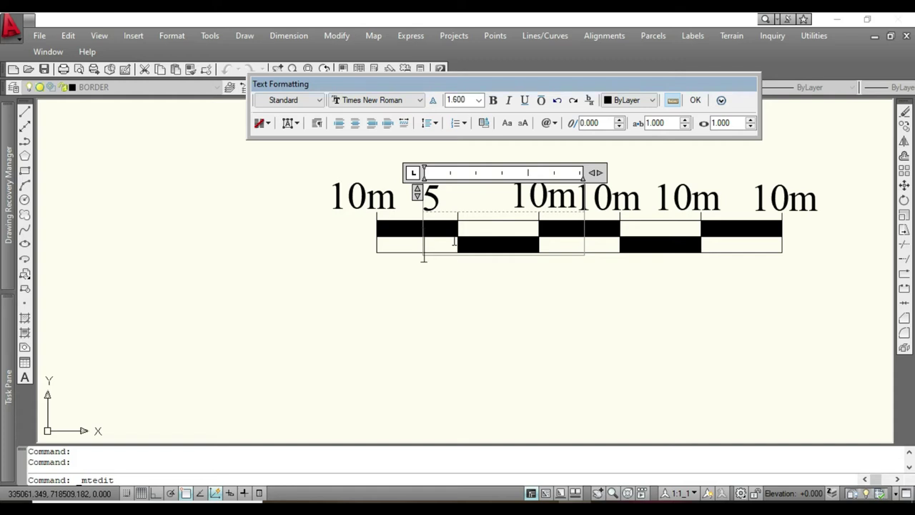
left_click(484, 306)
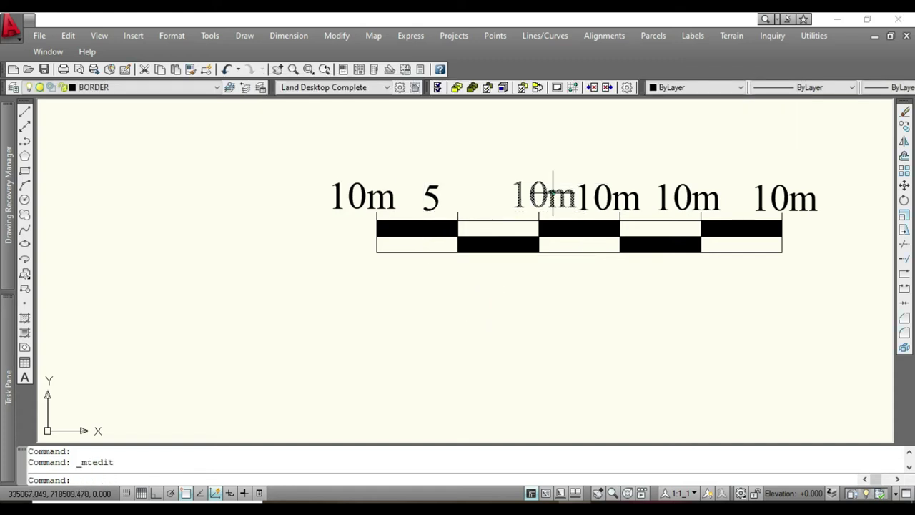
left_click(552, 193)
double_click(552, 193)
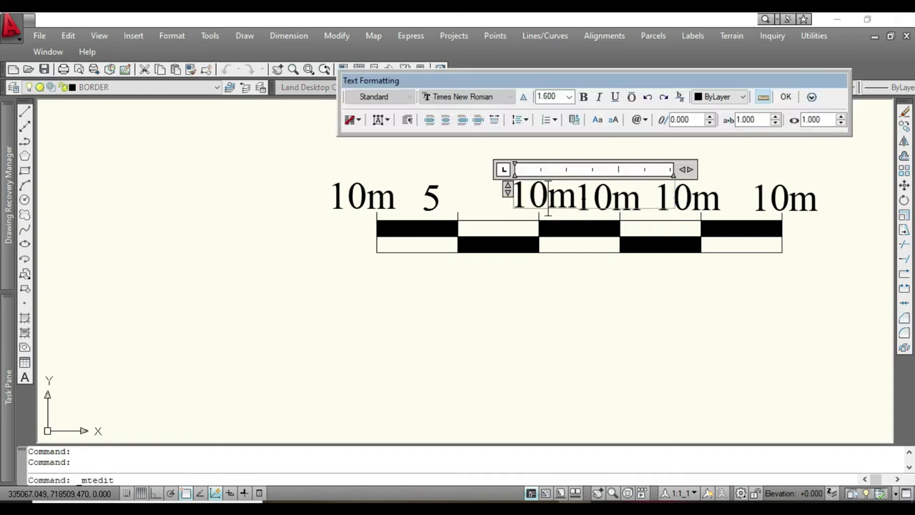
double_click(548, 203)
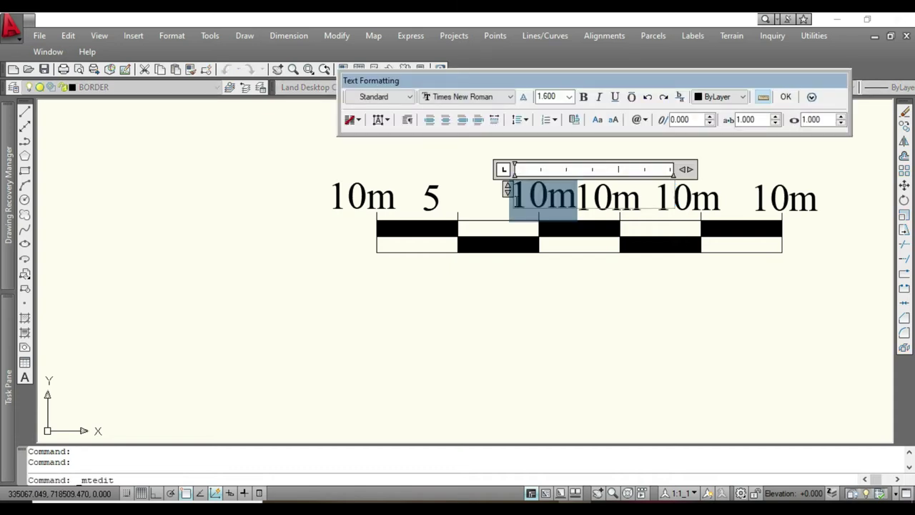
key("Delete")
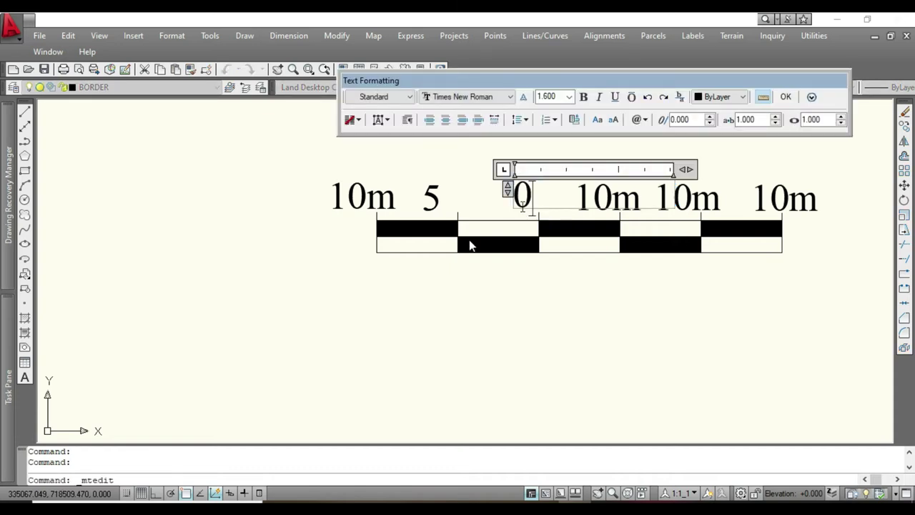
left_click(464, 283)
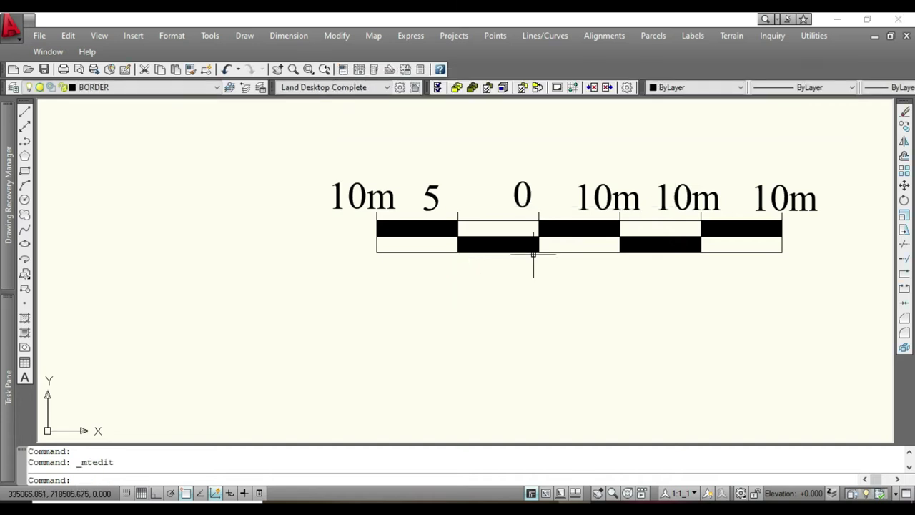
Step: Change the remaining labels to read 5, 10 and 15m
double_click(620, 198)
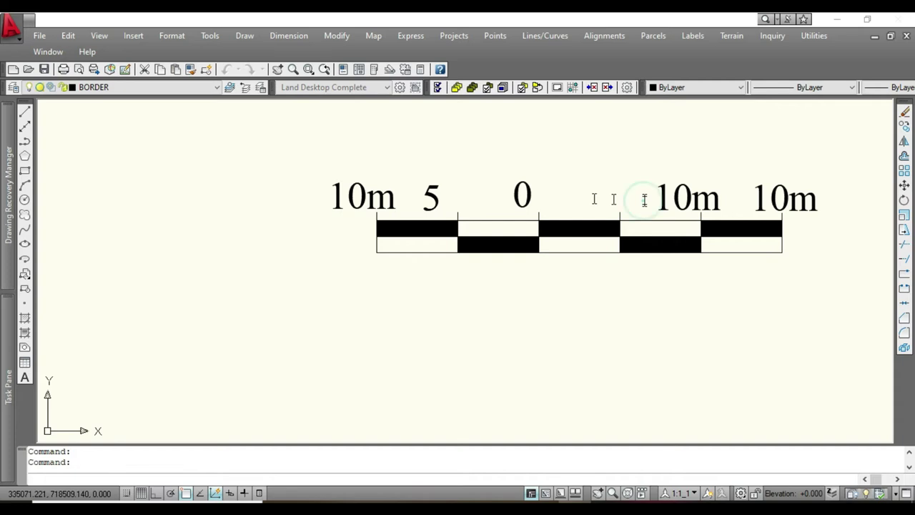
left_click_drag(643, 200, 577, 200)
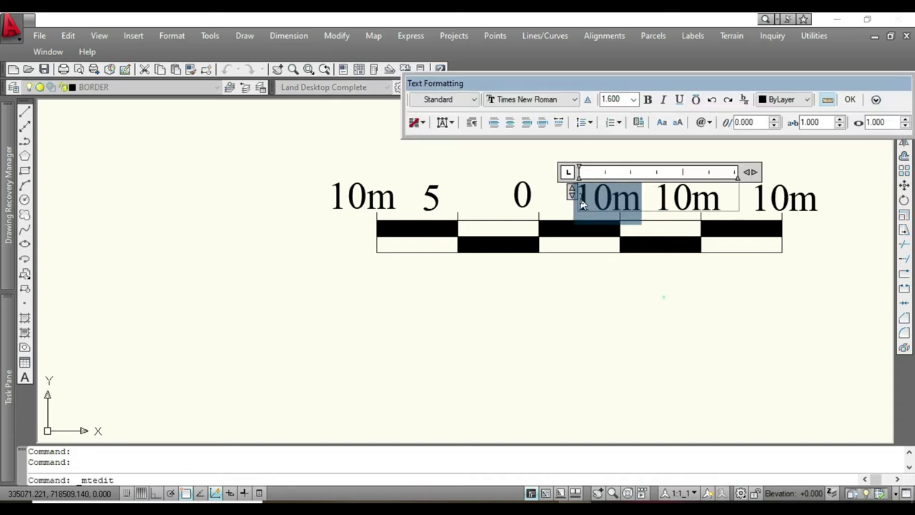
type("5")
left_click(687, 200)
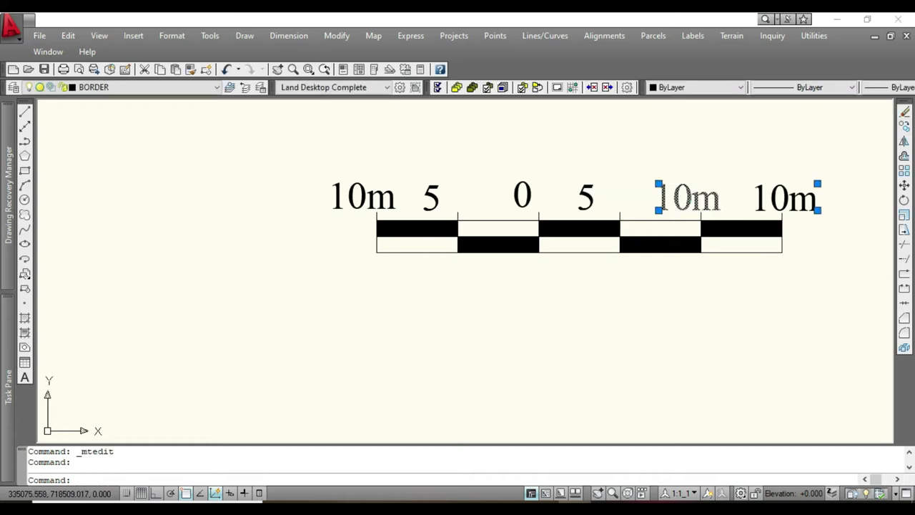
key("Delete")
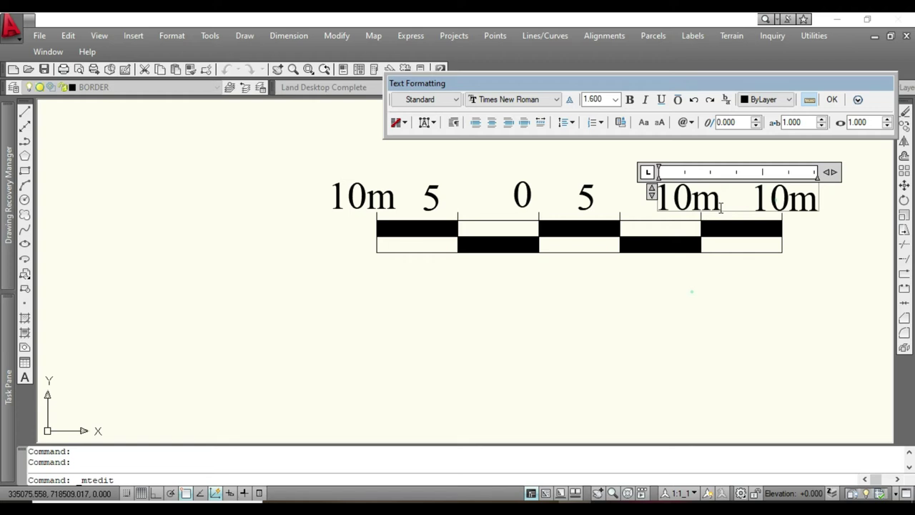
key("BackSpace")
left_click(814, 200)
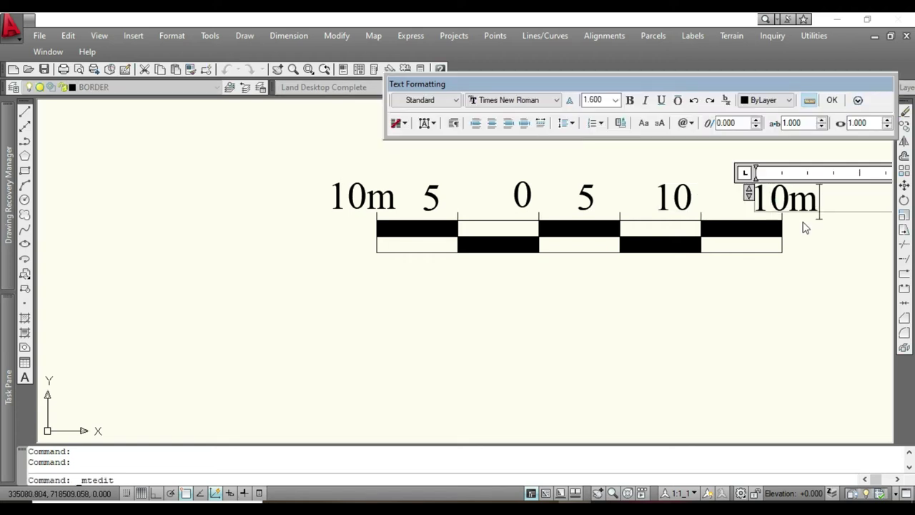
key("BackSpace")
key("BackSpace")
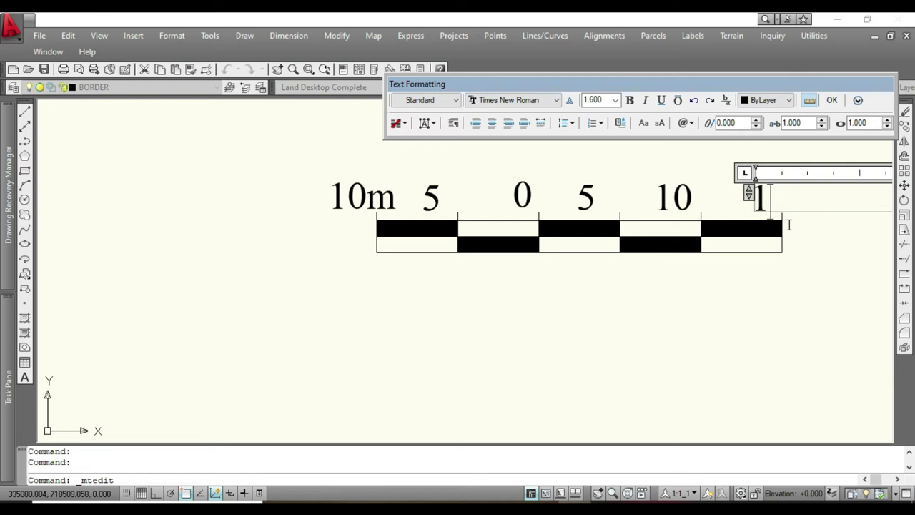
type("5m")
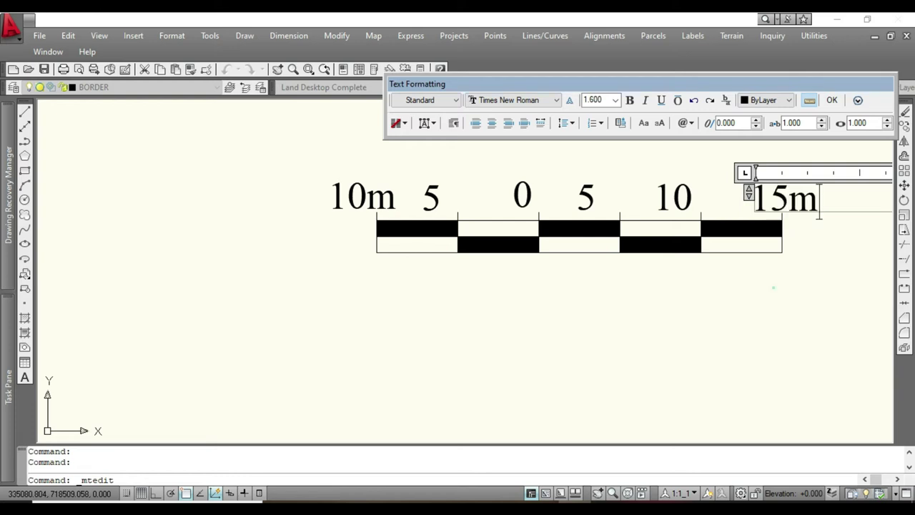
left_click(770, 286)
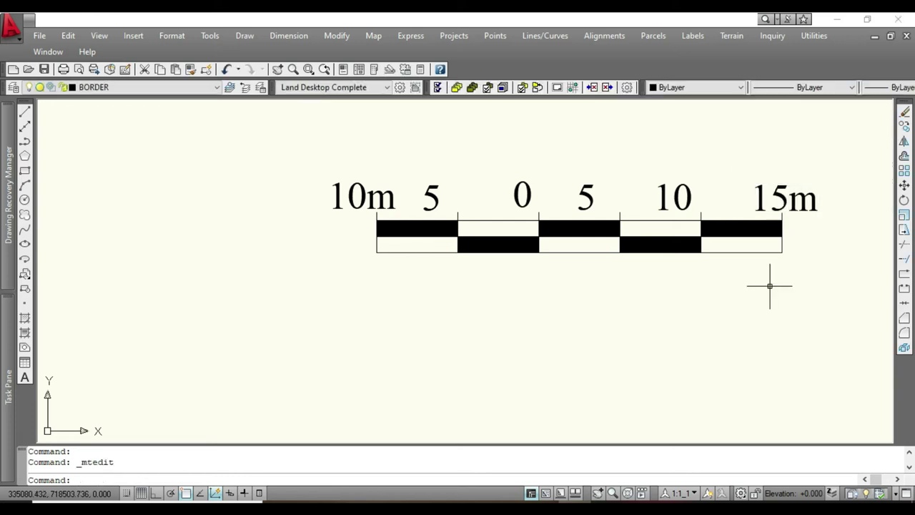
Step: Move the left-hand 5 label above the second division mark of the scale bar
double_click(430, 193)
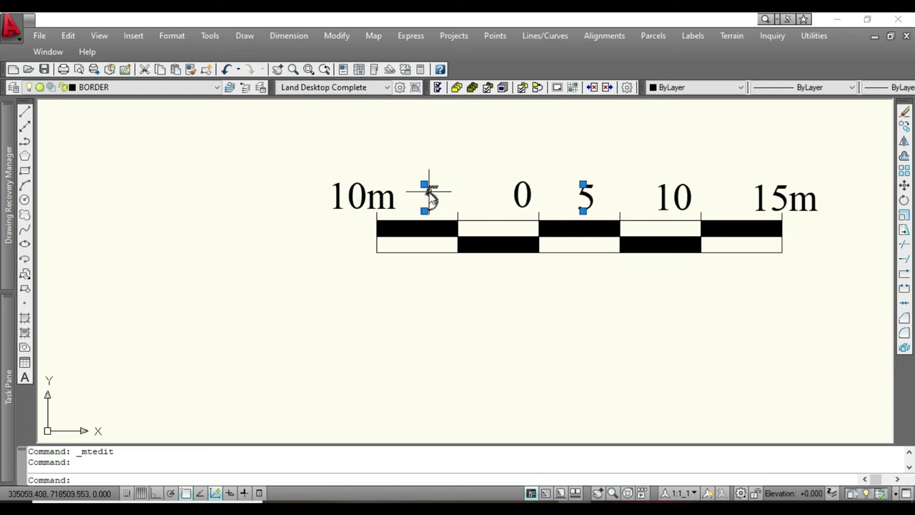
right_click(431, 193)
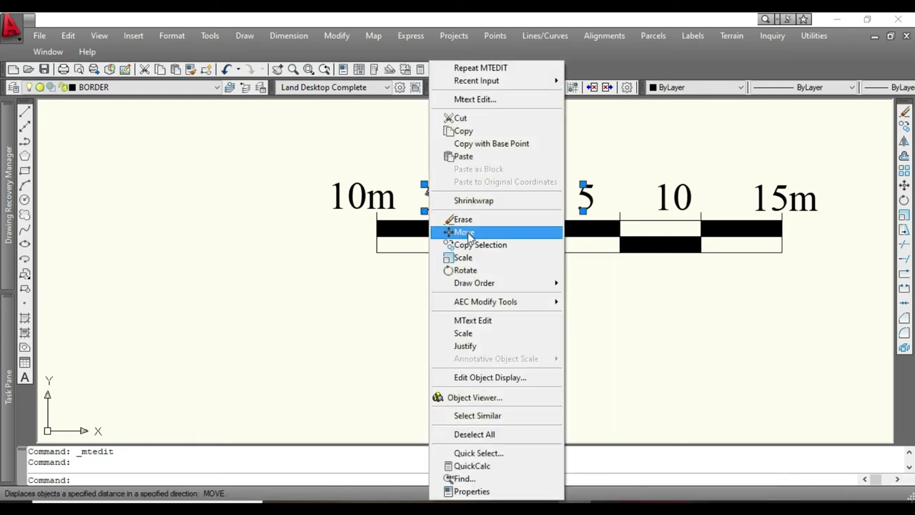
left_click(470, 233)
left_click(418, 153)
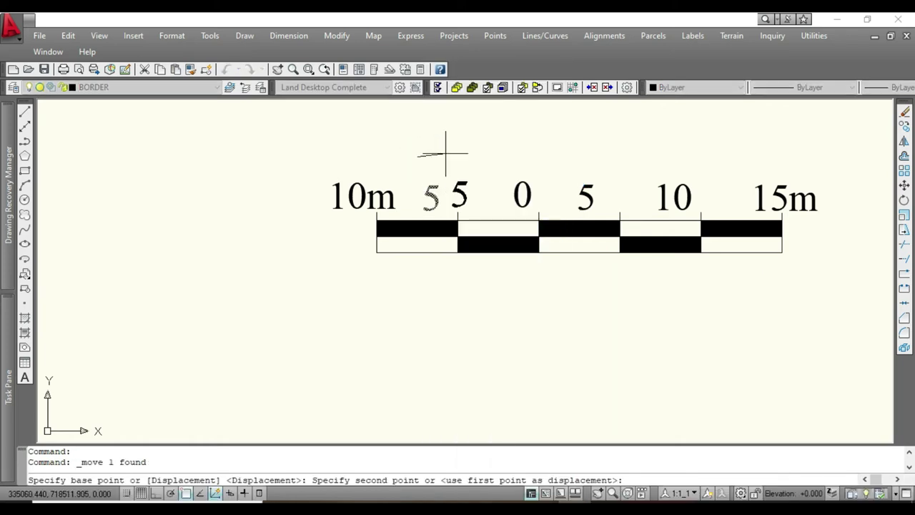
left_click(446, 155)
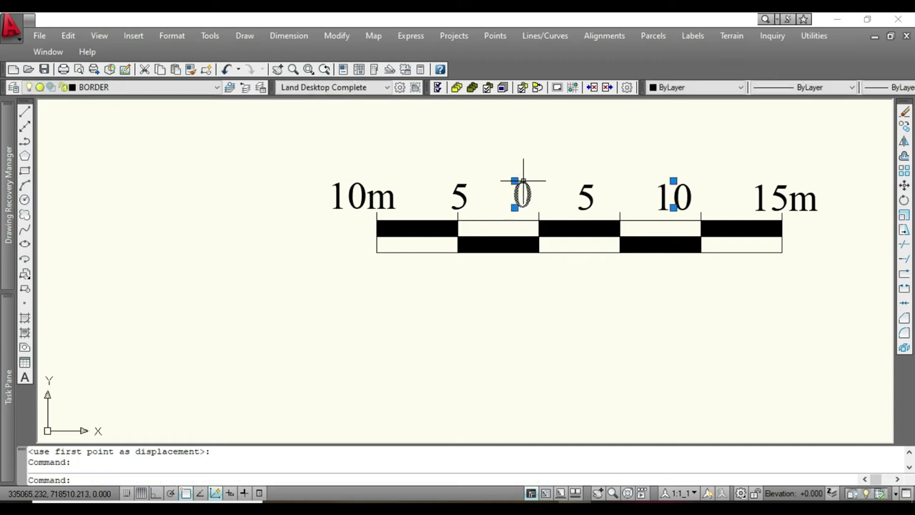
right_click(523, 180)
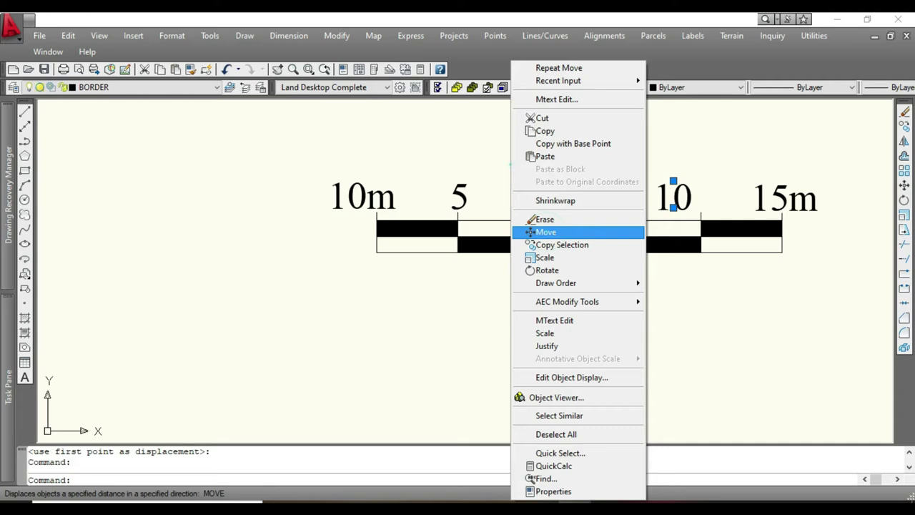
left_click(545, 232)
Step: Move the right-hand 5 label so it sits over its tick mark
left_click(587, 189)
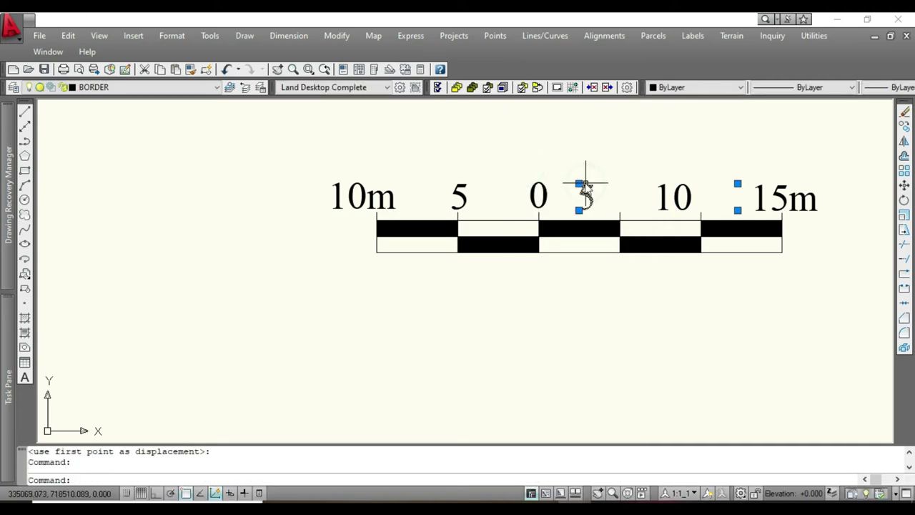
right_click(587, 188)
left_click(619, 231)
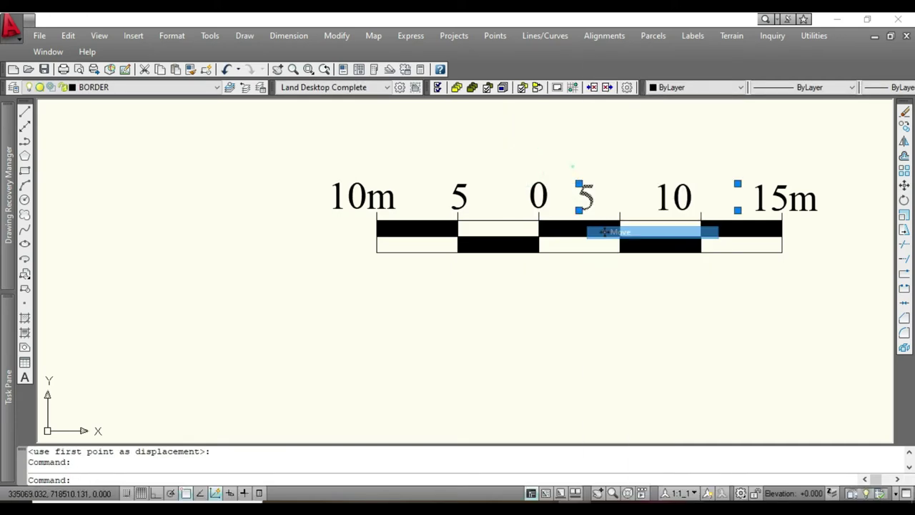
left_click(576, 160)
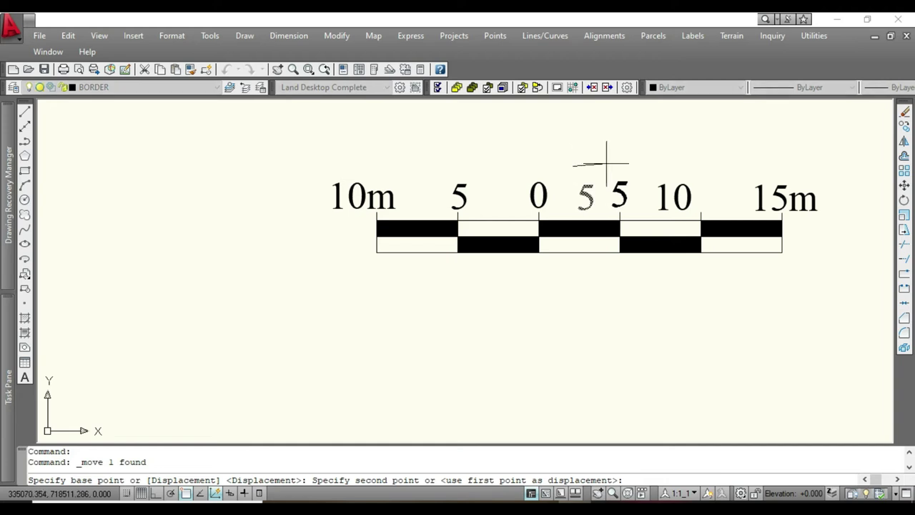
left_click(605, 163)
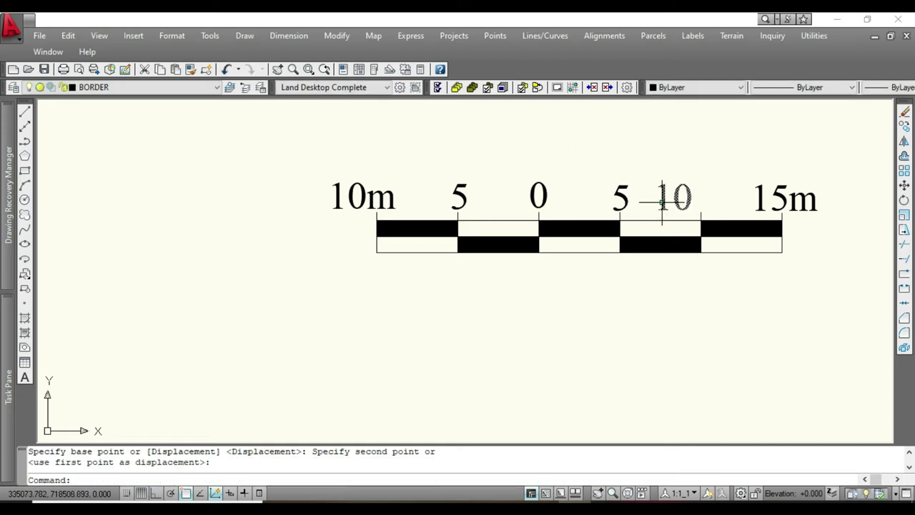
Step: Shift the 10 label to line up over its tick mark
left_click(663, 202)
right_click(619, 160)
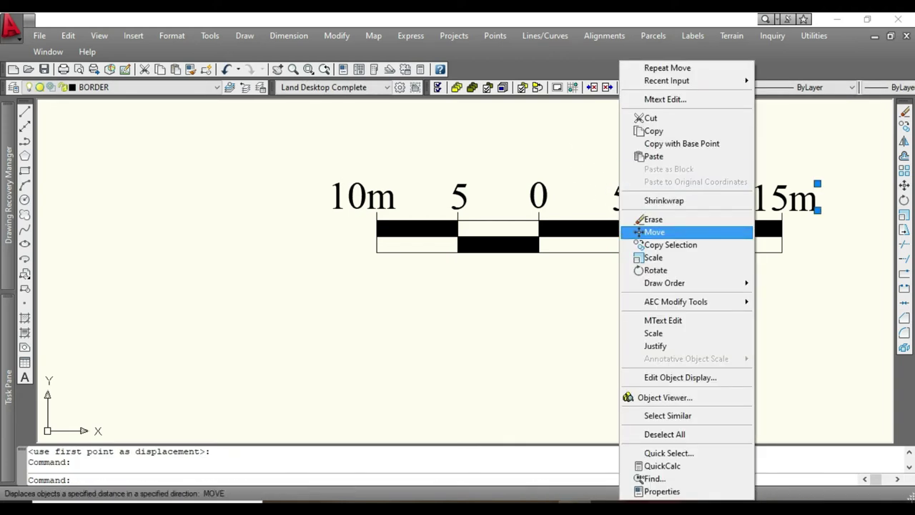
left_click(654, 232)
left_click(616, 173)
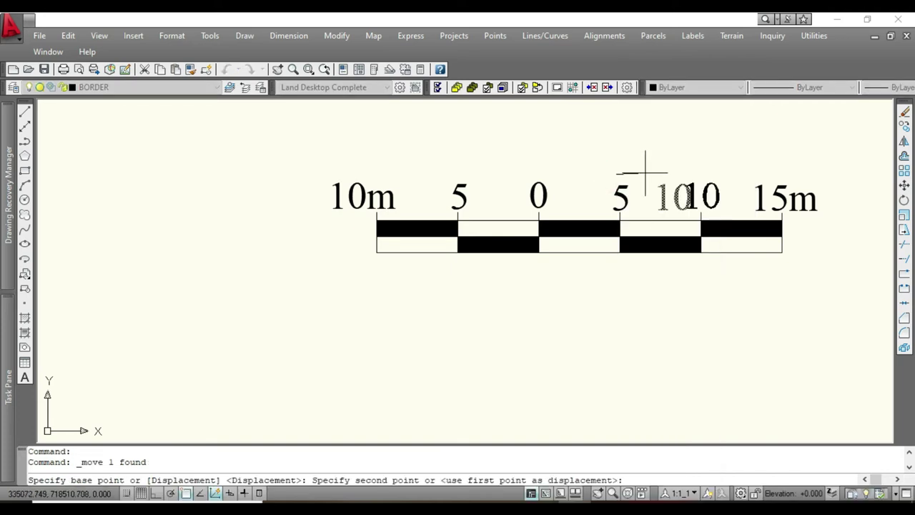
left_click(645, 173)
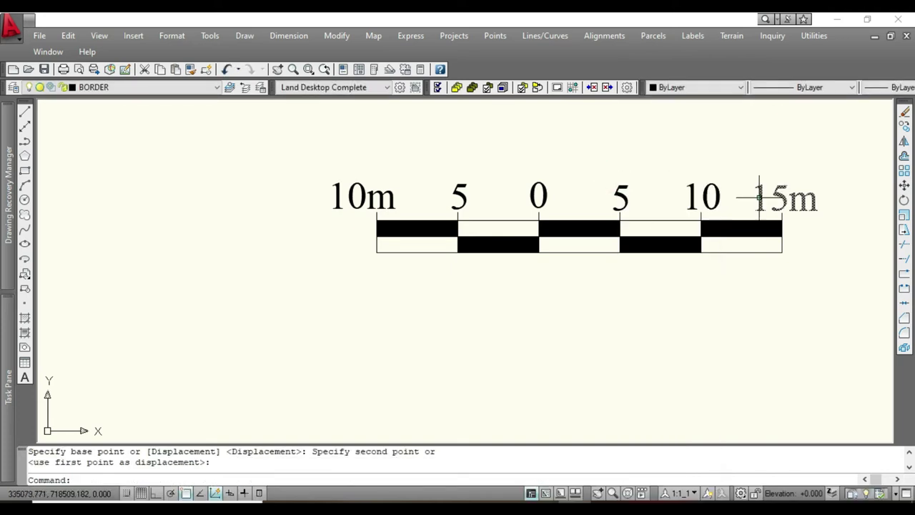
Step: Shift the 15m label over the right end of the scale bar
left_click(760, 197)
right_click(650, 141)
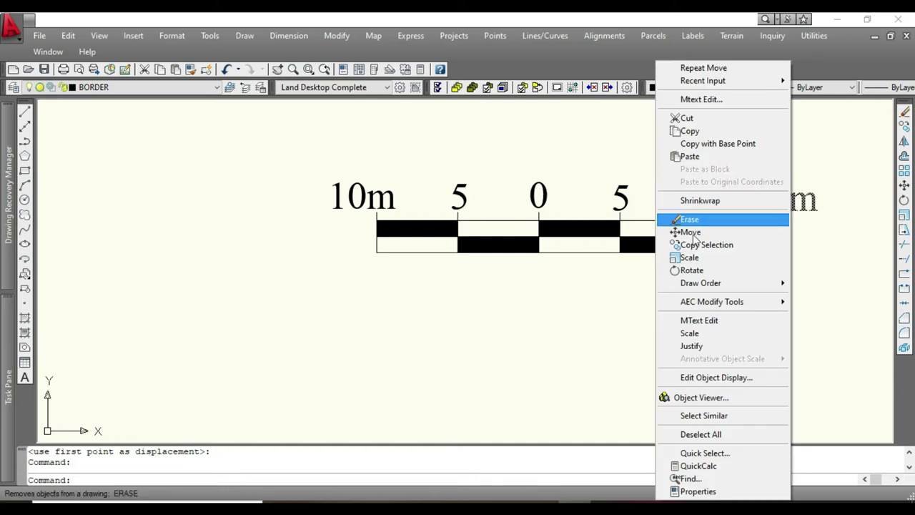
left_click(691, 231)
left_click(610, 149)
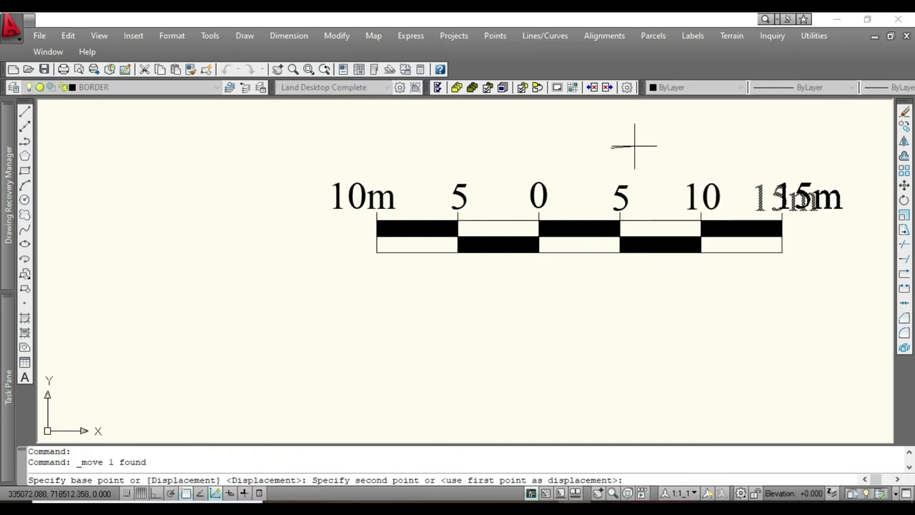
left_click(634, 146)
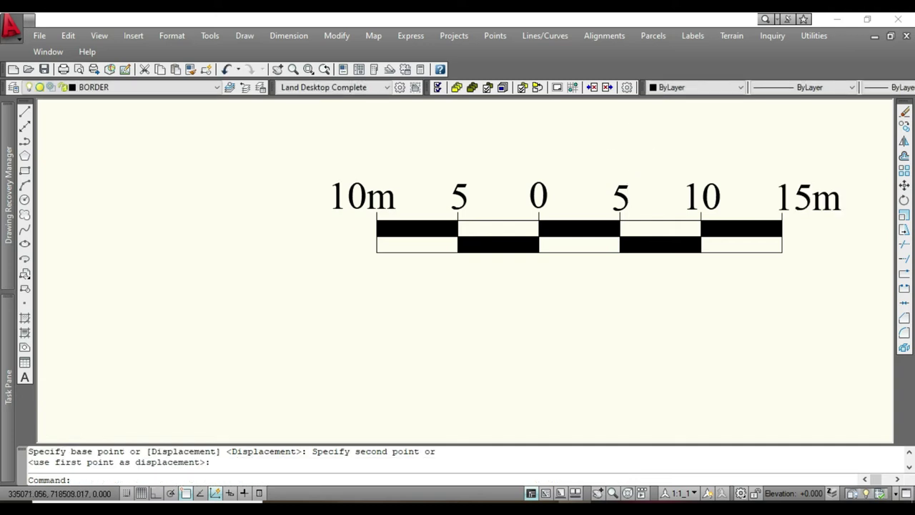
Step: Crossing-window select the whole scale bar, its checkerboard blocks and the 10m–15m labels
scroll(556, 194, "down", 1)
scroll(555, 194, "up", 2)
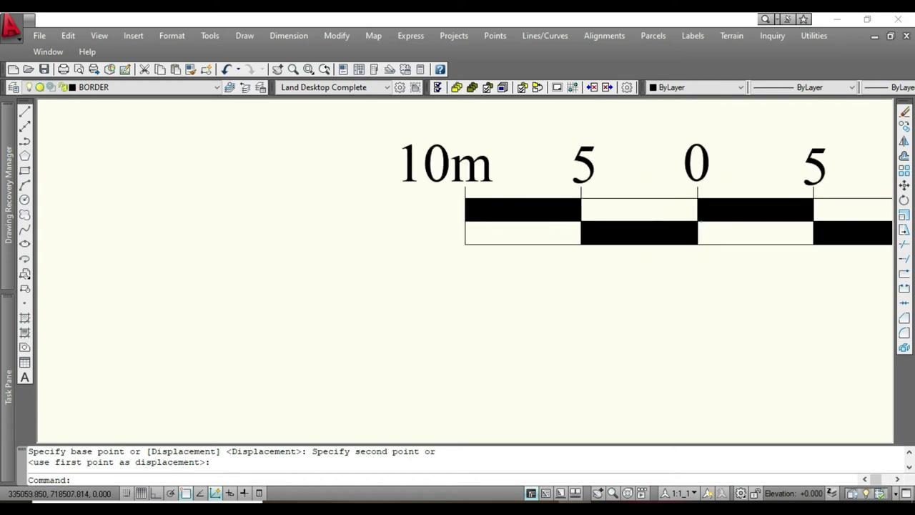
scroll(534, 198, "down", 4)
left_click(700, 223)
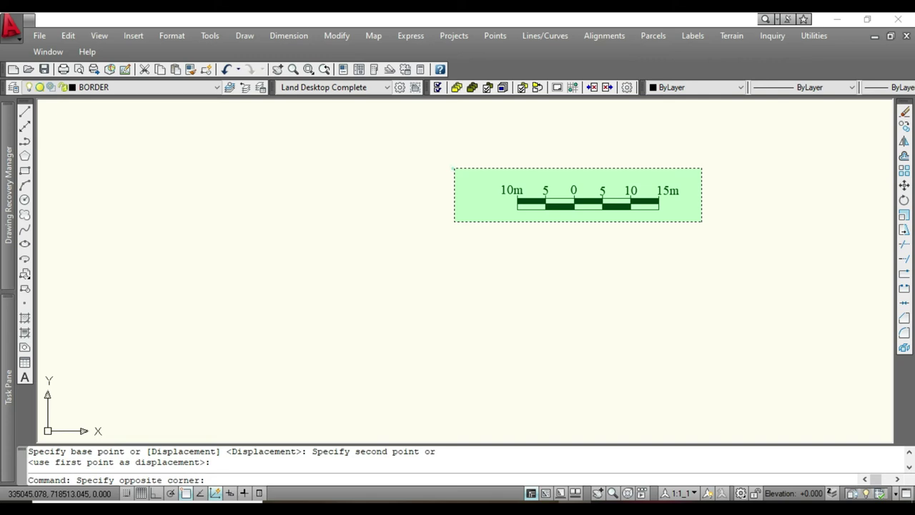
left_click(454, 168)
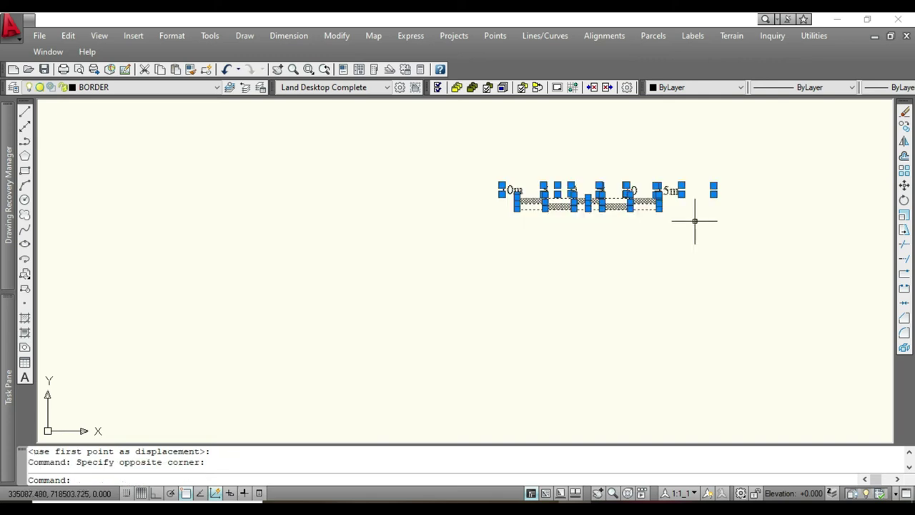
key("Escape")
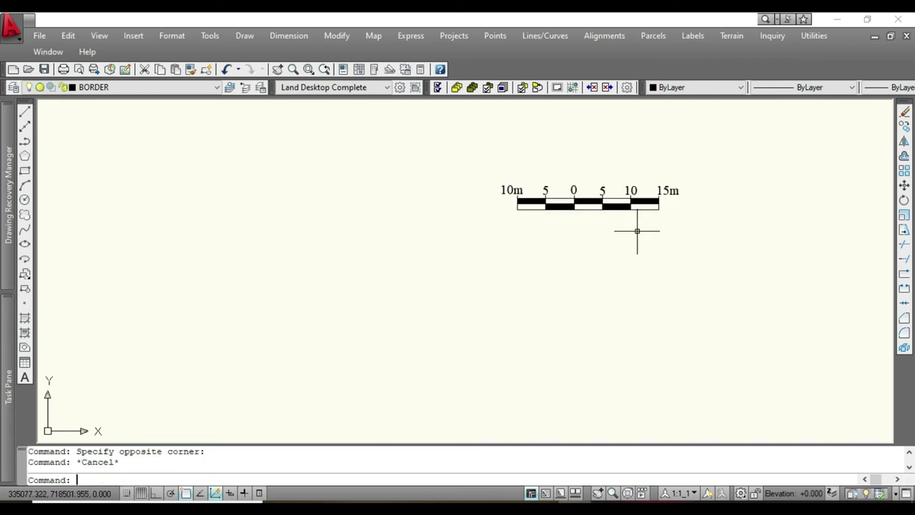
left_click(689, 227)
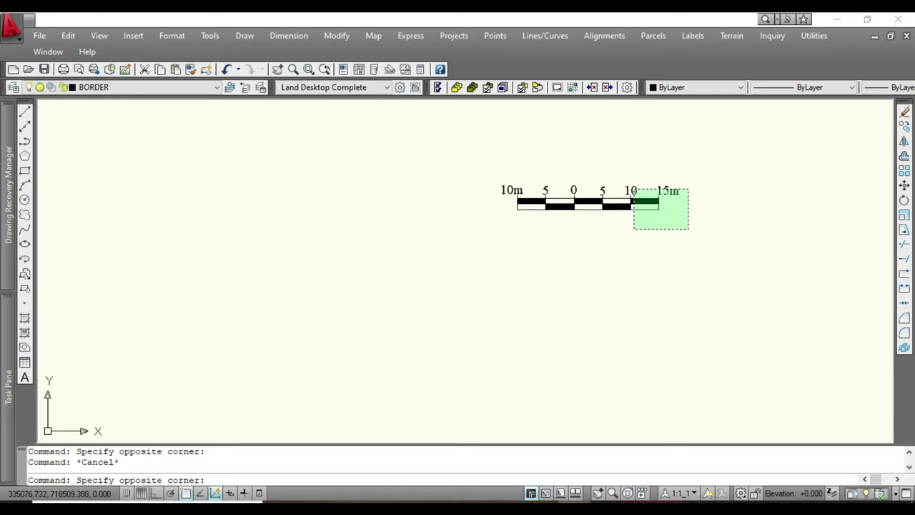
left_click(481, 170)
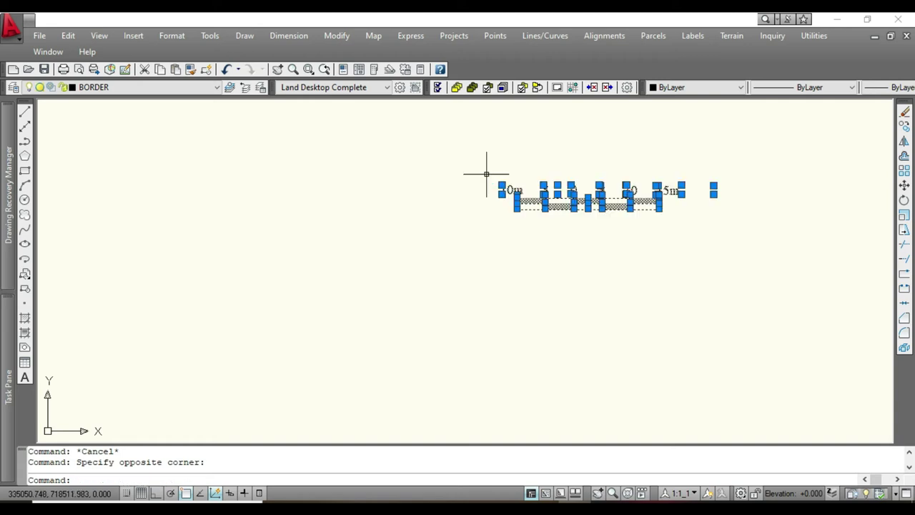
Step: Move all 16 scale bar pieces inside the border above the parcel and its area label
right_click(501, 215)
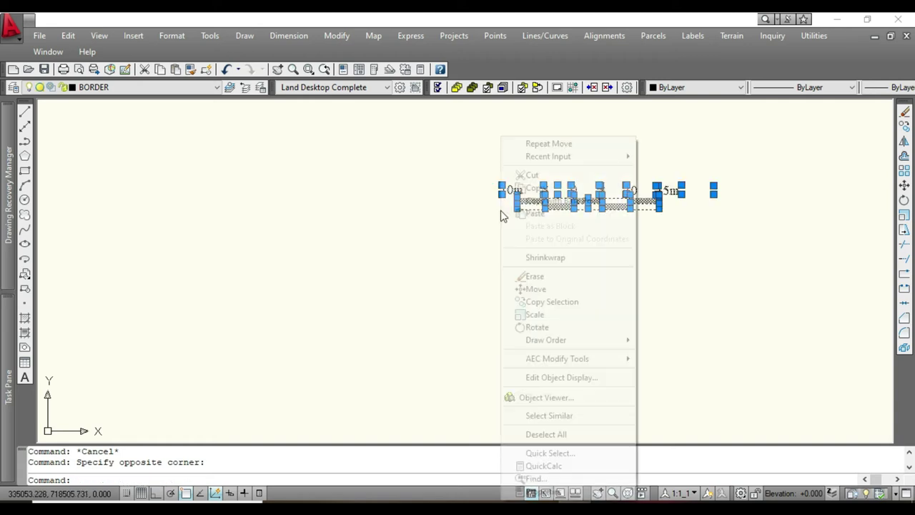
left_click(532, 290)
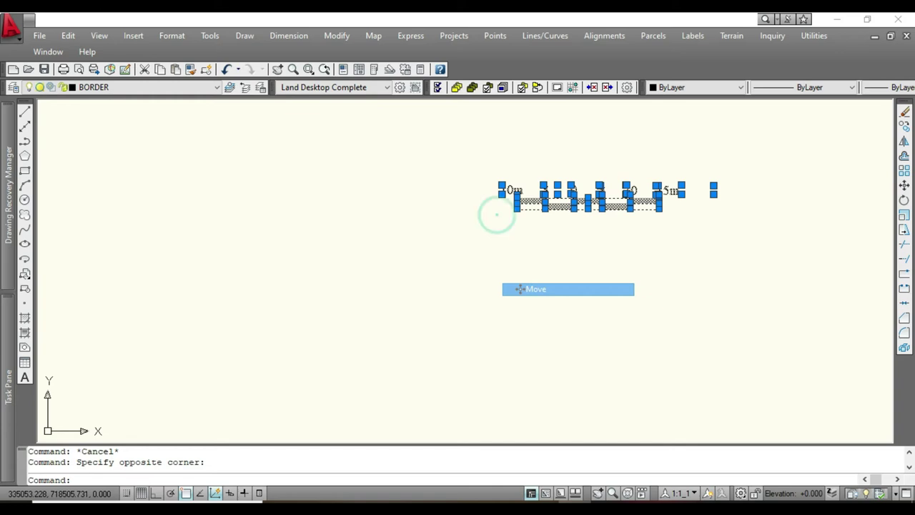
left_click(496, 215)
scroll(516, 222, "down", 5)
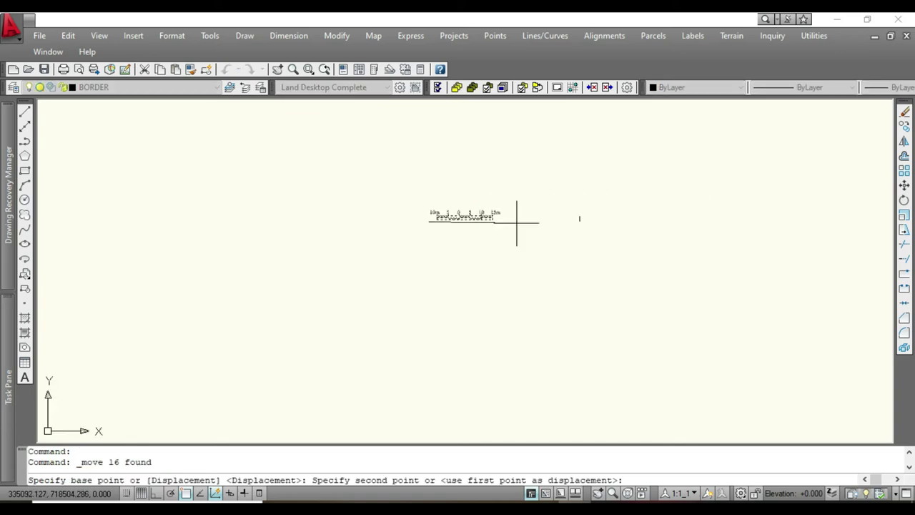
scroll(517, 222, "up", 5)
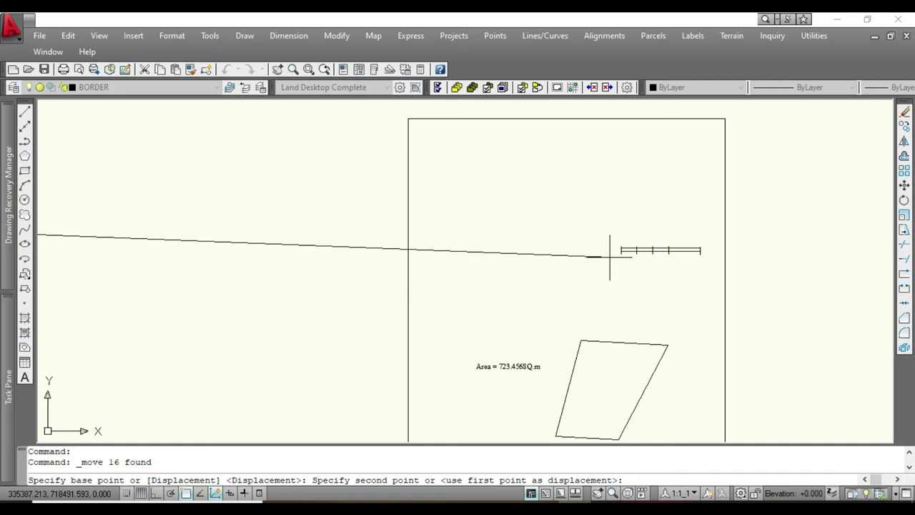
left_click(638, 248)
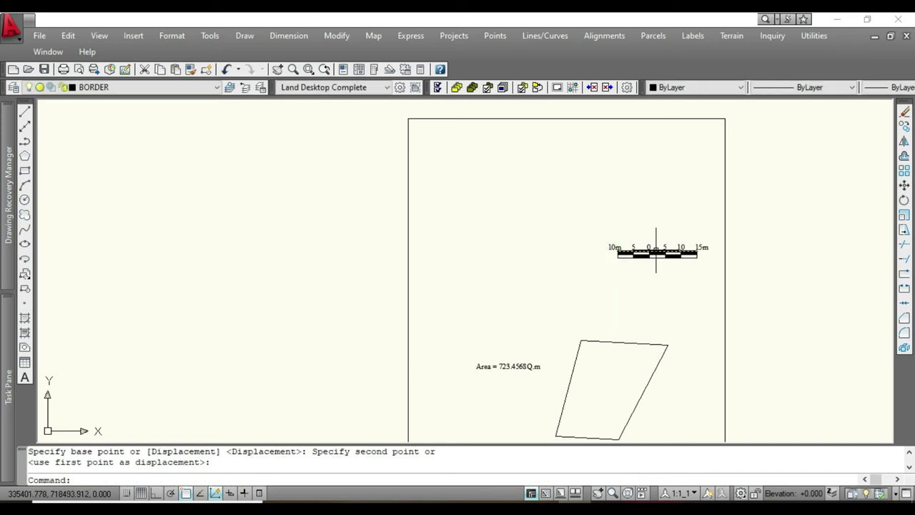
scroll(652, 250, "up", 3)
scroll(655, 250, "up", 2)
scroll(656, 250, "down", 3)
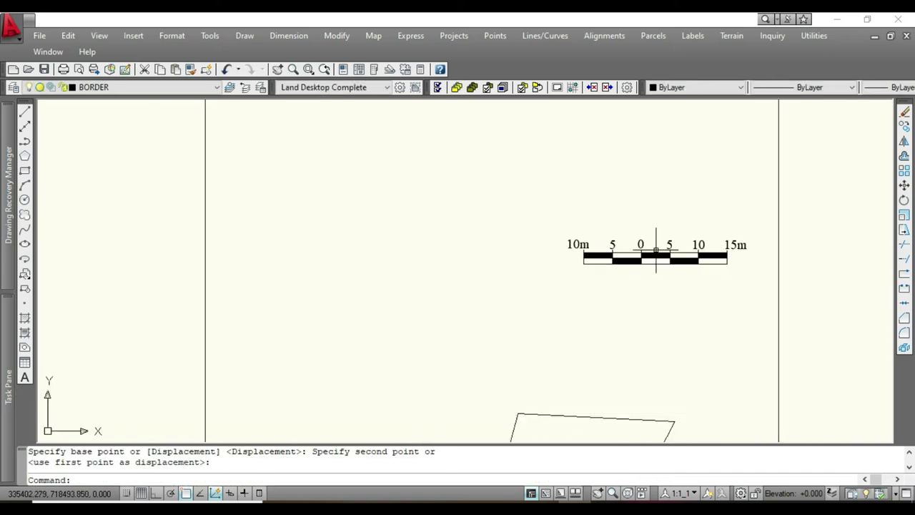
scroll(656, 250, "down", 3)
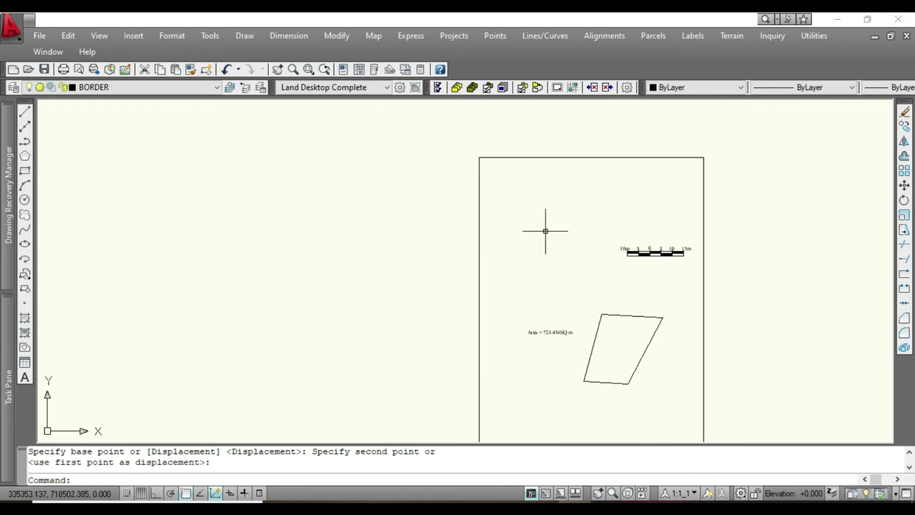
left_click(8, 386)
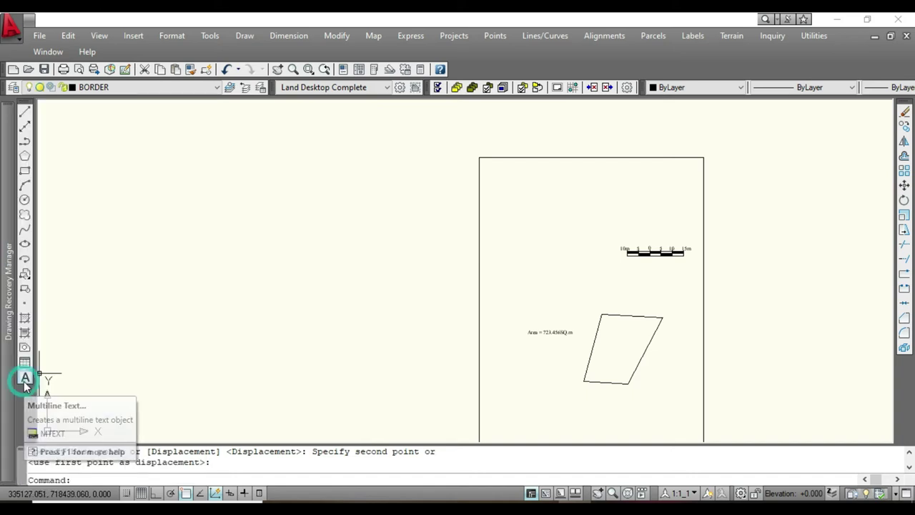
Step: Create a multiline text box left of the sheet for the title, widened and made taller
left_click(24, 379)
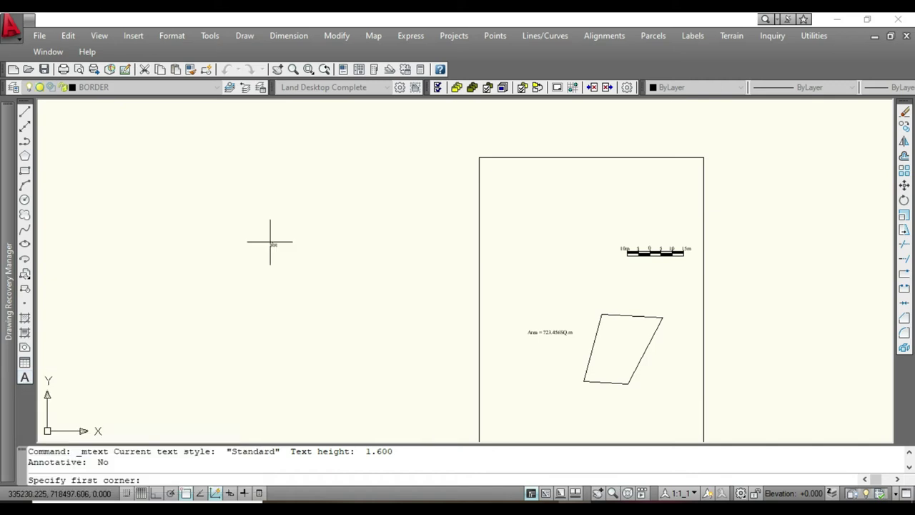
left_click(192, 203)
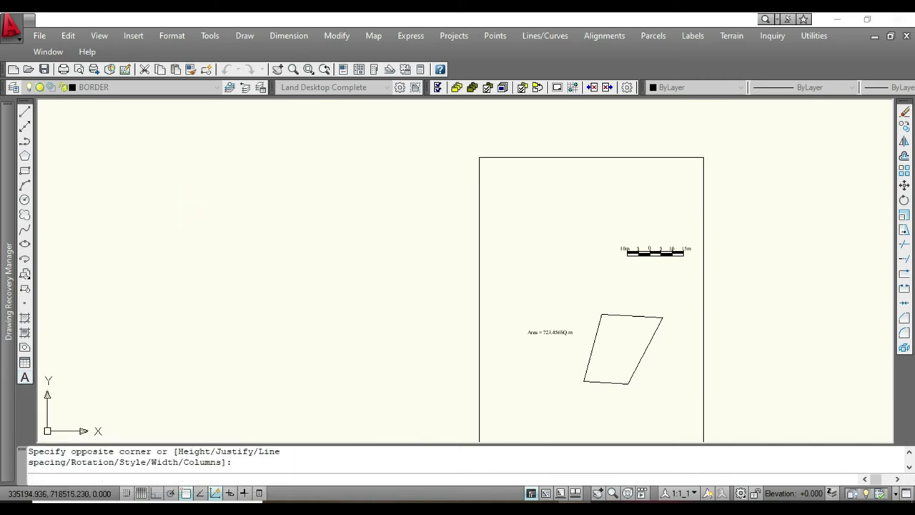
left_click(191, 203)
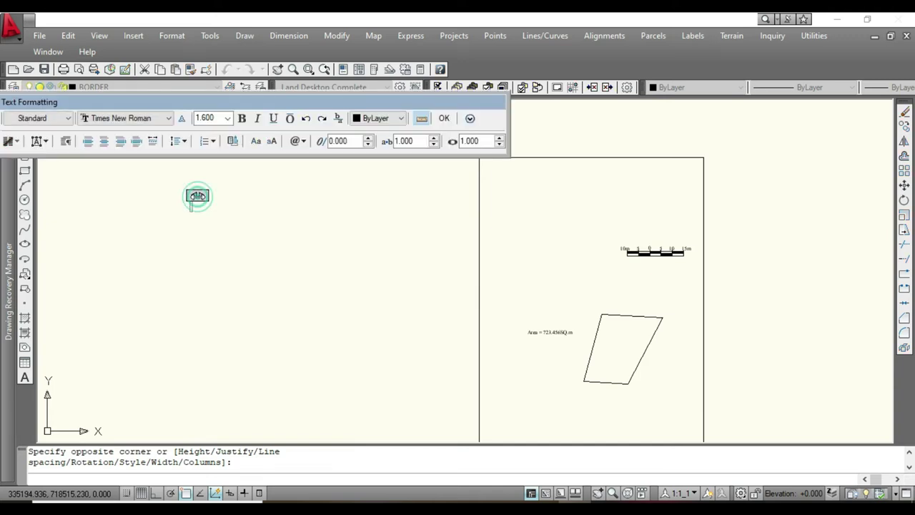
left_click_drag(404, 200, 402, 200)
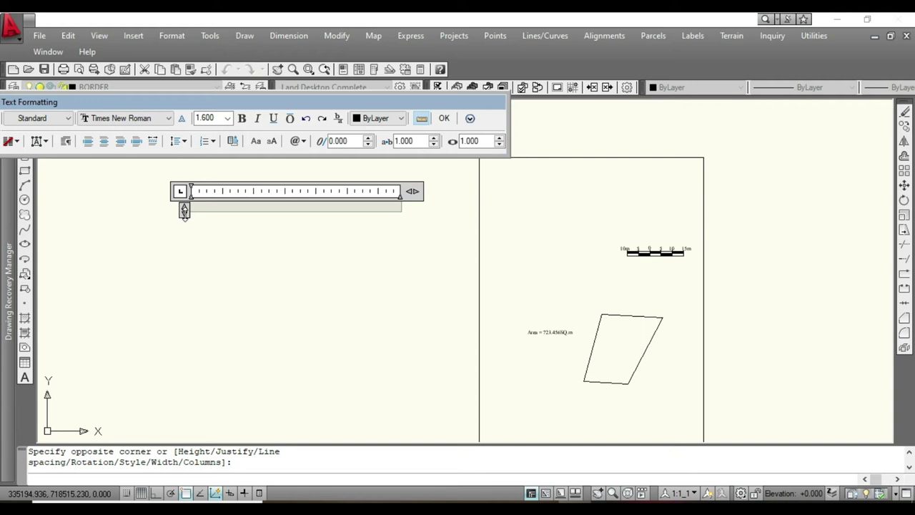
left_click_drag(184, 211, 184, 227)
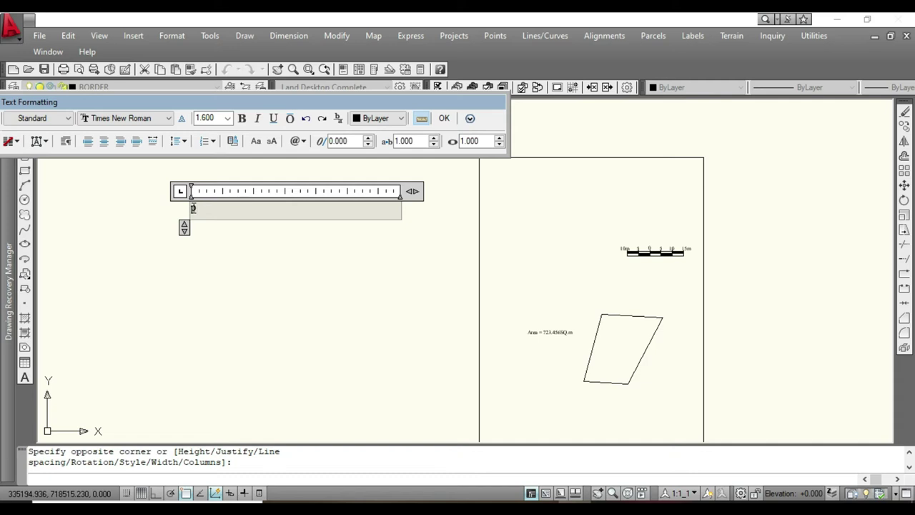
Step: Type the title lines PLAN SHEWING LANDED PROPERTY, OF and the owner's name
type("PLAN SHEWIN")
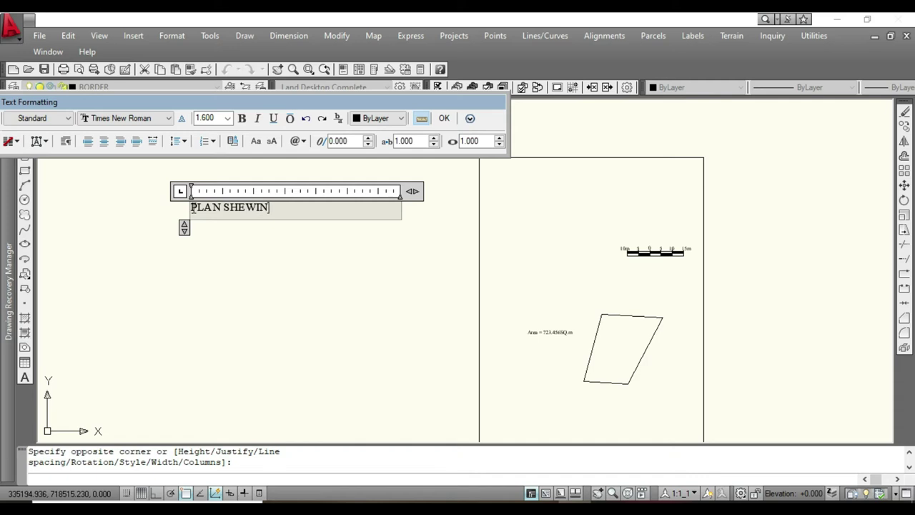
type("G LANDED P")
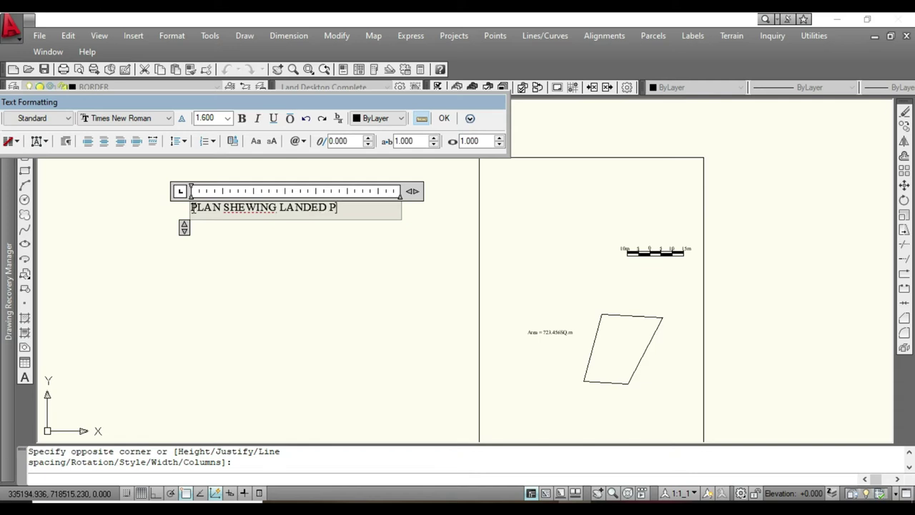
type("ROPERTY")
key("Return")
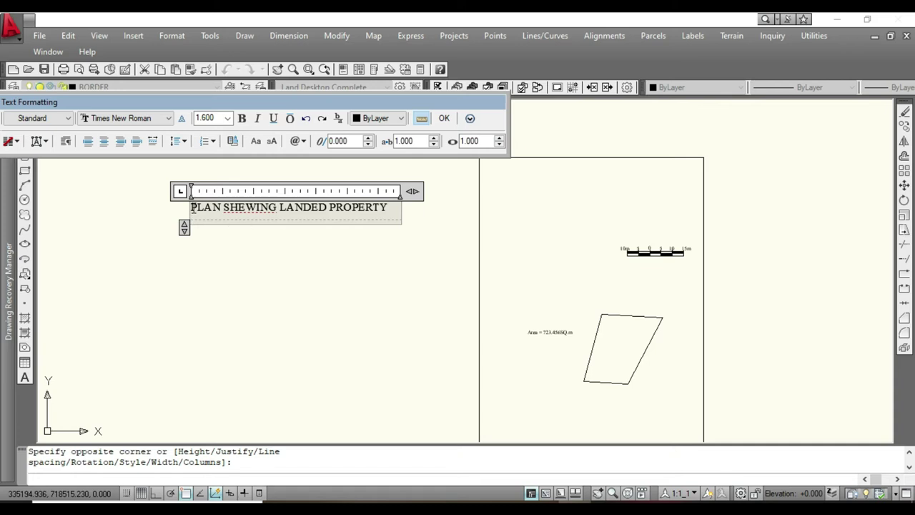
type("OF")
key("Return")
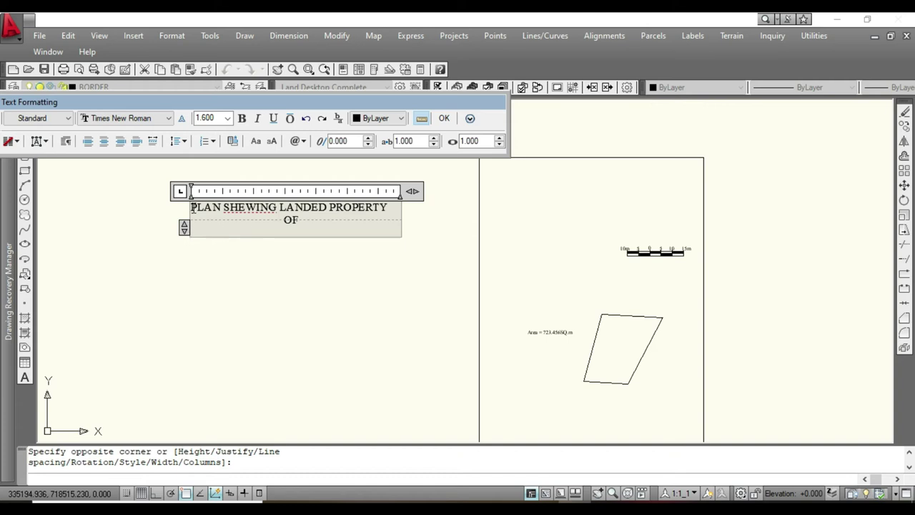
type("M")
key("BackSpace")
type("MORE")
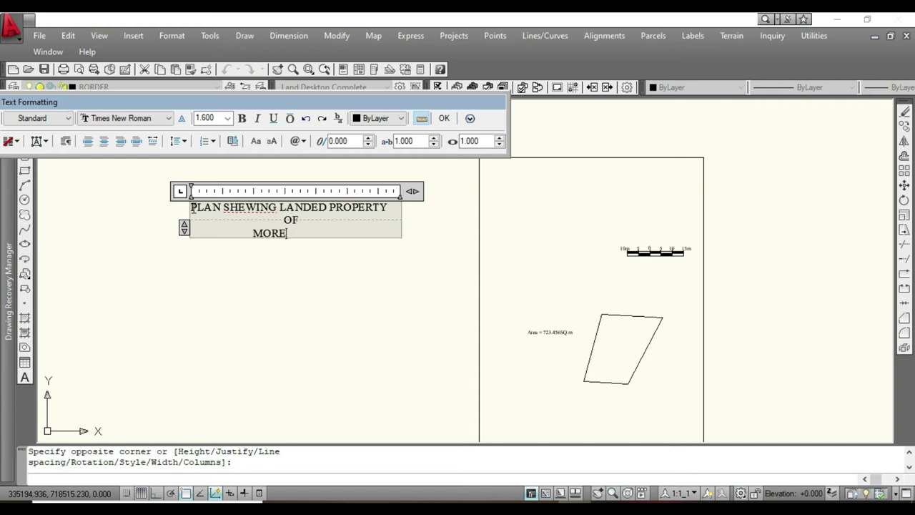
type("TOUCH")
Step: Add the centred line AT, then a PRESIDENTIAL line with the trailing letters removed
key("Return")
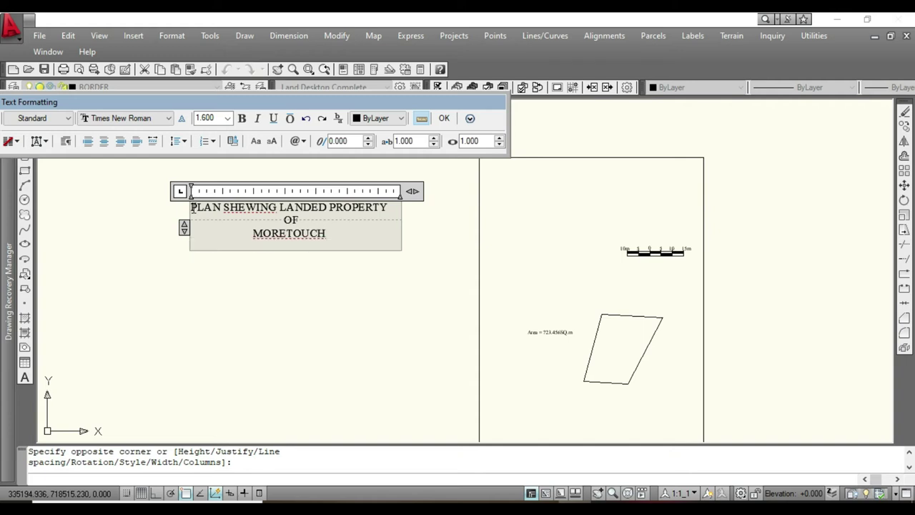
key("Tab")
type("AT")
key("Return")
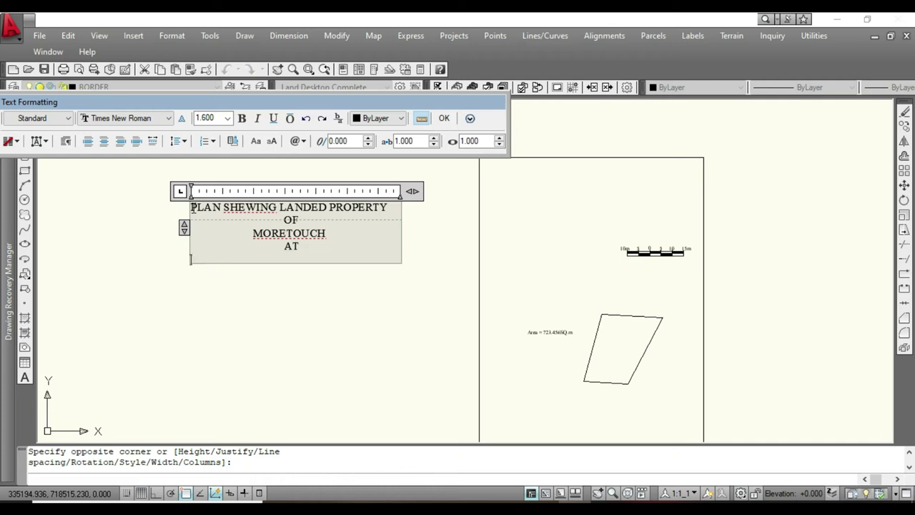
type("PRESIDENTI")
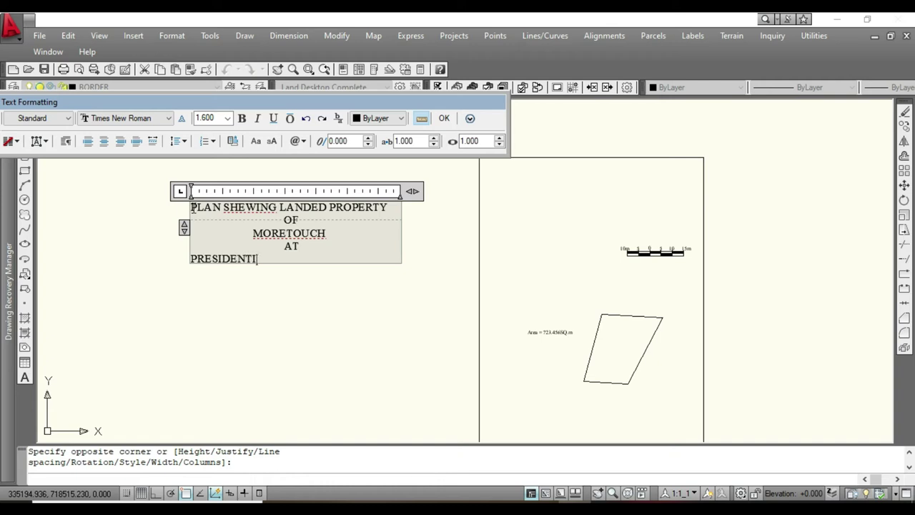
type("AL")
type(" R")
type("O")
type("AD")
key("BackSpace")
key("BackSpace")
key("BackSpace")
key("BackSpace")
key("BackSpace")
Step: Remove the stray character before PRESIDENTIAL and extend the line to PRESIDENTIAL ROAD ENUGU
left_click(191, 259)
type("3")
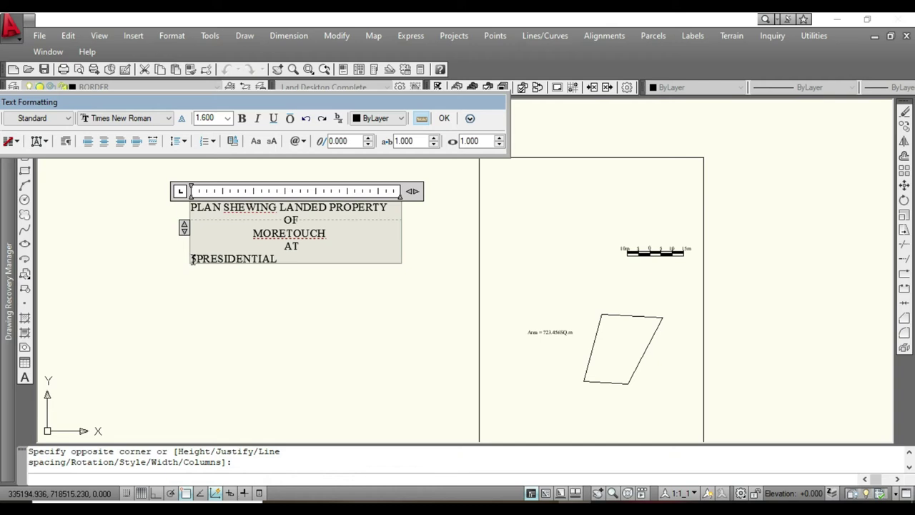
key("BackSpace")
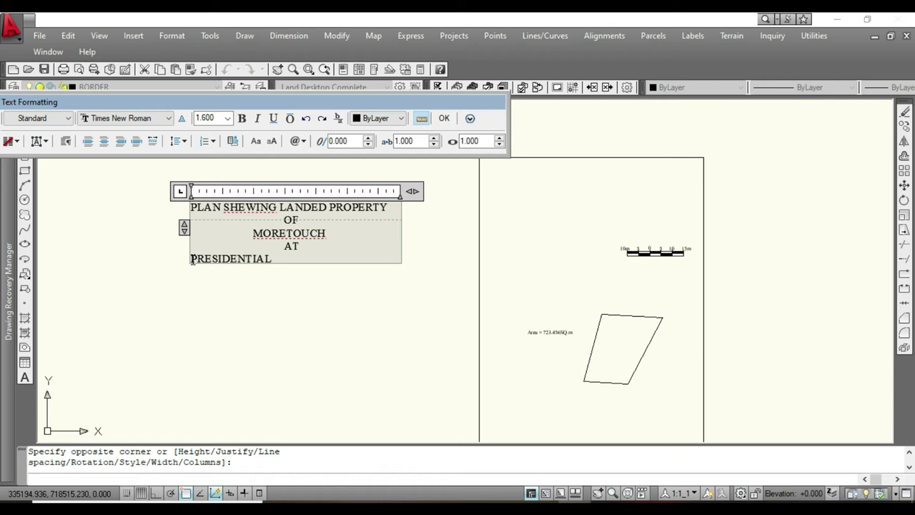
left_click(286, 261)
type("ROAD ENUGU")
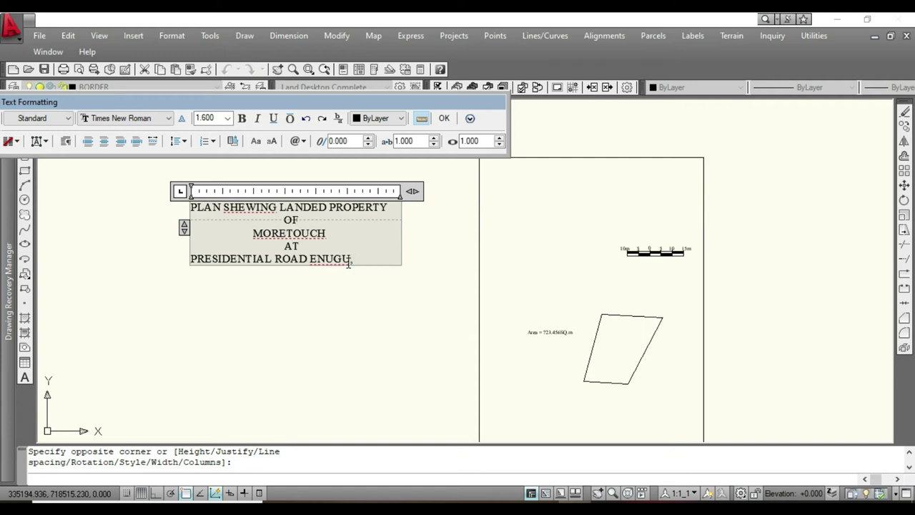
Step: Add lines ENUGU NORTH LOCAL GOVT. AREA and a centred ENUGU STATE, then place the title
key("Return")
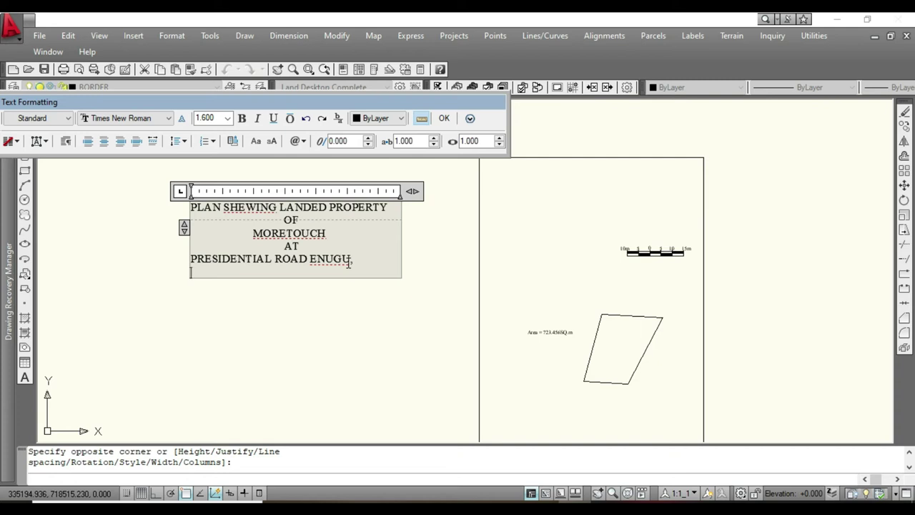
type("ENU")
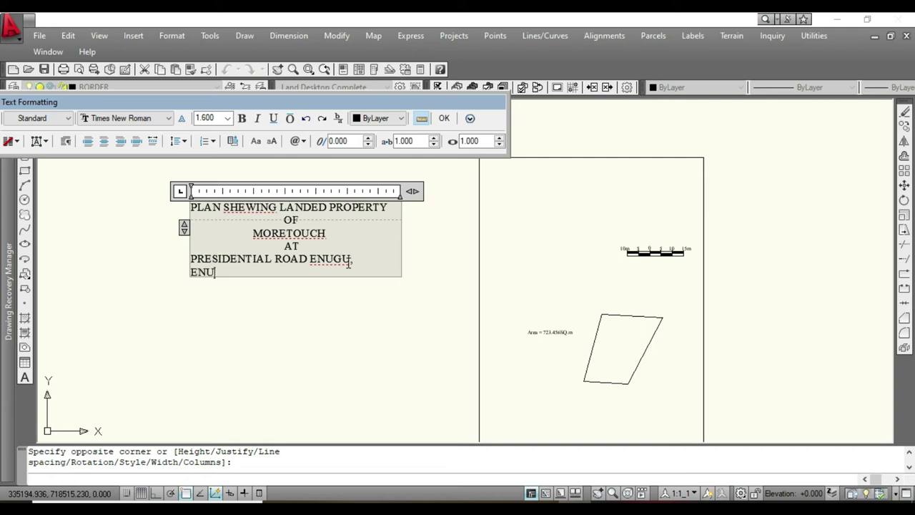
type("GU NORTH")
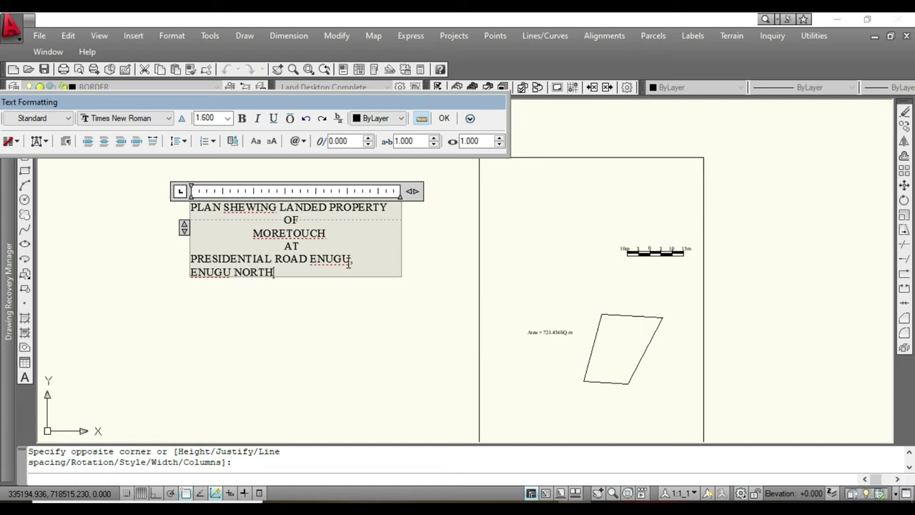
type(" LOCAL GOVT.")
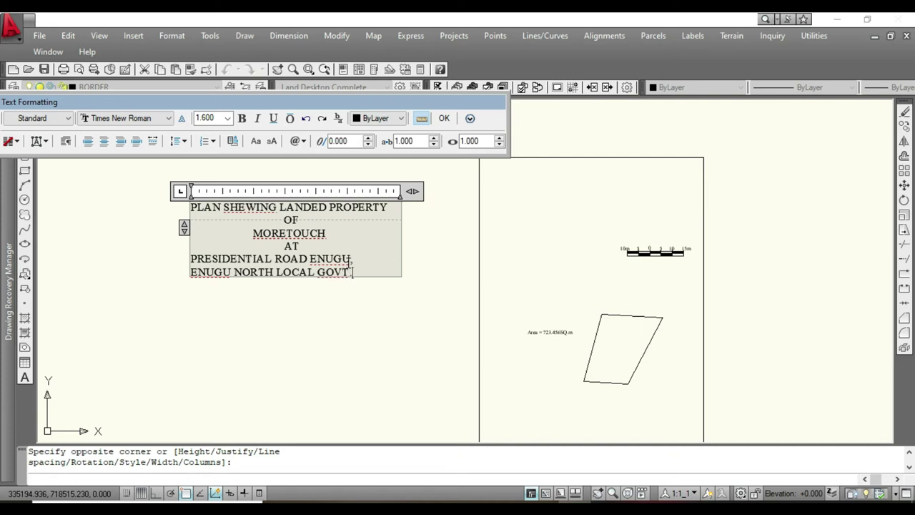
type(" AREA")
key("Return")
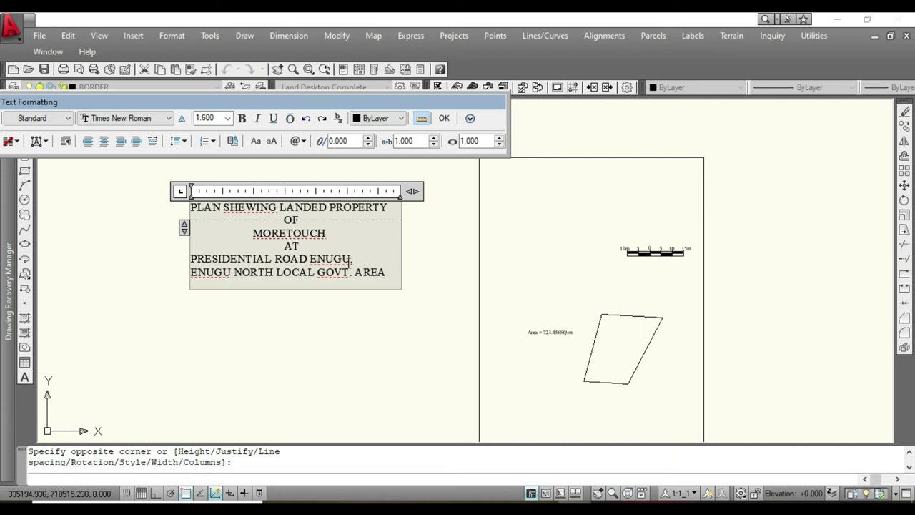
key("Tab")
key("Tab")
type("ENUGU STA")
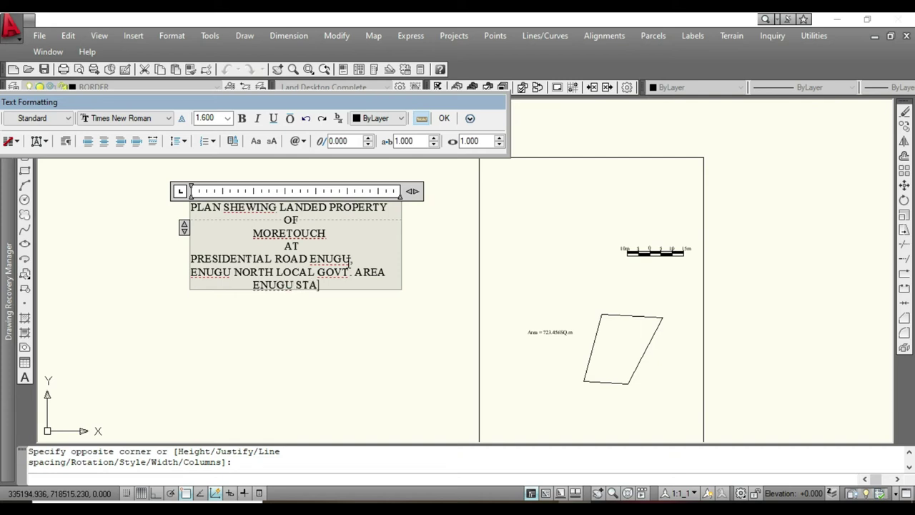
type("TE")
left_click(348, 320)
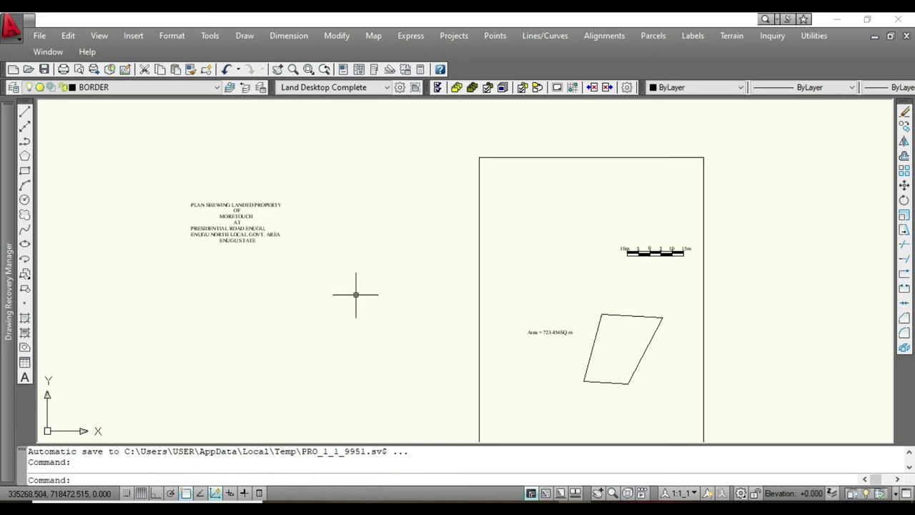
Step: Begin moving the plan title, then cancel it to adjust the zoom
left_click(234, 236)
right_click(234, 236)
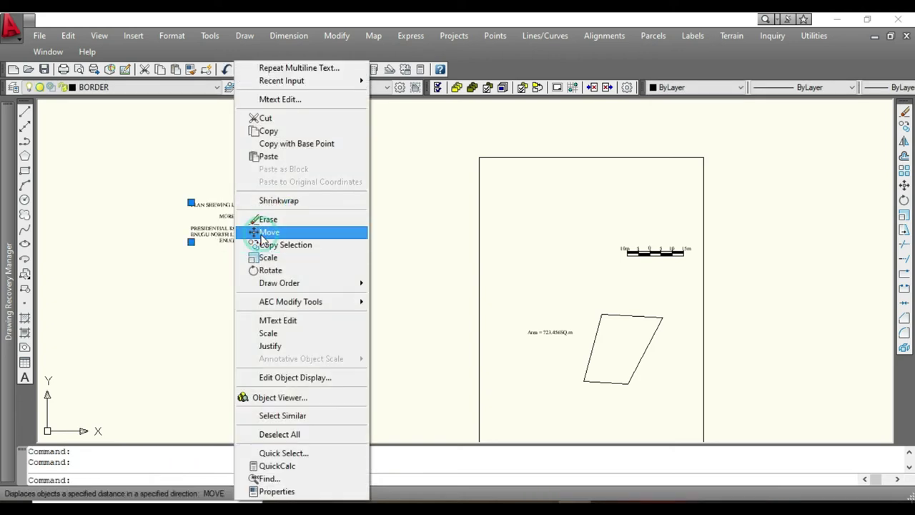
left_click(264, 233)
scroll(210, 236, "up", 4)
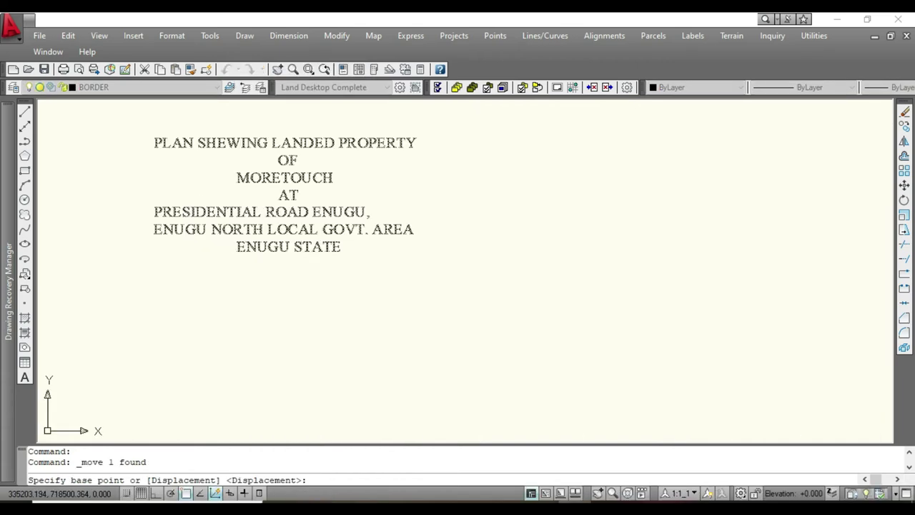
scroll(209, 235, "up", 3)
key("Escape")
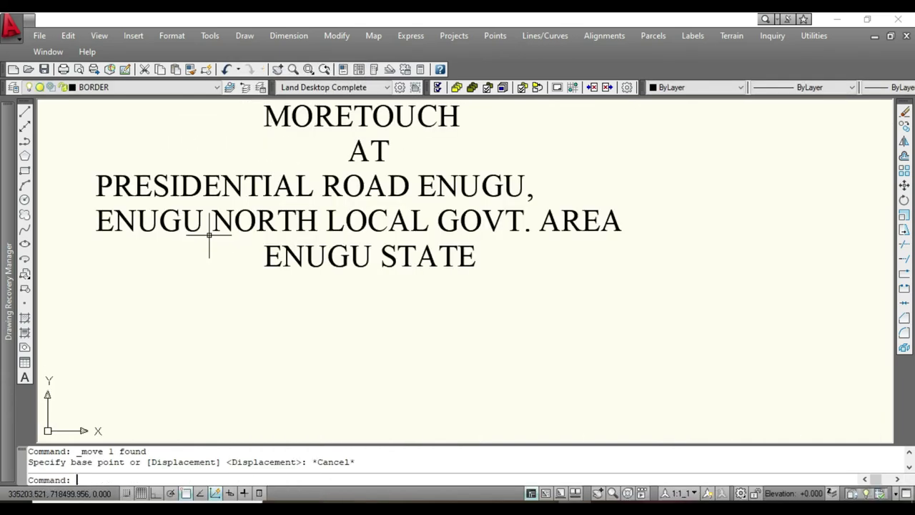
Step: Move the seven-line title above the 10m–15m scale bar inside the sheet border, then pick it for editing
left_click(299, 214)
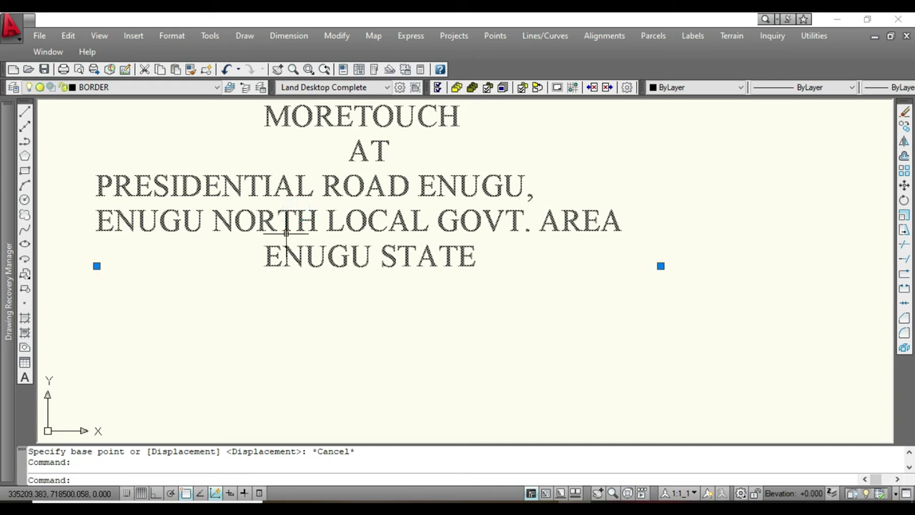
right_click(286, 238)
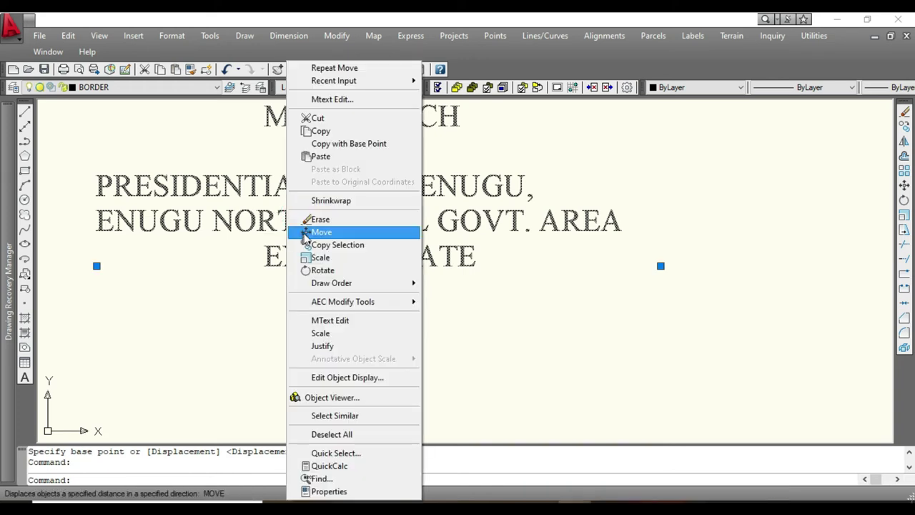
left_click(308, 232)
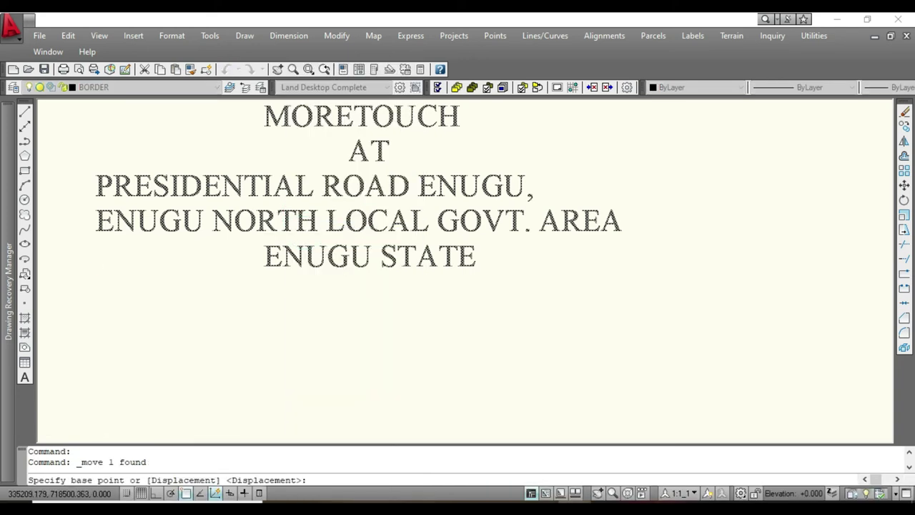
scroll(276, 233, "down", 4)
left_click(265, 225)
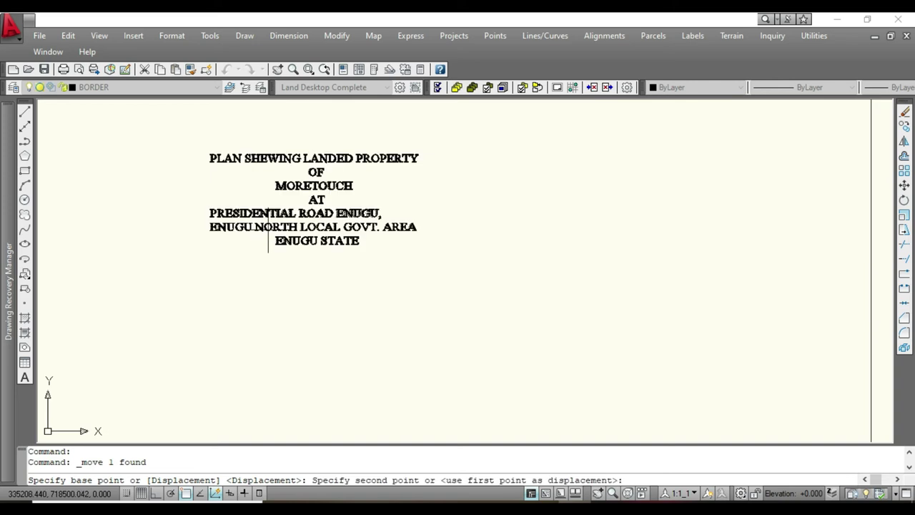
scroll(268, 233, "down", 1)
scroll(257, 229, "down", 3)
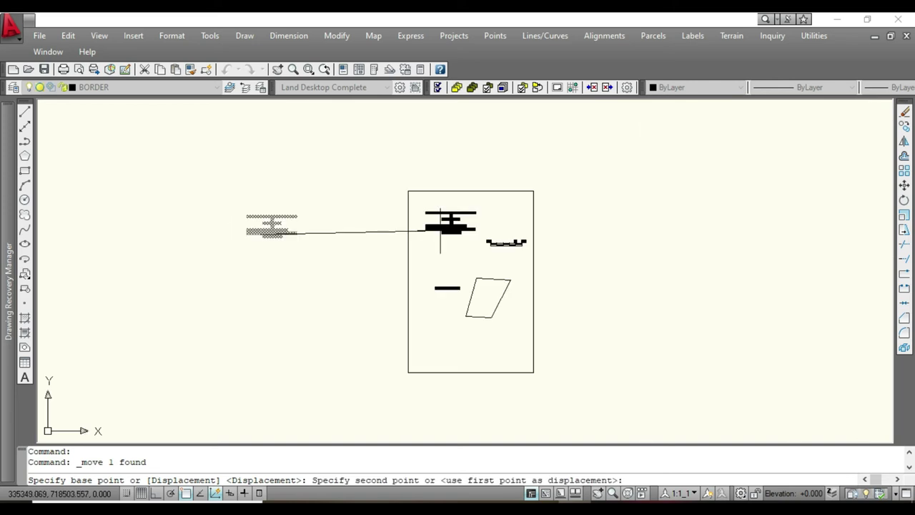
scroll(486, 224, "up", 7)
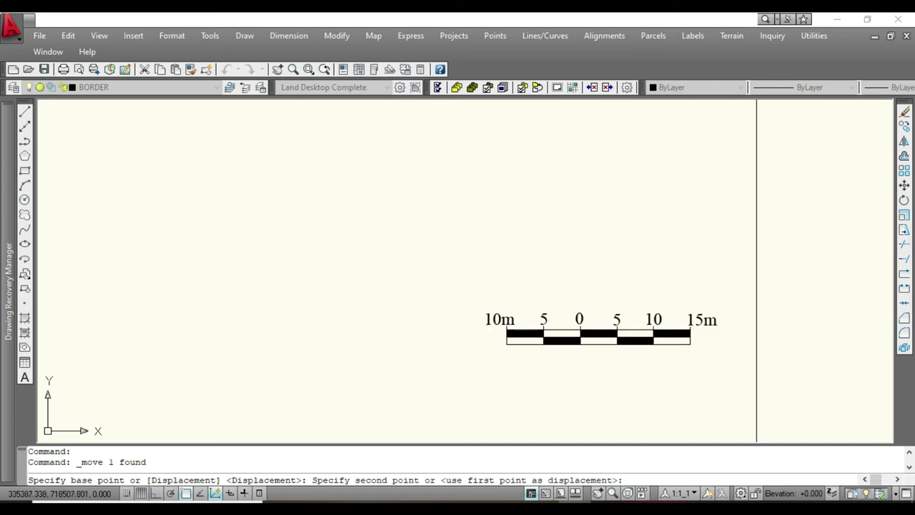
scroll(455, 255, "down", 2)
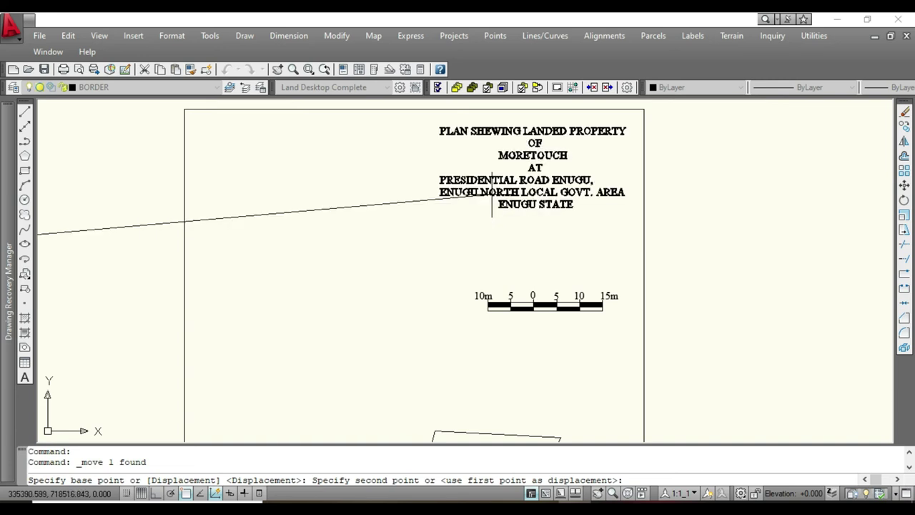
left_click(492, 193)
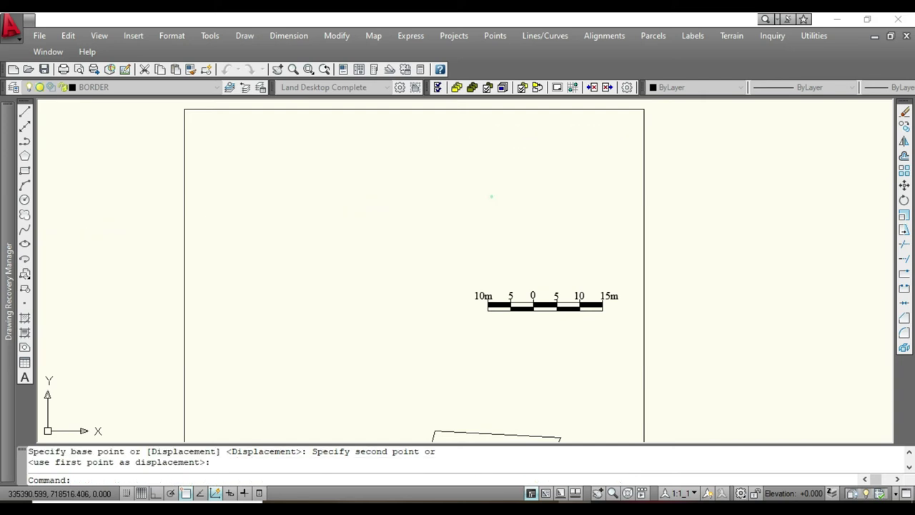
scroll(524, 168, "up", 3)
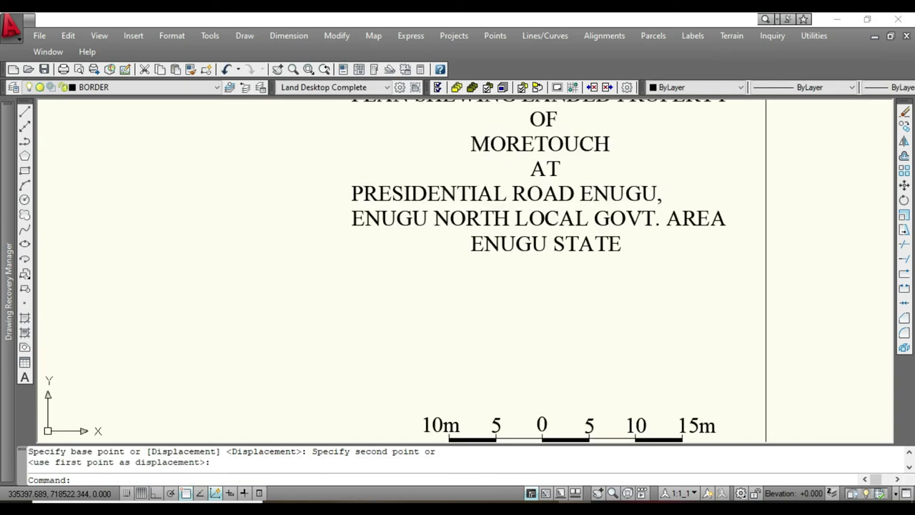
scroll(524, 169, "down", 2)
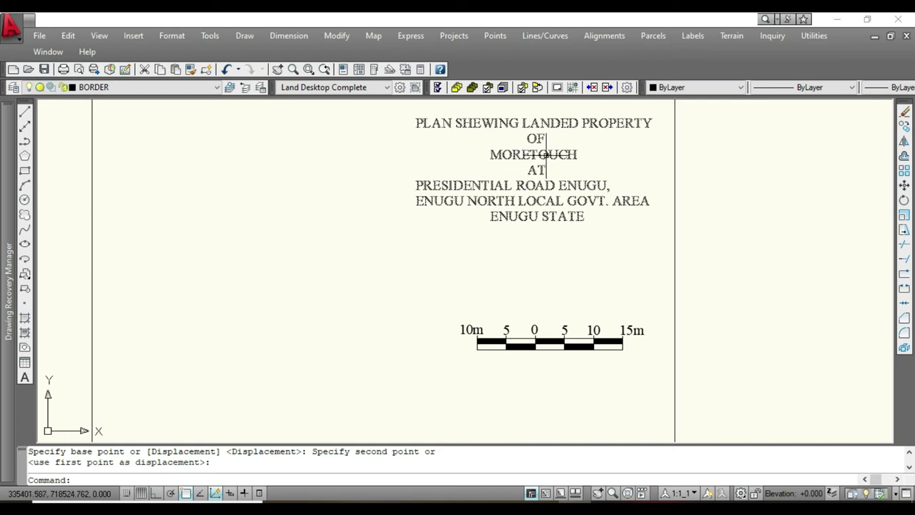
left_click(535, 153)
key("Delete")
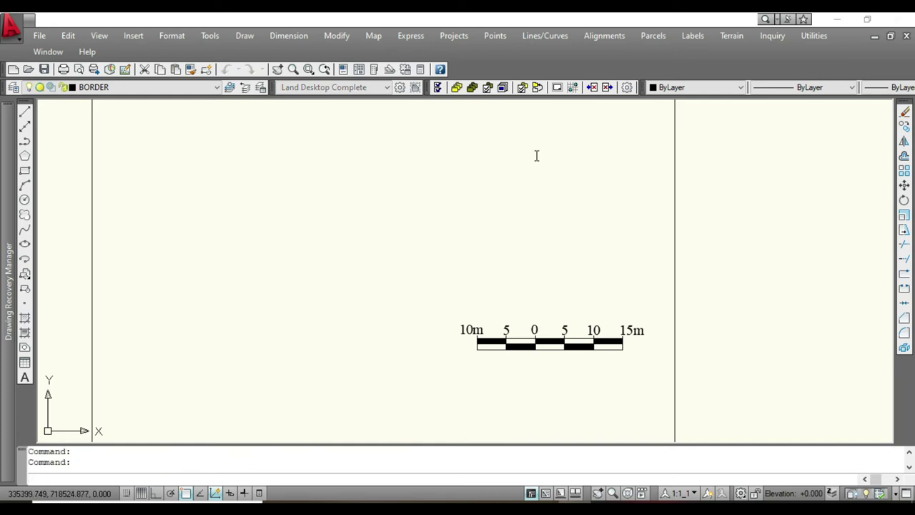
Step: Bold the owner's name line in the title MText and close the editor
double_click(579, 156)
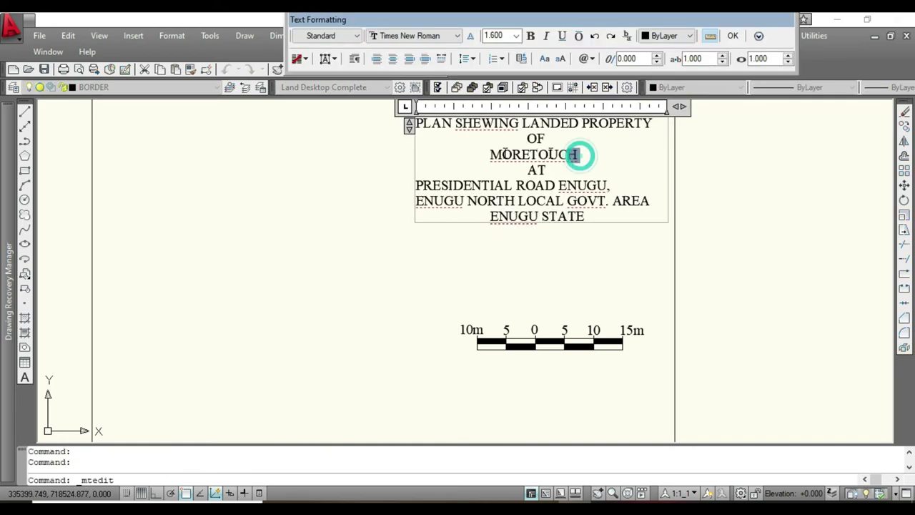
left_click_drag(576, 154, 495, 157)
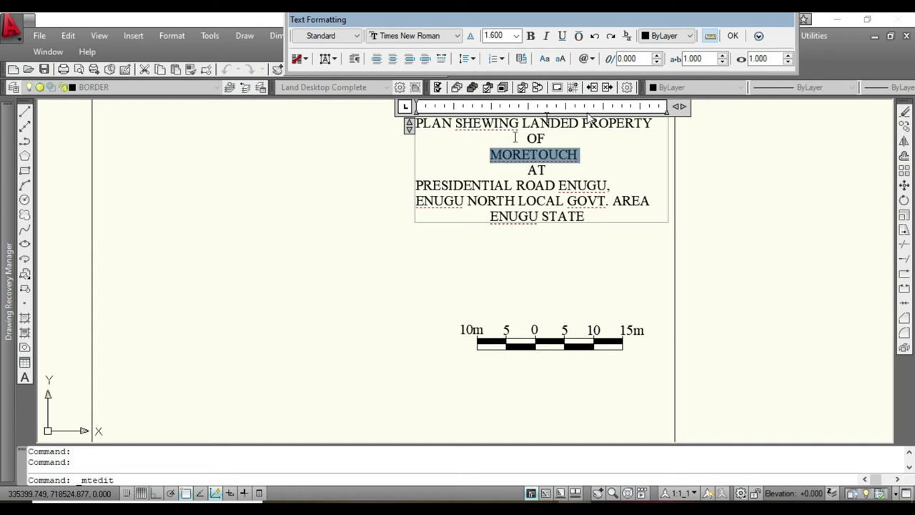
left_click(535, 41)
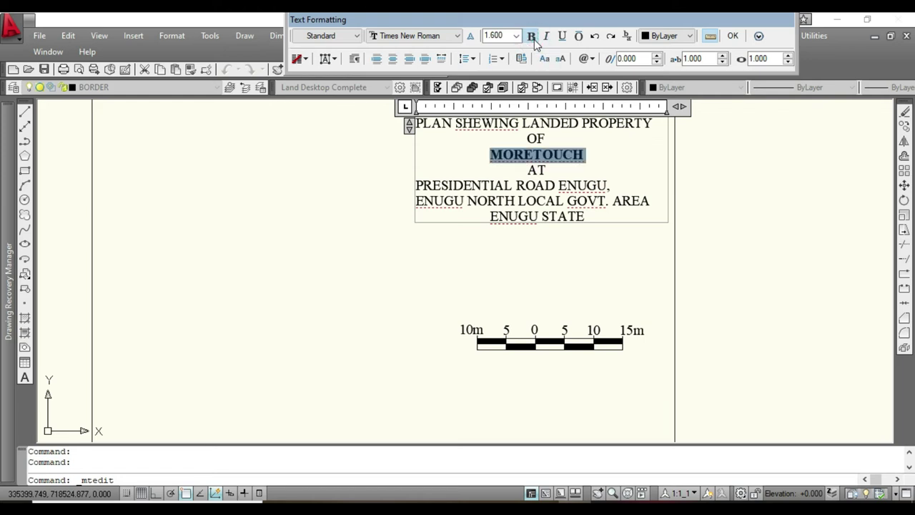
key("ctrl+Return")
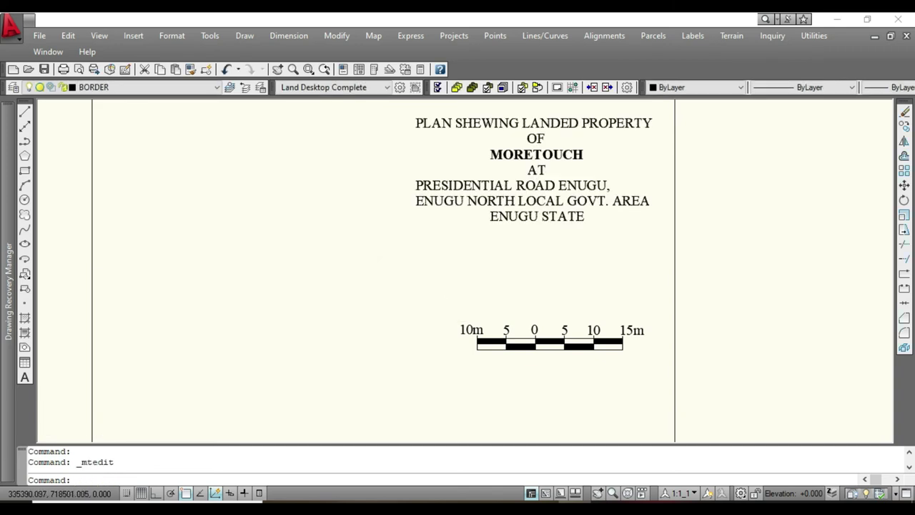
scroll(479, 295, "down", 2)
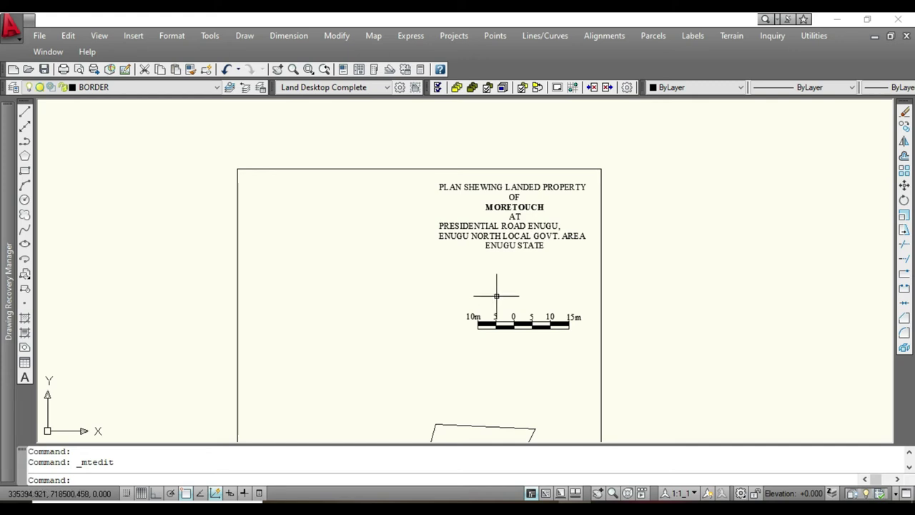
Step: Move the 10m–15m scale bar up to sit just beneath the plan title
left_click(580, 338)
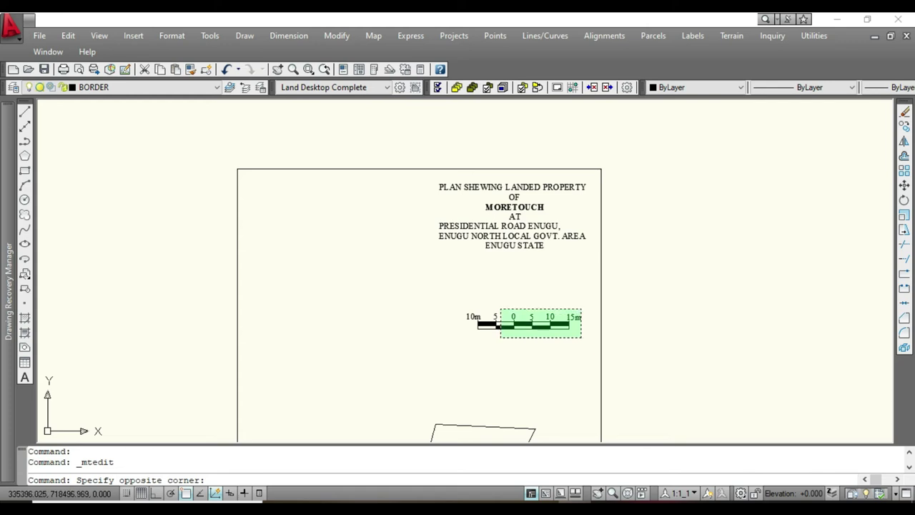
left_click(458, 312)
right_click(416, 298)
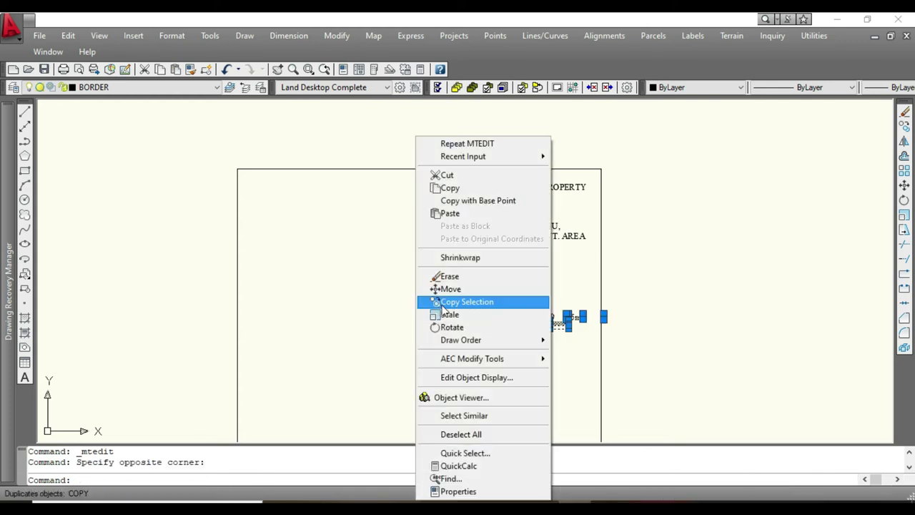
left_click(447, 289)
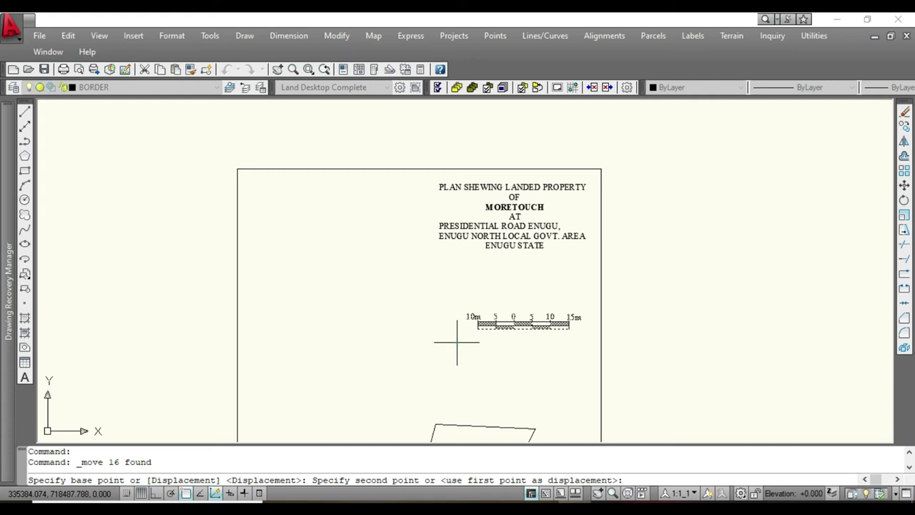
left_click(444, 280)
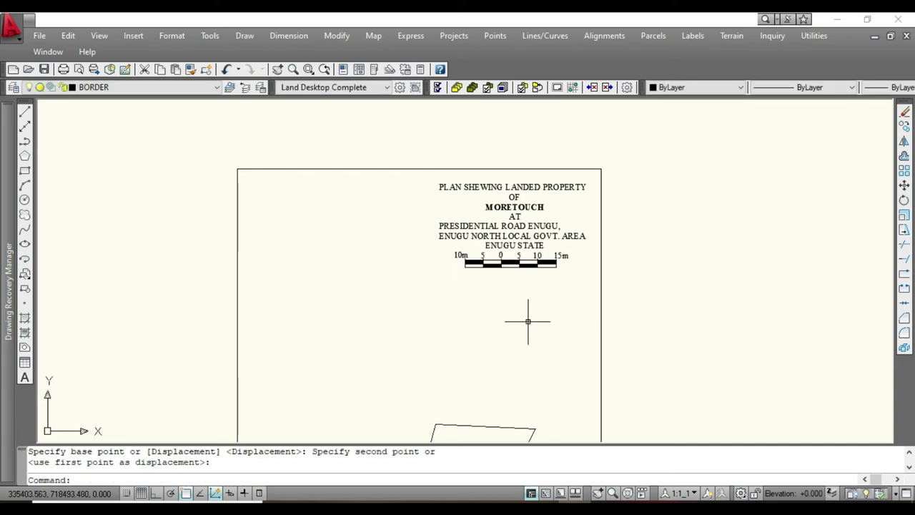
scroll(528, 315, "down", 2)
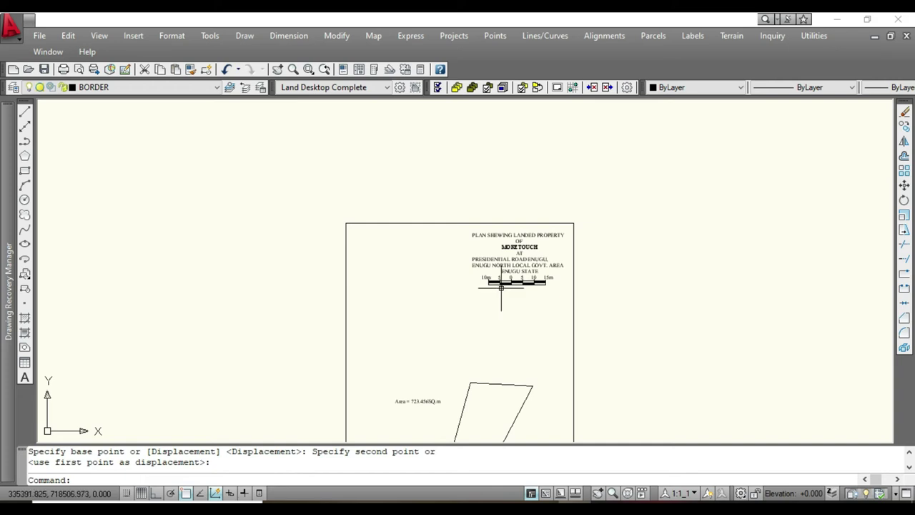
scroll(501, 287, "down", 1)
scroll(512, 315, "up", 3)
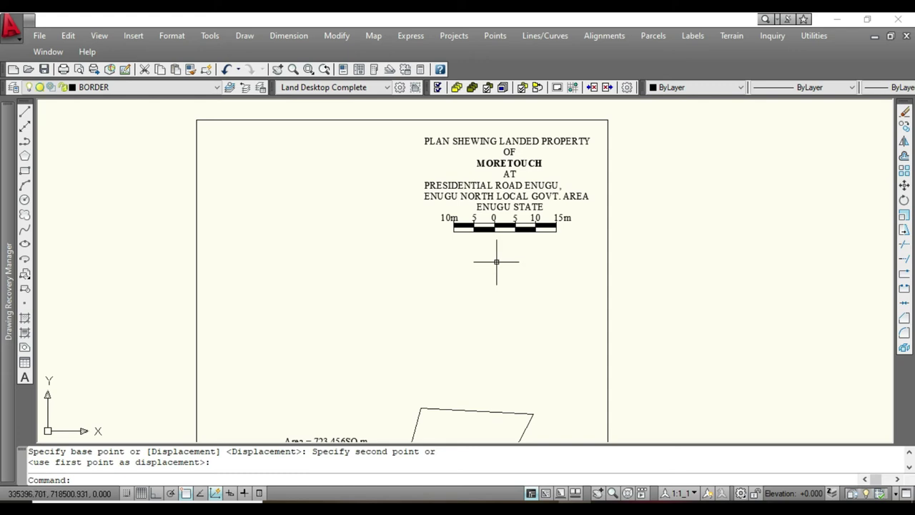
Step: Add a multiline text label reading SCALE: 1:500 below the scale bar
left_click(25, 379)
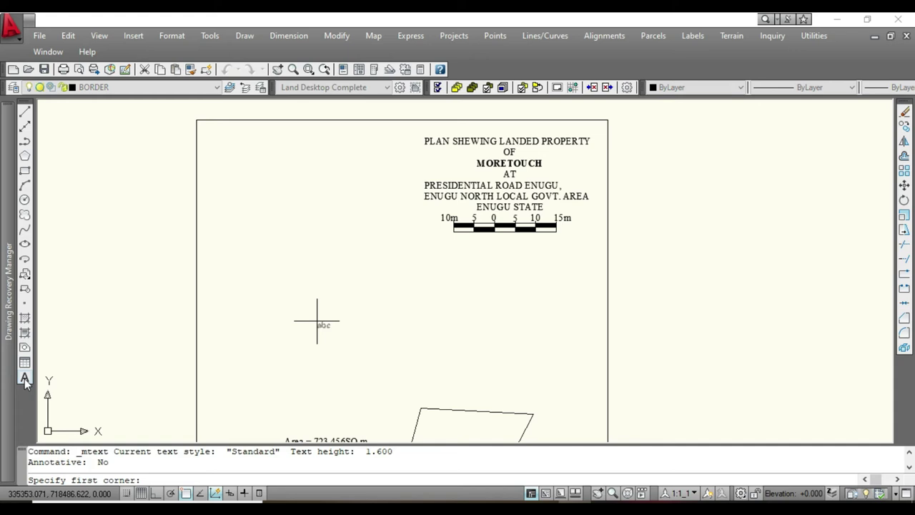
left_click(369, 295)
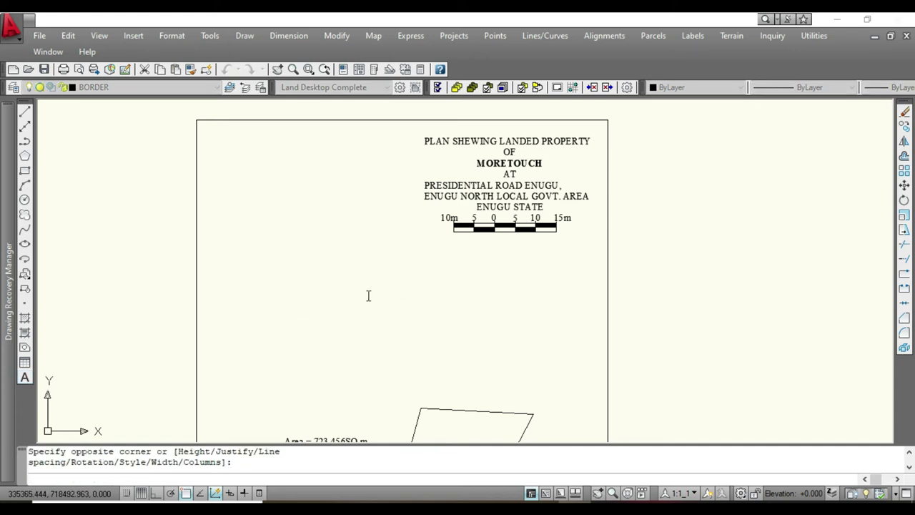
left_click(370, 295)
left_click_drag(382, 283, 563, 284)
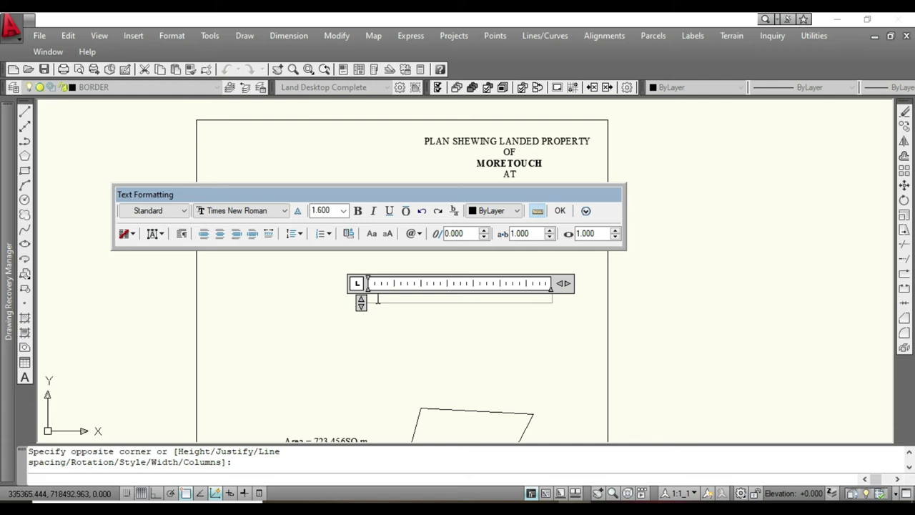
type("SCALE: 1:500")
left_click(394, 334)
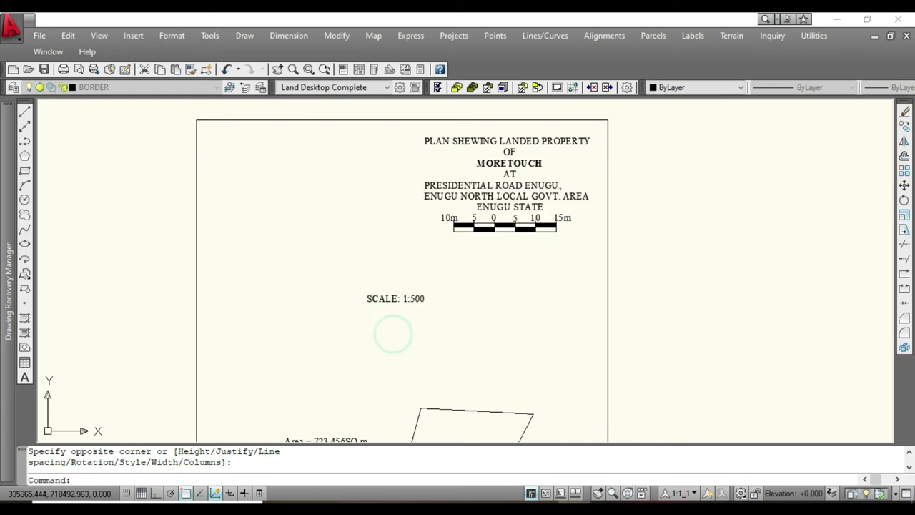
left_click(385, 298)
Step: Move the SCALE: 1:500 label so it is centred under the scale bar
right_click(385, 298)
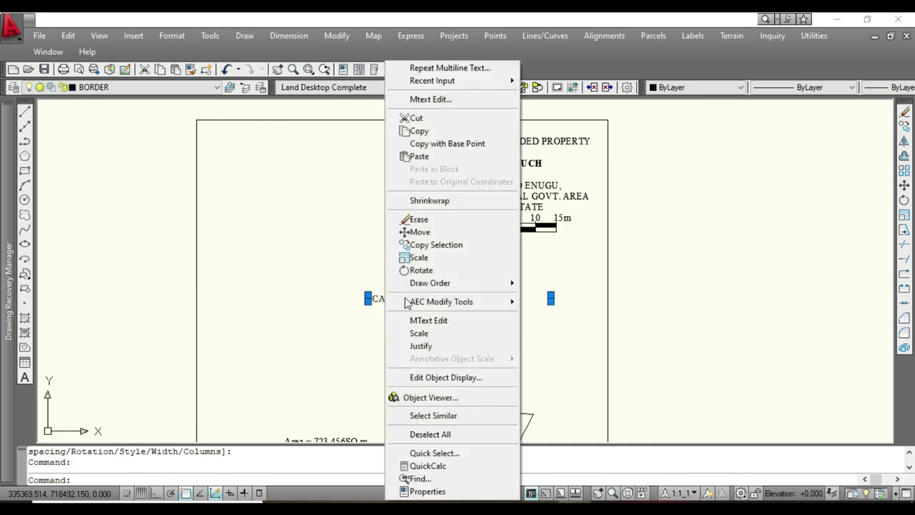
left_click(426, 232)
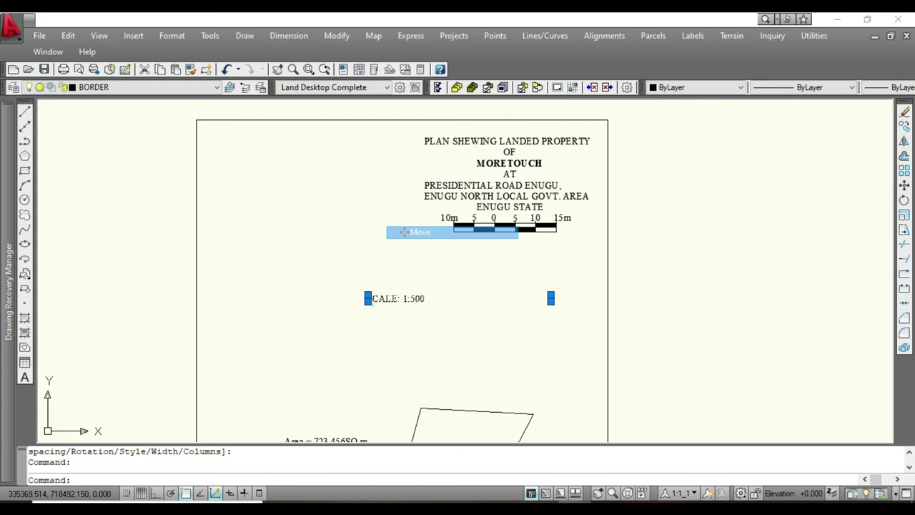
left_click(371, 306)
scroll(484, 247, "up", 5)
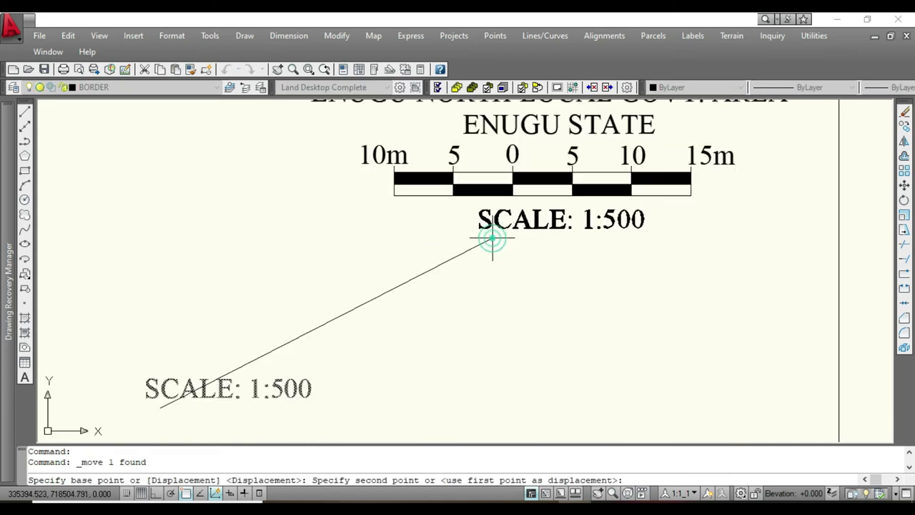
left_click(492, 238)
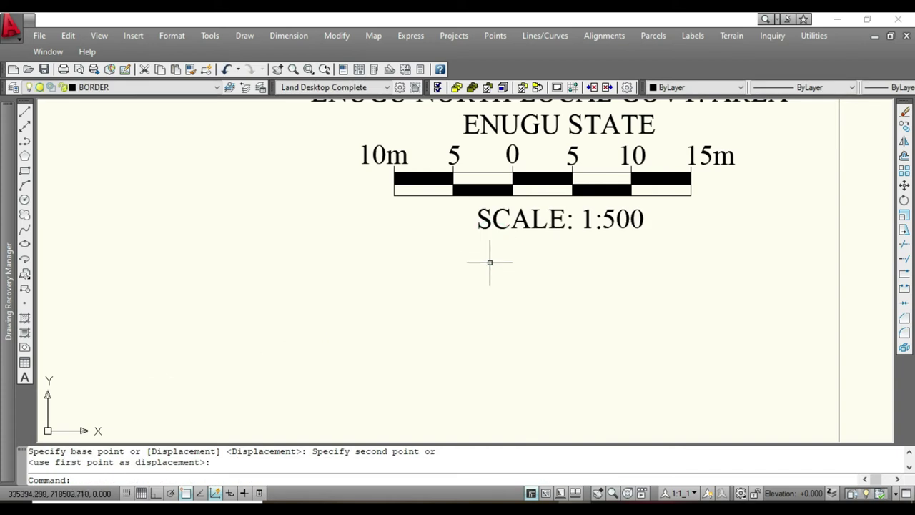
left_click(24, 376)
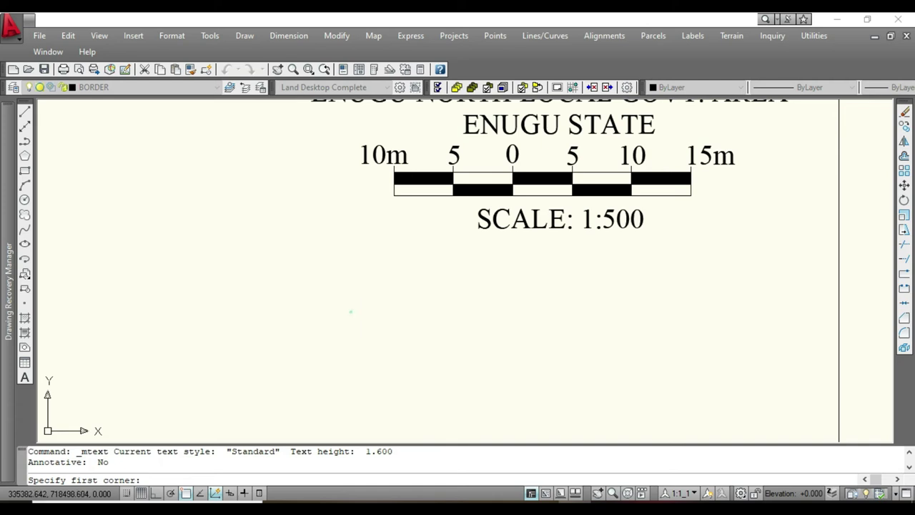
Step: Create a widened MText box reading ORIGIN: UTM ZONE 32N on one line
left_click(351, 312)
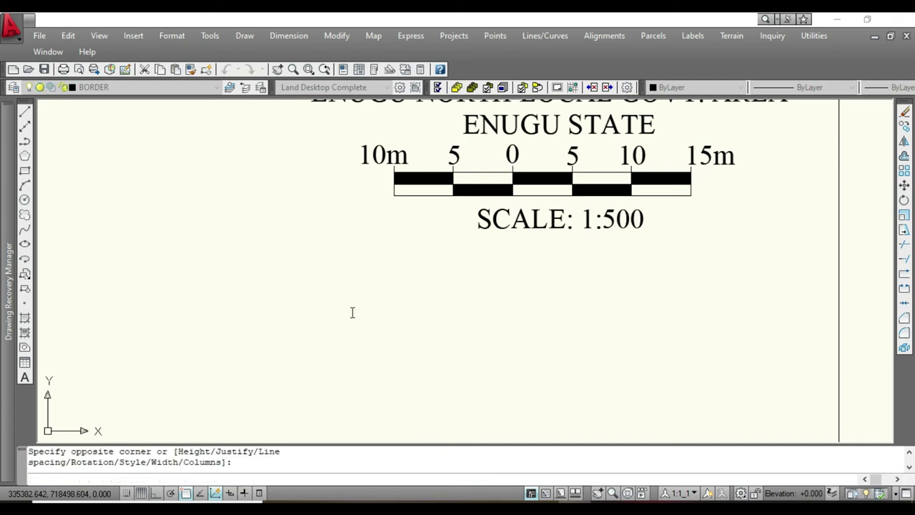
left_click(351, 315)
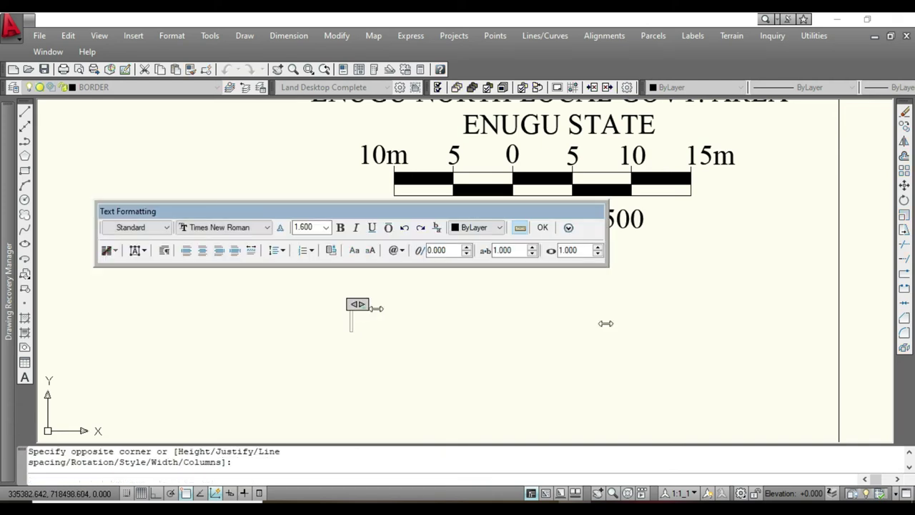
left_click_drag(357, 303, 606, 300)
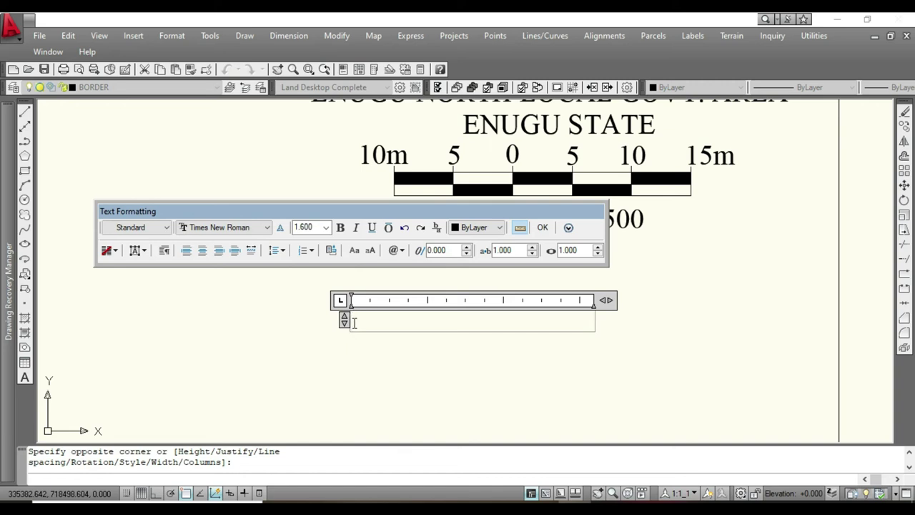
type("O")
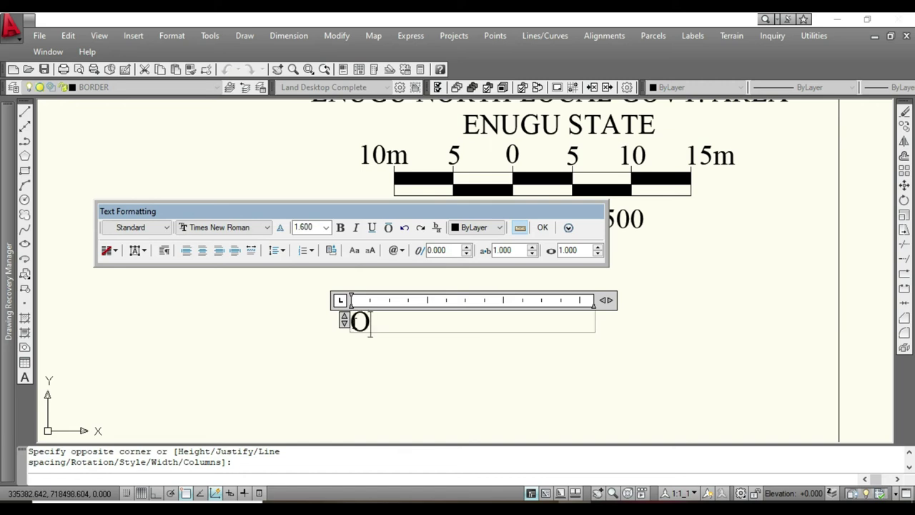
type("RIGIN")
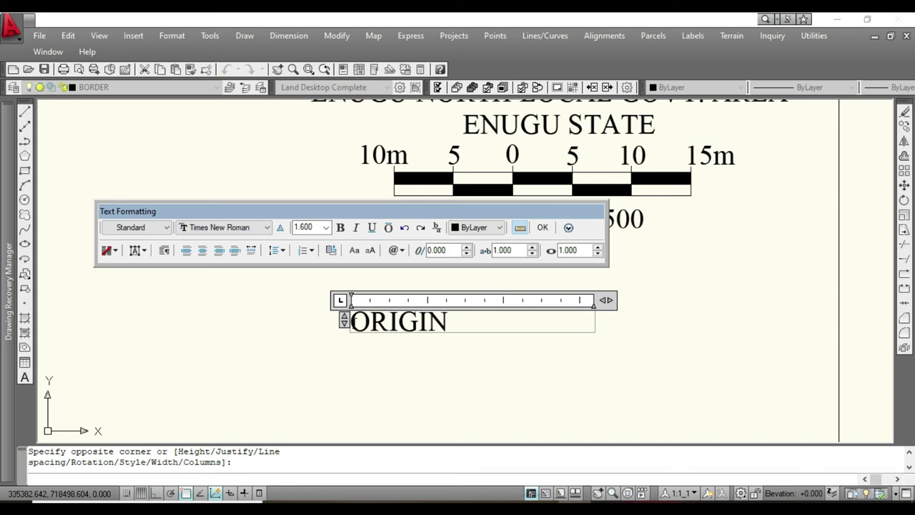
type(": UTM ")
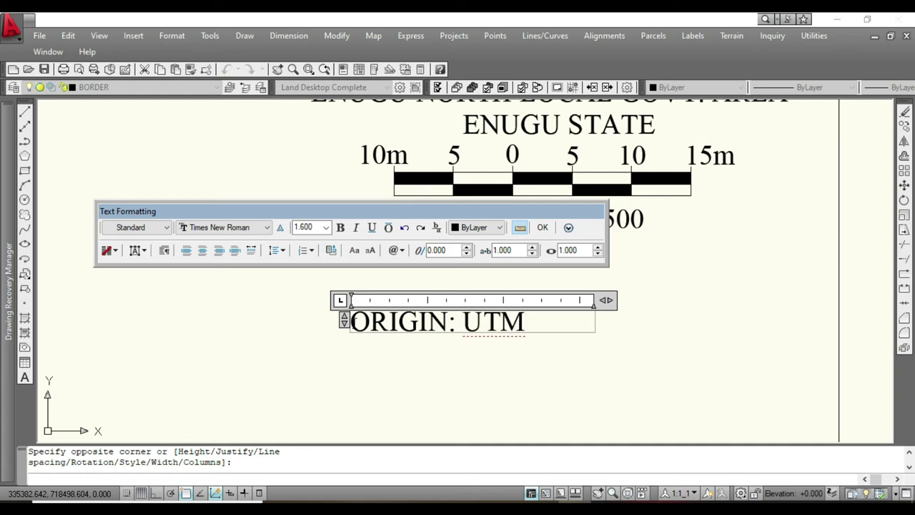
type("ZONE")
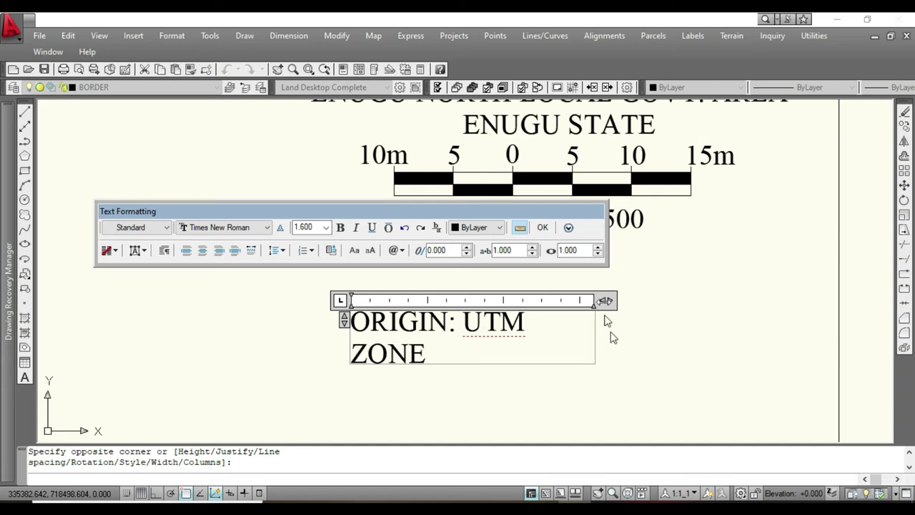
left_click_drag(606, 300, 769, 301)
type("3")
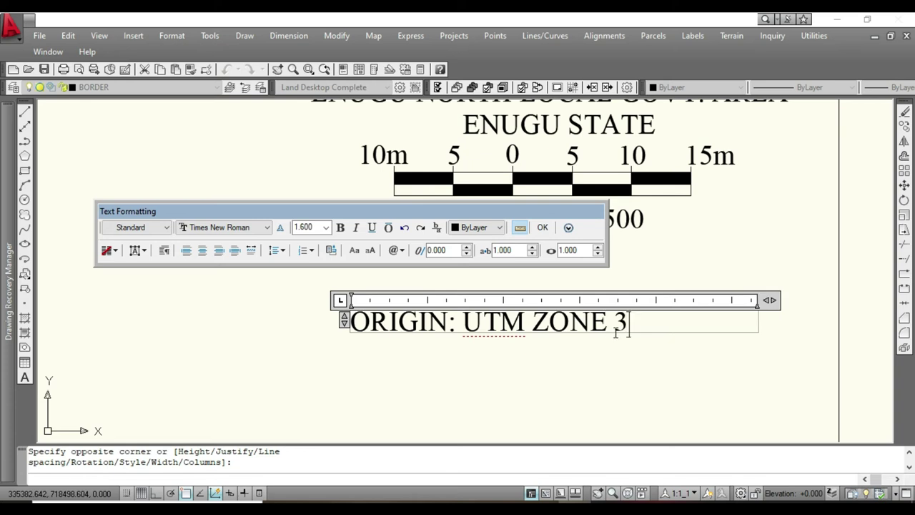
type("2N")
Step: Make the whole ORIGIN: UTM ZONE 32N line bold and commit the text
left_click_drag(664, 321, 463, 323)
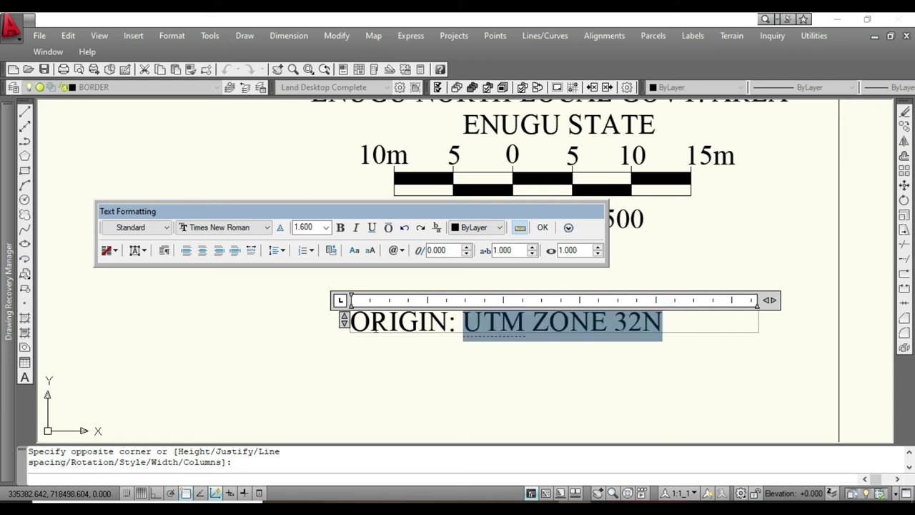
left_click_drag(374, 326, 352, 326)
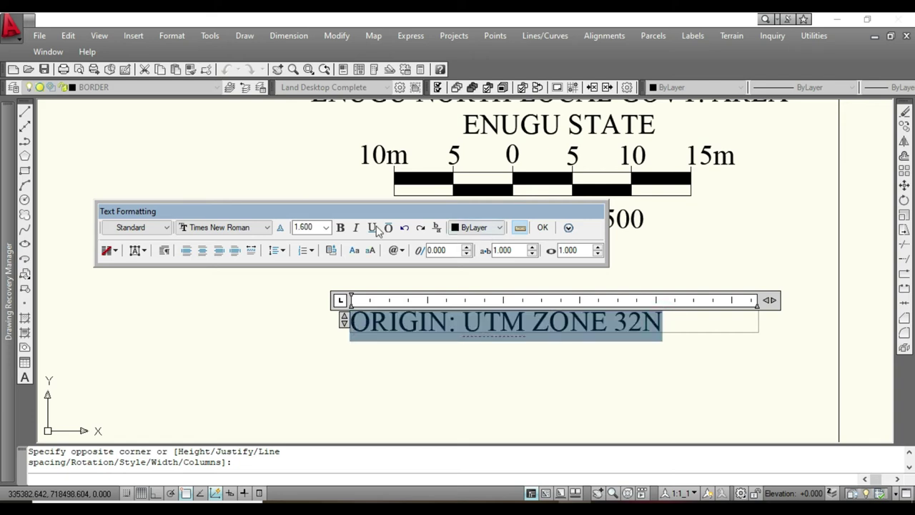
left_click(340, 227)
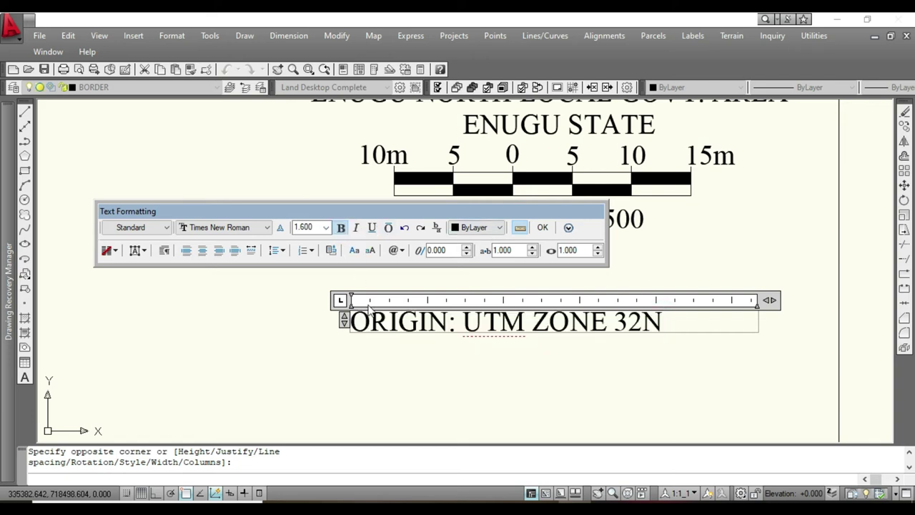
key("ctrl+a")
left_click(465, 362)
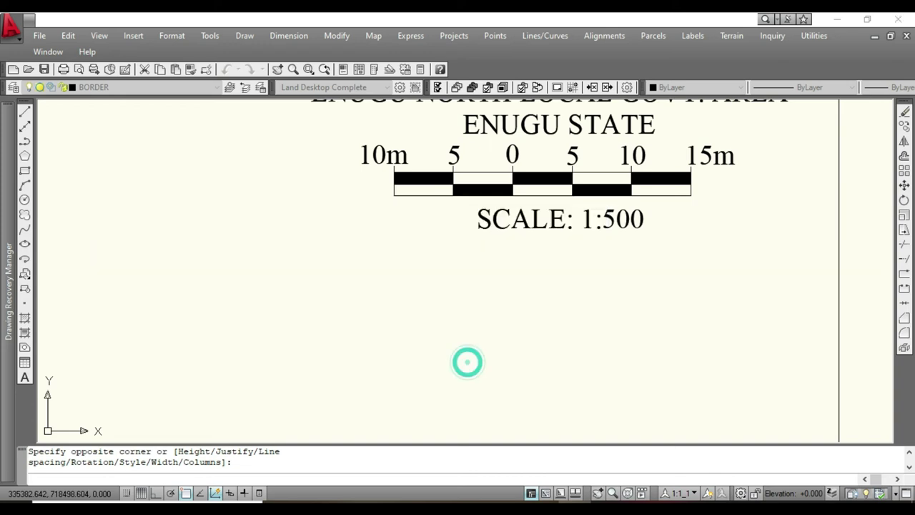
Step: Move the ORIGIN: UTM ZONE 32N text to sit just under SCALE: 1:500
left_click(483, 322)
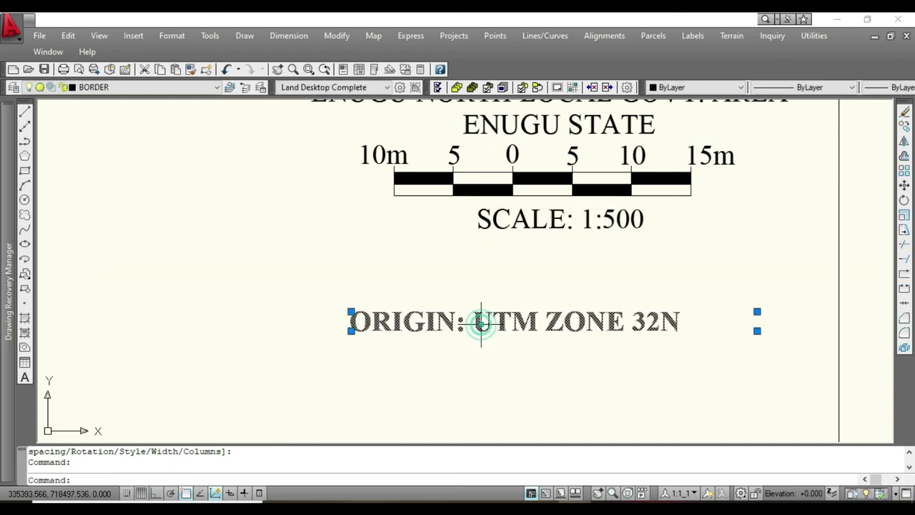
right_click(484, 327)
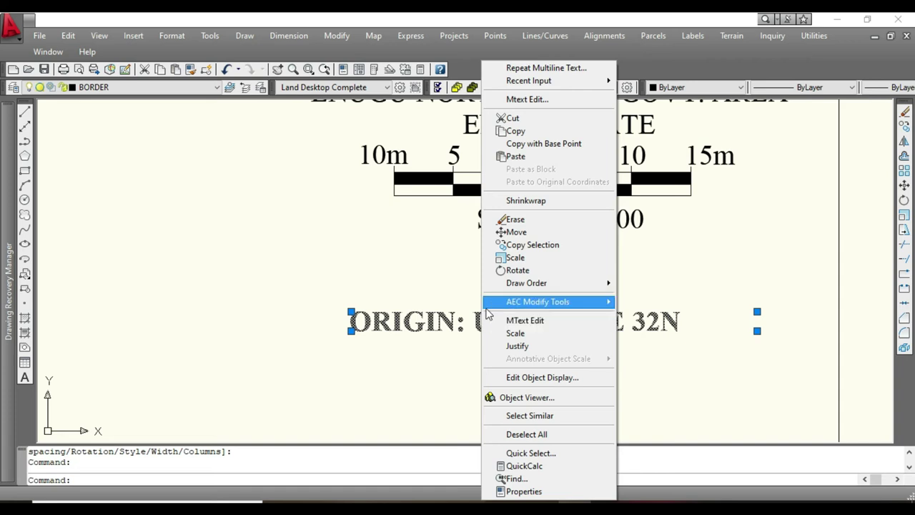
left_click(510, 233)
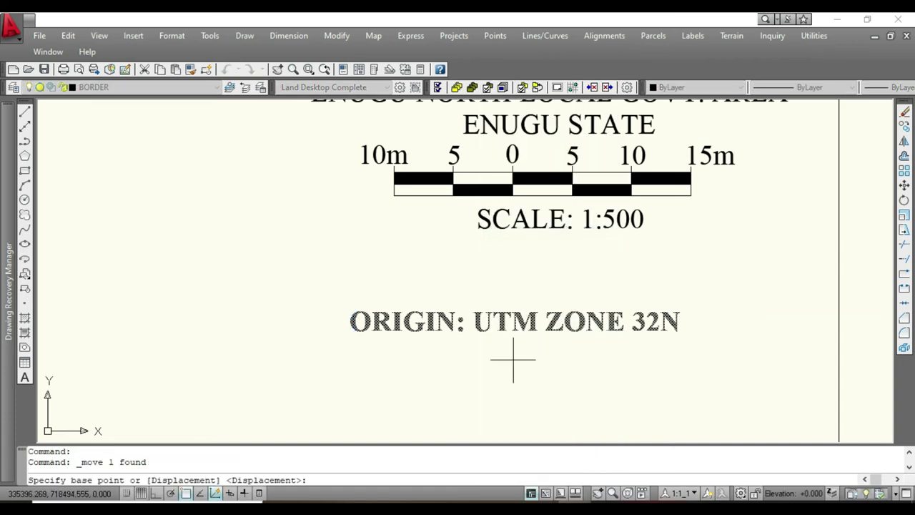
left_click(513, 360)
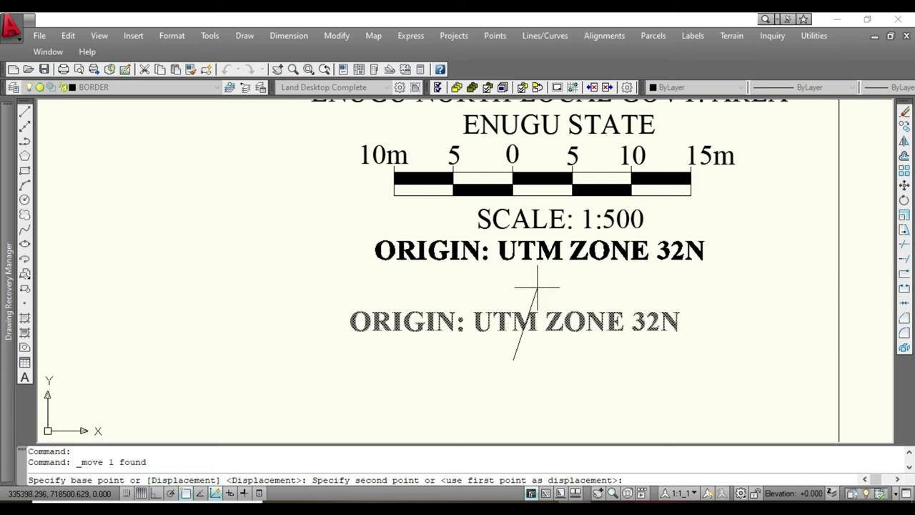
left_click(537, 287)
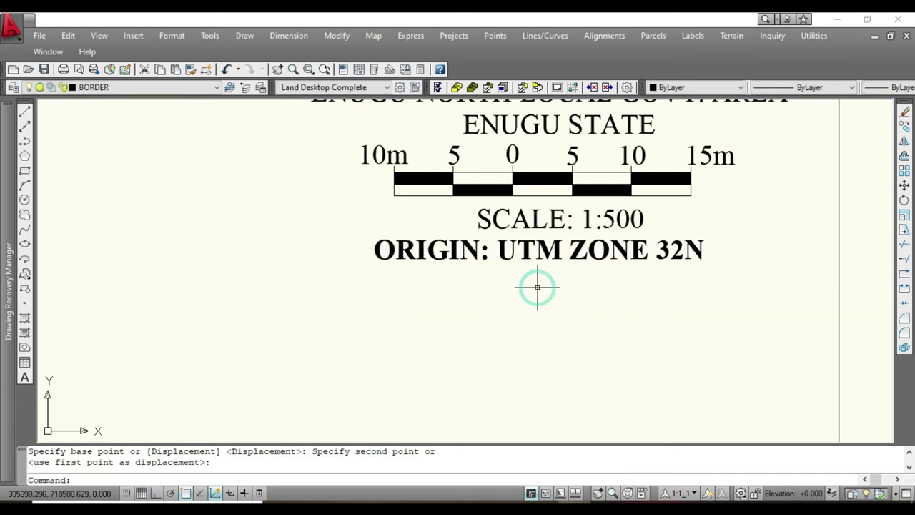
Step: Move the title, scale bar, SCALE and ORIGIN lines slightly lower within the sheet border
scroll(506, 322, "down", 3)
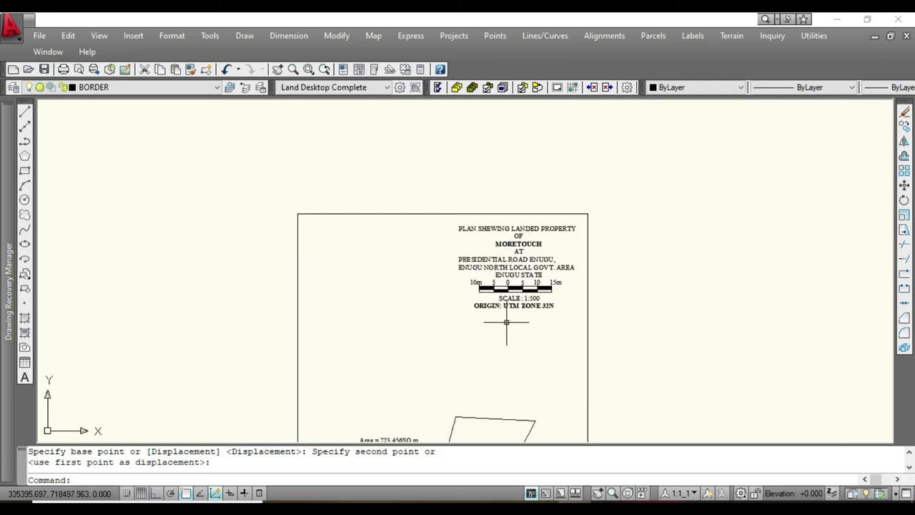
scroll(506, 322, "down", 4)
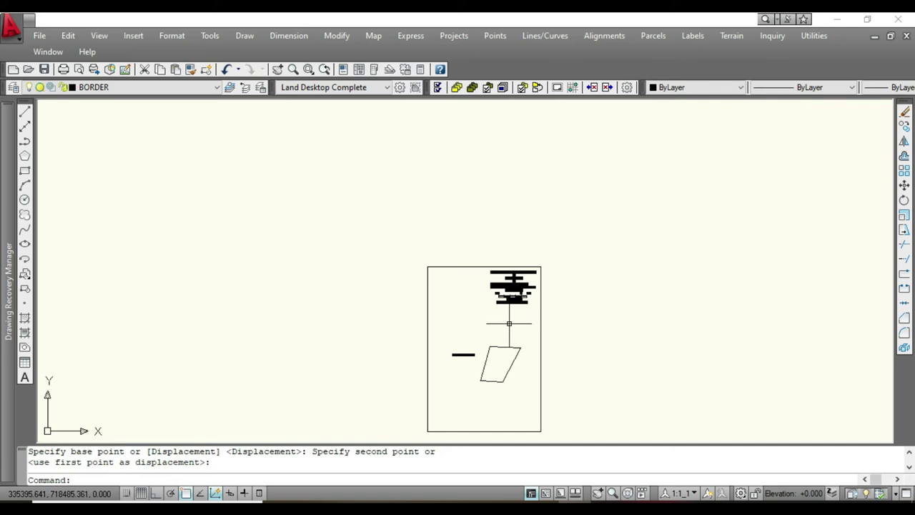
scroll(507, 321, "up", 4)
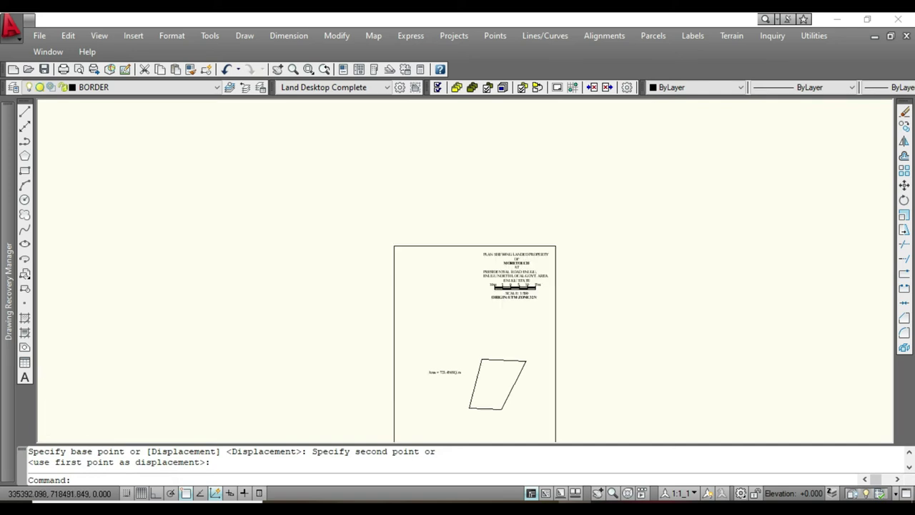
scroll(506, 313, "down", 4)
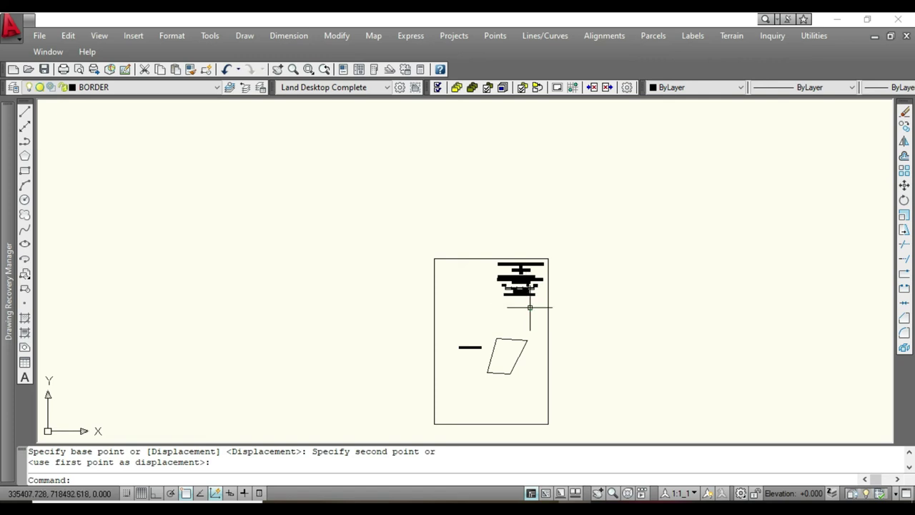
left_click(529, 309)
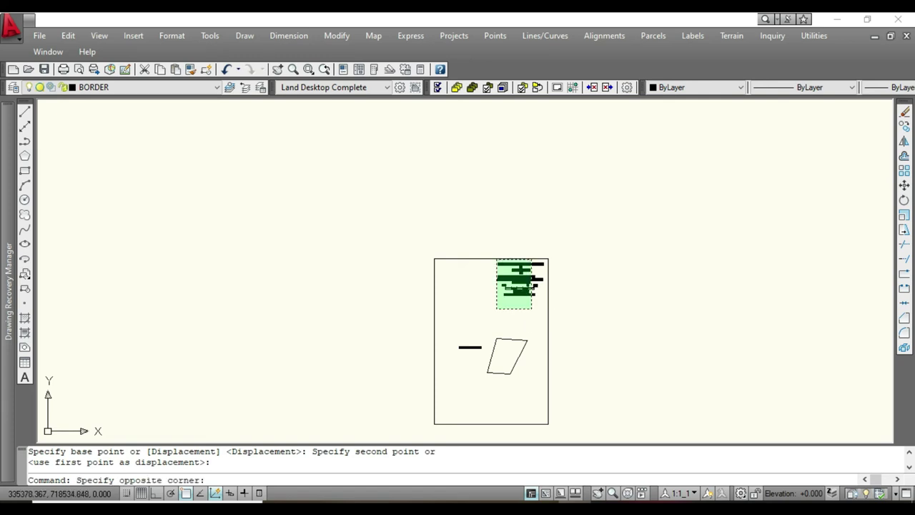
left_click(496, 261)
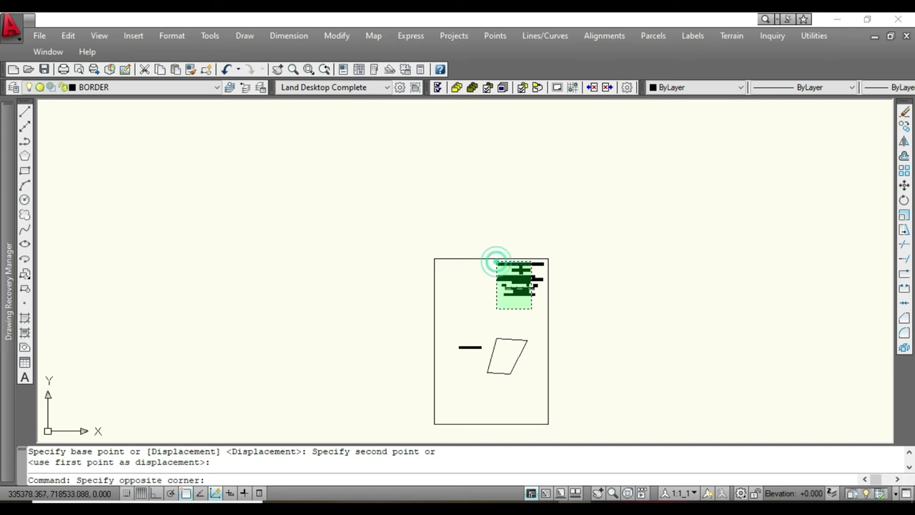
right_click(496, 272)
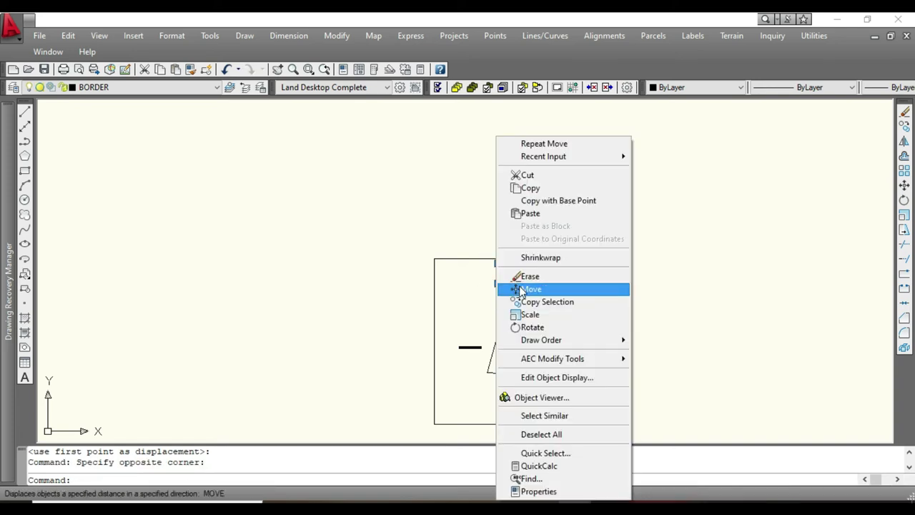
left_click(529, 288)
scroll(495, 288, "up", 5)
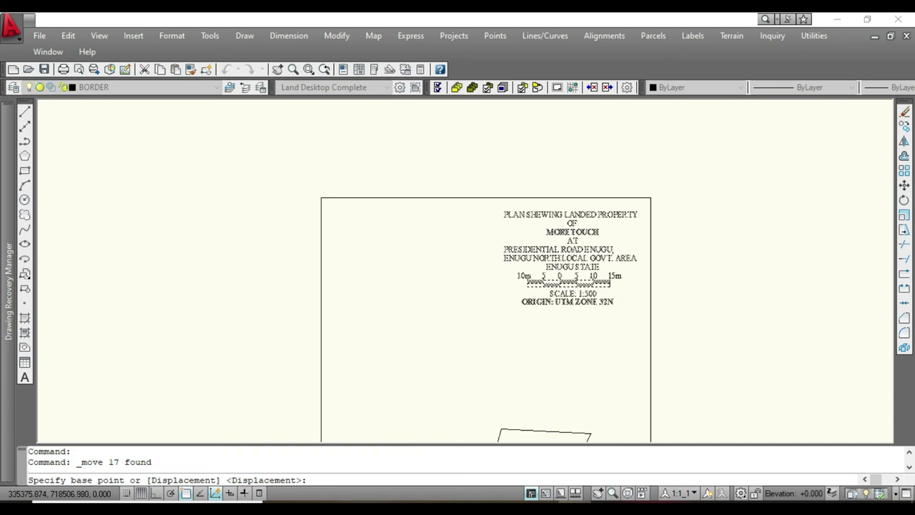
scroll(493, 293, "down", 3)
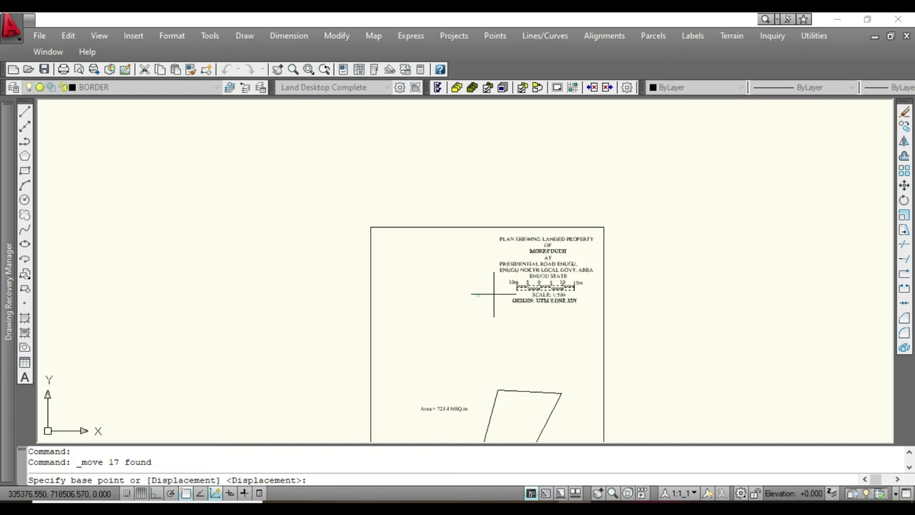
left_click(478, 295)
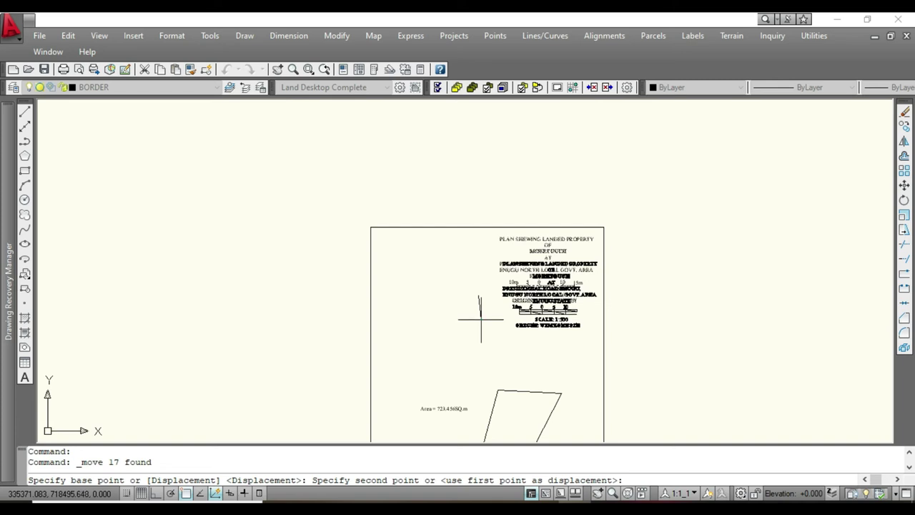
left_click(481, 318)
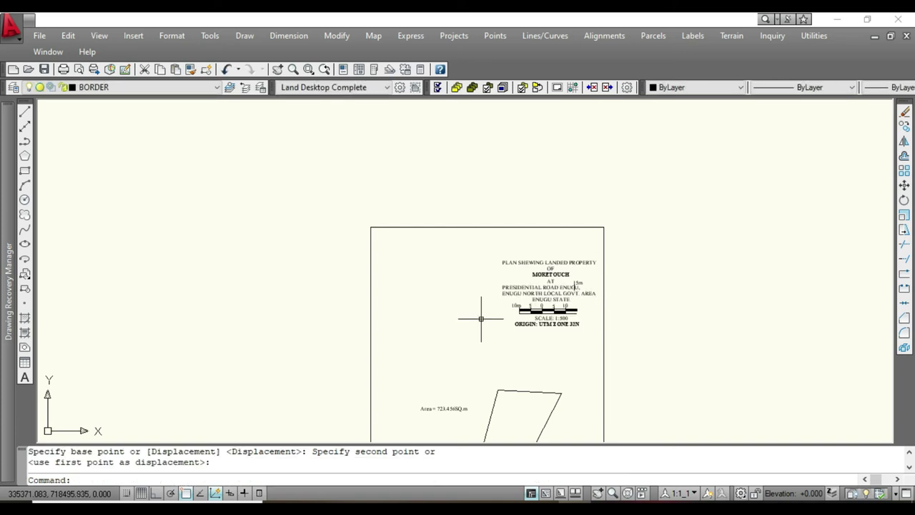
left_click(532, 226)
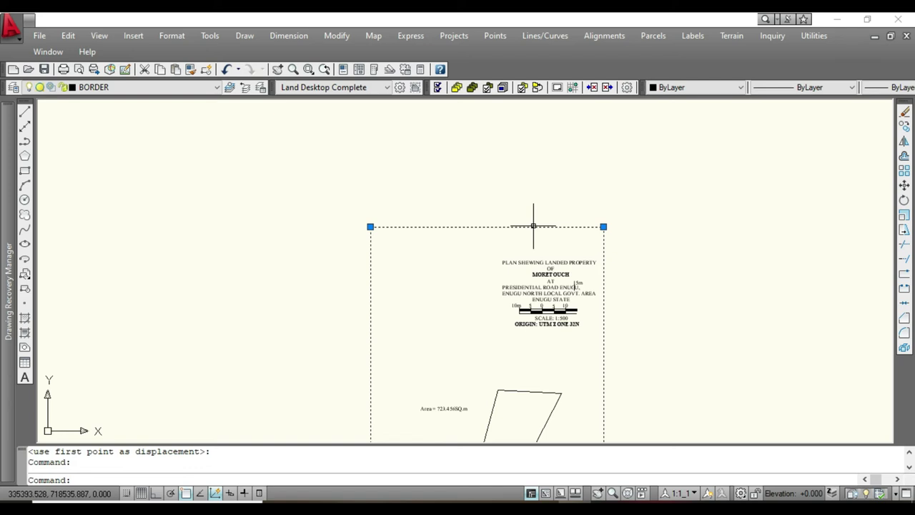
Step: Move the sheet border down so it frames the title block with the parcel inside
scroll(532, 226, "down", 3)
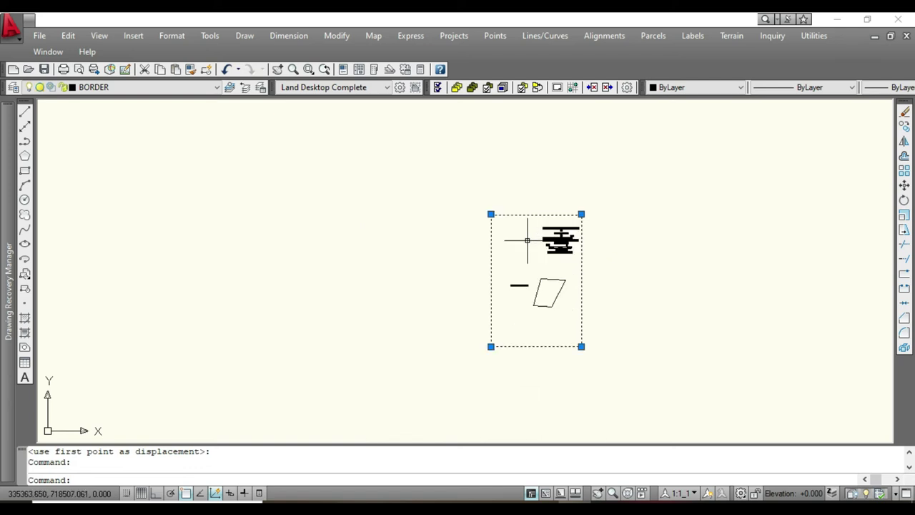
scroll(504, 212, "up", 3)
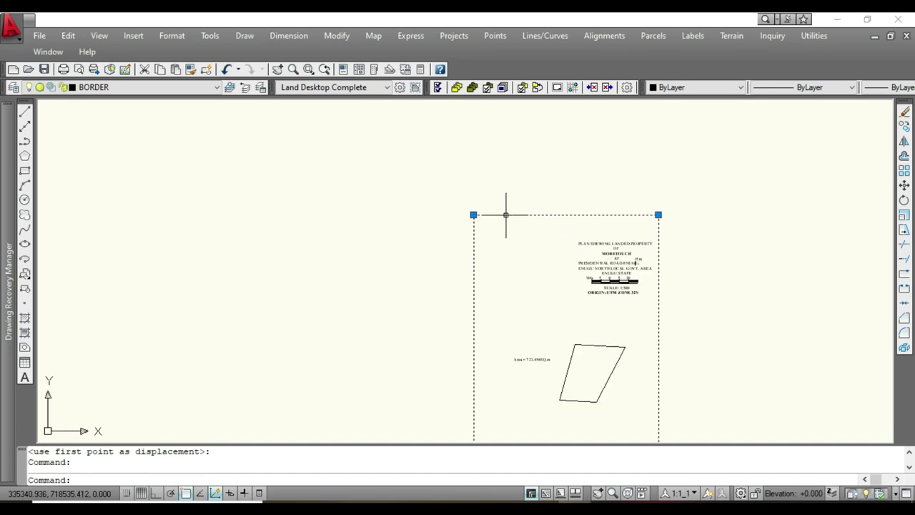
right_click(519, 261)
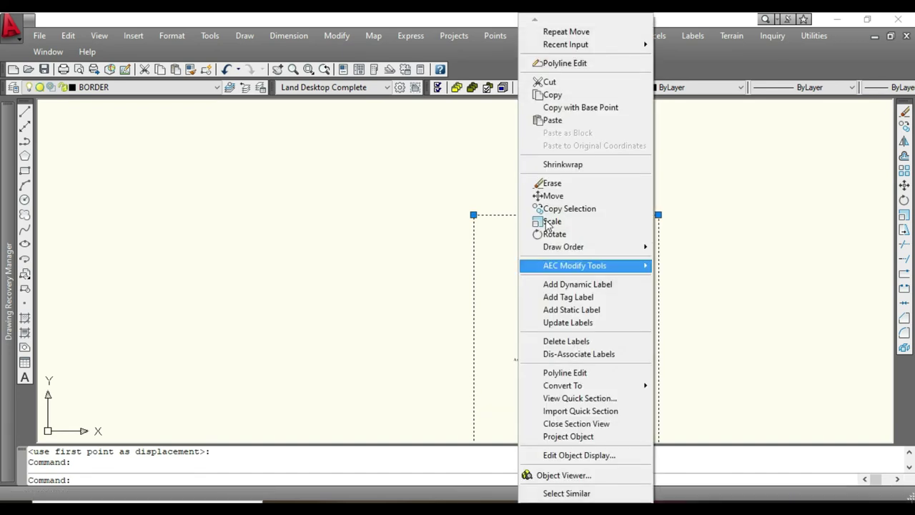
left_click(547, 196)
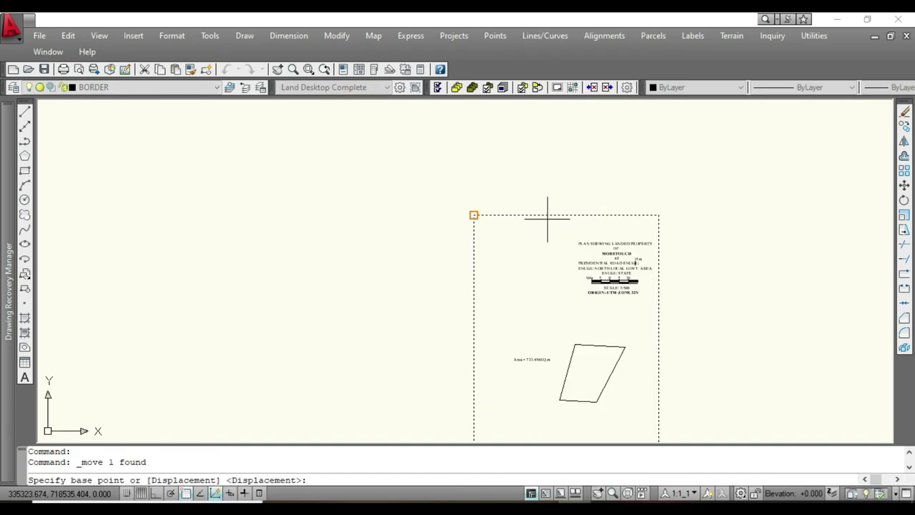
scroll(546, 228, "down", 3)
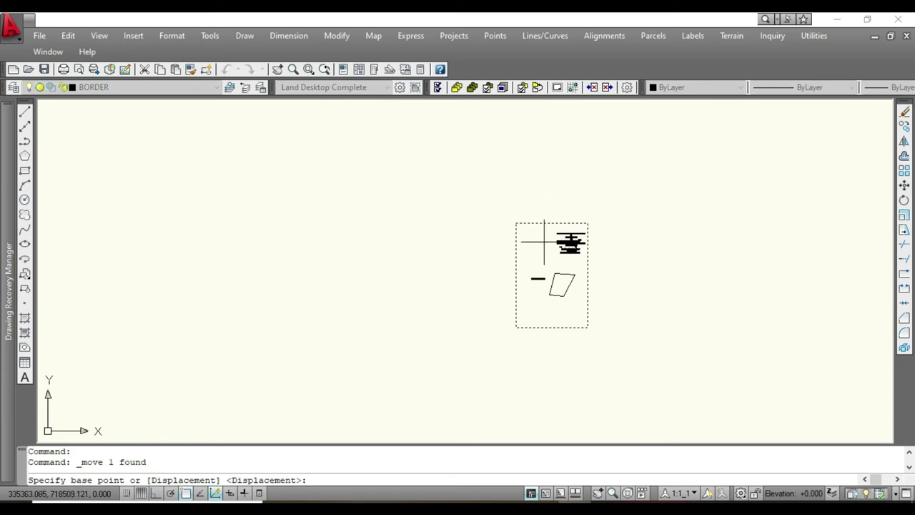
scroll(488, 220, "up", 3)
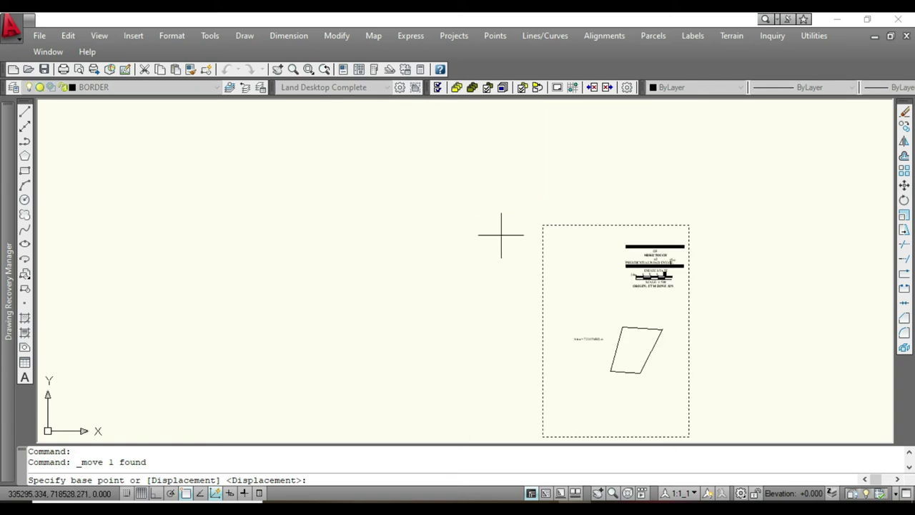
left_click(506, 246)
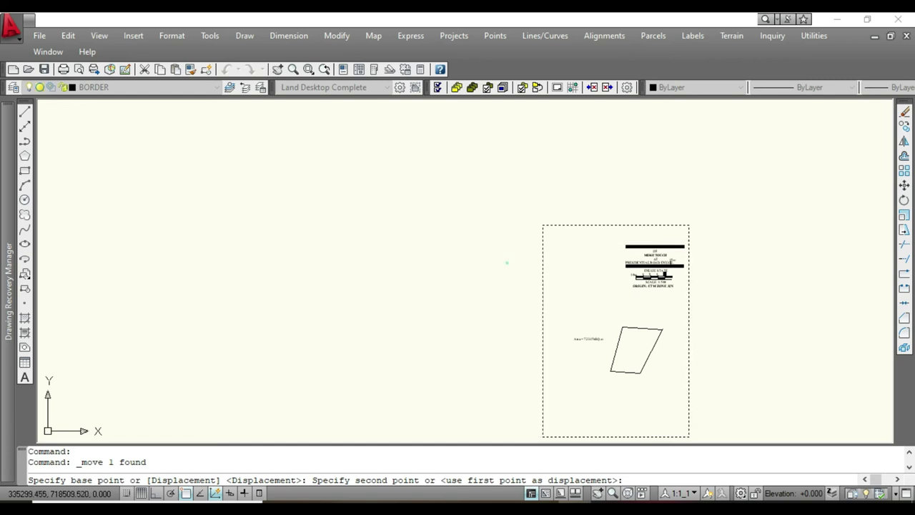
left_click(507, 262)
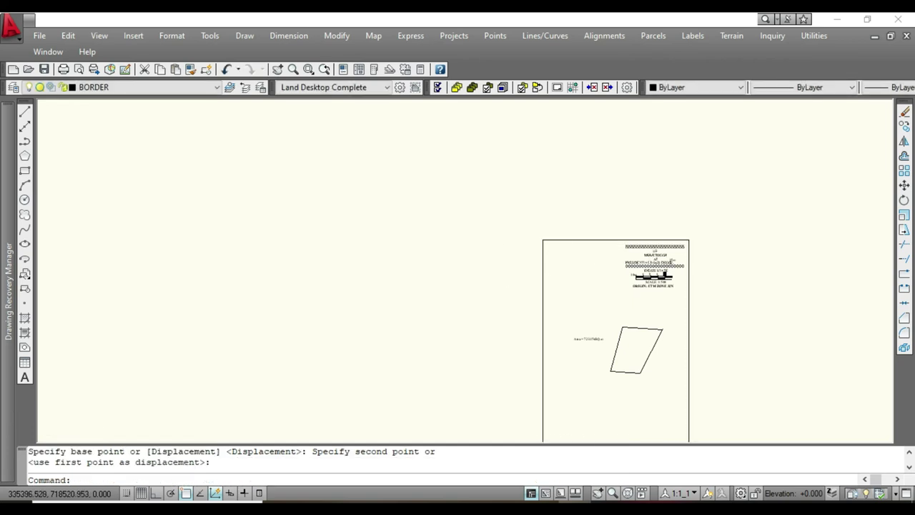
Step: Zoom in on the parcel and select the Area = 723.456SQ.m label
scroll(642, 247, "up", 6)
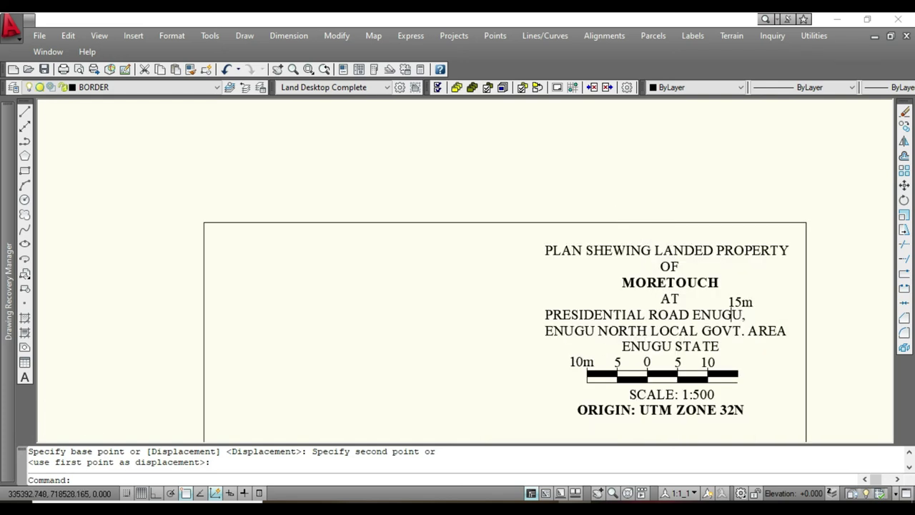
scroll(619, 203, "down", 6)
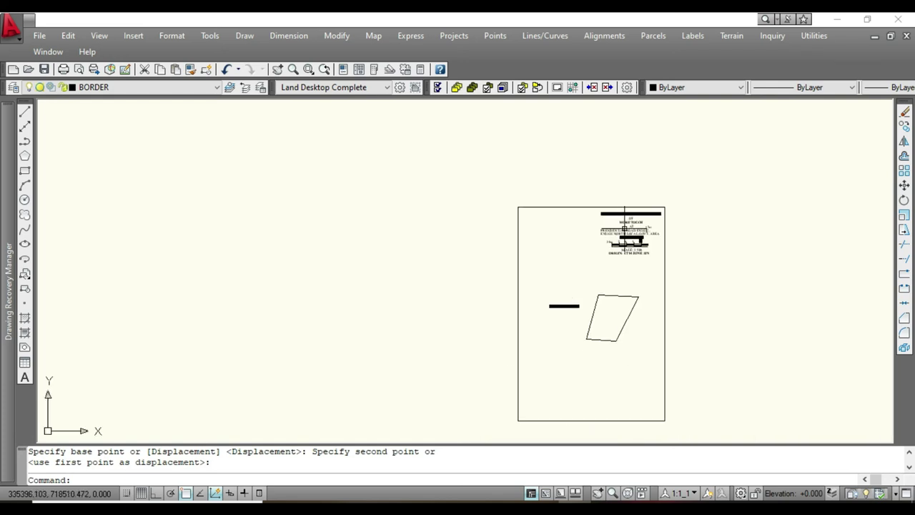
scroll(622, 221, "down", 2)
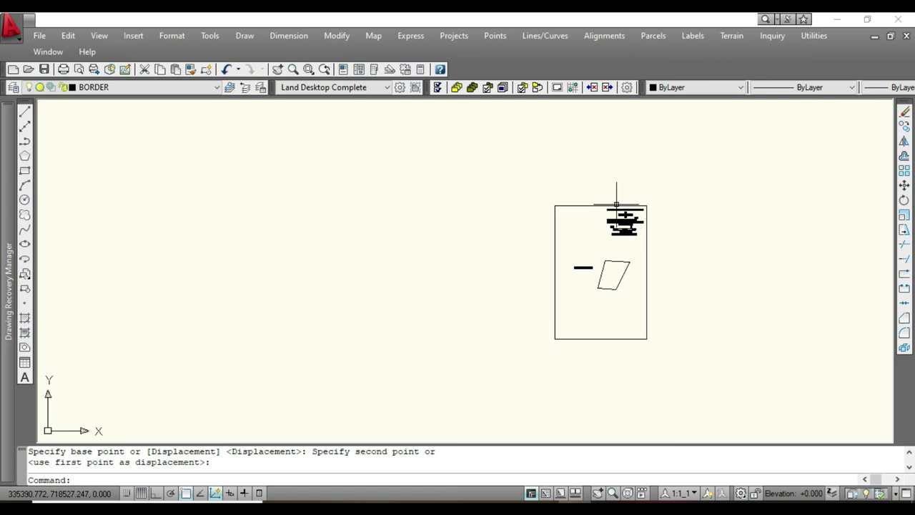
scroll(607, 288, "up", 3)
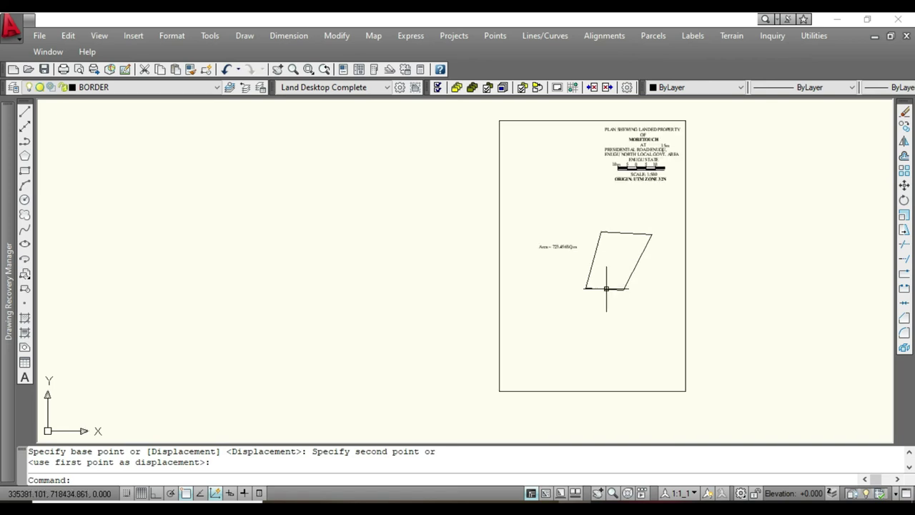
scroll(603, 243, "up", 2)
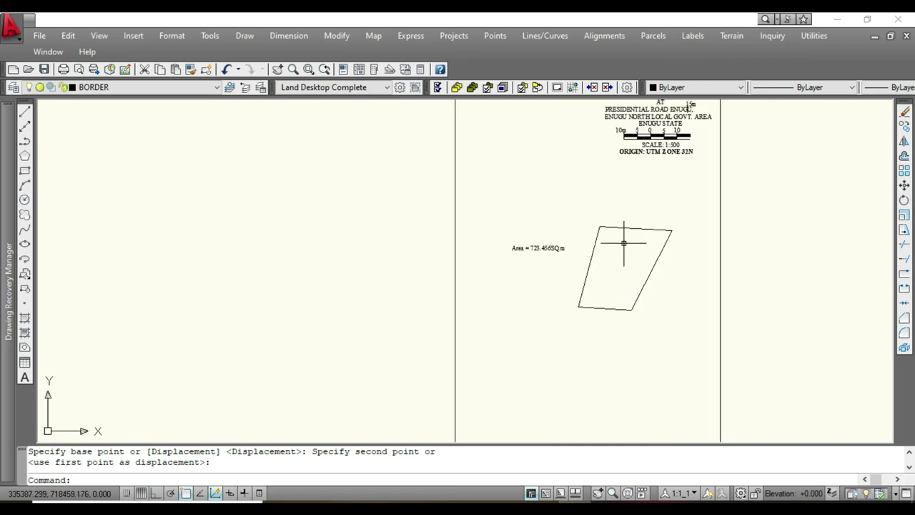
scroll(538, 245, "up", 1)
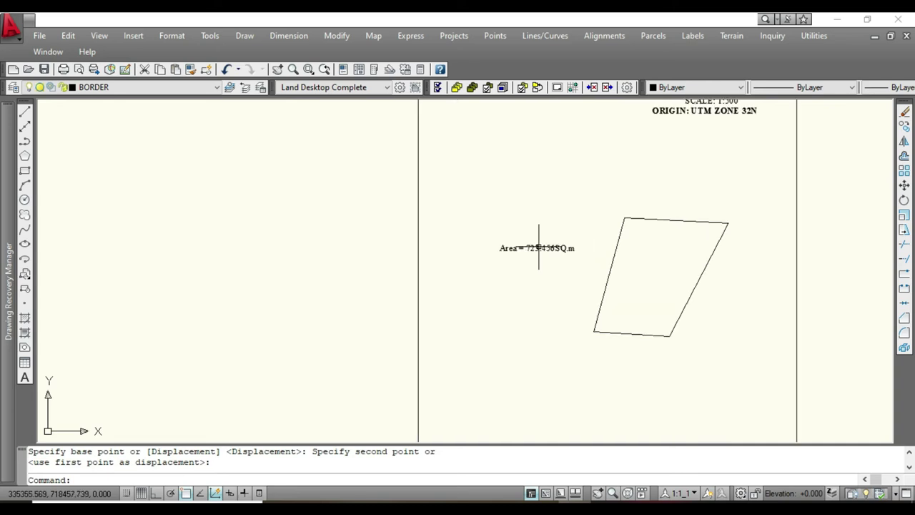
left_click(541, 247)
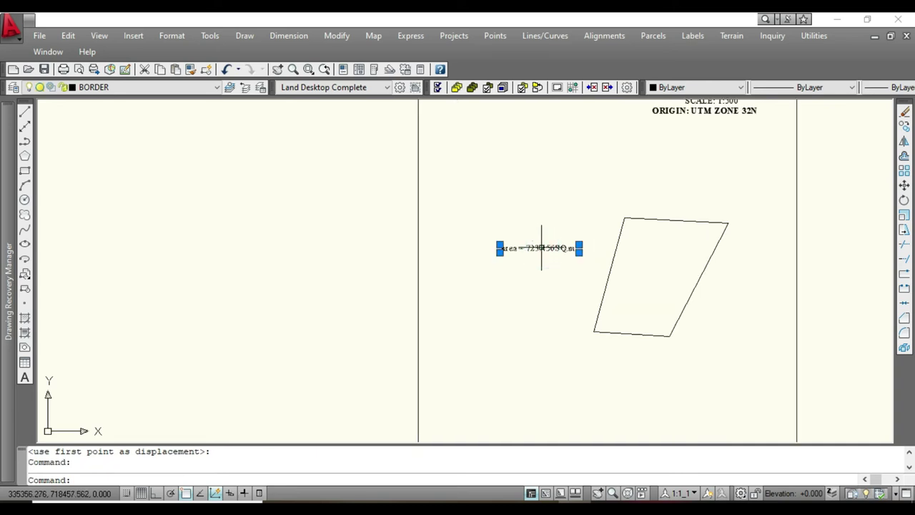
Step: Retype 'Area' as 'AREA' and widen the label box so it fits one line
key("Delete")
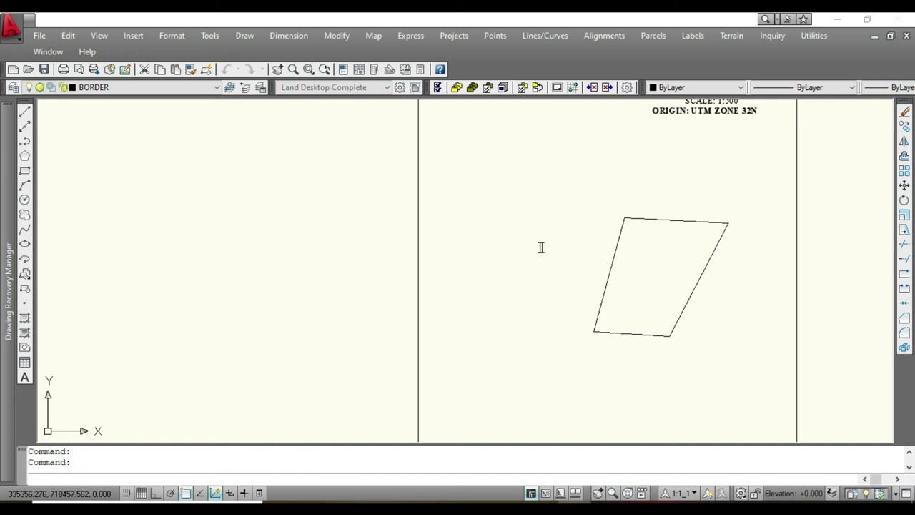
double_click(541, 247)
scroll(542, 247, "up", 3)
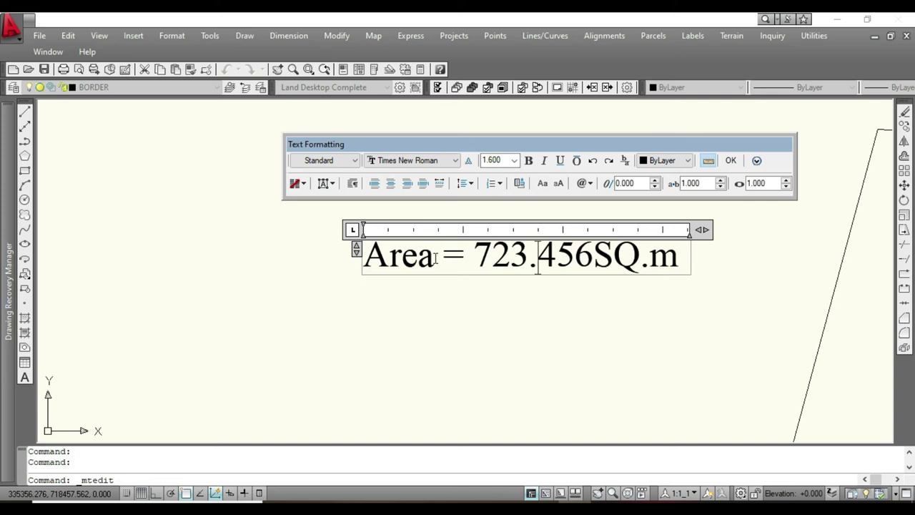
left_click_drag(433, 257, 369, 250)
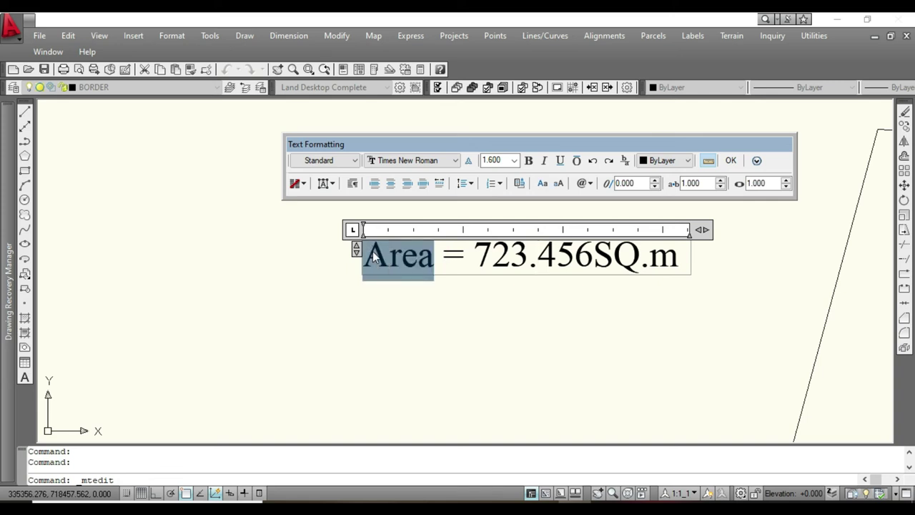
type("AREA")
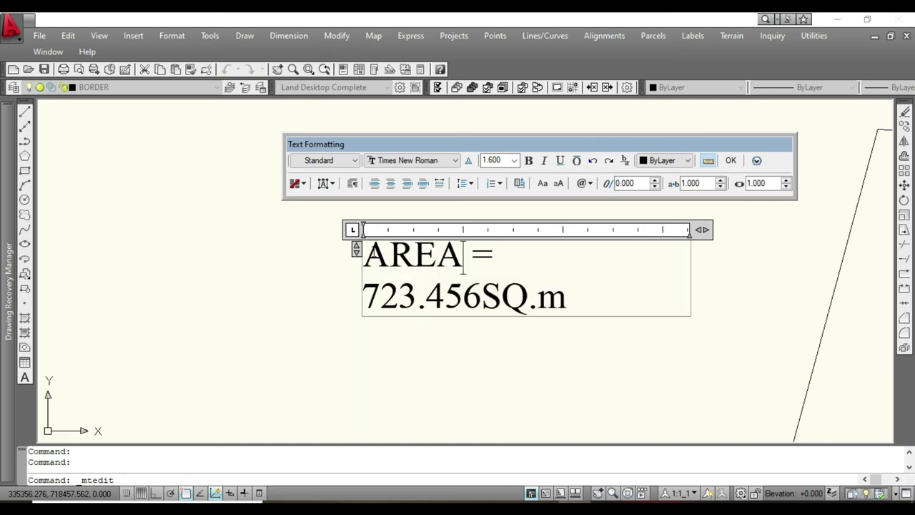
left_click_drag(704, 230, 363, 256)
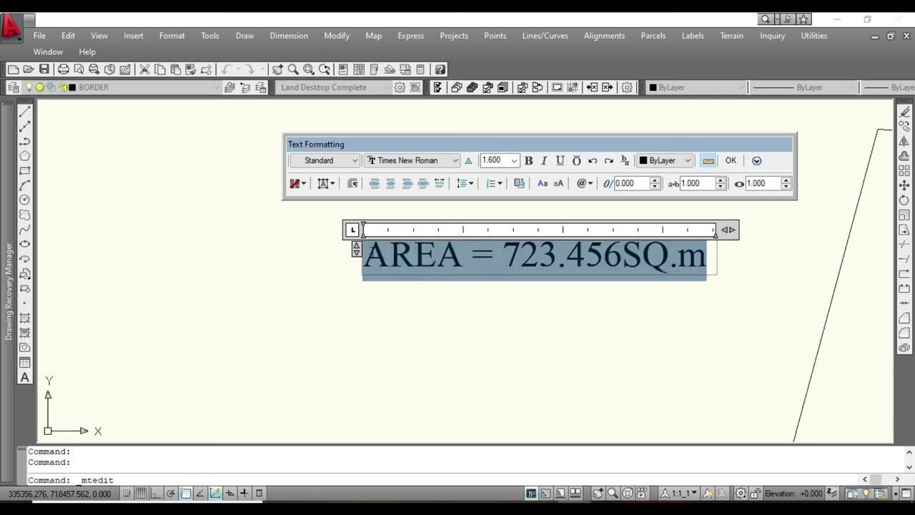
Step: Make the AREA = 723.456SQ.m label text red and close the editor
left_click(670, 162)
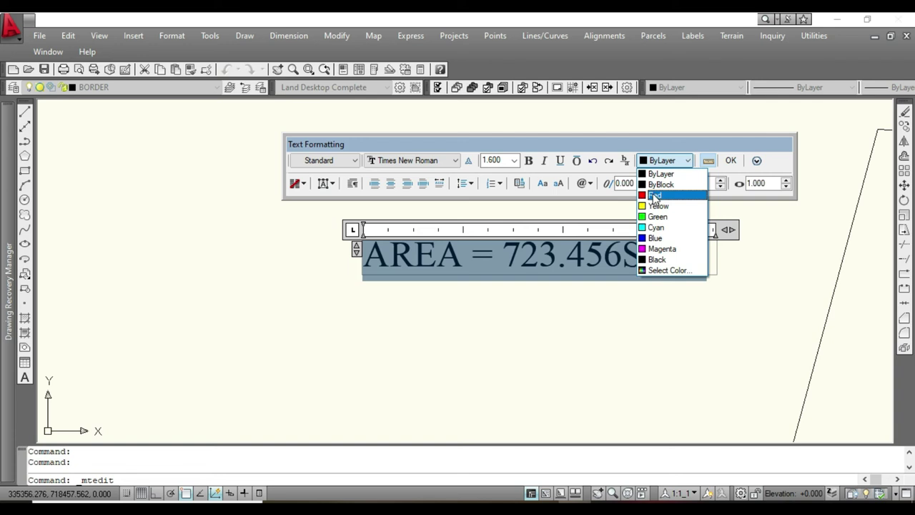
left_click(683, 162)
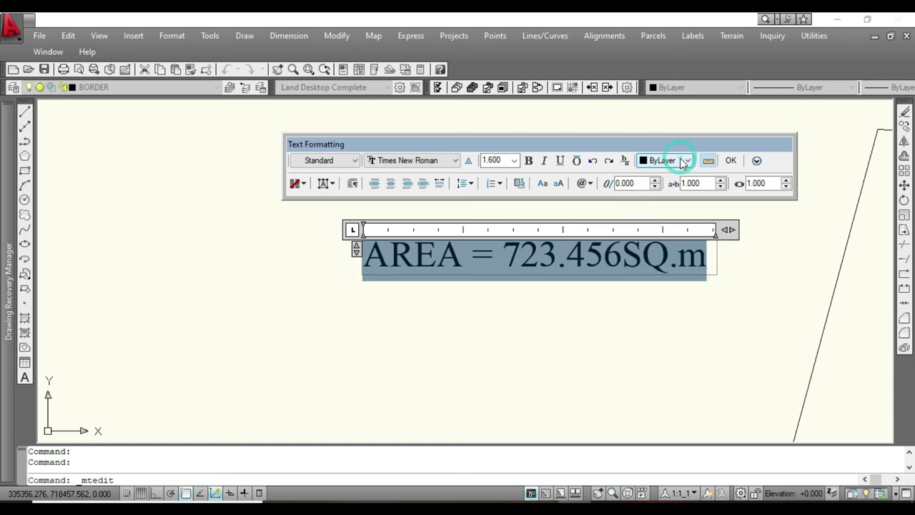
left_click(683, 162)
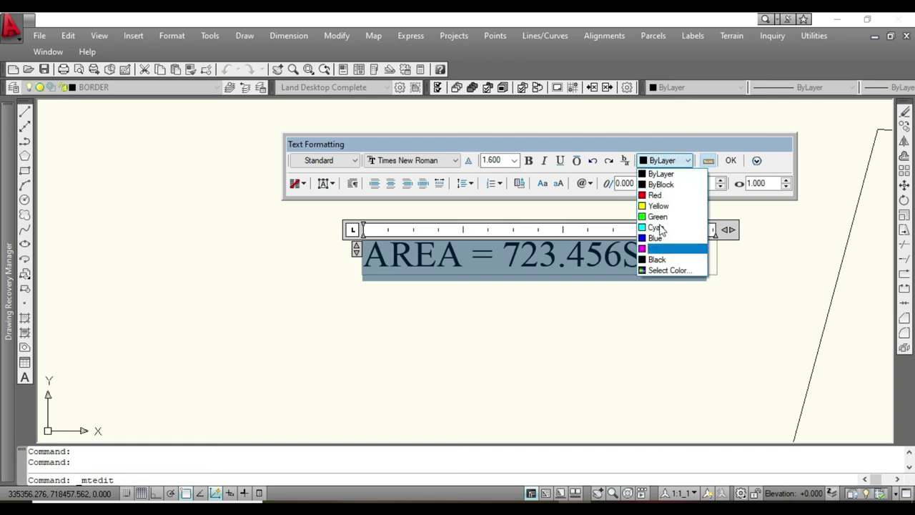
left_click(653, 196)
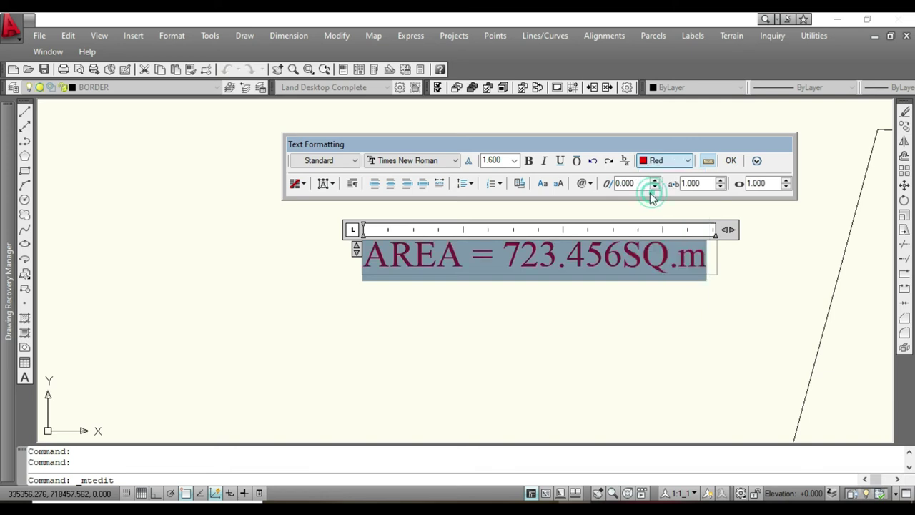
left_click(598, 292)
right_click(531, 240)
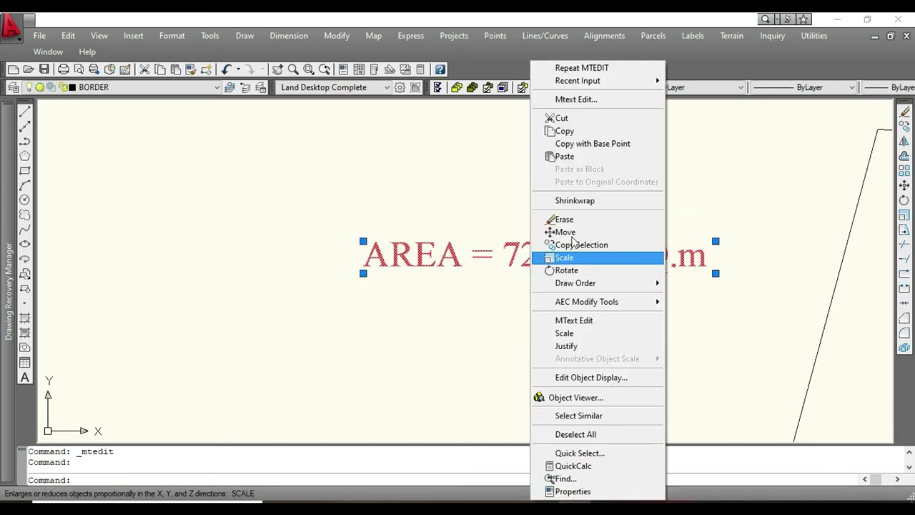
Step: Move the AREA label to a spot inside the parcel
left_click(566, 232)
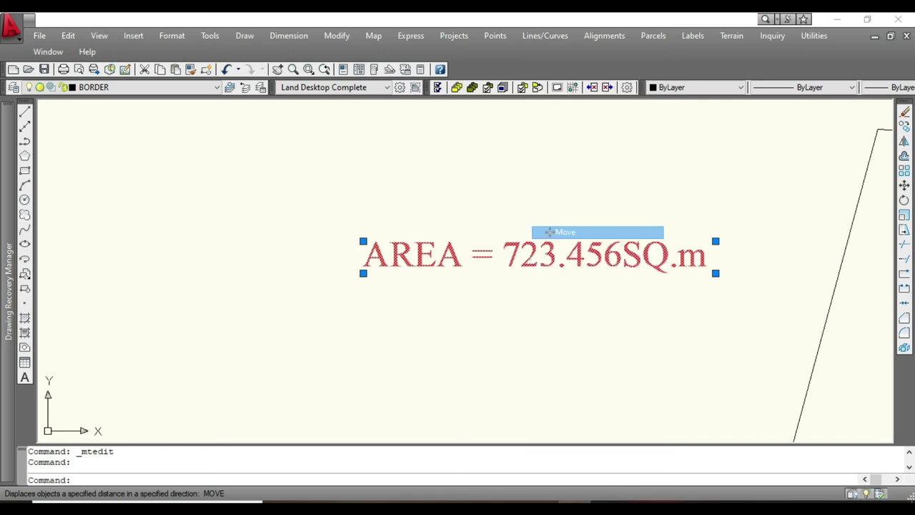
scroll(549, 231, "down", 5)
left_click(336, 236)
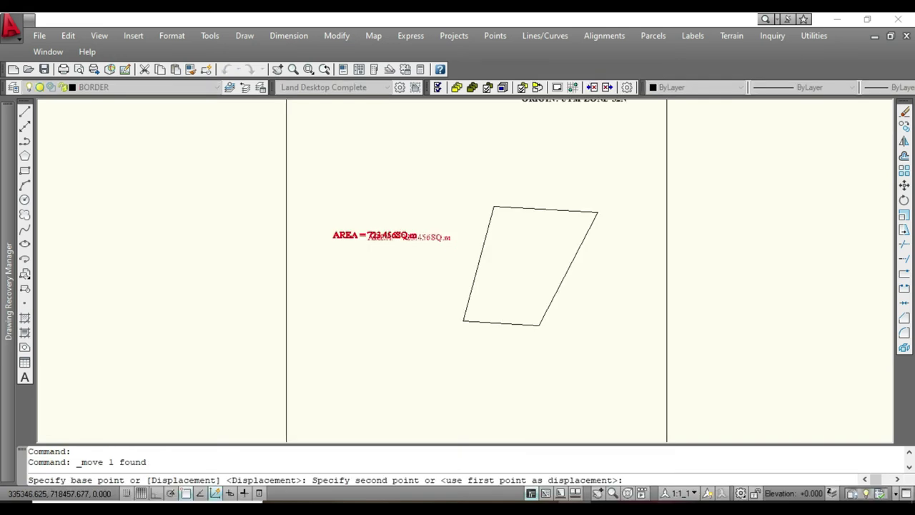
scroll(366, 227, "down", 2)
left_click(473, 266)
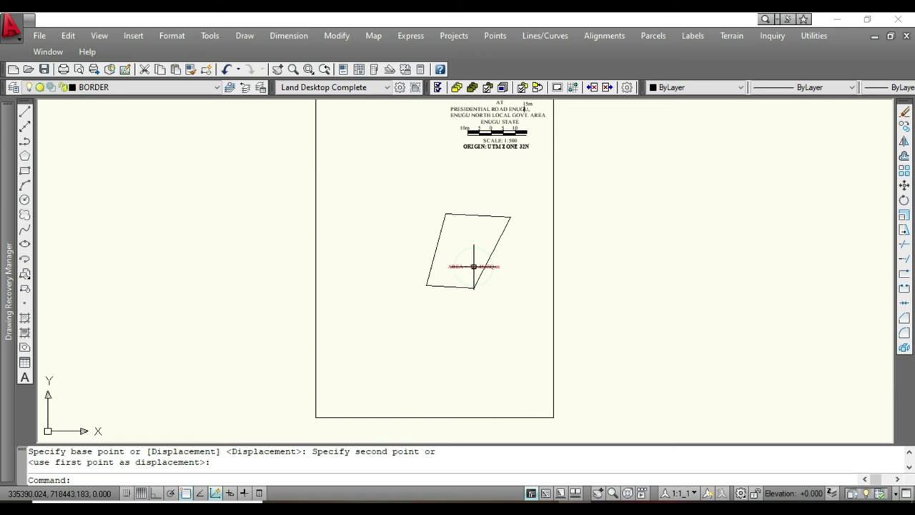
scroll(450, 262, "up", 5)
scroll(455, 270, "up", 3)
Step: Rotate the AREA label parallel to the parcel's slanted left edge
left_click(457, 280)
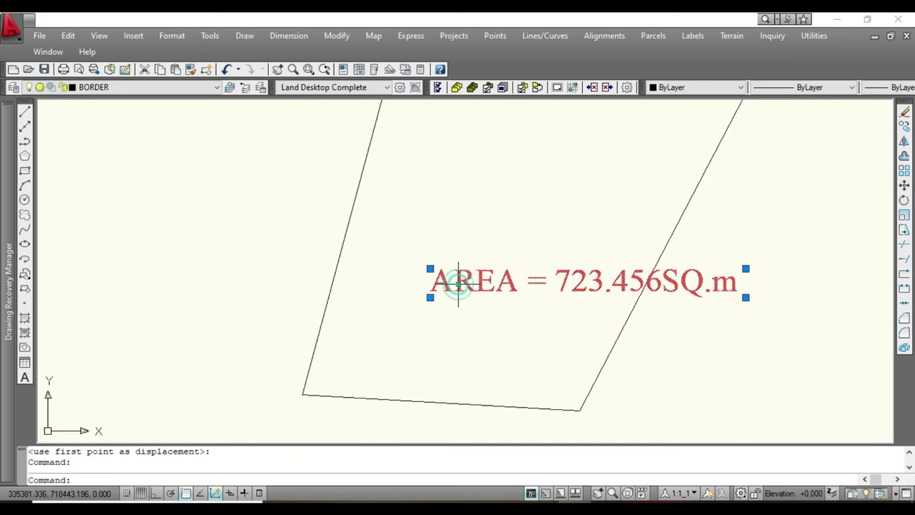
right_click(459, 283)
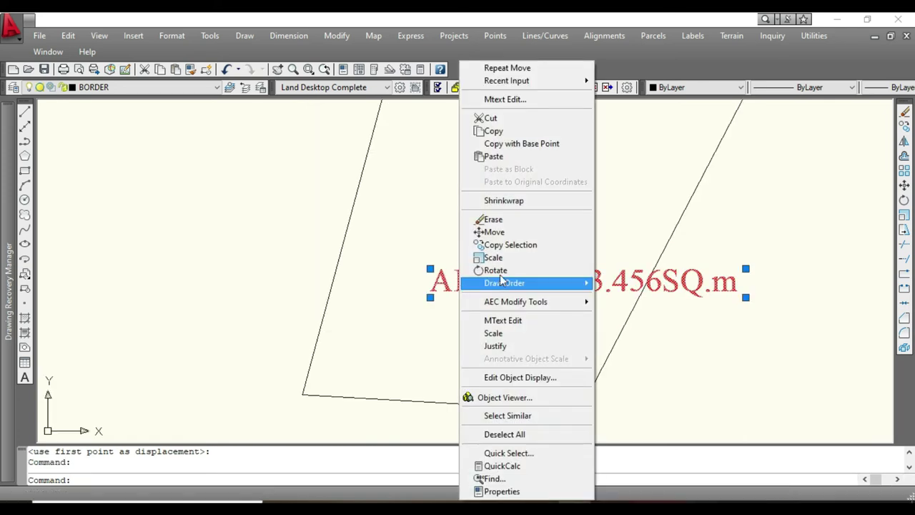
left_click(501, 268)
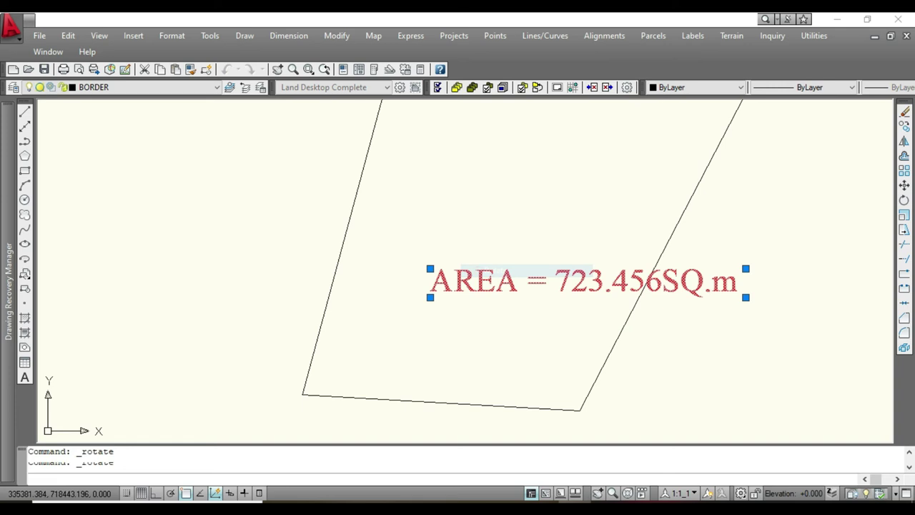
left_click(439, 283)
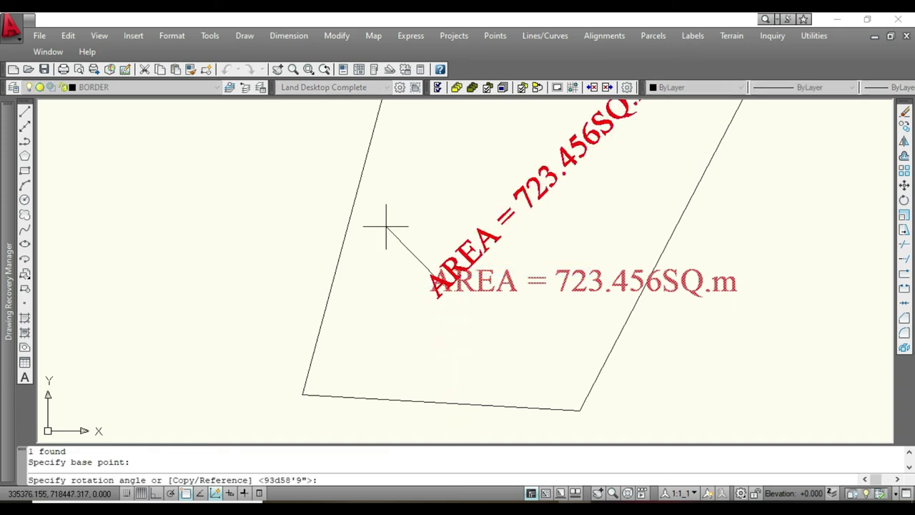
scroll(386, 226, "down", 3)
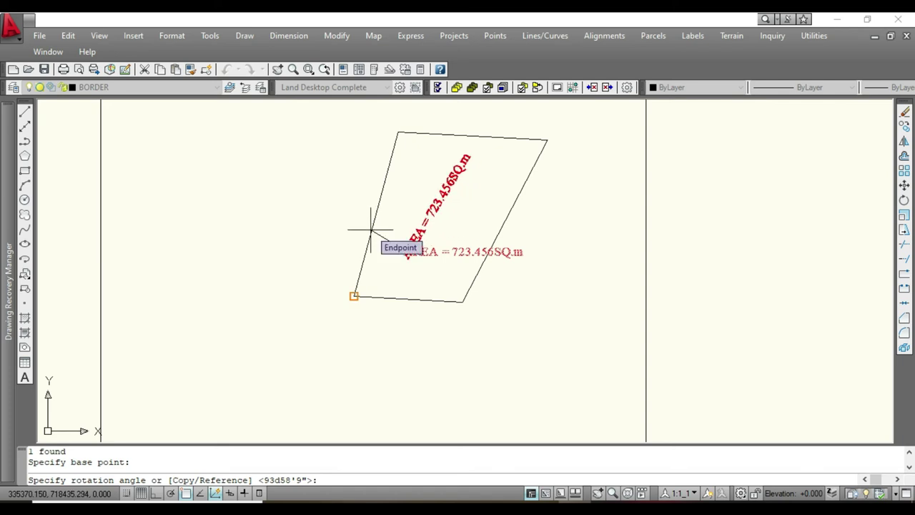
left_click(360, 227)
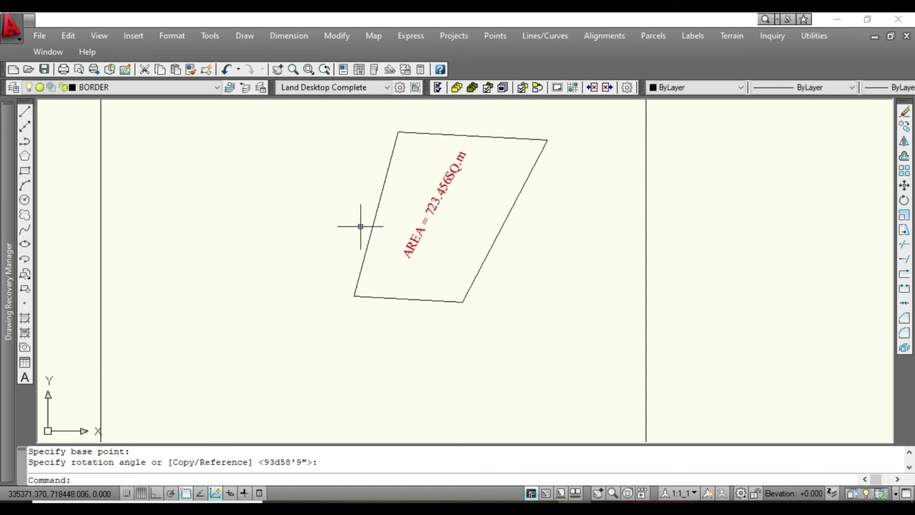
Step: Nudge the rotated AREA label slightly down and to the right
left_click(432, 200)
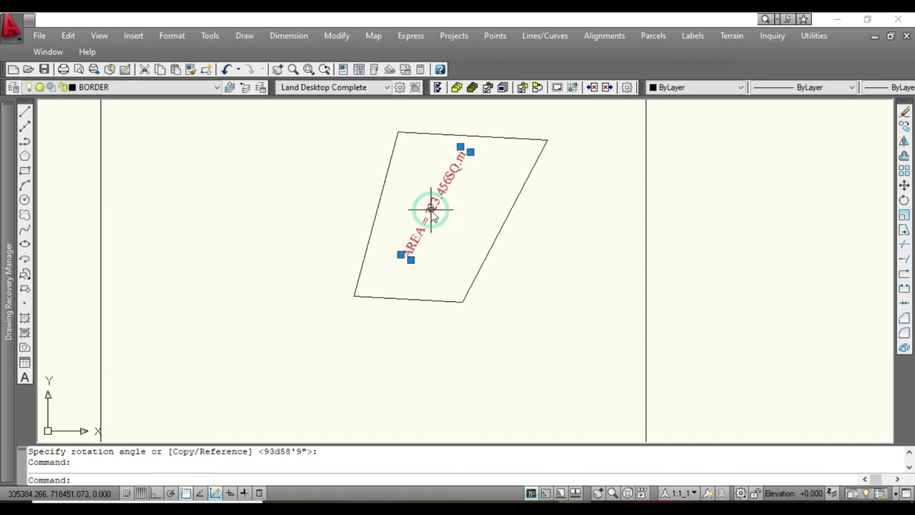
right_click(432, 205)
left_click(465, 232)
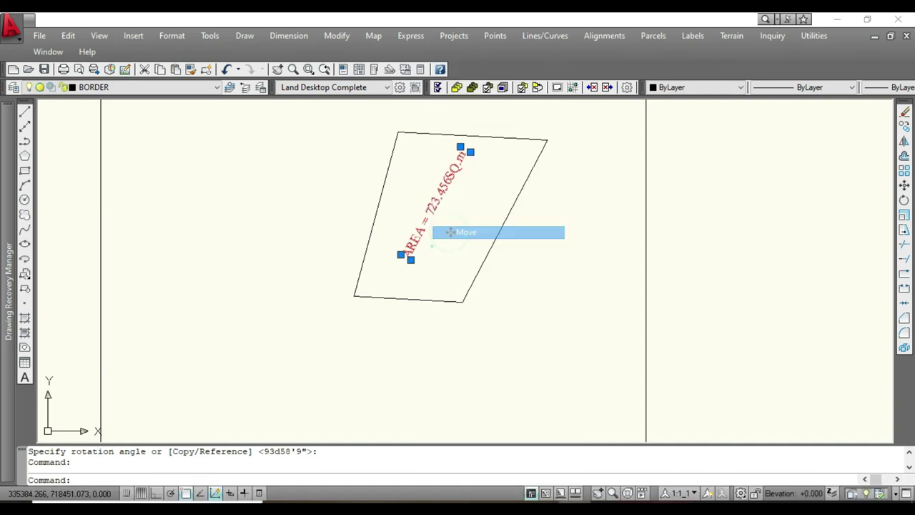
left_click(443, 239)
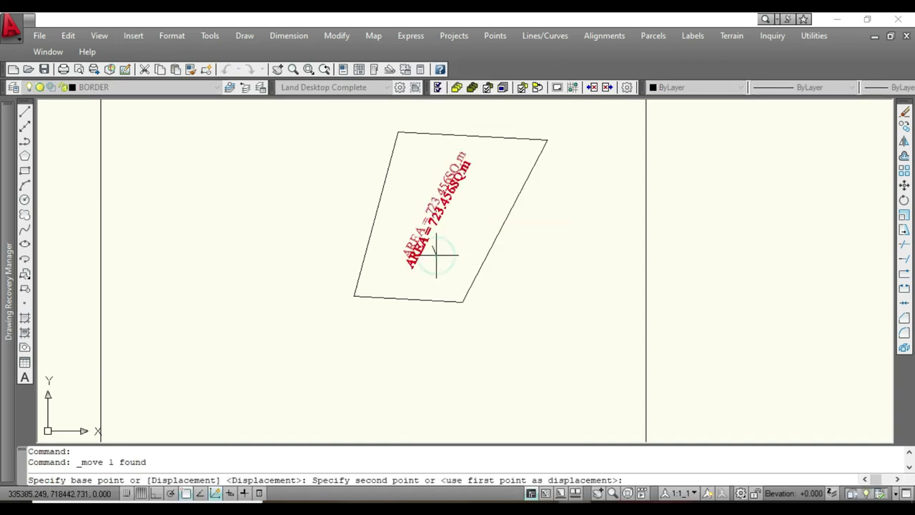
left_click(447, 249)
key("Delete")
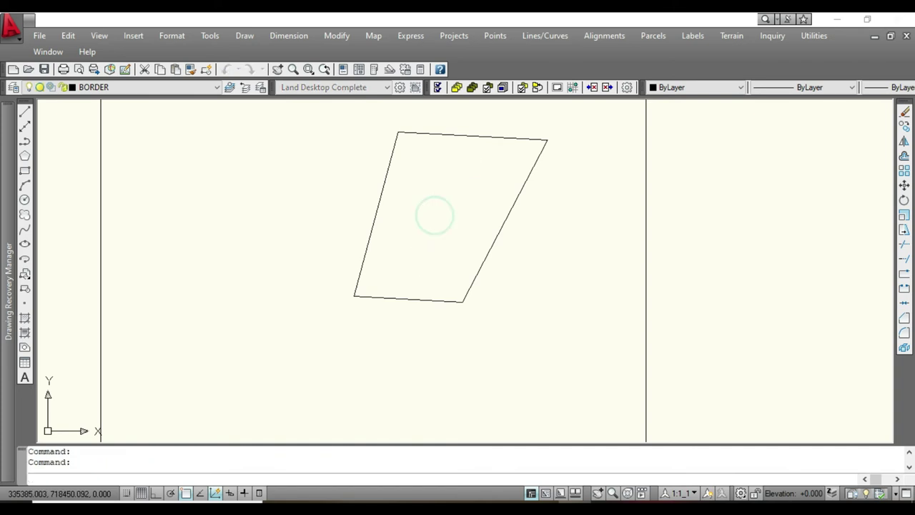
Step: Make the whole AREA = 723.456SQ.m text bold
double_click(525, 270)
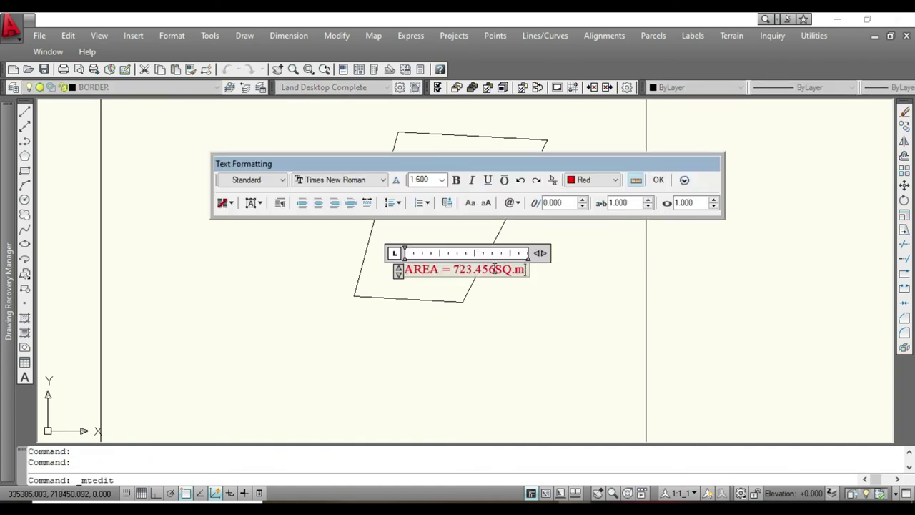
left_click_drag(462, 263, 400, 268)
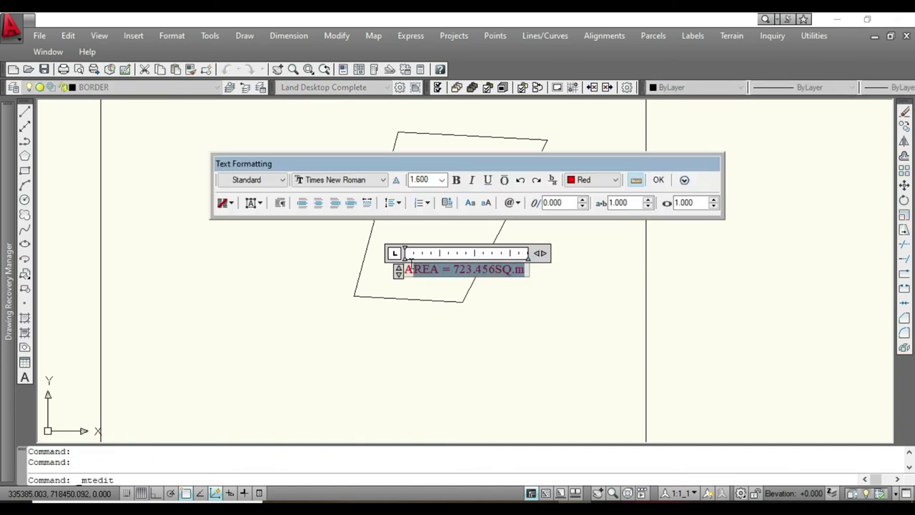
left_click(457, 180)
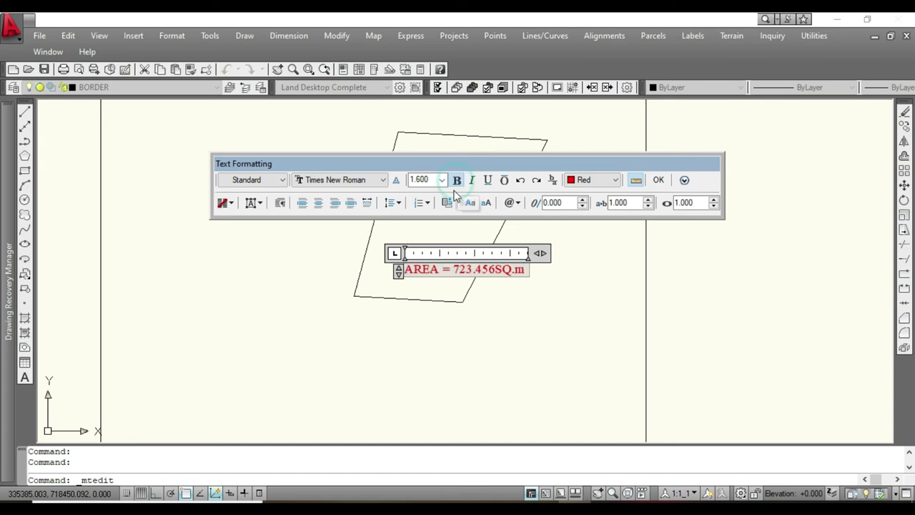
left_click(578, 337)
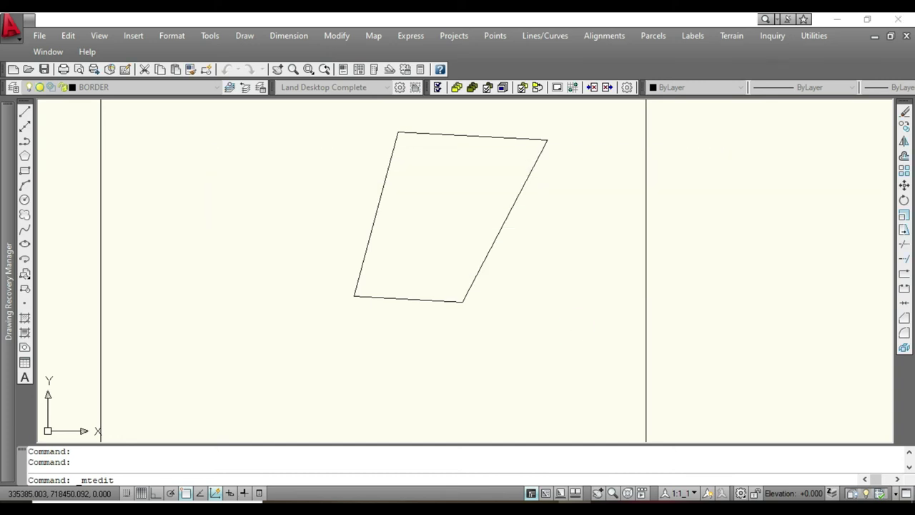
scroll(465, 252, "up", 8)
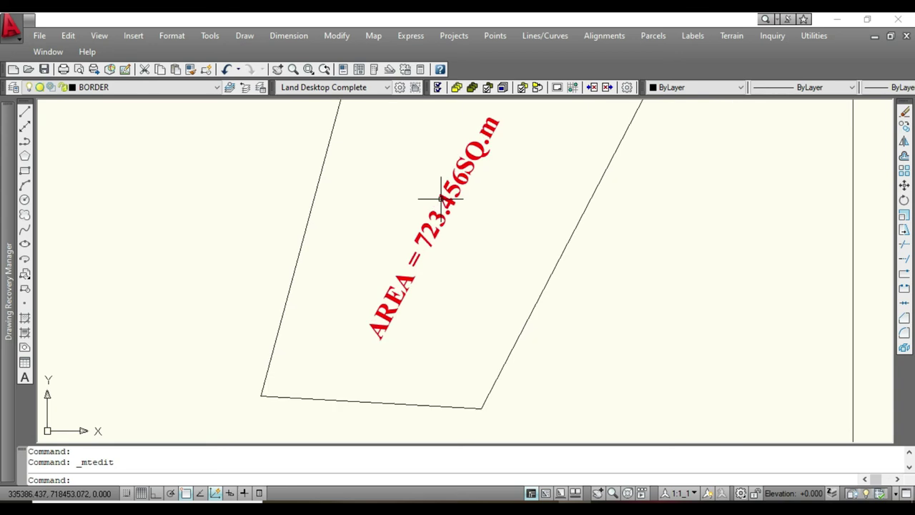
scroll(441, 199, "down", 4)
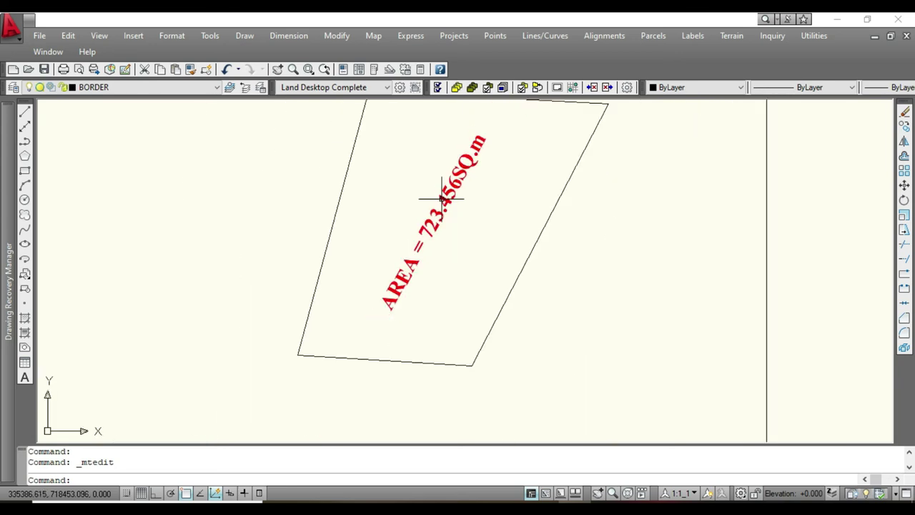
Step: Set the parcel outline's colour to Red with the Color Control, then deselect it
left_click(533, 237)
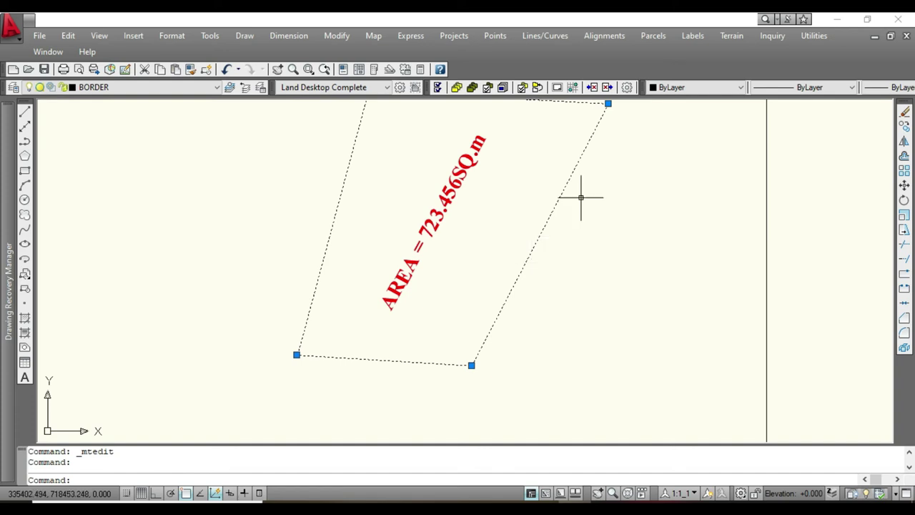
left_click(704, 88)
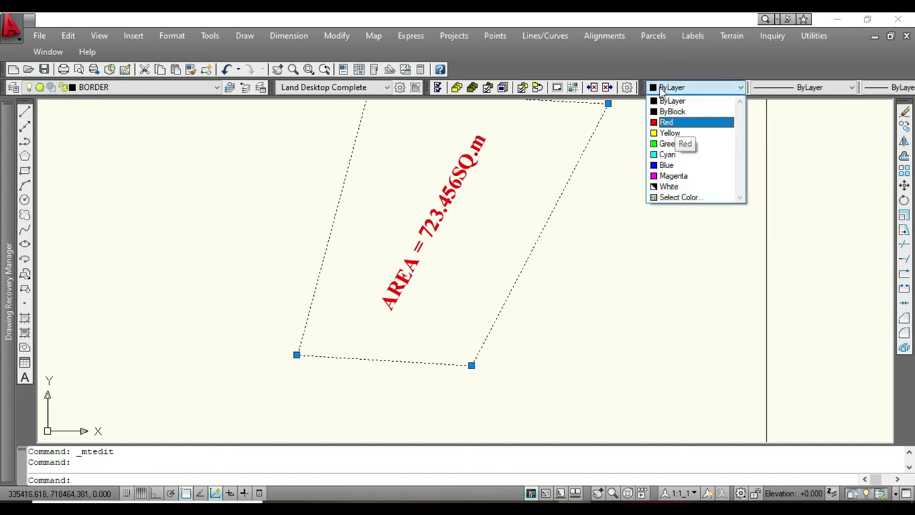
left_click(591, 188)
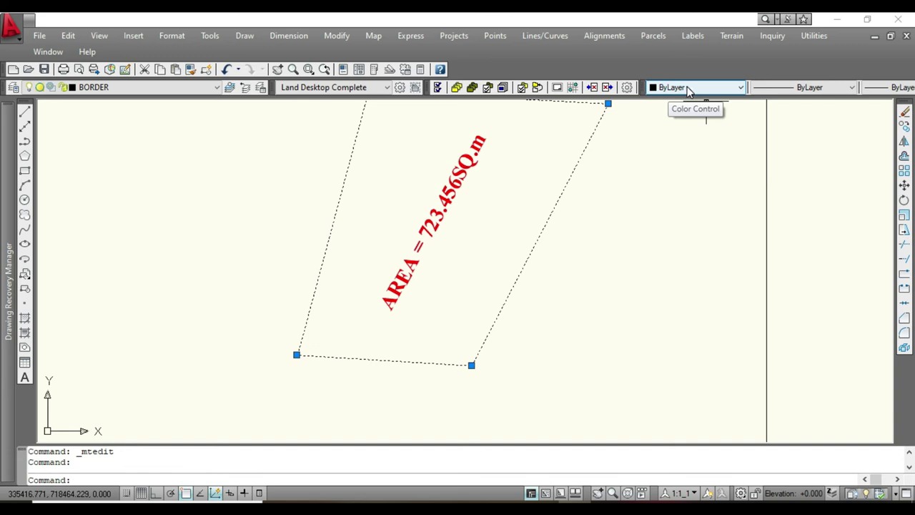
left_click(687, 88)
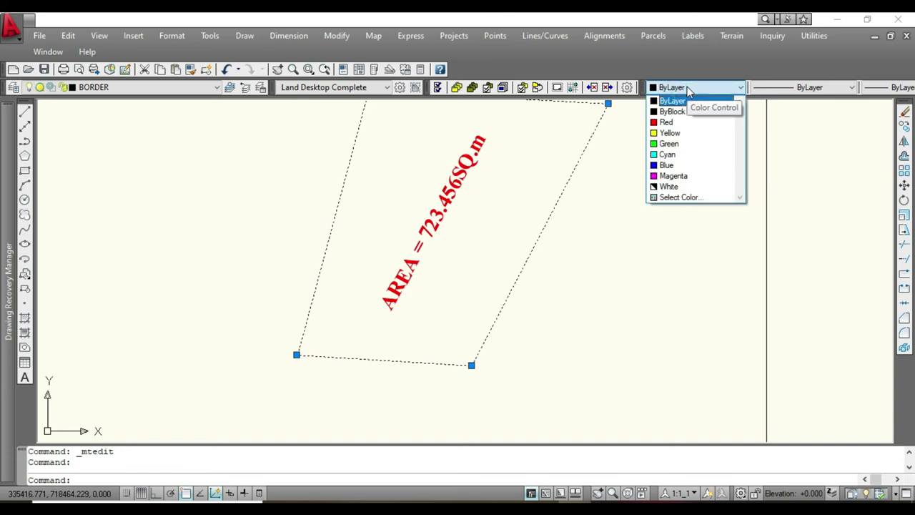
left_click(670, 123)
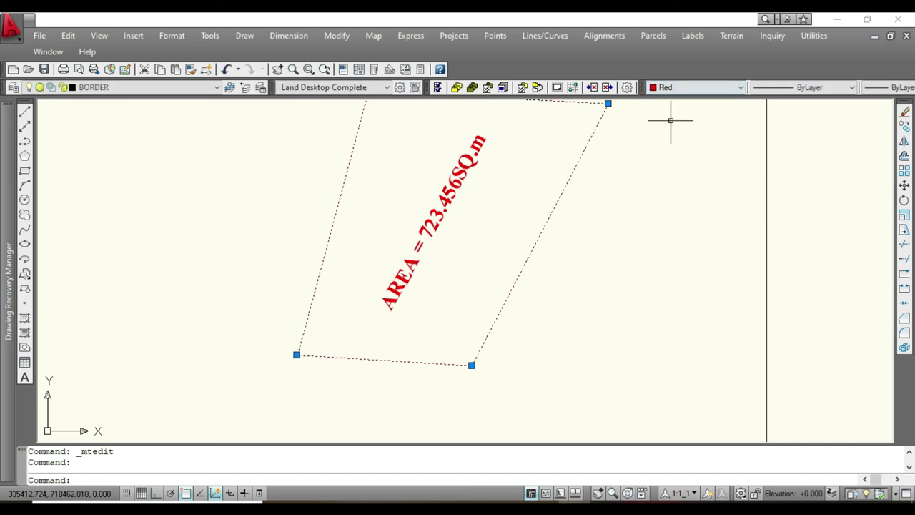
scroll(591, 179, "down", 2)
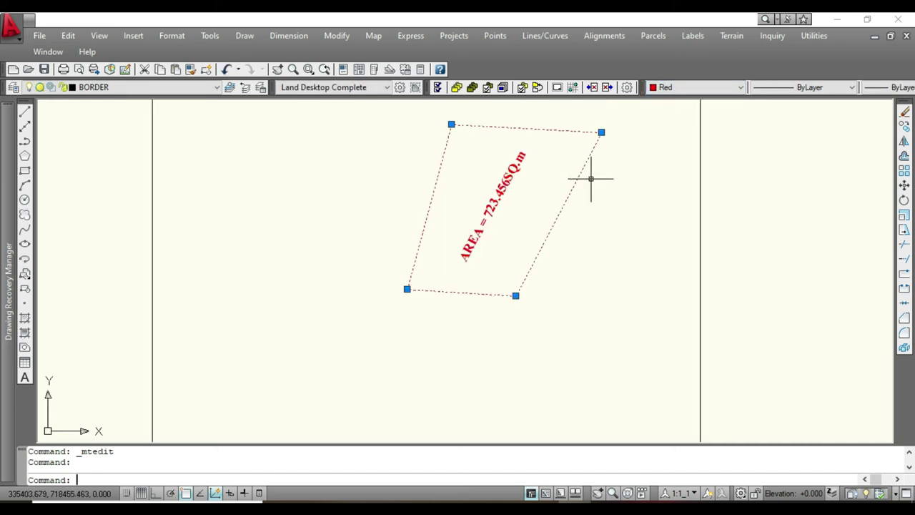
key("Escape")
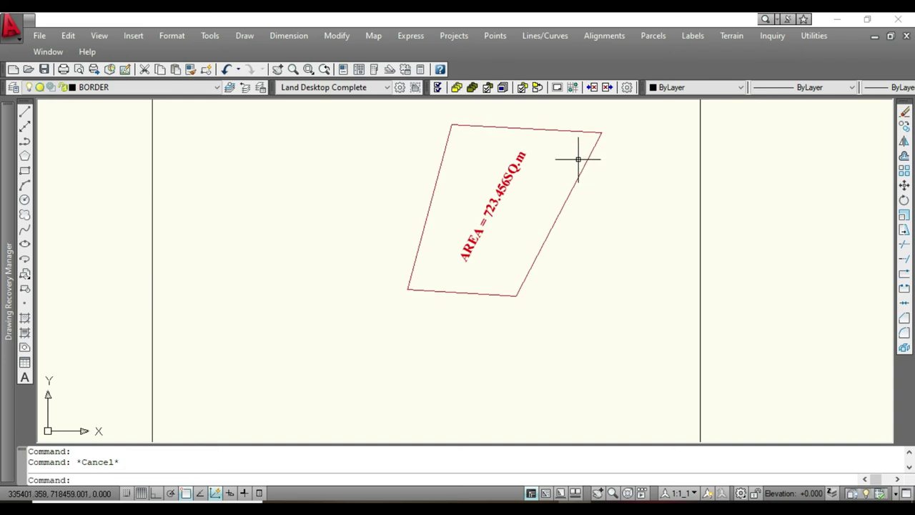
Step: Adjust the view and reselect the red parcel outline
scroll(567, 146, "up", 2)
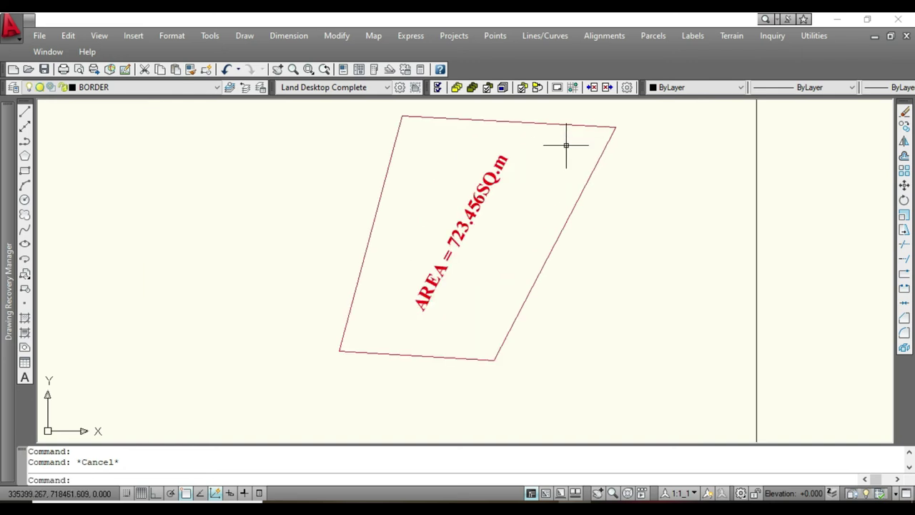
scroll(582, 193, "up", 2)
scroll(588, 216, "down", 3)
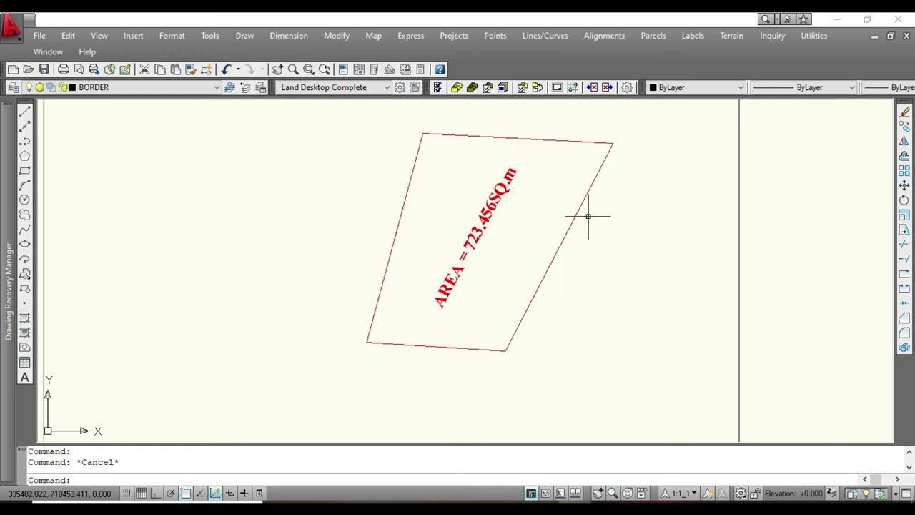
scroll(587, 216, "down", 2)
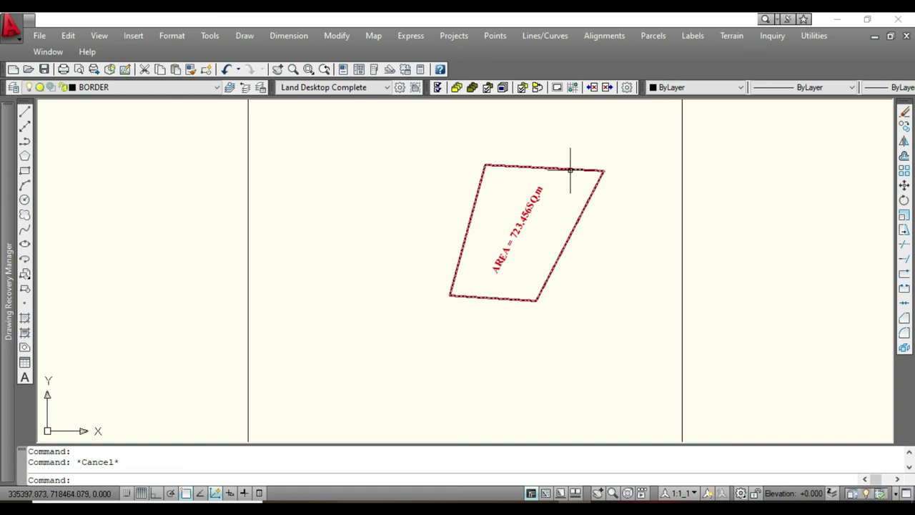
mouse_move(569, 170)
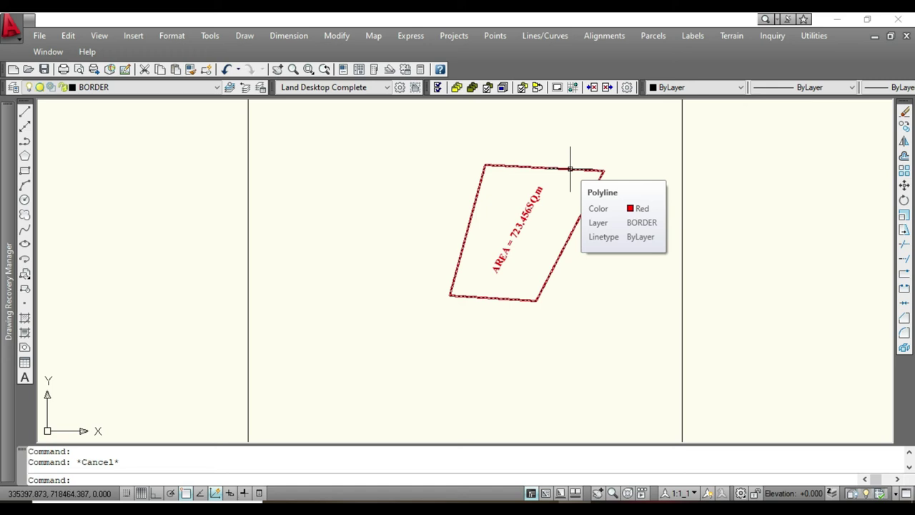
left_click(570, 169)
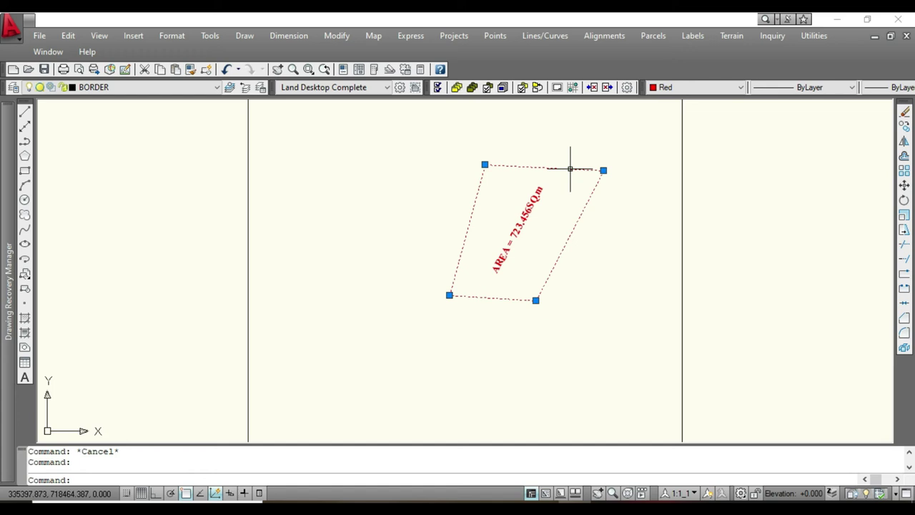
Step: Add dynamic bearing, distance and arrow labels to every parcel edge
left_click(694, 37)
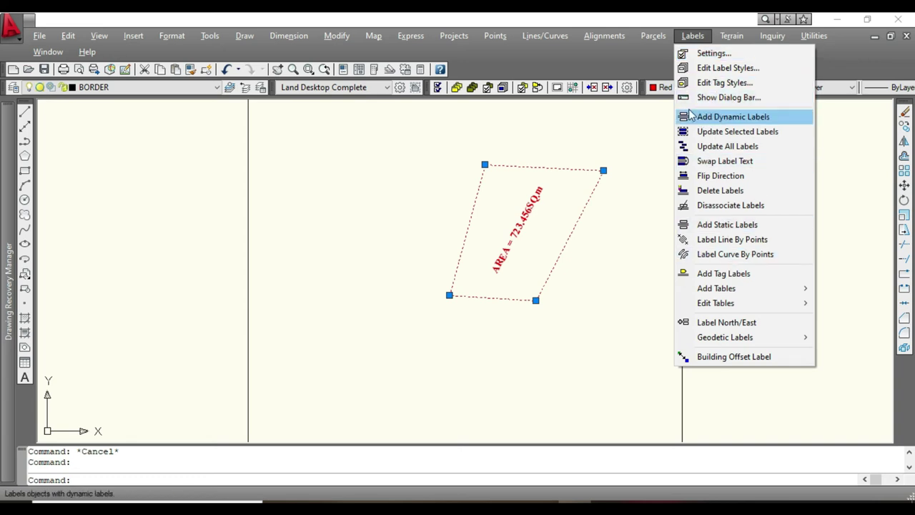
left_click(748, 119)
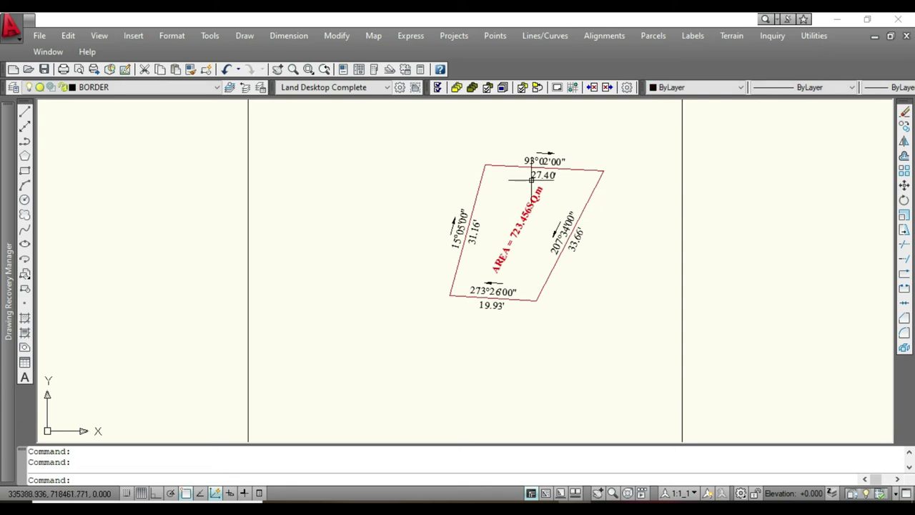
scroll(540, 175, "up", 6)
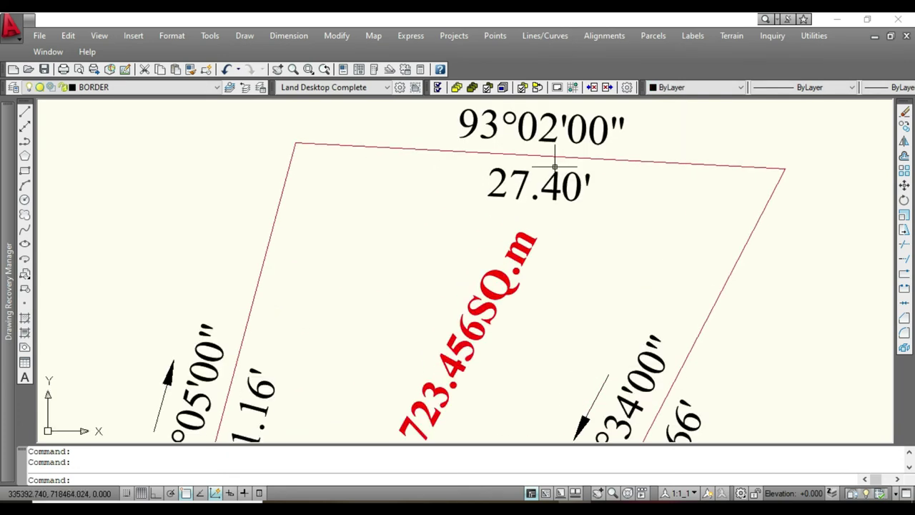
scroll(564, 154, "down", 4)
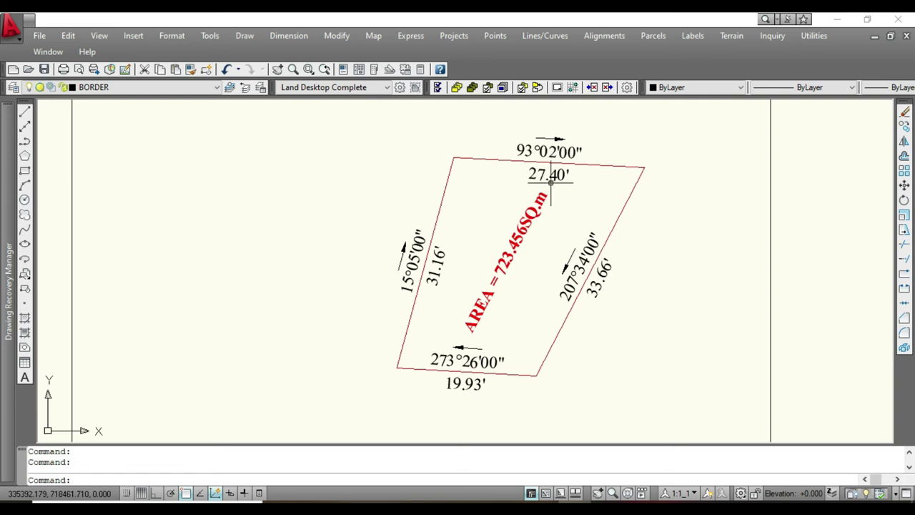
Step: Delete the top edge's 93°02'00" bearing text
scroll(550, 178, "up", 2)
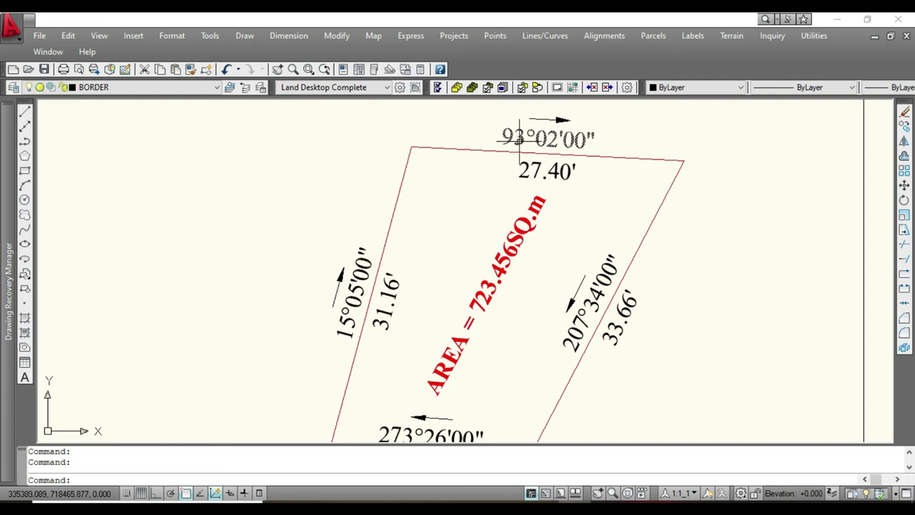
left_click(574, 141)
key("Delete")
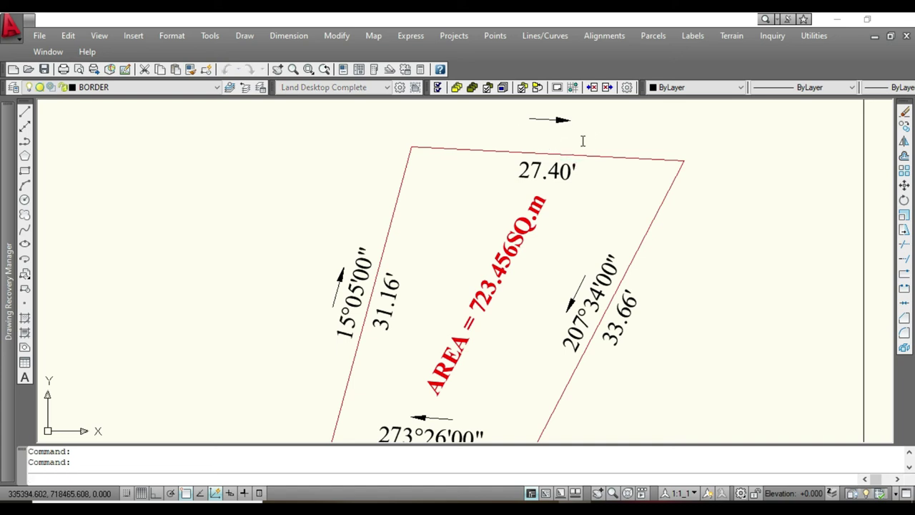
Step: Remove the seconds from the top bearing so it reads 93° 02'
left_click_drag(596, 138, 562, 139)
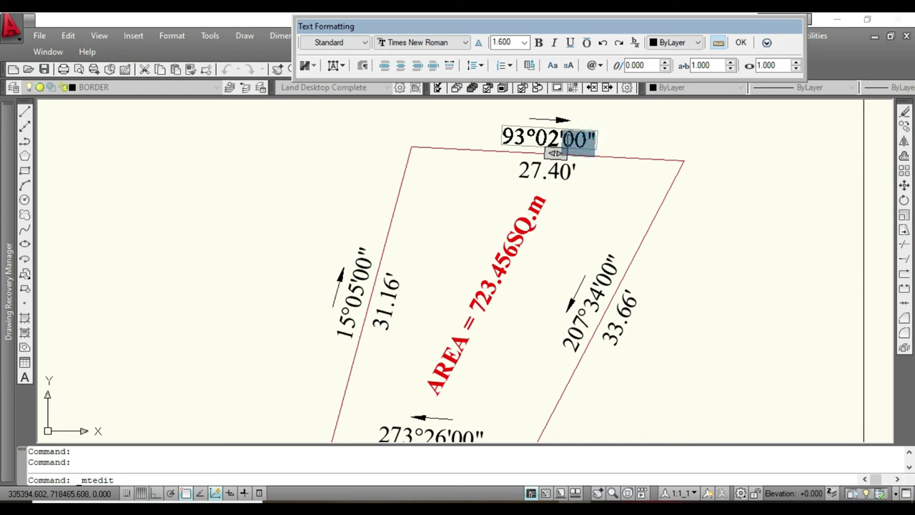
key("Delete")
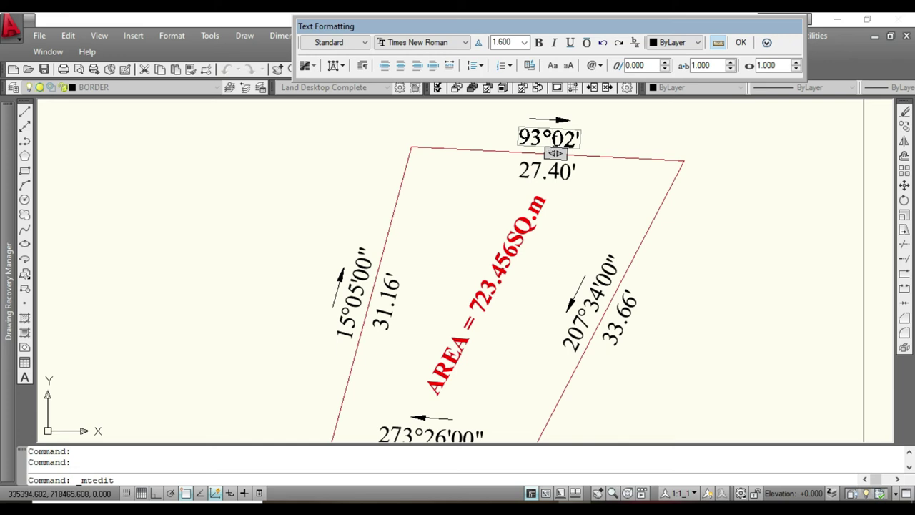
left_click(562, 170)
Step: Change the top distance label from 27.40' to 27.40m
double_click(562, 170)
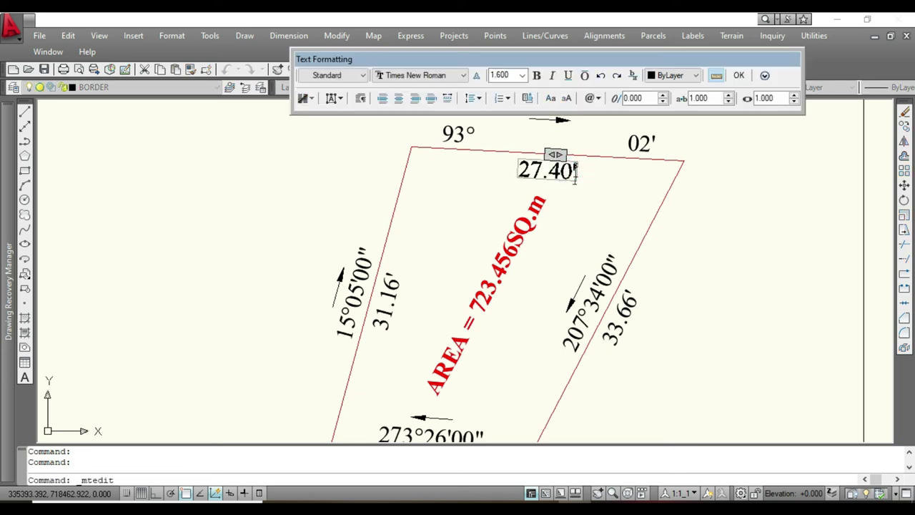
key("BackSpace")
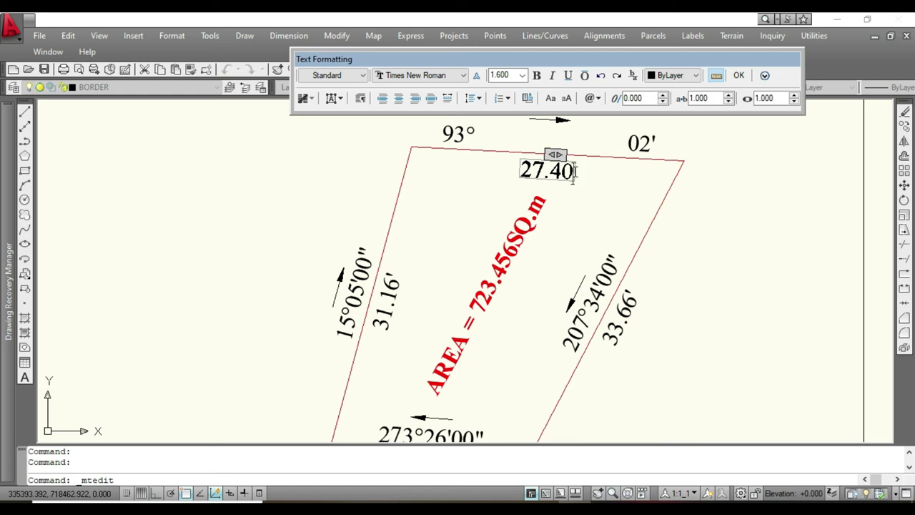
type("m")
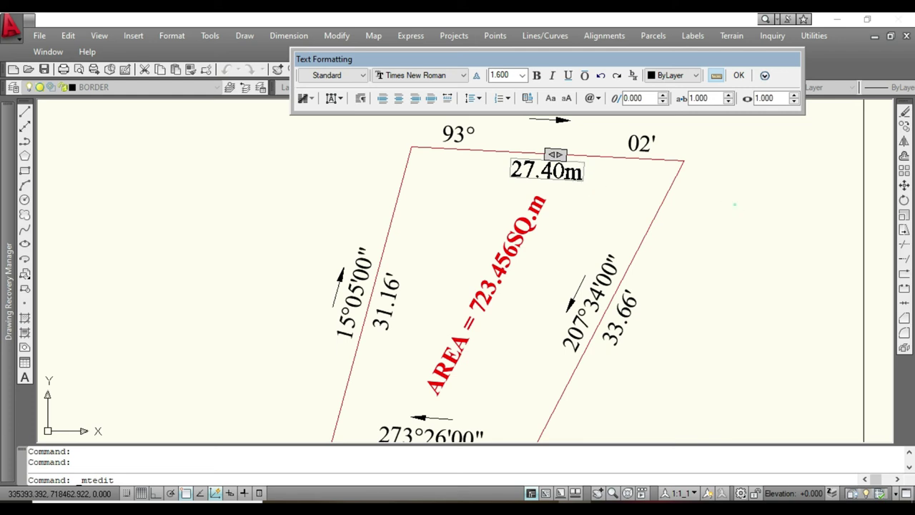
Step: Move the 207°34'00" bearing label further to the right
left_click(734, 205)
left_click(599, 300)
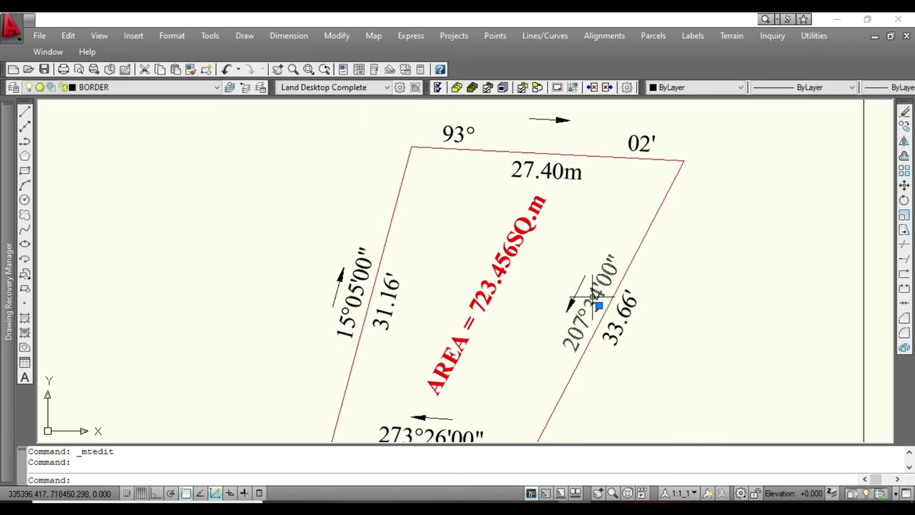
right_click(597, 300)
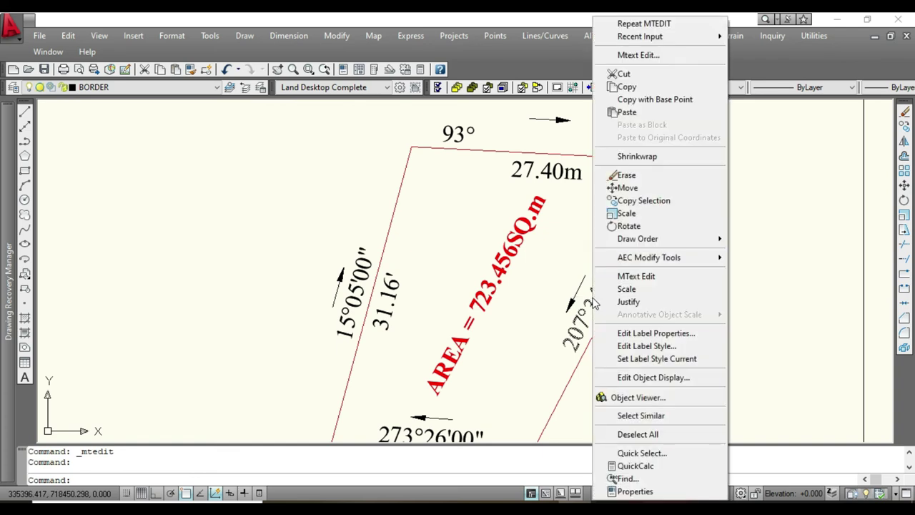
left_click(628, 189)
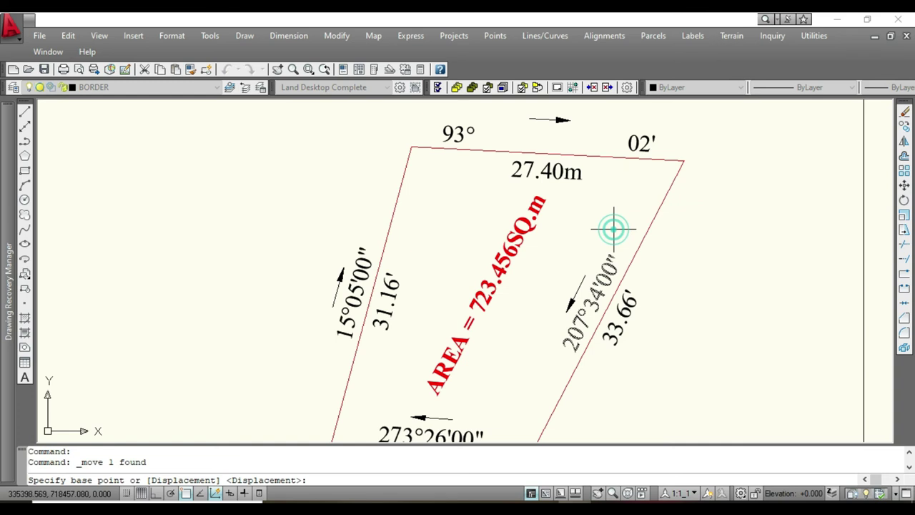
left_click(614, 229)
left_click(664, 256)
Step: Move the 33.66' distance label beside the east boundary line
left_click(625, 308)
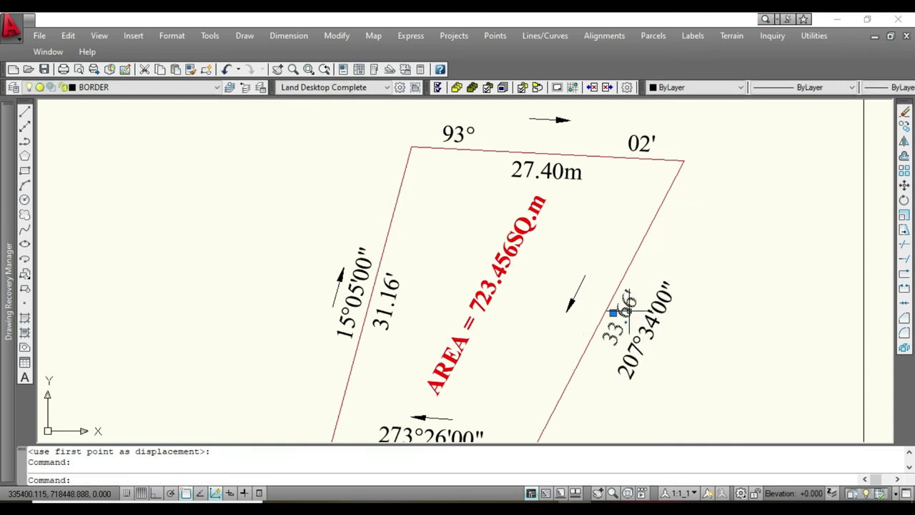
right_click(626, 312)
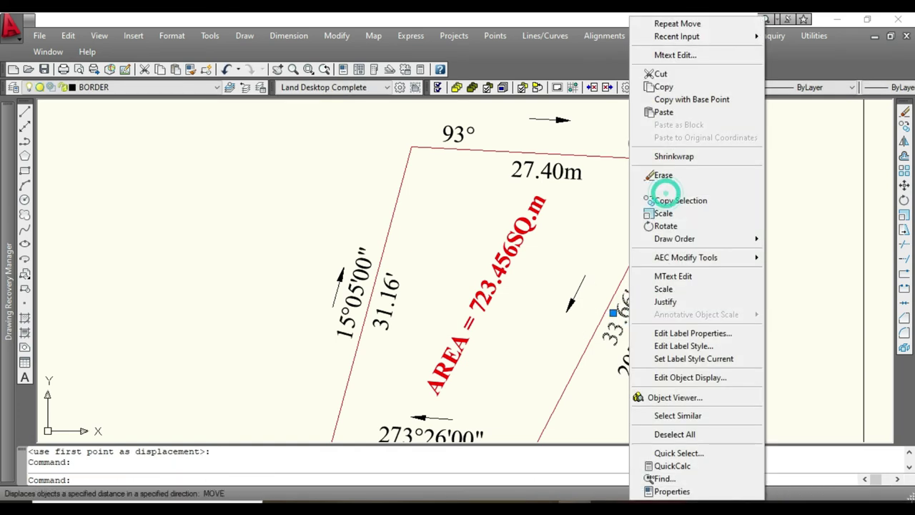
left_click(665, 189)
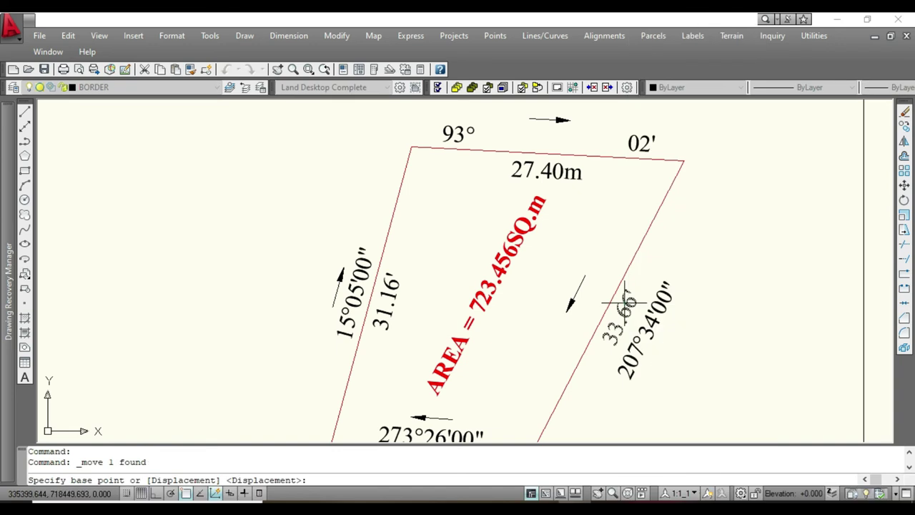
left_click(625, 304)
left_click(604, 286)
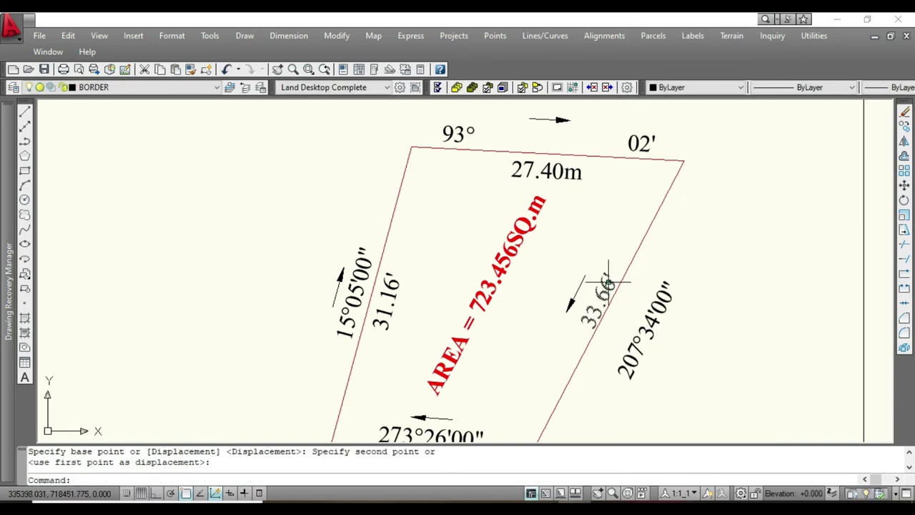
left_click(606, 282)
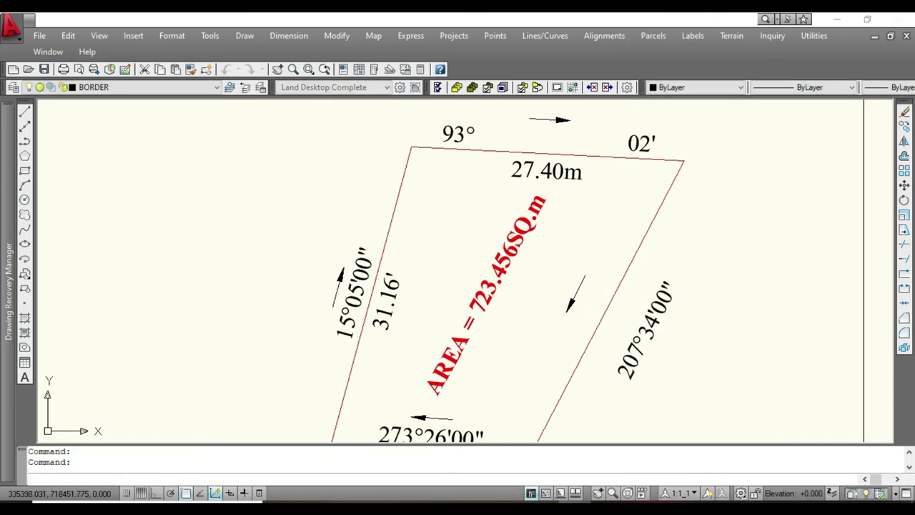
Step: Change the east distance text from 33.66' to 33.66m
double_click(615, 293)
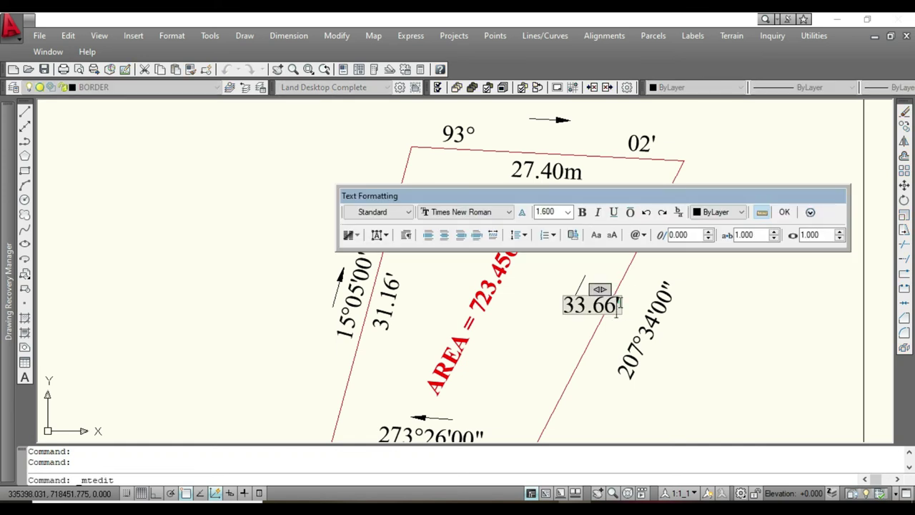
key("BackSpace")
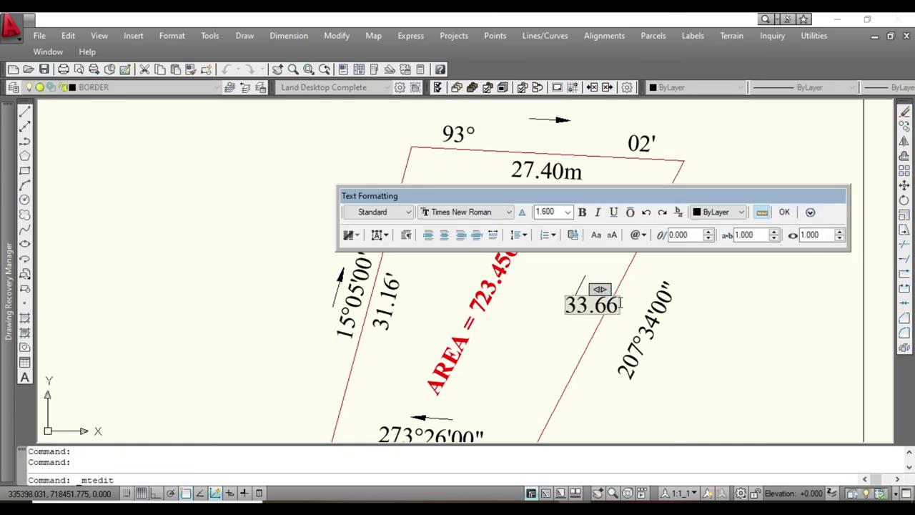
type("m")
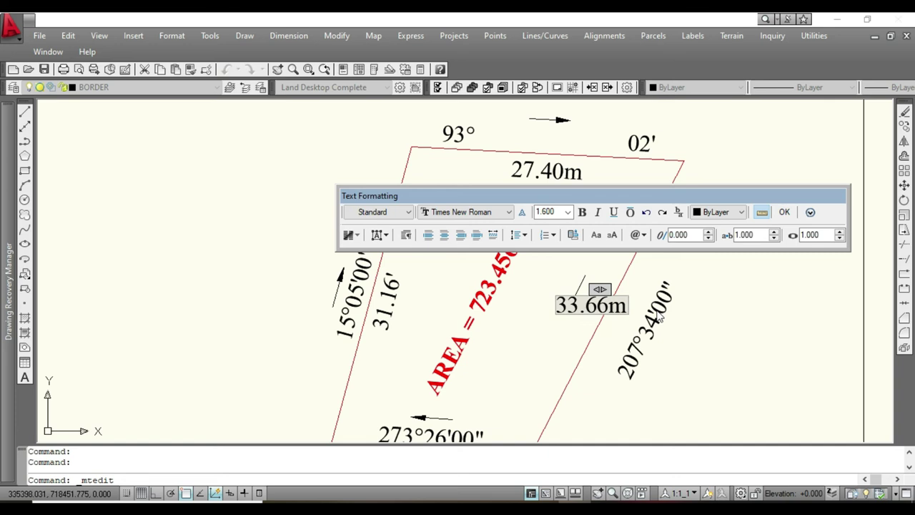
left_click(659, 315)
left_click(656, 309)
key("Delete")
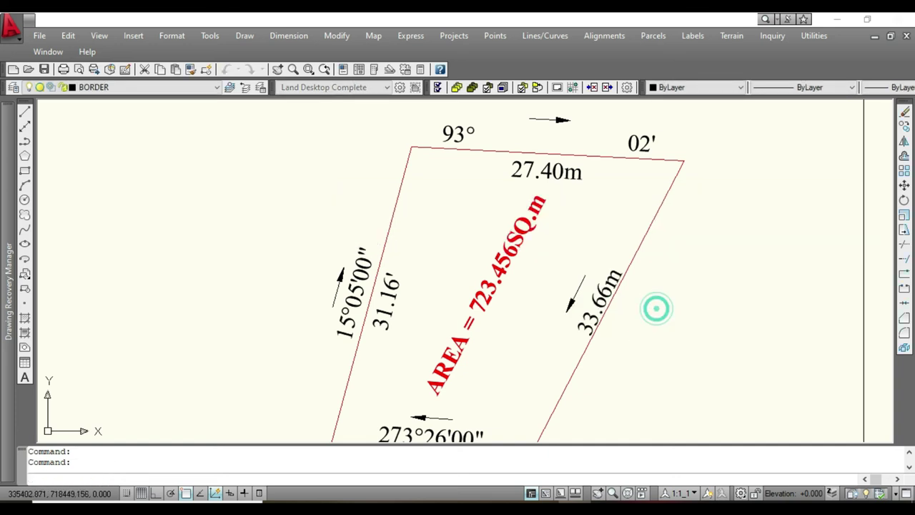
Step: Delete the 00" seconds from the east bearing and space 207° apart from 34'
double_click(658, 311)
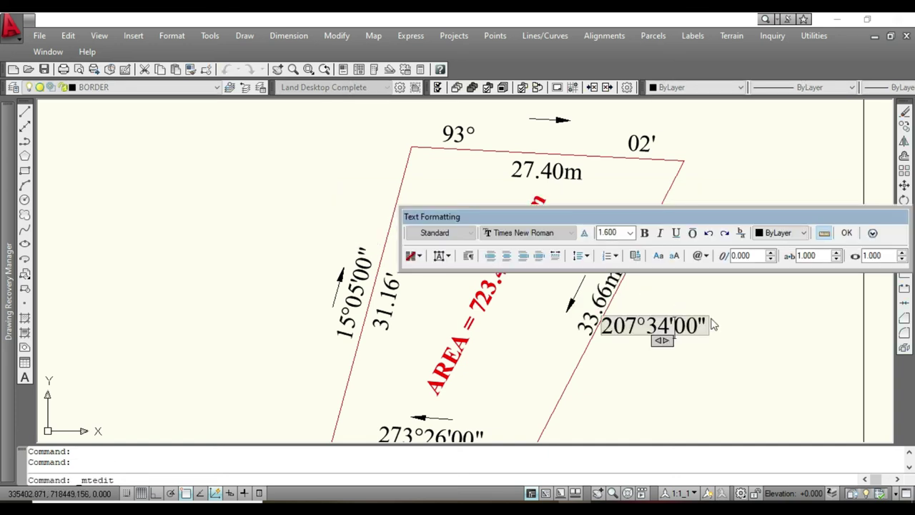
left_click_drag(705, 324, 675, 325)
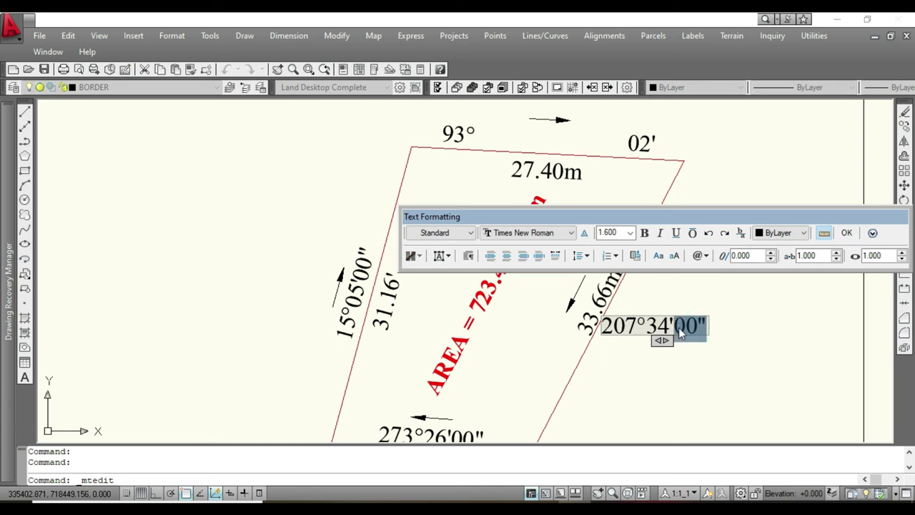
key("Delete")
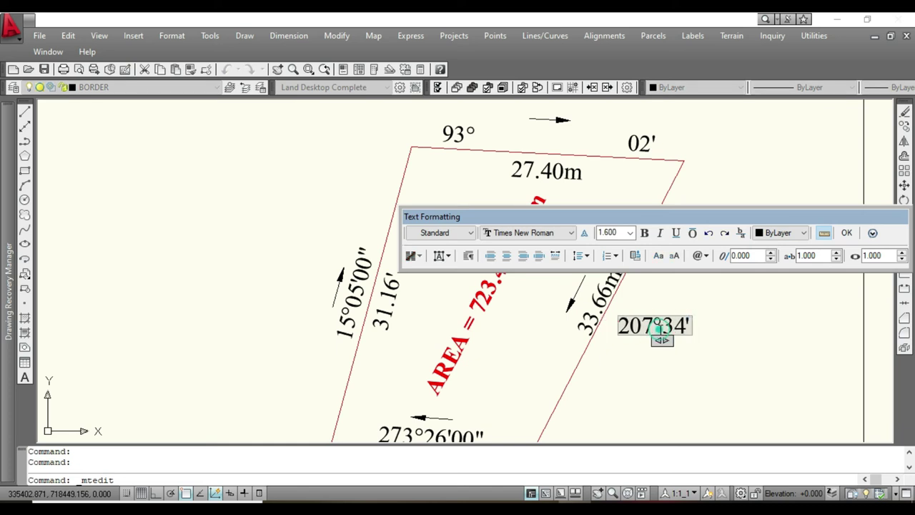
left_click(661, 326)
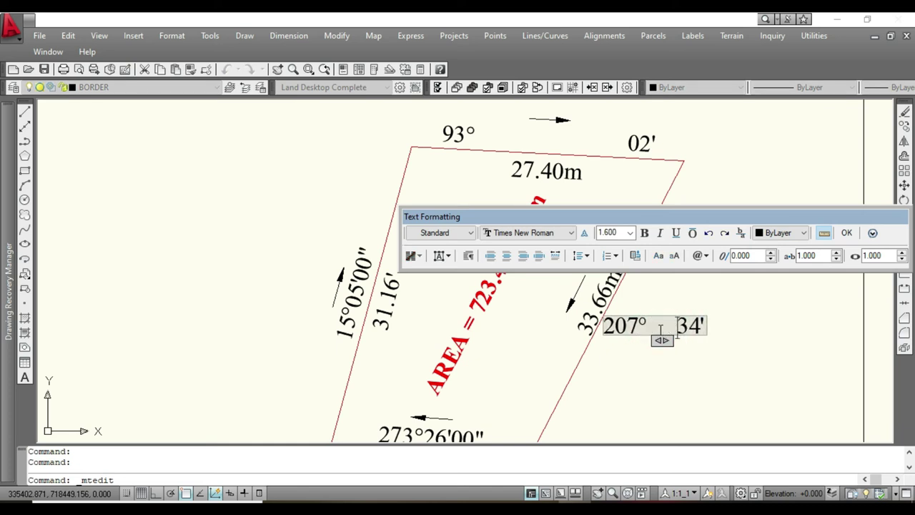
left_click(671, 370)
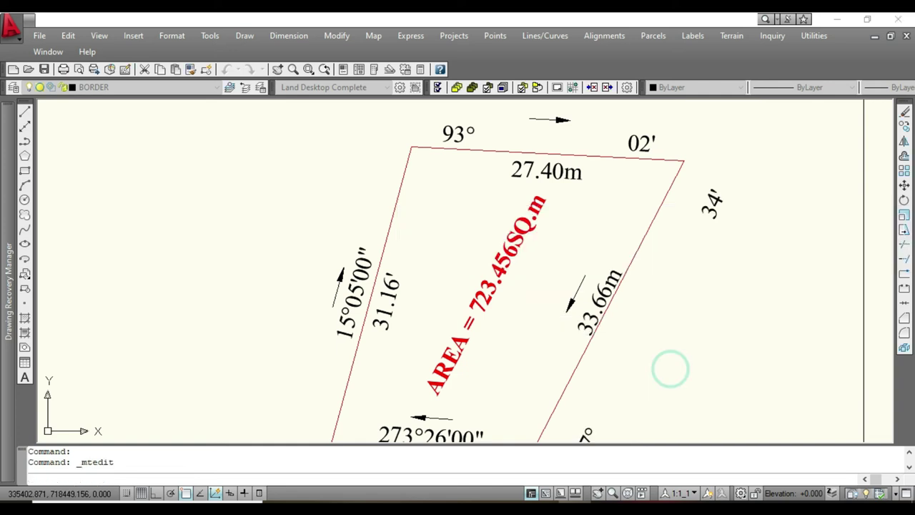
Step: Move the 34' part of the east bearing to the parcel's top-right corner
scroll(694, 302, "down", 5)
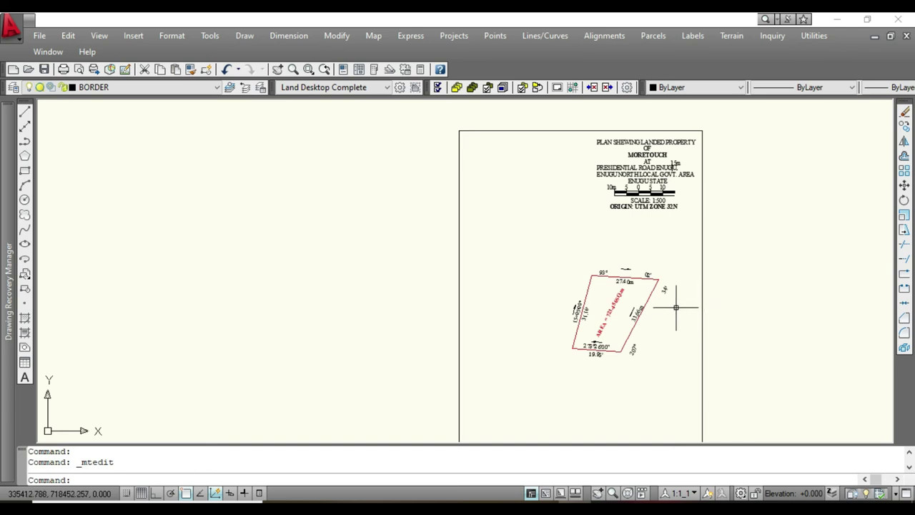
scroll(679, 304, "up", 5)
scroll(672, 302, "up", 2)
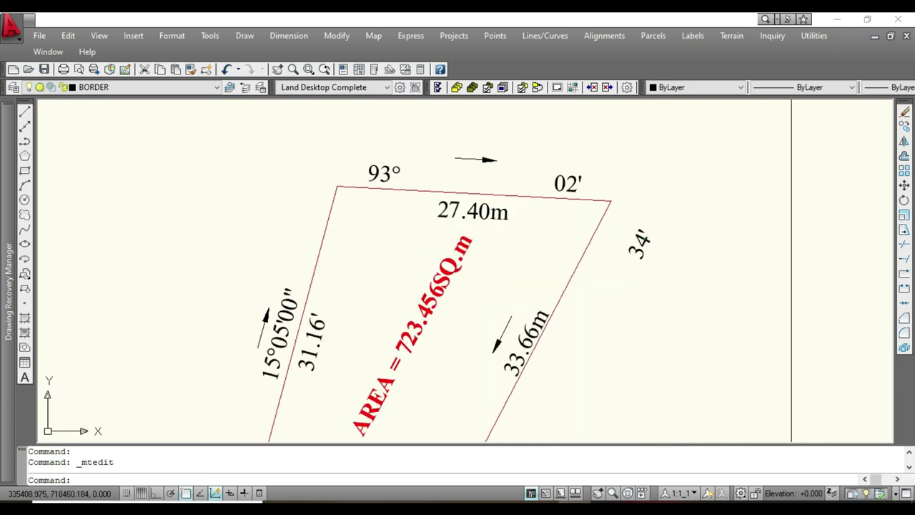
left_click(639, 239)
right_click(656, 280)
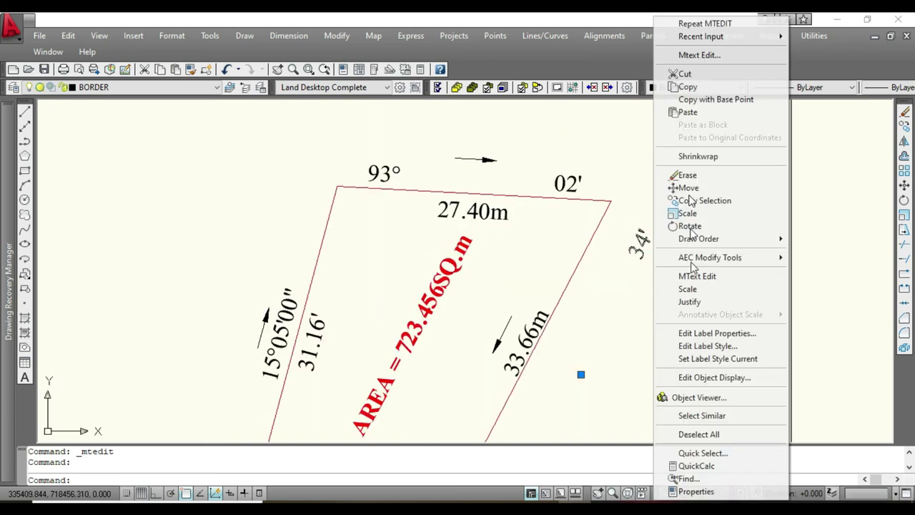
left_click(688, 189)
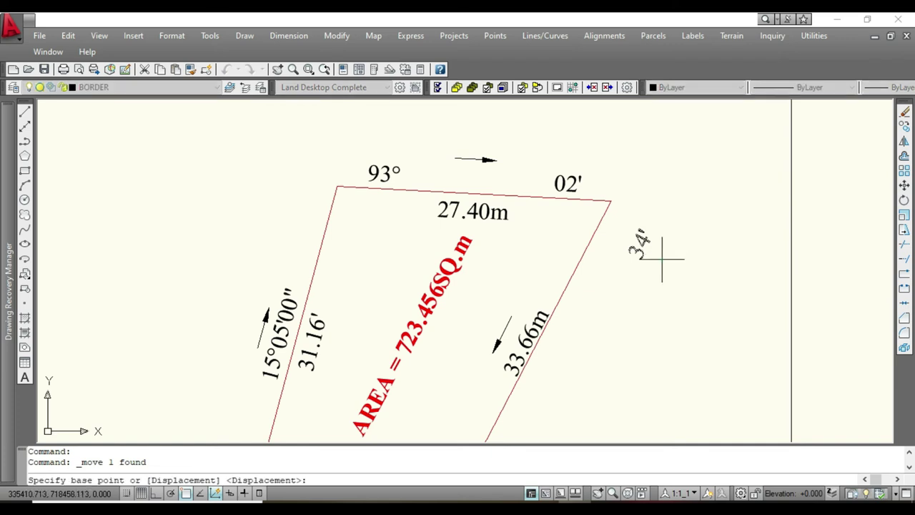
left_click(661, 259)
scroll(657, 261, "down", 2)
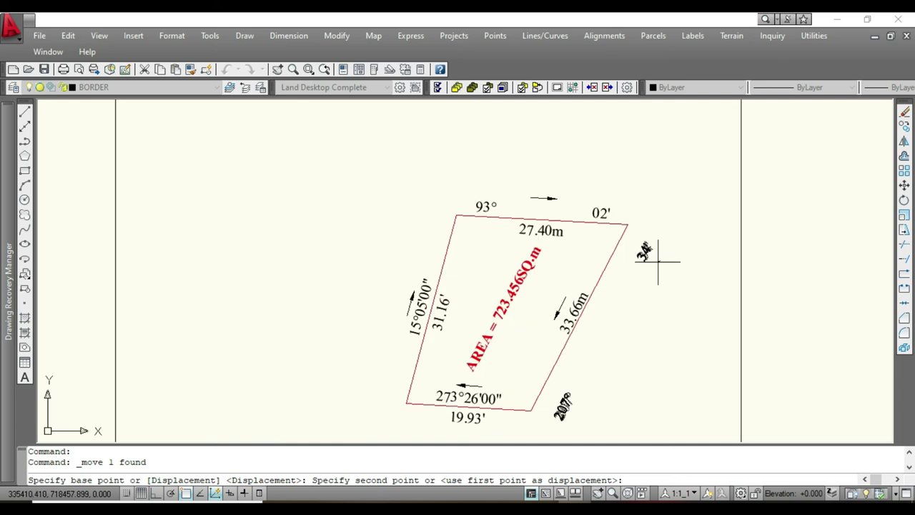
scroll(658, 261, "down", 2)
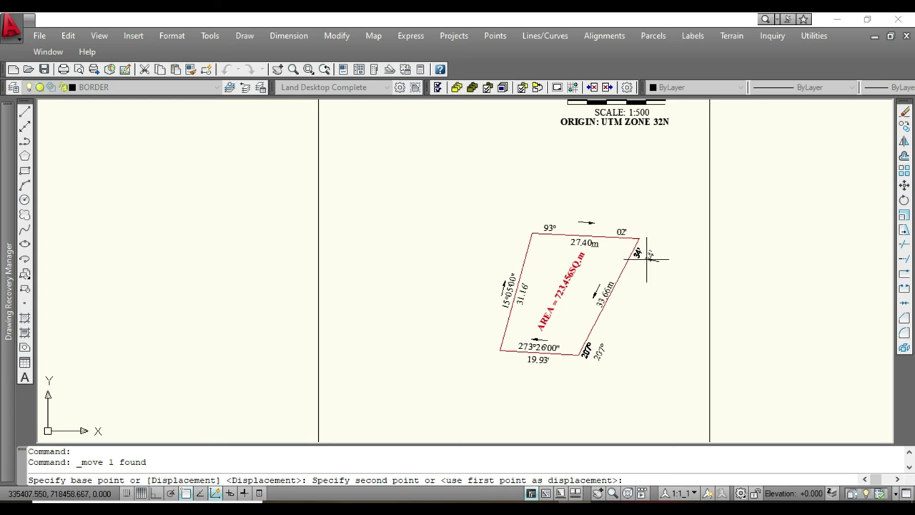
left_click(643, 256)
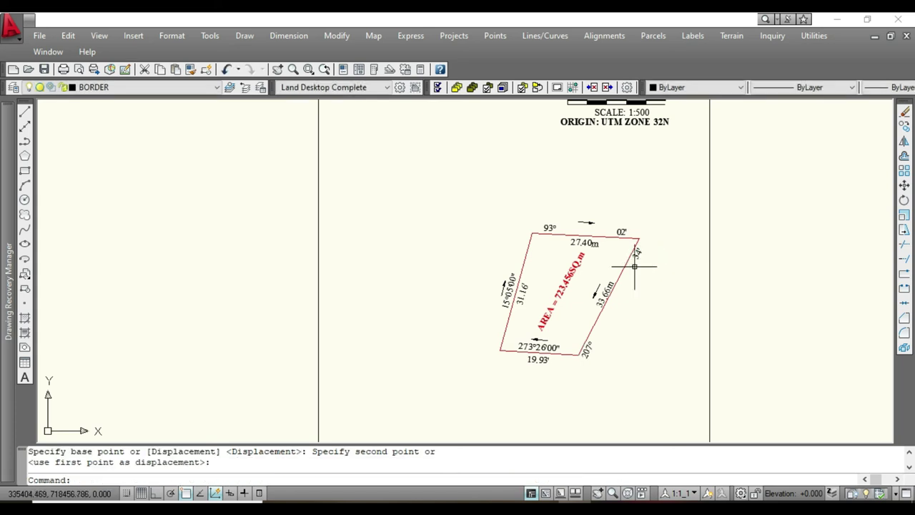
Step: Move the 19.93' distance label above the south bearing
scroll(535, 357, "up", 5)
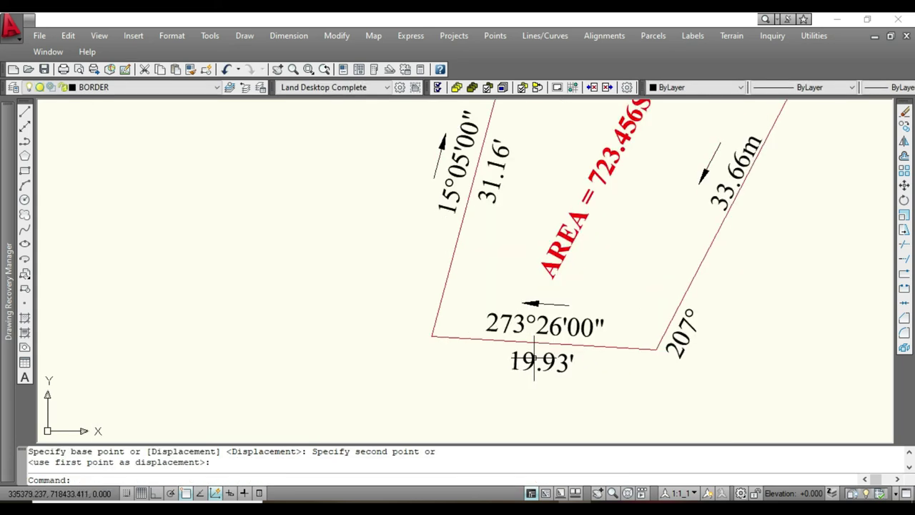
scroll(534, 357, "up", 2)
left_click(533, 363)
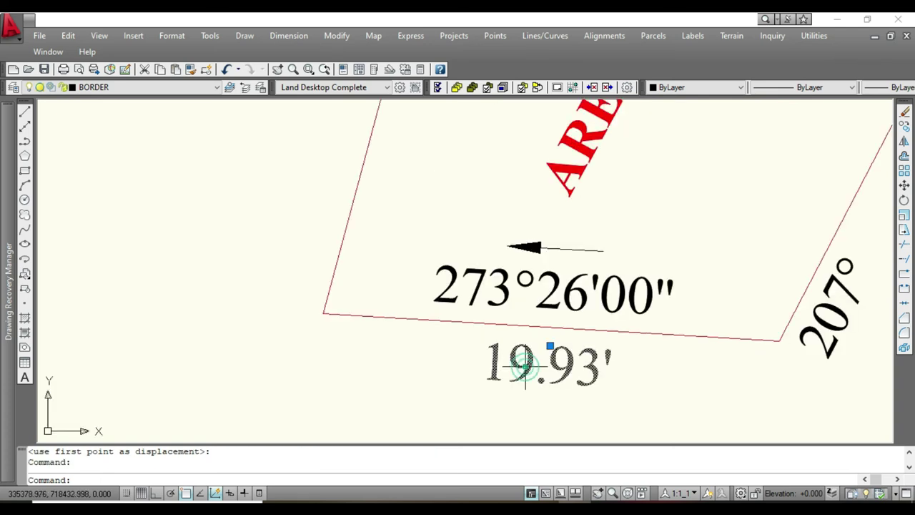
right_click(526, 370)
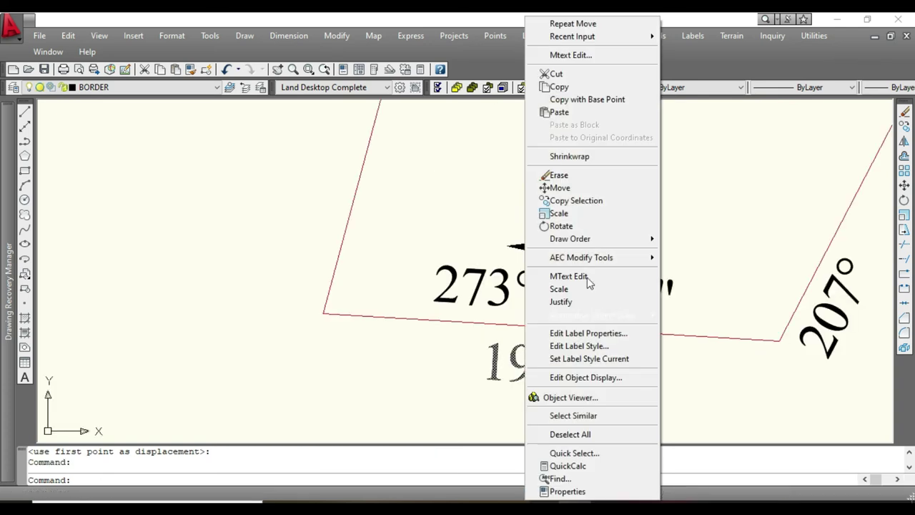
left_click(557, 190)
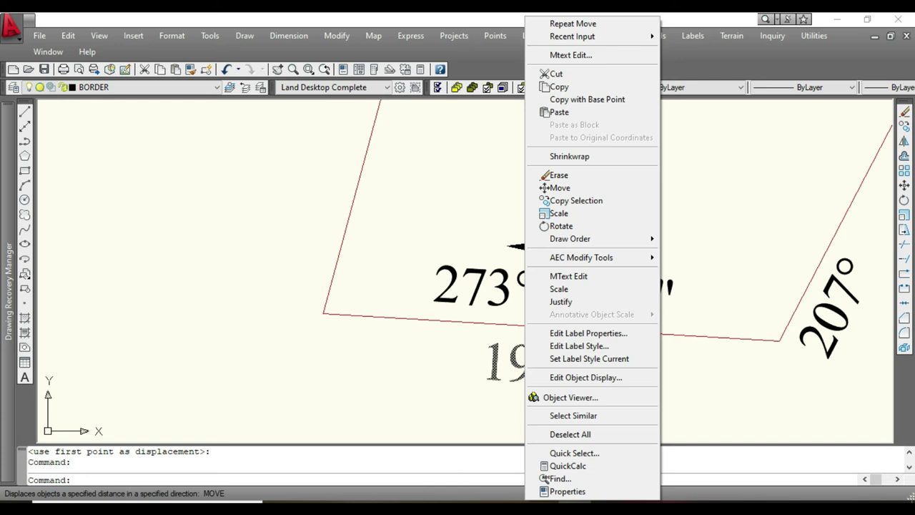
left_click(511, 363)
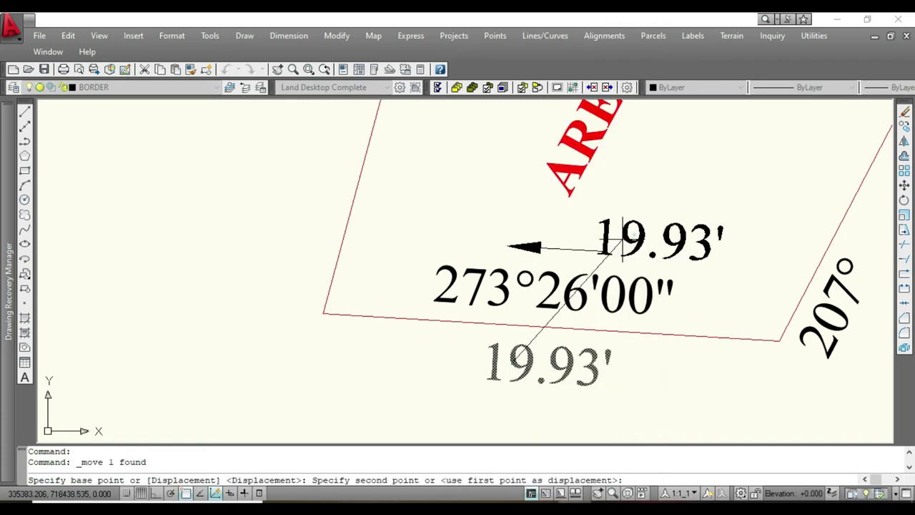
left_click(510, 363)
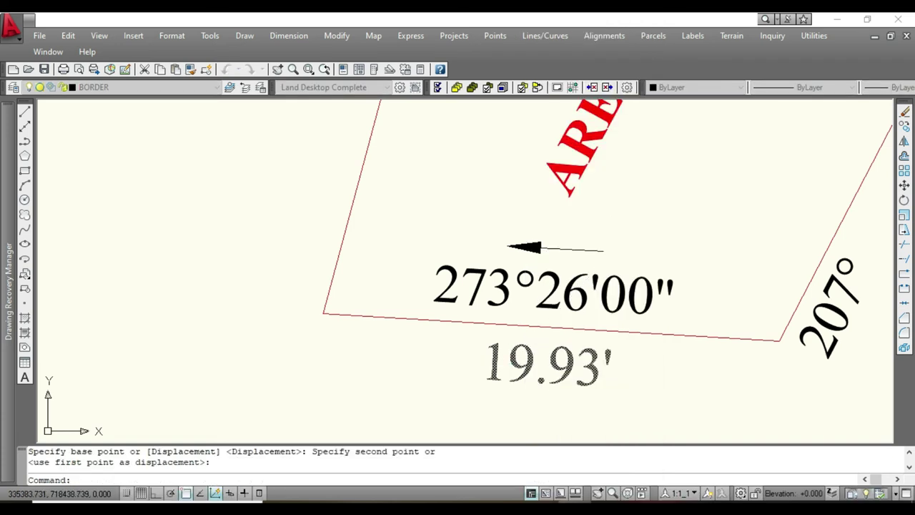
Step: Drop the 273°26'00" bearing label below the bottom edge
left_click(608, 286)
right_click(607, 286)
left_click(643, 188)
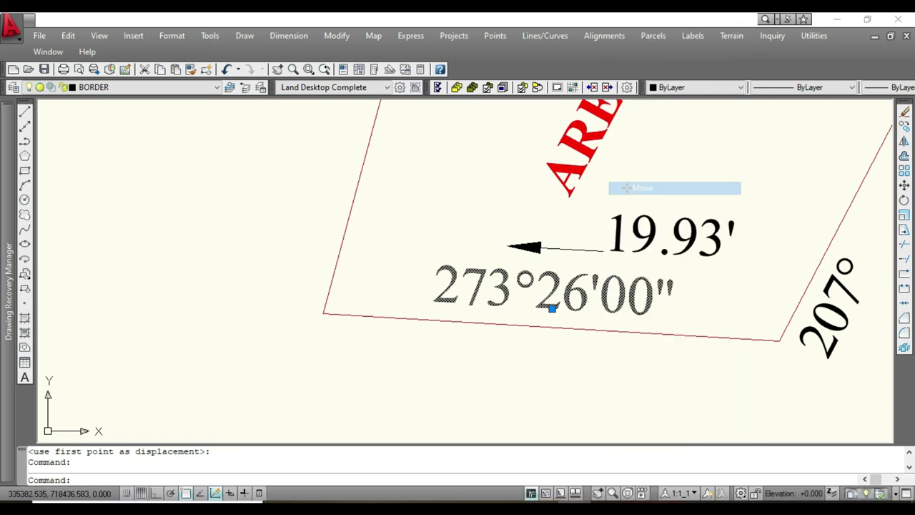
left_click(577, 295)
left_click(568, 355)
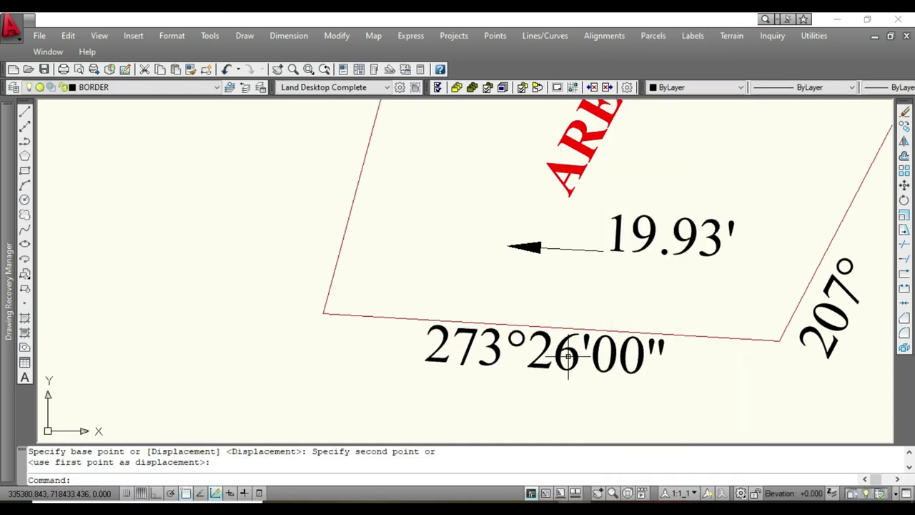
Step: Move the 19.93' label to sit just above the bottom edge
left_click(644, 229)
right_click(643, 230)
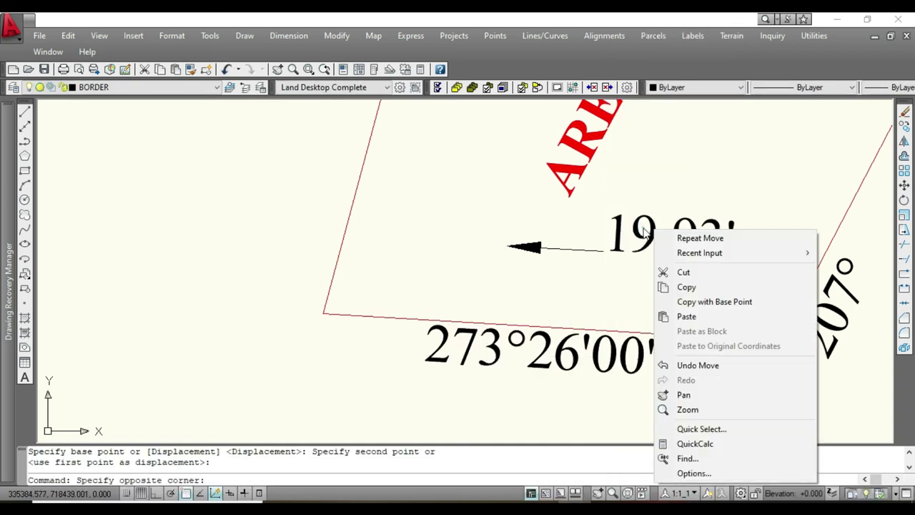
left_click(644, 229)
left_click(644, 228)
right_click(645, 227)
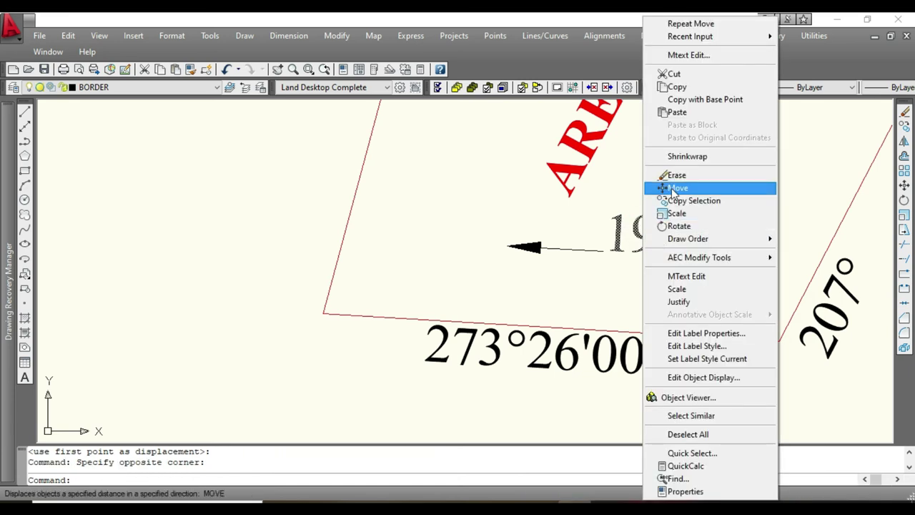
left_click(674, 188)
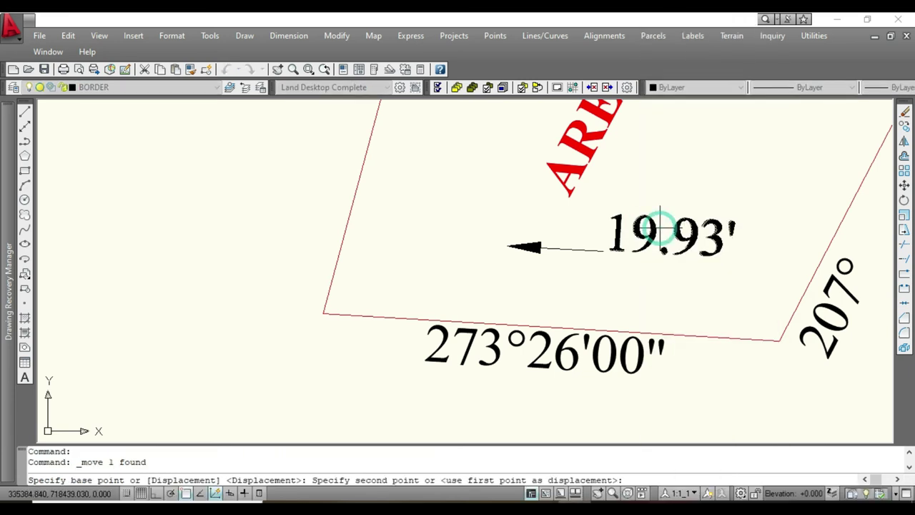
left_click(587, 300)
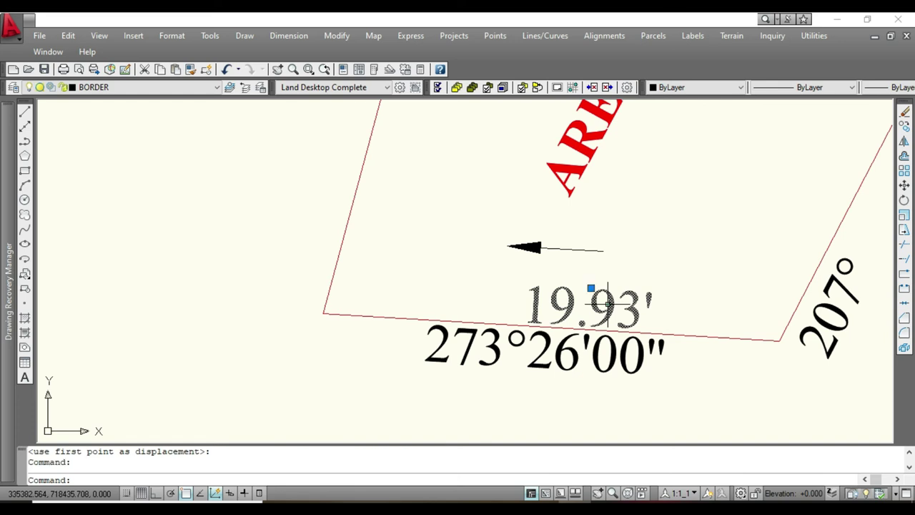
key("Delete")
key("ctrl+z")
Step: Change the bottom distance text from 19.93' to 19.93m
double_click(629, 306)
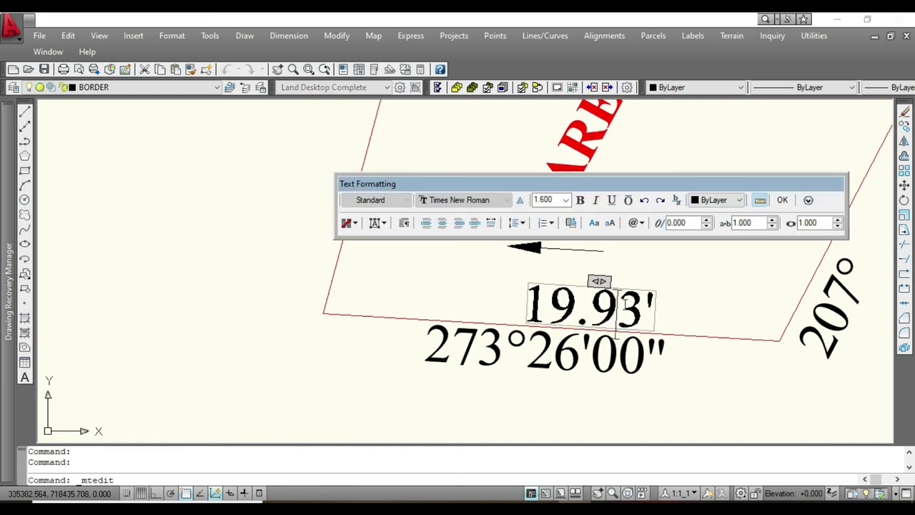
key("BackSpace")
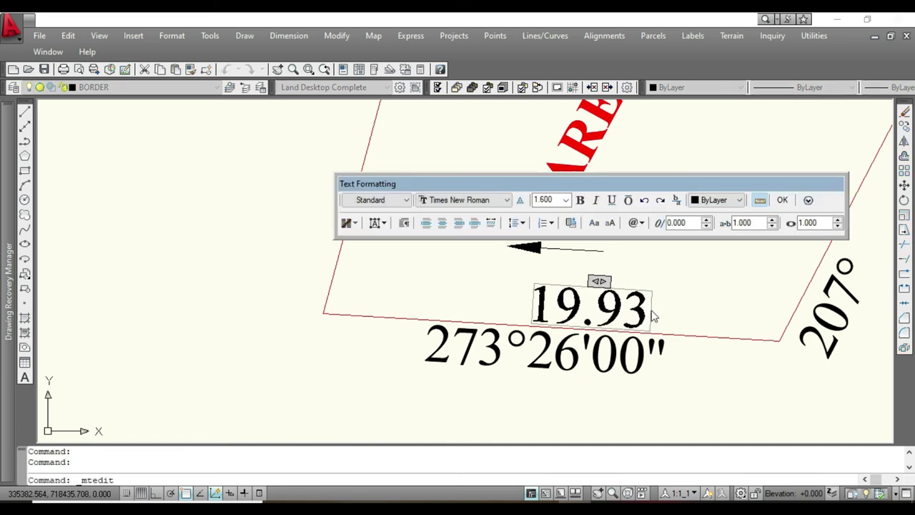
type("m")
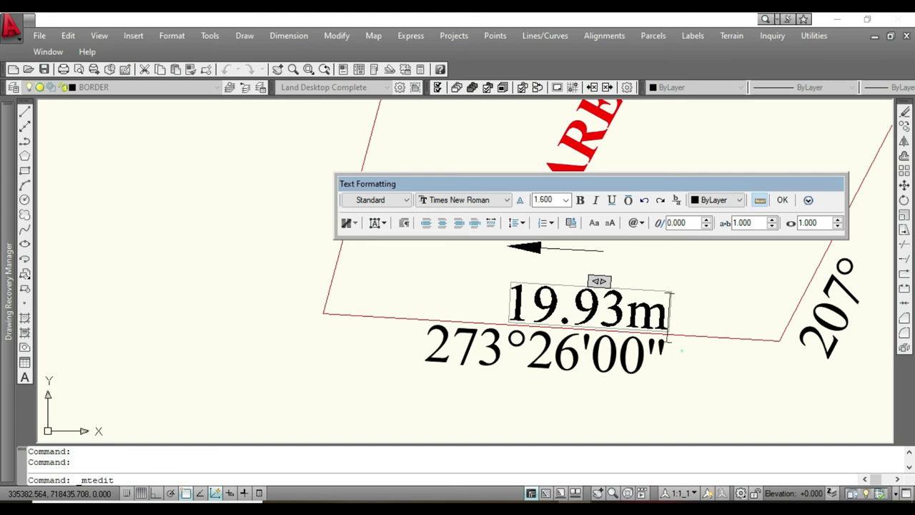
left_click(682, 350)
left_click(609, 350)
key("Delete")
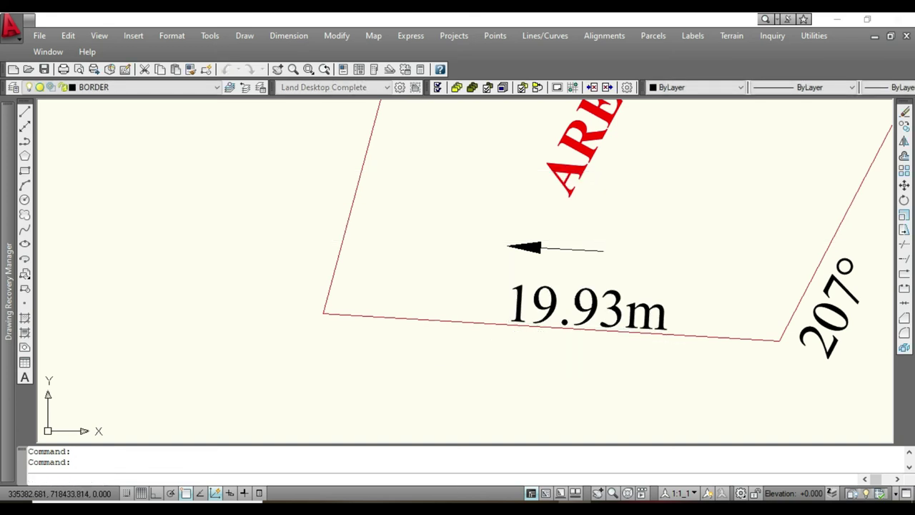
Step: Cut the bottom-edge bearing 273°26'00" down to 273° 26', dropping the seconds and spacing the parts apart
double_click(614, 348)
left_click_drag(666, 356, 590, 355)
key("Delete")
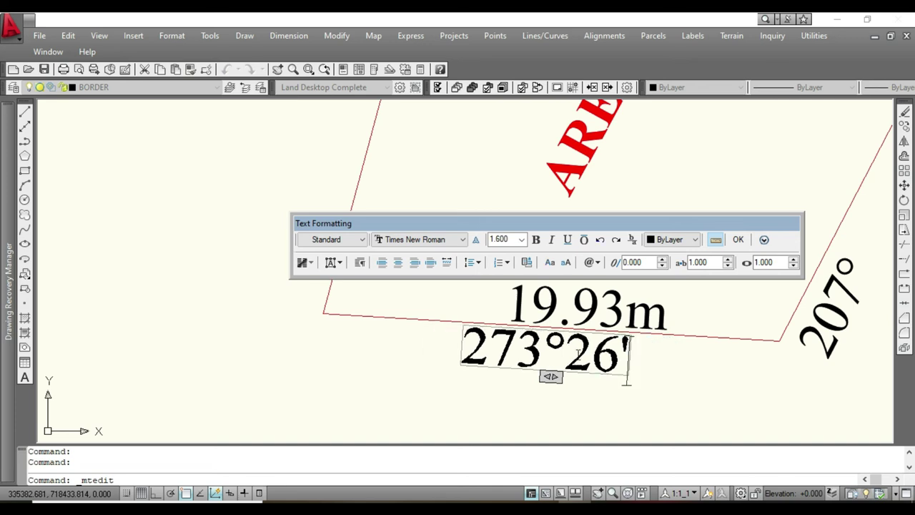
left_click(570, 353)
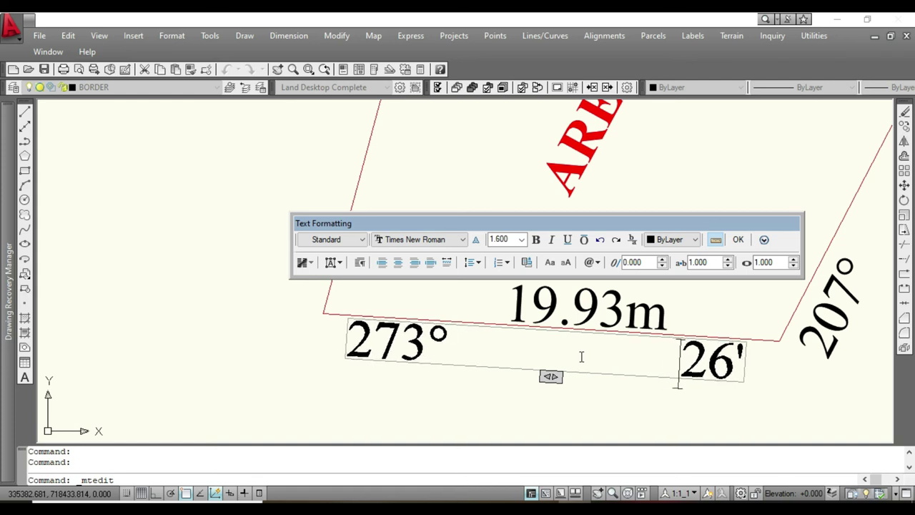
left_click(559, 399)
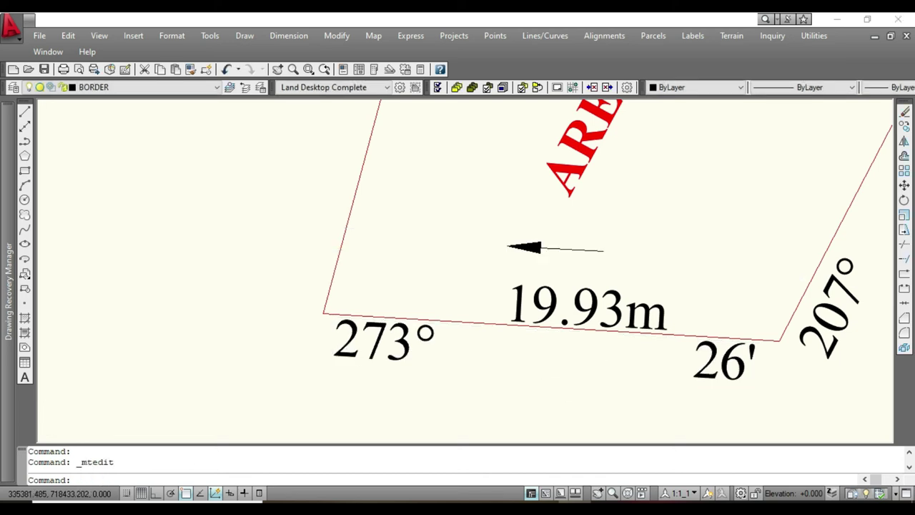
scroll(582, 360, "down", 4)
Step: Change the left edge's distance label from 31.16' to 31.16m
scroll(581, 362, "down", 2)
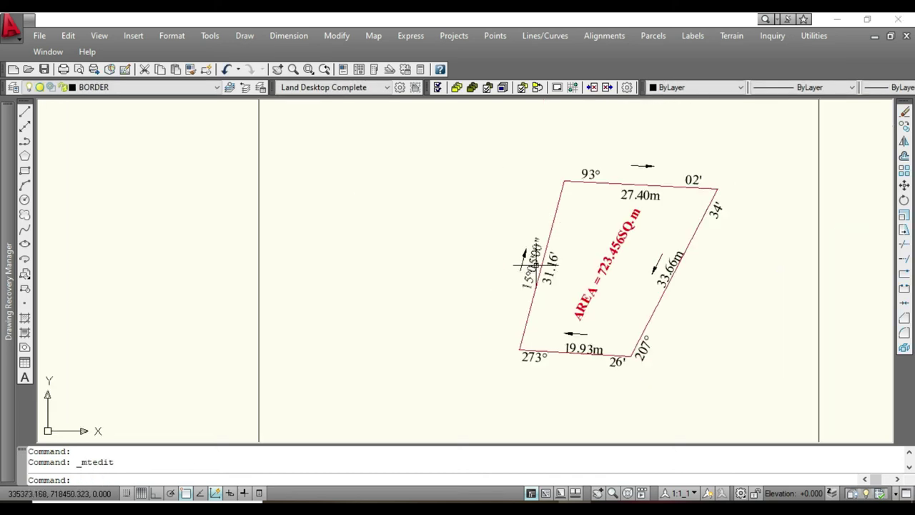
scroll(538, 267, "up", 5)
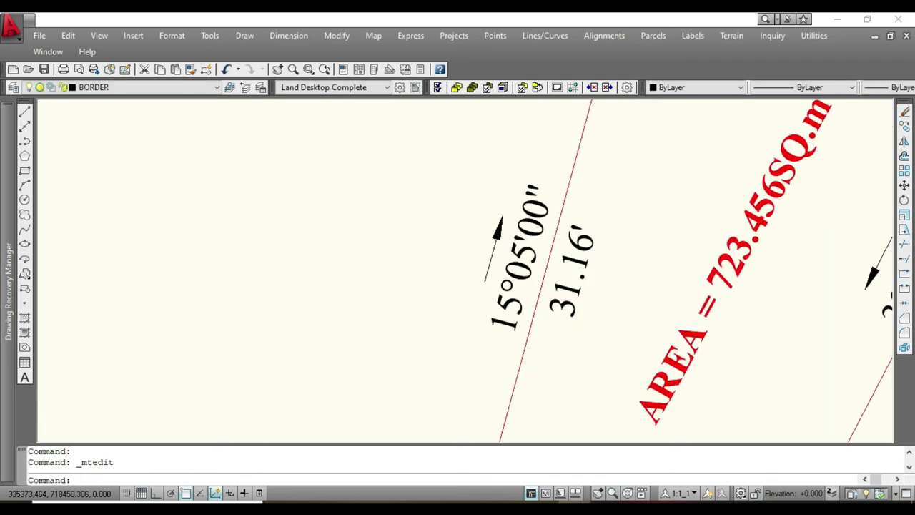
scroll(536, 263, "up", 2)
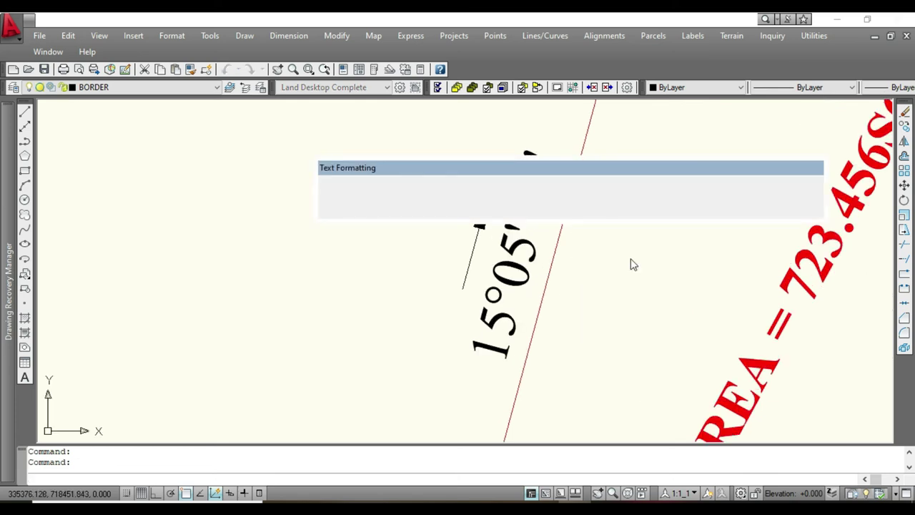
left_click(637, 290)
key("BackSpace")
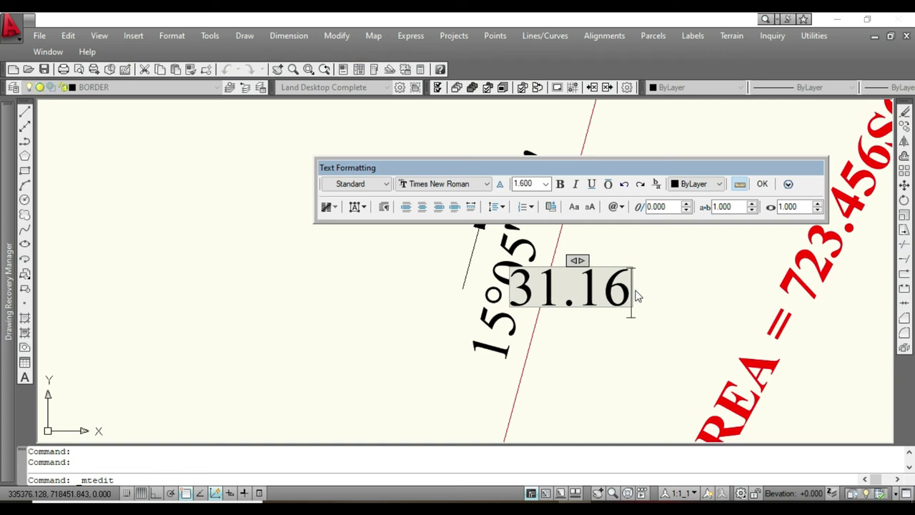
type("m")
left_click(623, 329)
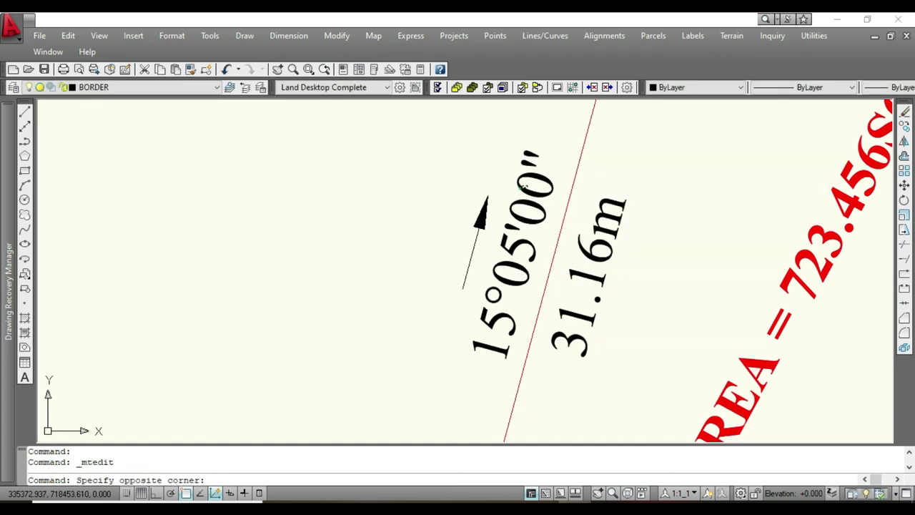
Step: Trim the left-edge bearing 15°05'00" to 15° 05', removing the seconds and spacing the parts
double_click(521, 187)
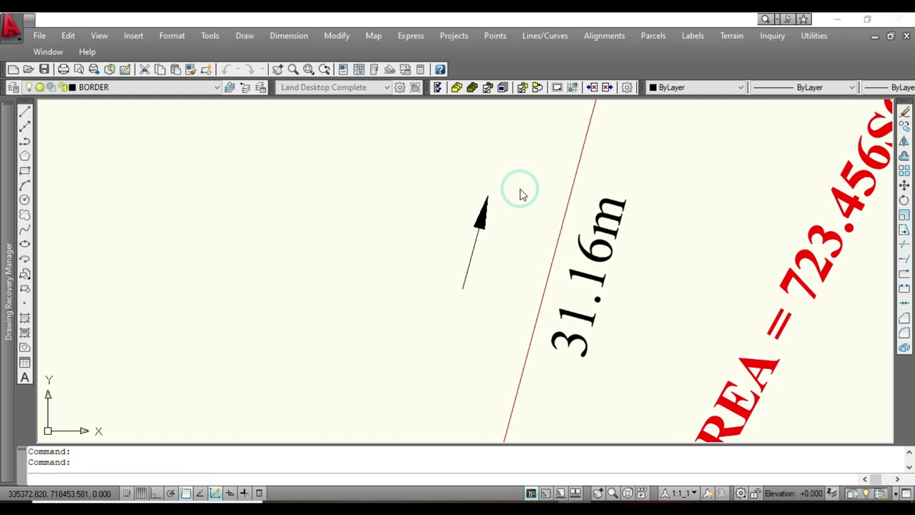
double_click(604, 236)
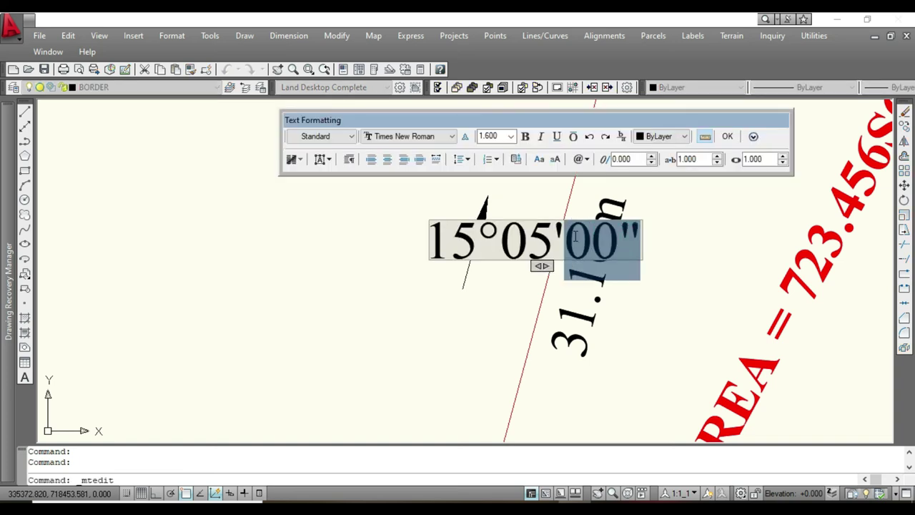
key("Delete")
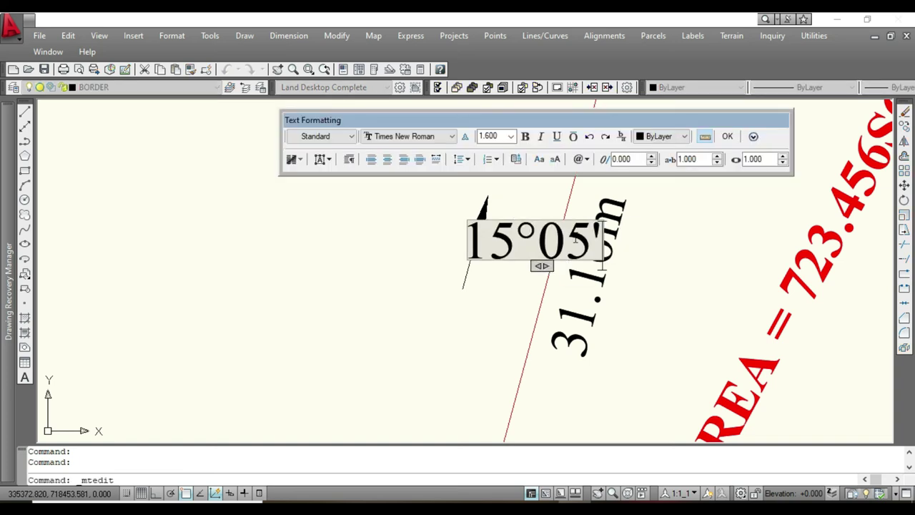
left_click(539, 240)
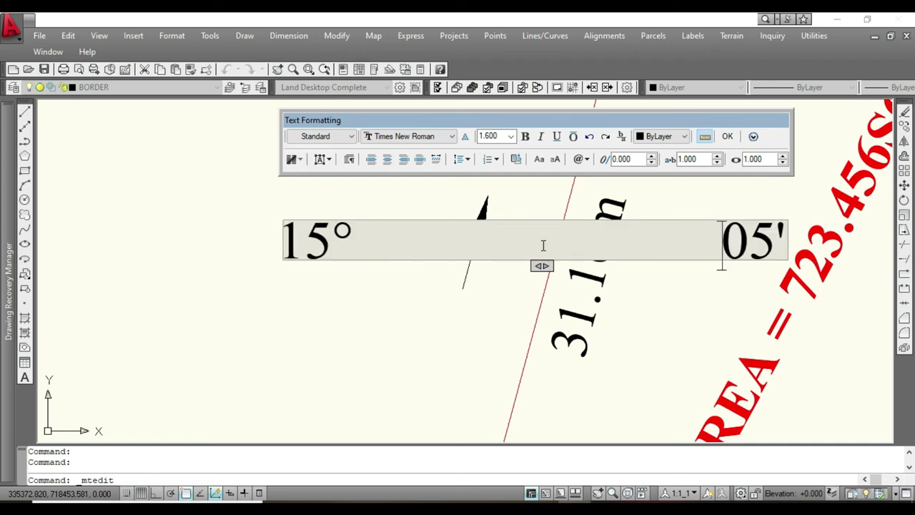
left_click(490, 299)
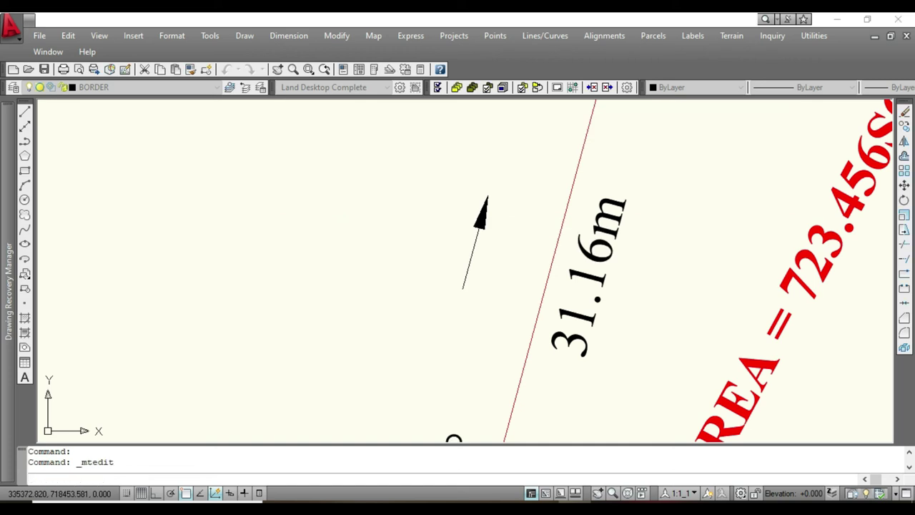
scroll(508, 269, "down", 2)
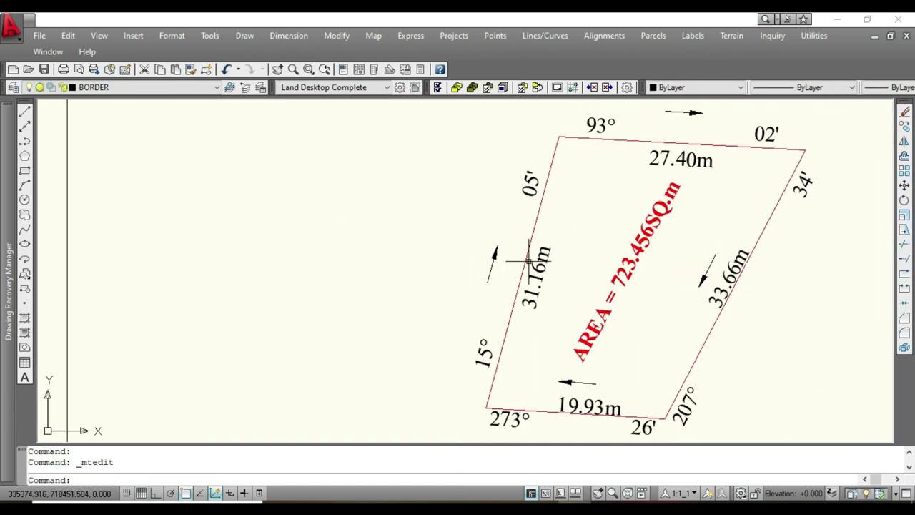
Step: Move the 15° 05' bearing text slightly so it sits clear along the left boundary line
left_click(530, 194)
right_click(534, 200)
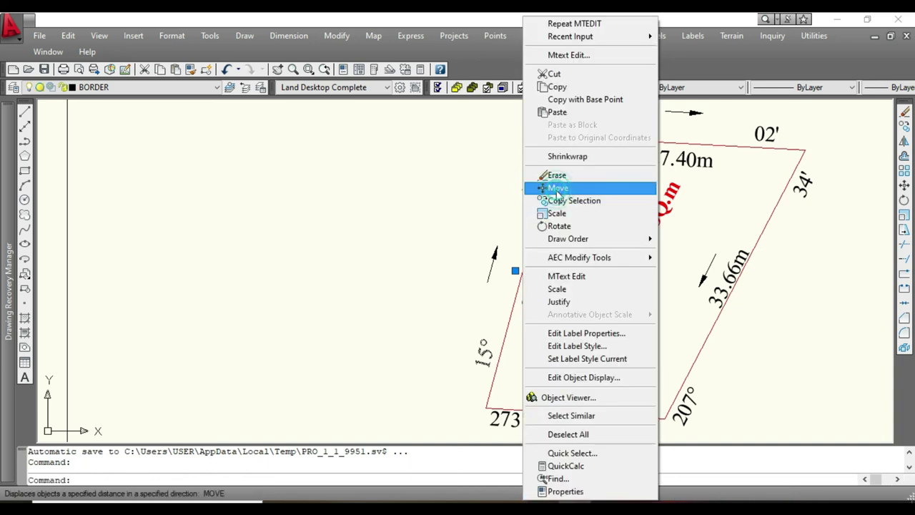
left_click(557, 188)
left_click(486, 195)
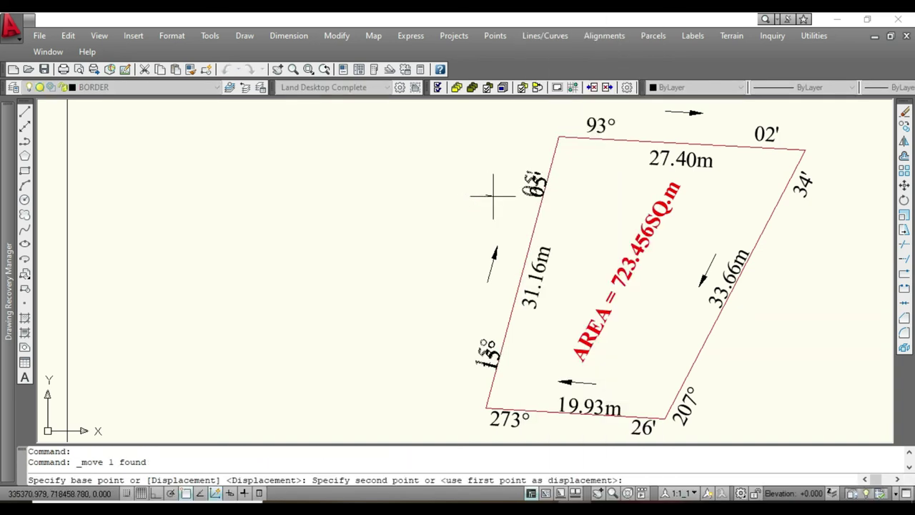
left_click(491, 194)
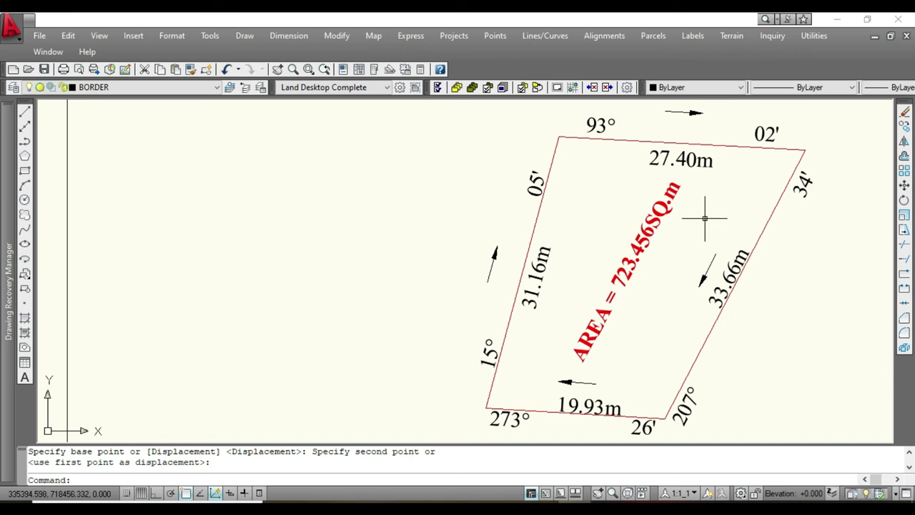
scroll(600, 229, "down", 2)
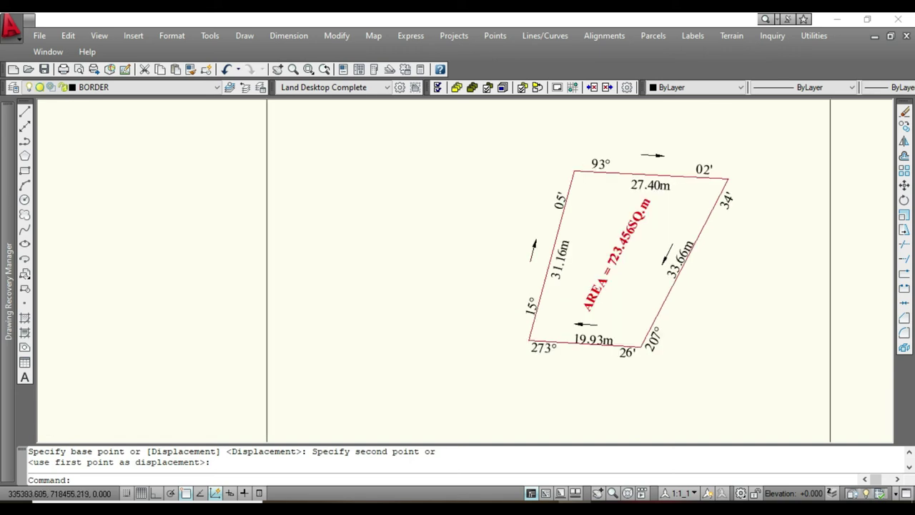
scroll(689, 127, "up", 3)
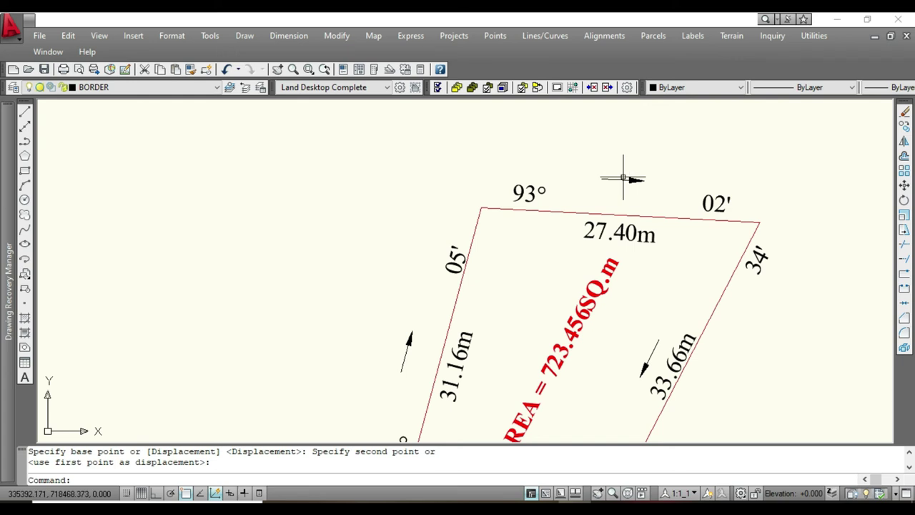
Step: Move the right edge's direction arrow alongside the 33.66m edge
left_click(622, 178)
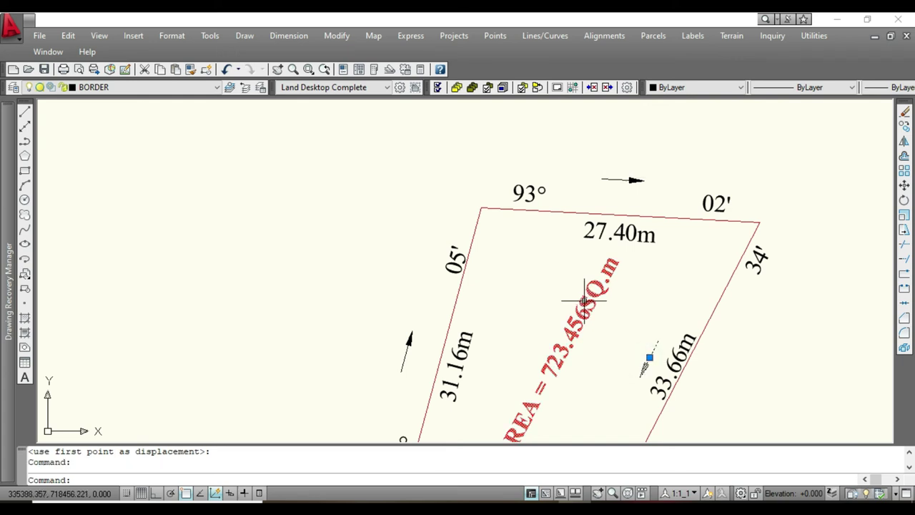
right_click(648, 314)
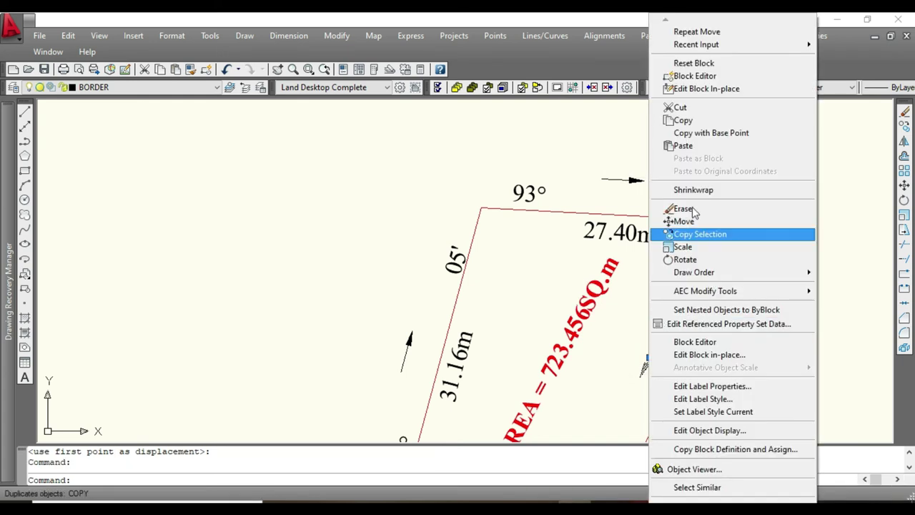
left_click(684, 221)
left_click(656, 296)
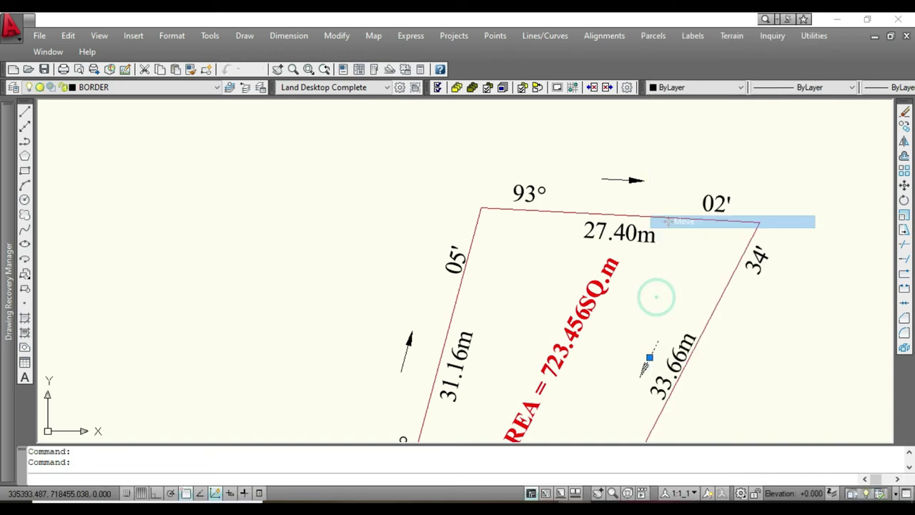
left_click(697, 313)
scroll(615, 232, "down", 2)
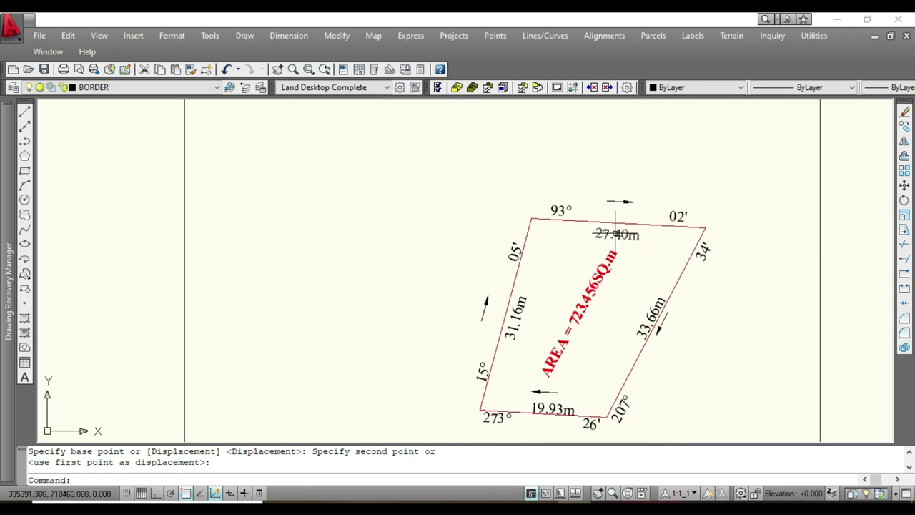
scroll(562, 433, "down", 2)
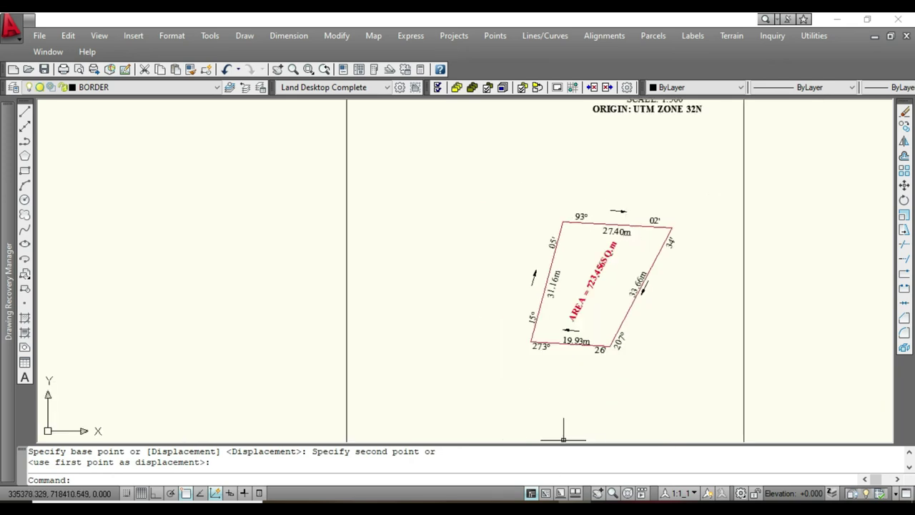
scroll(576, 350, "up", 3)
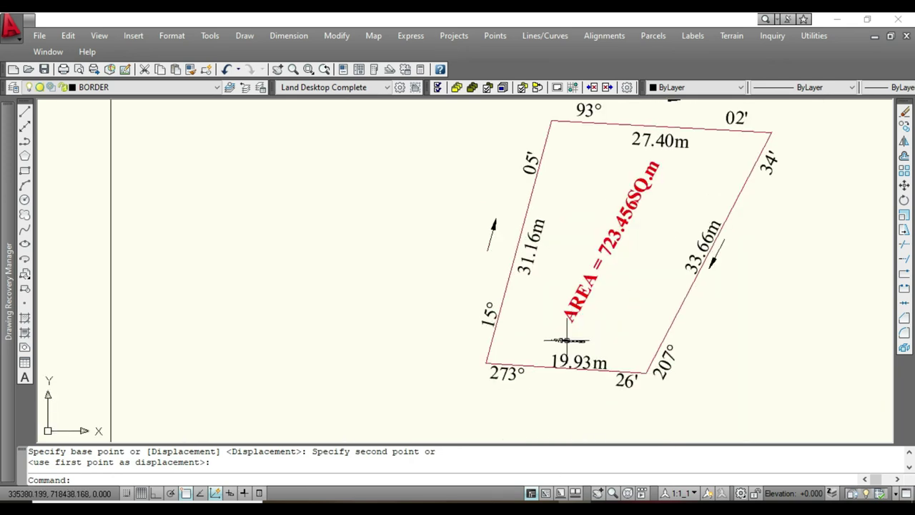
Step: Relocate the small arrow above the 19.93m label to below that label
left_click(570, 340)
right_click(569, 326)
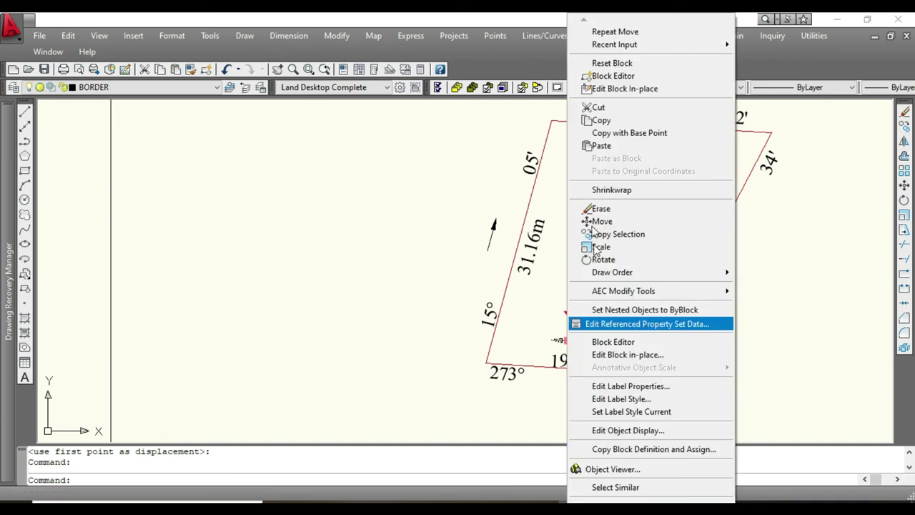
left_click(601, 221)
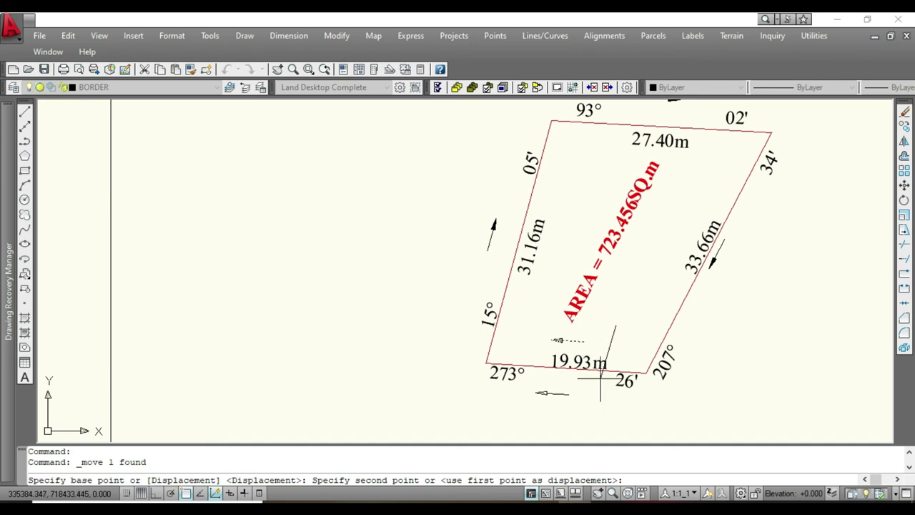
scroll(601, 371, "up", 3)
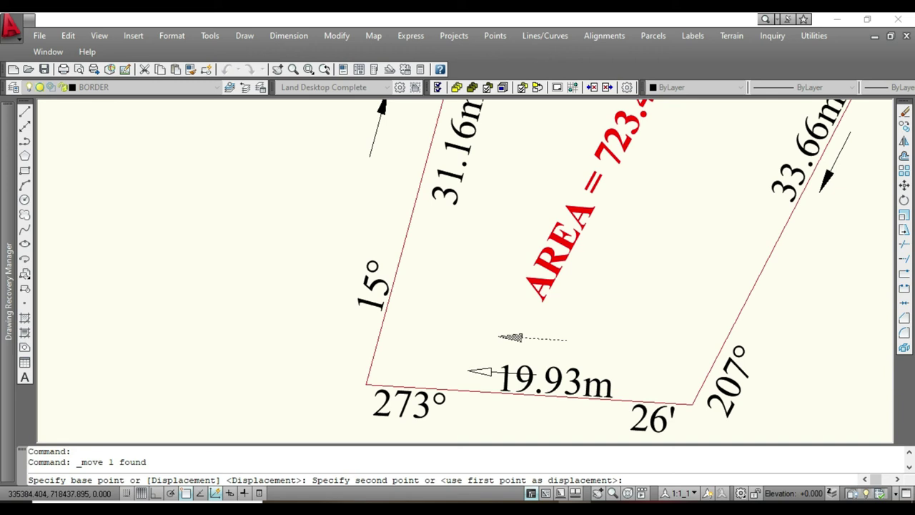
scroll(615, 374, "up", 2)
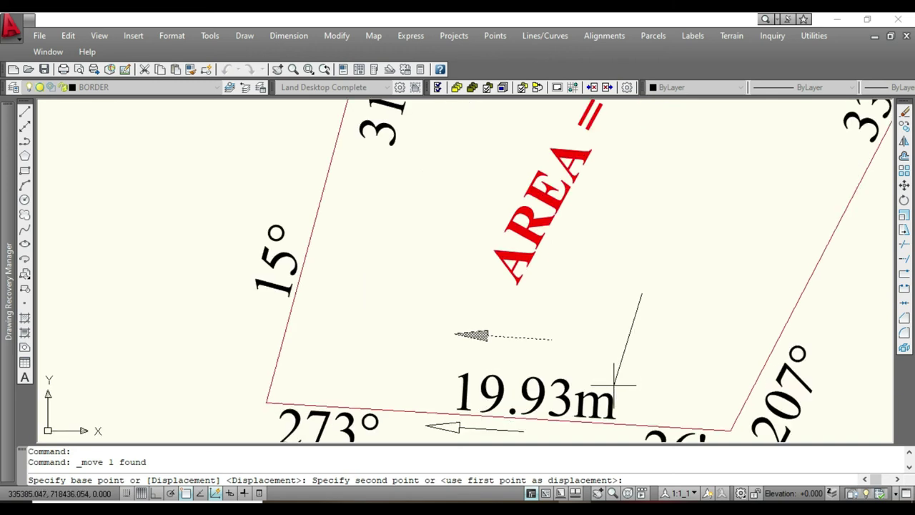
left_click(614, 385)
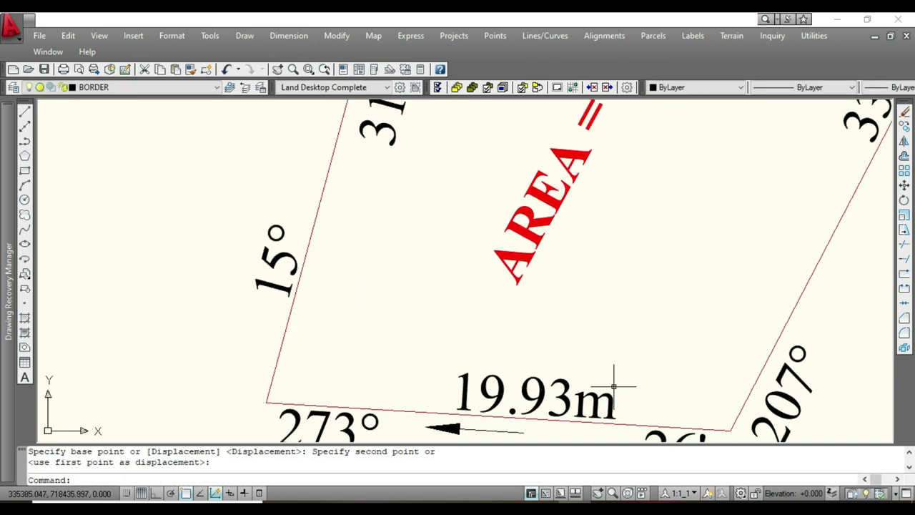
scroll(614, 386, "down", 5)
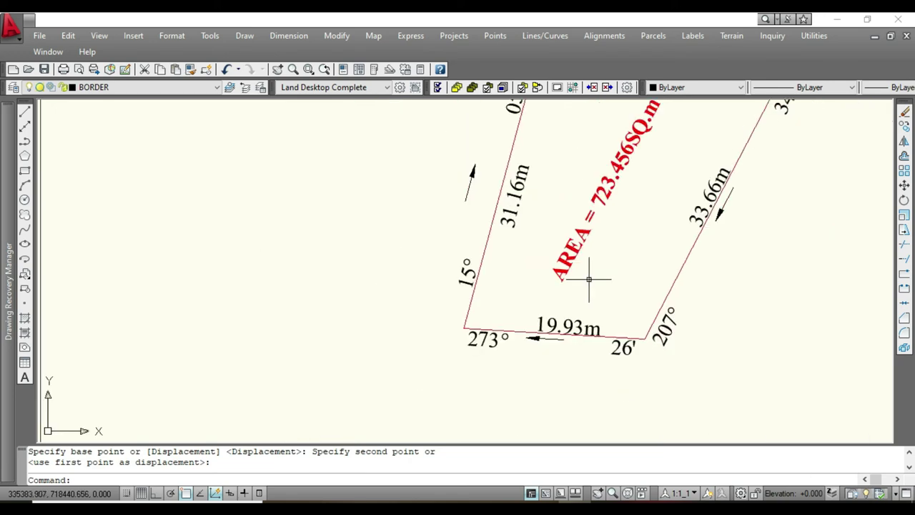
Step: Shift the arrow near the 19.93m label below the parcel's bottom edge
left_click(546, 338)
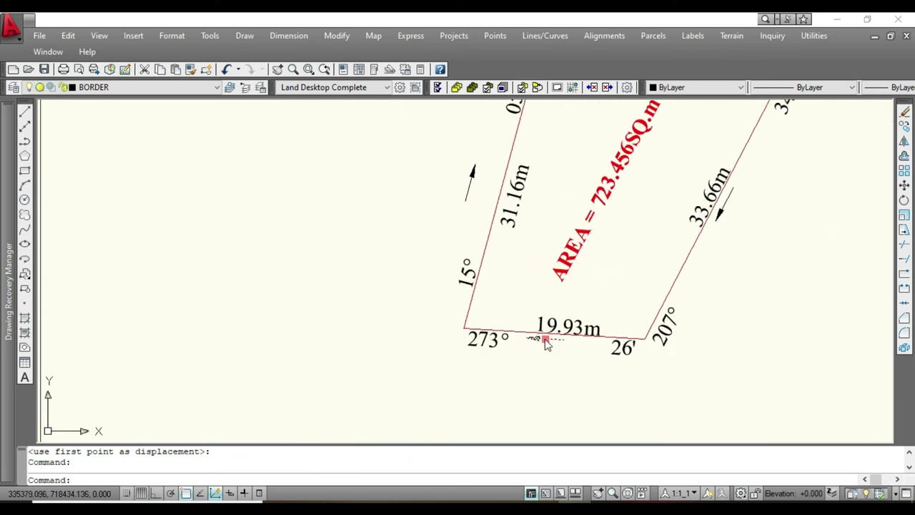
right_click(562, 348)
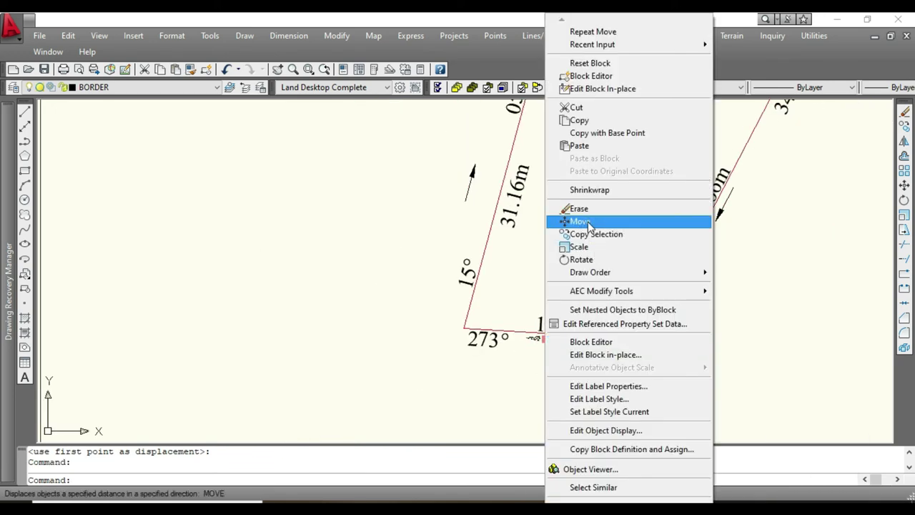
left_click(590, 221)
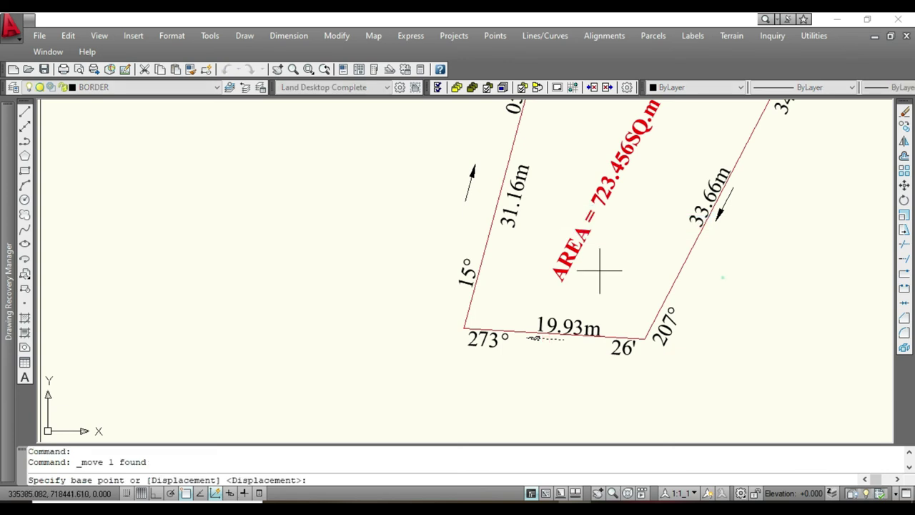
left_click(723, 277)
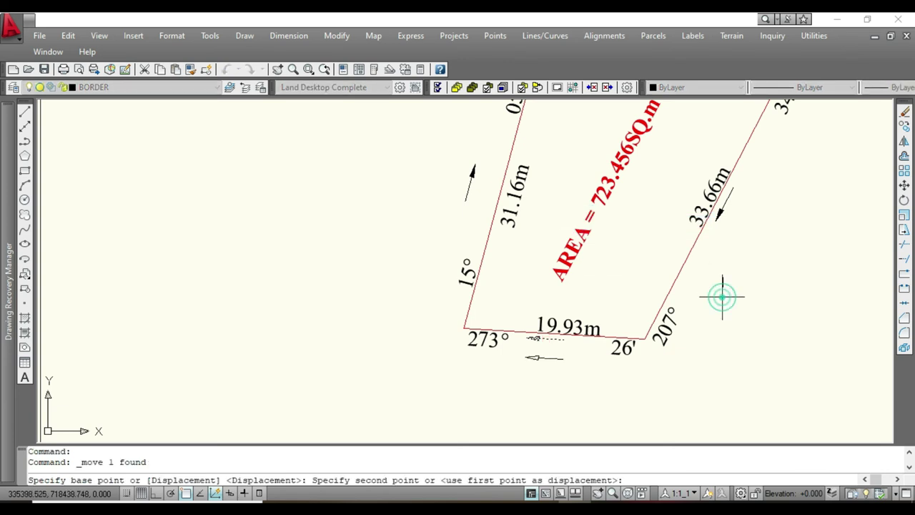
left_click(719, 295)
Step: Reposition the arrow beside the 33.66m label just outside that edge
left_click(721, 214)
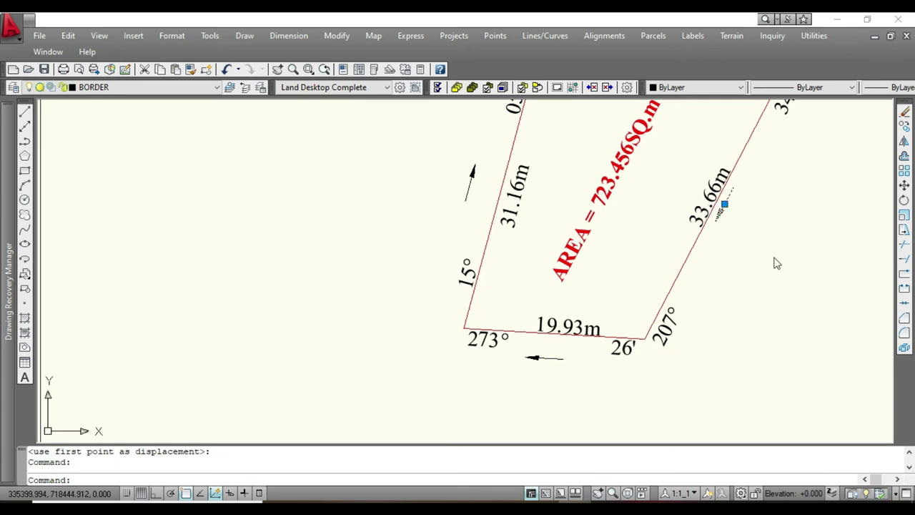
right_click(774, 261)
left_click(771, 221)
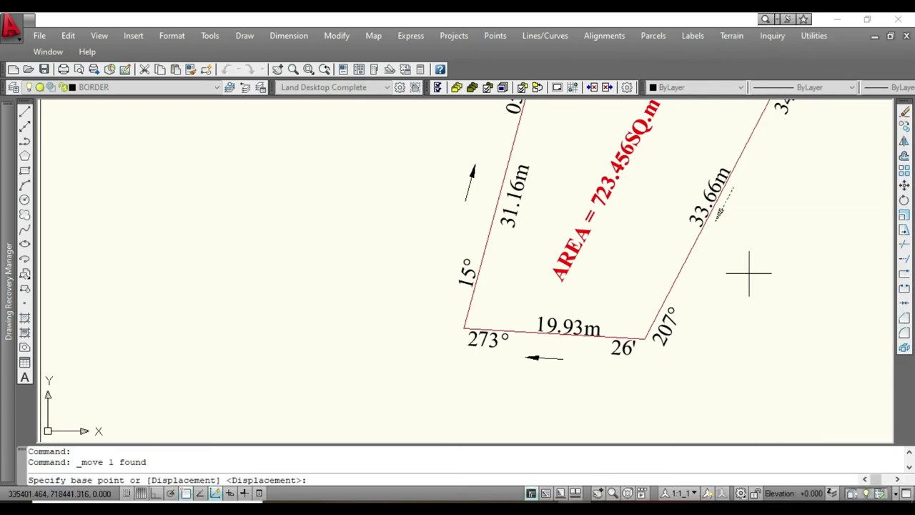
left_click(747, 276)
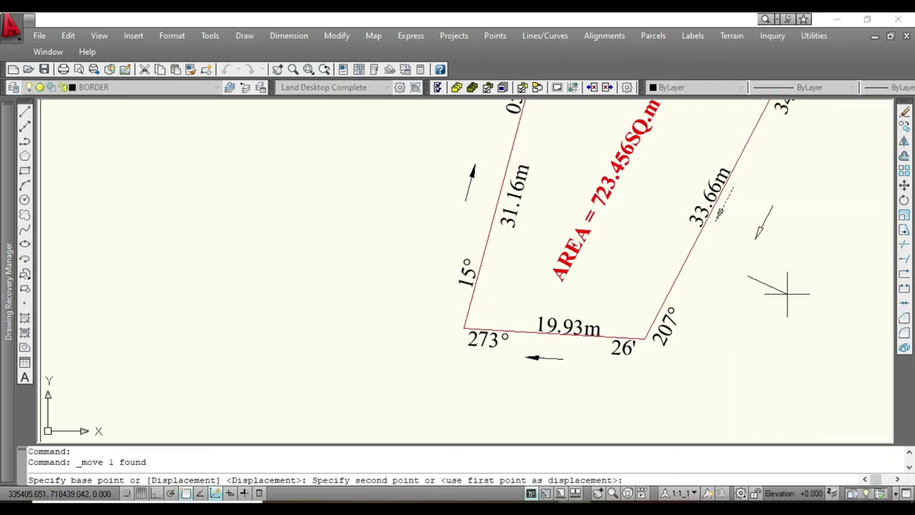
left_click(775, 285)
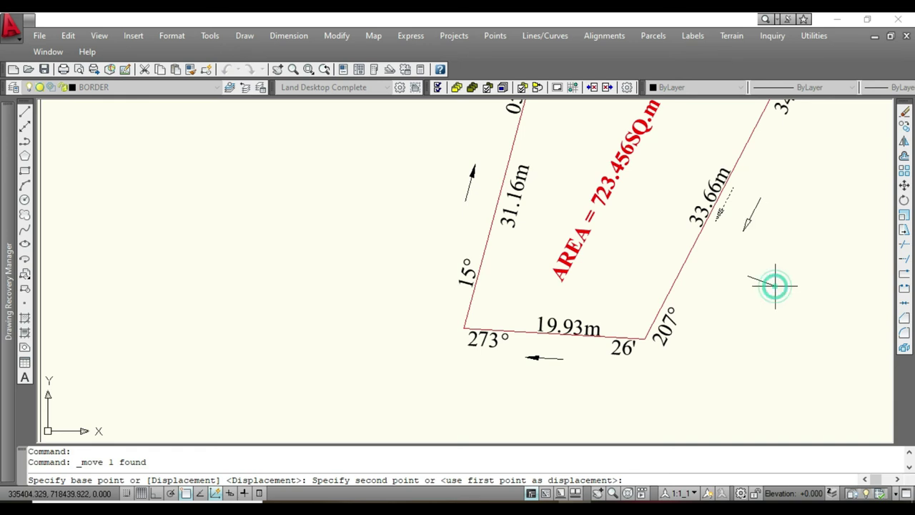
scroll(526, 300, "down", 4)
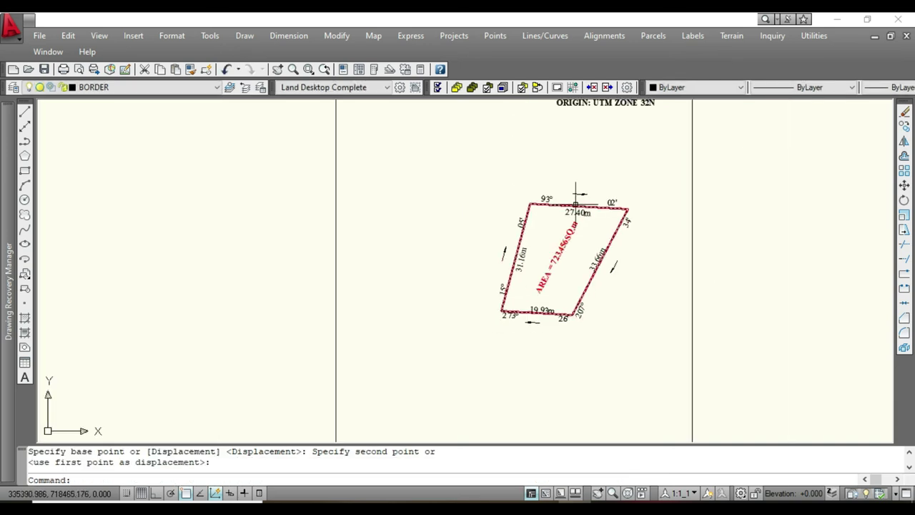
scroll(579, 193, "up", 2)
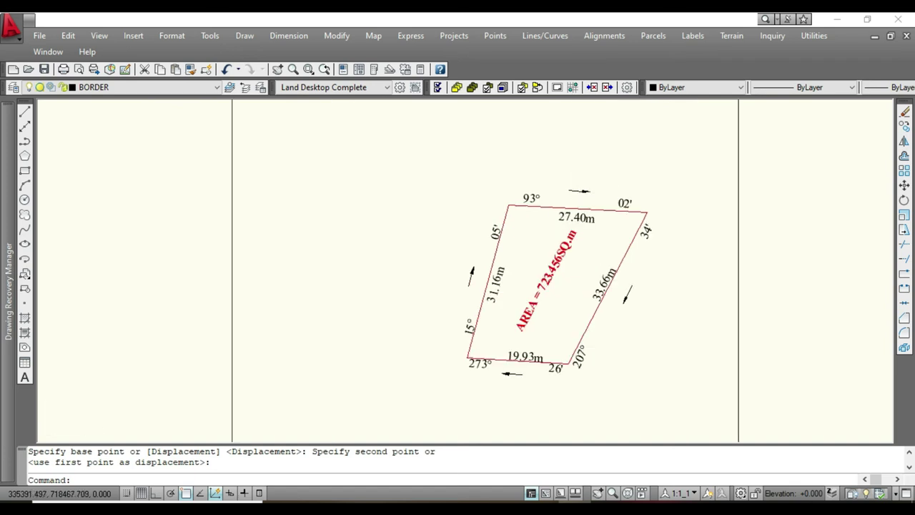
scroll(576, 191, "up", 3)
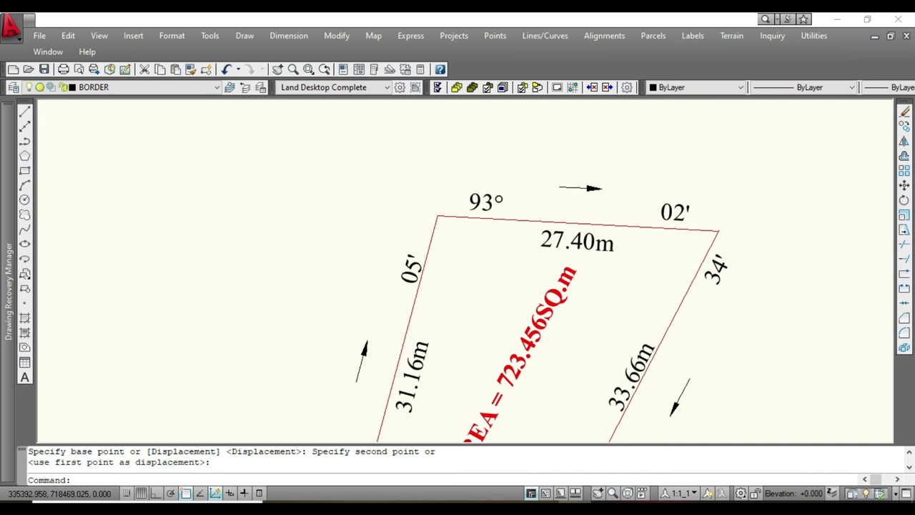
scroll(577, 172, "down", 8)
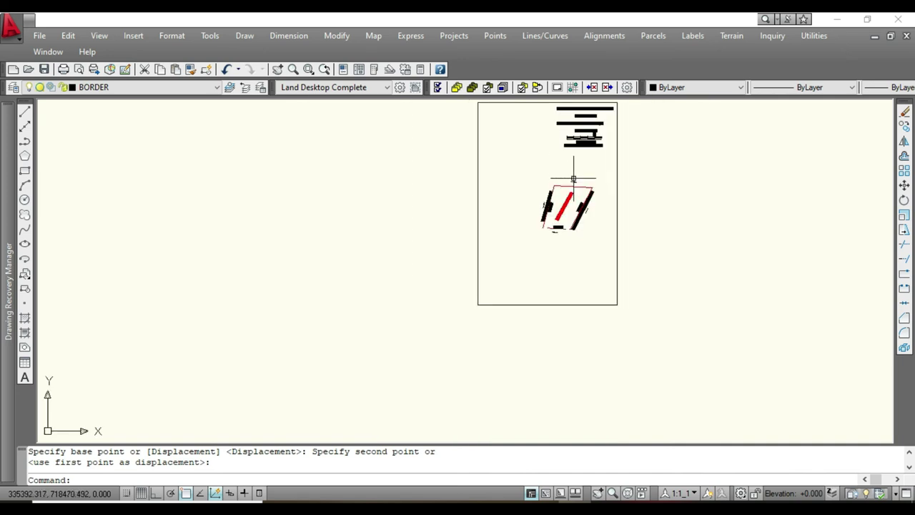
scroll(563, 190, "up", 2)
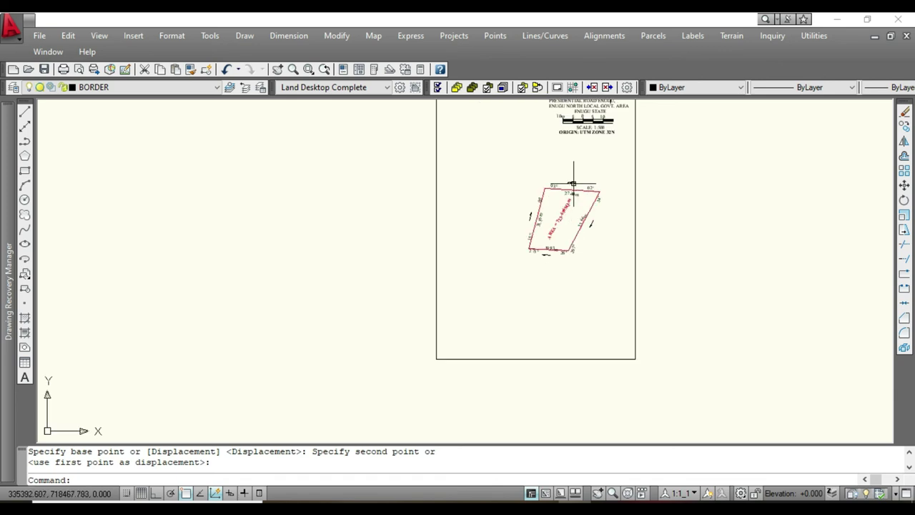
scroll(560, 186, "up", 1)
scroll(560, 185, "up", 3)
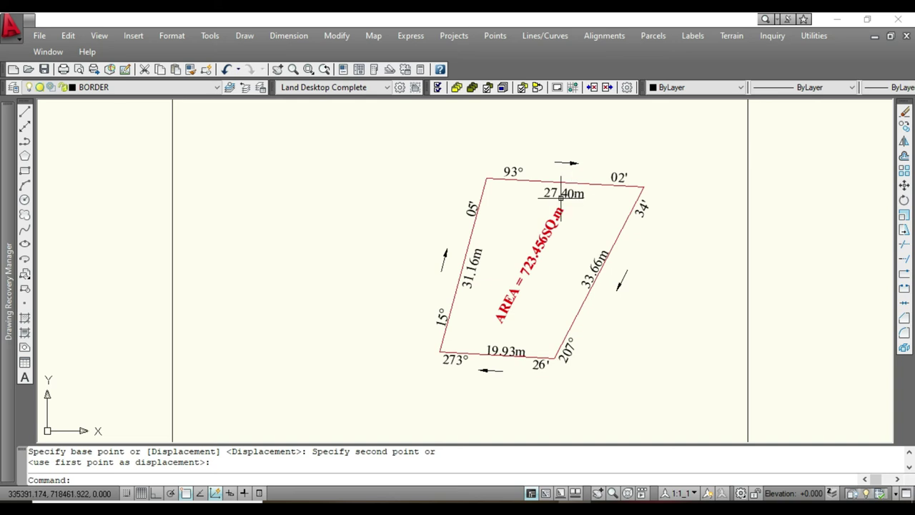
scroll(557, 192, "down", 2)
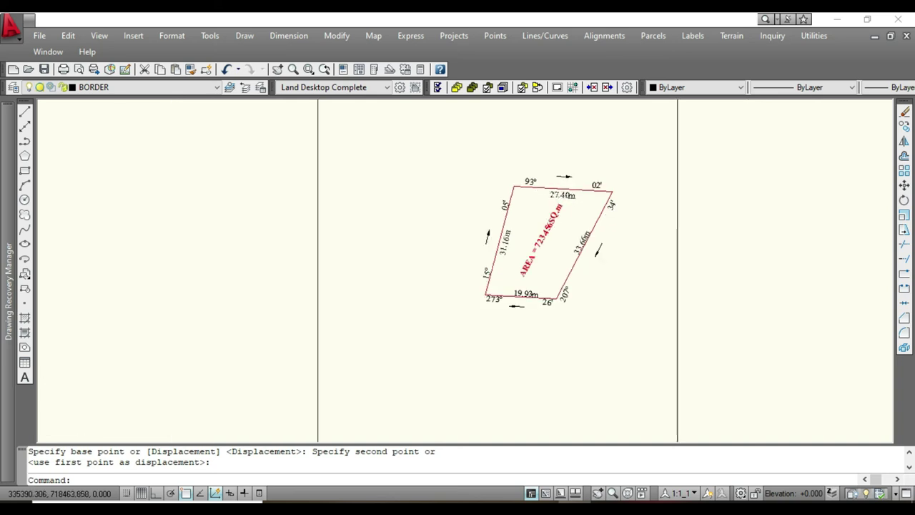
scroll(558, 191, "down", 3)
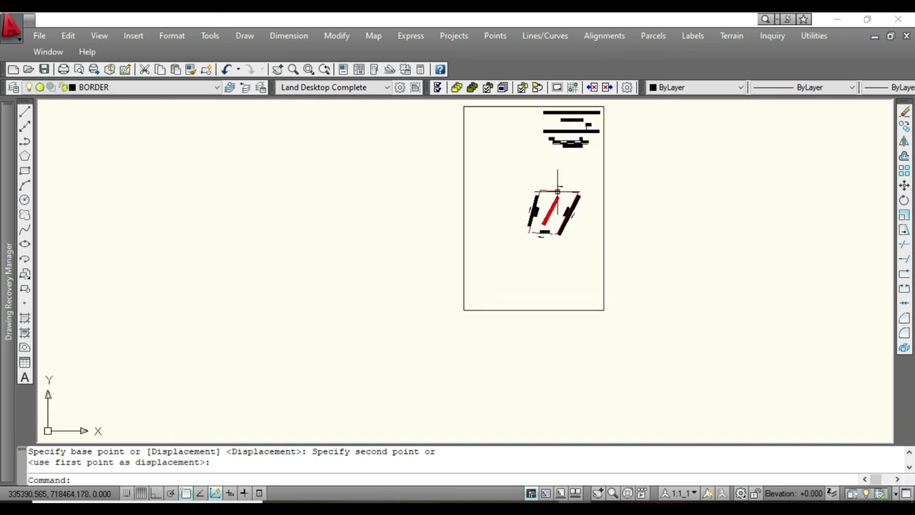
scroll(557, 192, "down", 2)
scroll(543, 208, "up", 2)
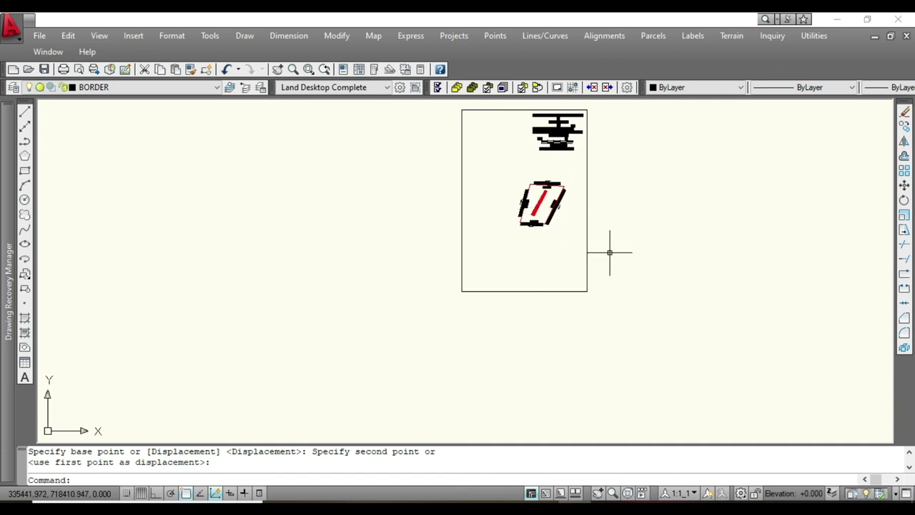
scroll(610, 251, "up", 2)
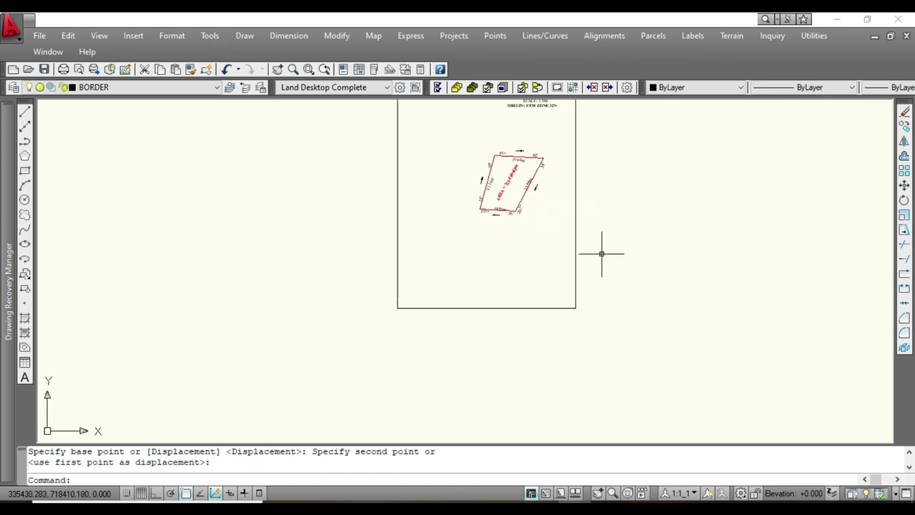
scroll(613, 286, "down", 2)
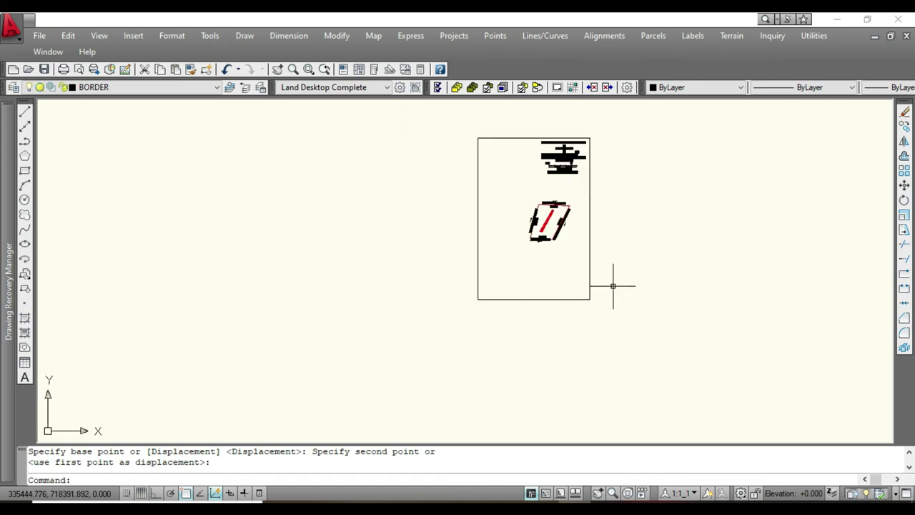
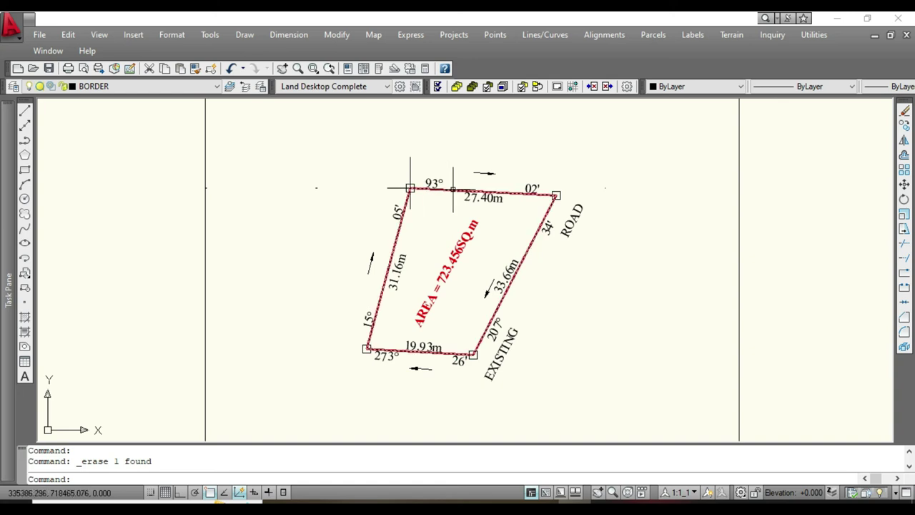
Step: Start the Distance inquiry command from the Tools > Inquiry menu
mouse_move(453, 189)
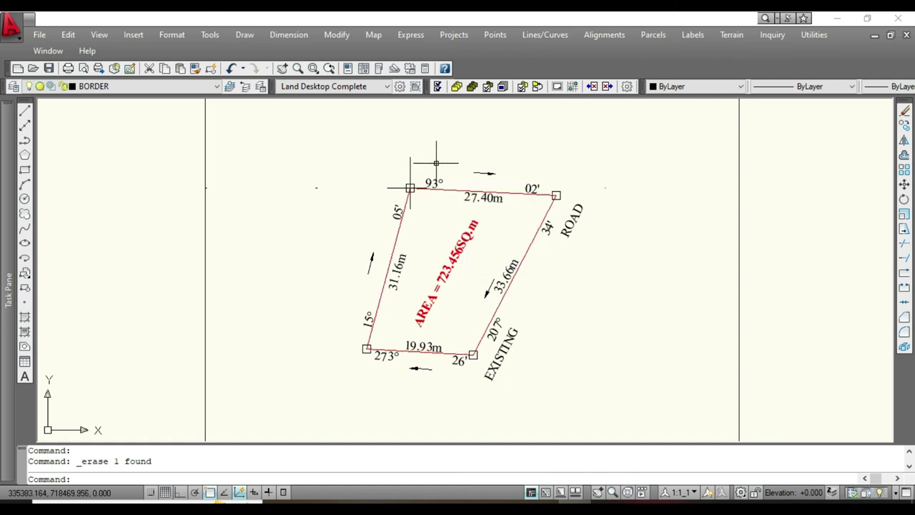
left_click(210, 35)
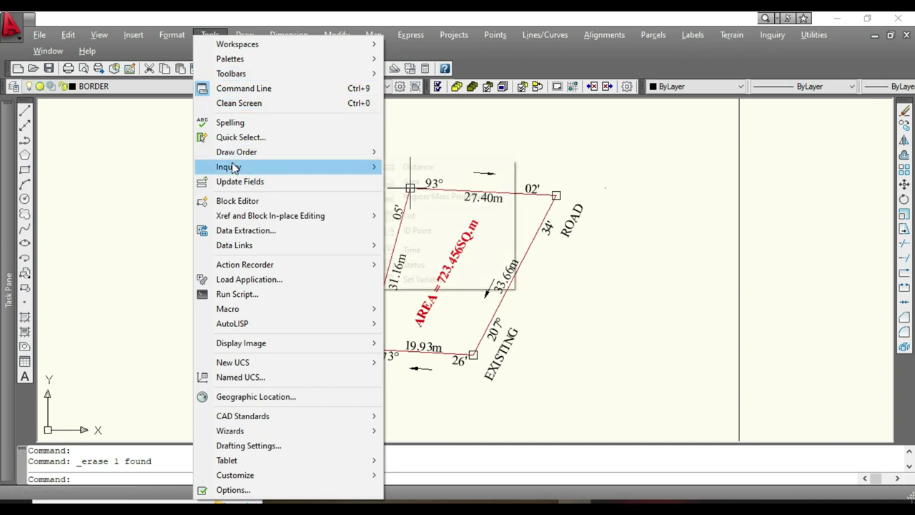
mouse_move(234, 167)
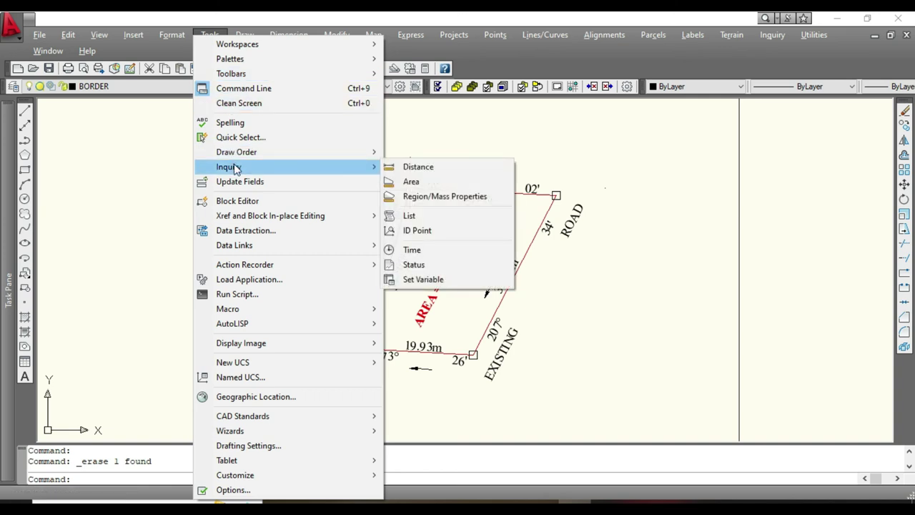
left_click(420, 168)
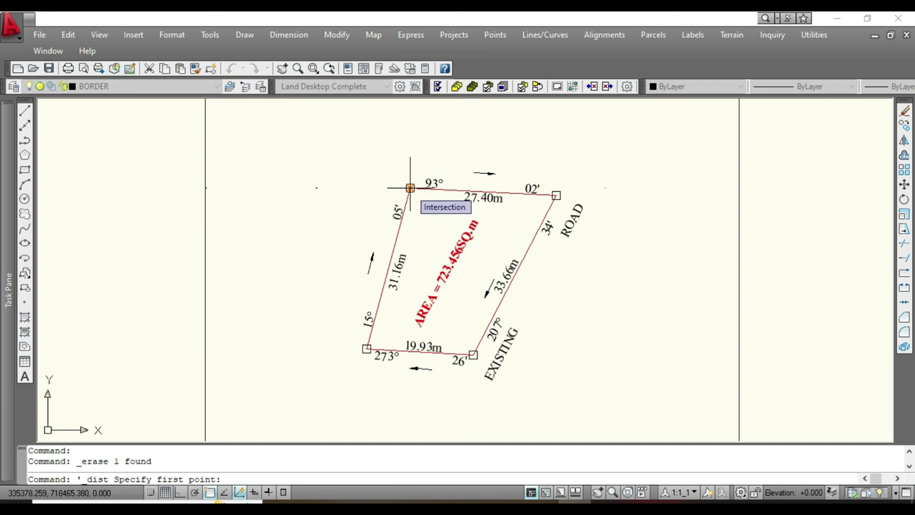
Step: Measure the parcel's top side from top-left to top-right corner: 27.400 at 93d2'0"
scroll(409, 187, "up", 5)
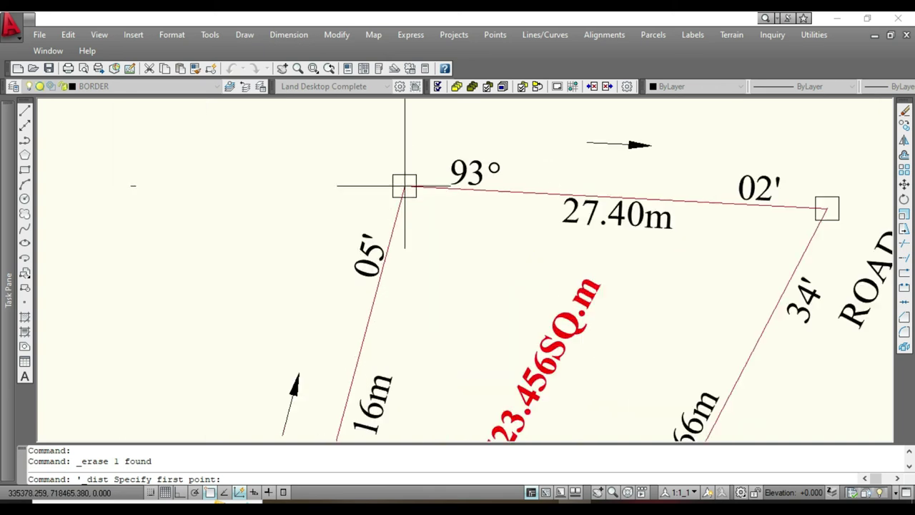
scroll(404, 186, "up", 2)
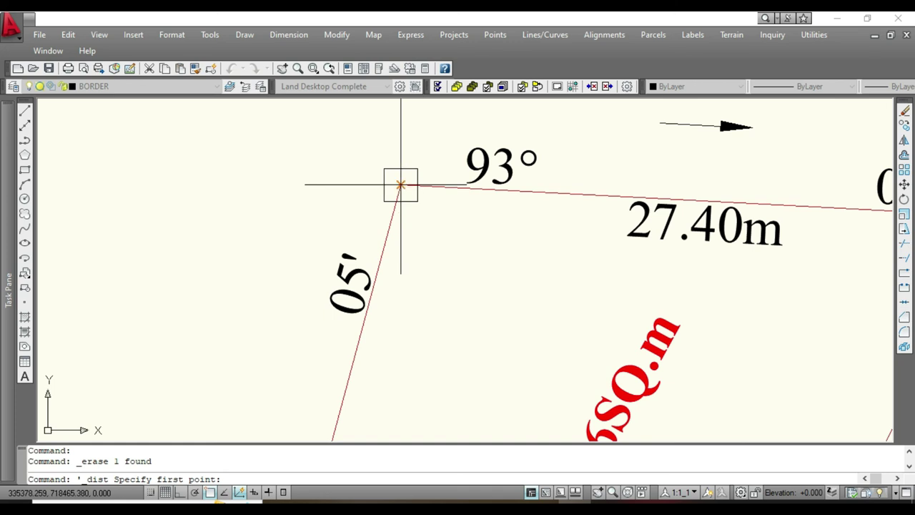
left_click(400, 185)
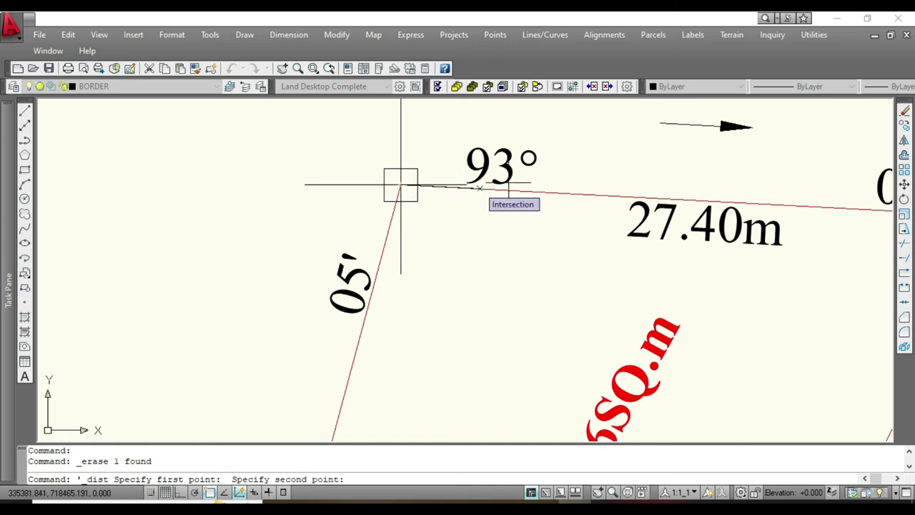
scroll(397, 189, "down", 4)
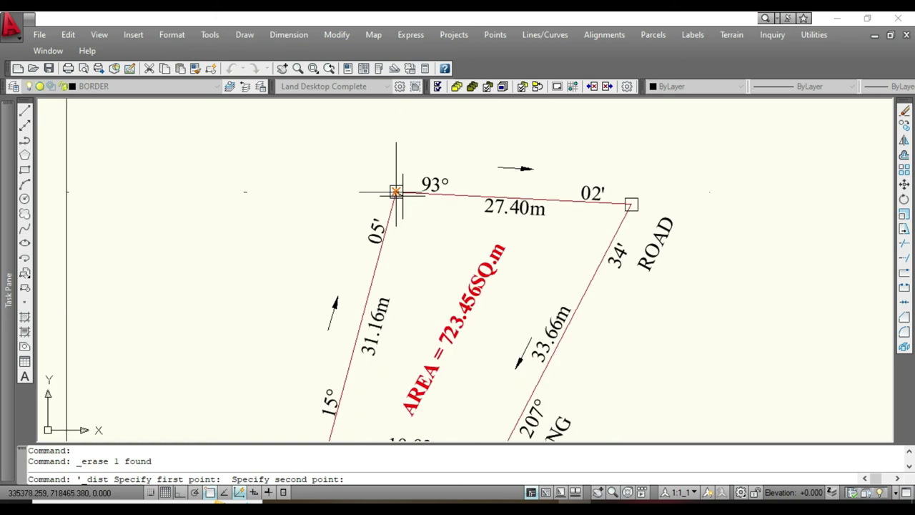
scroll(395, 191, "down", 2)
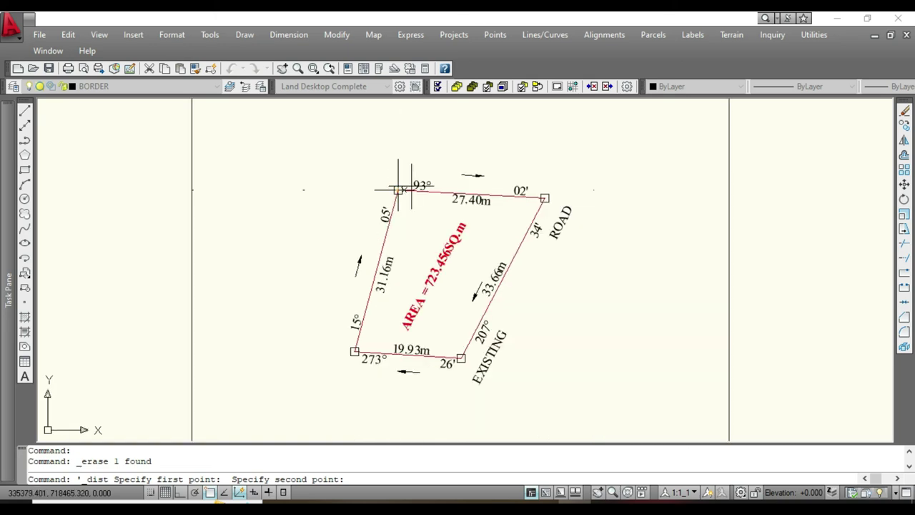
scroll(555, 188, "up", 7)
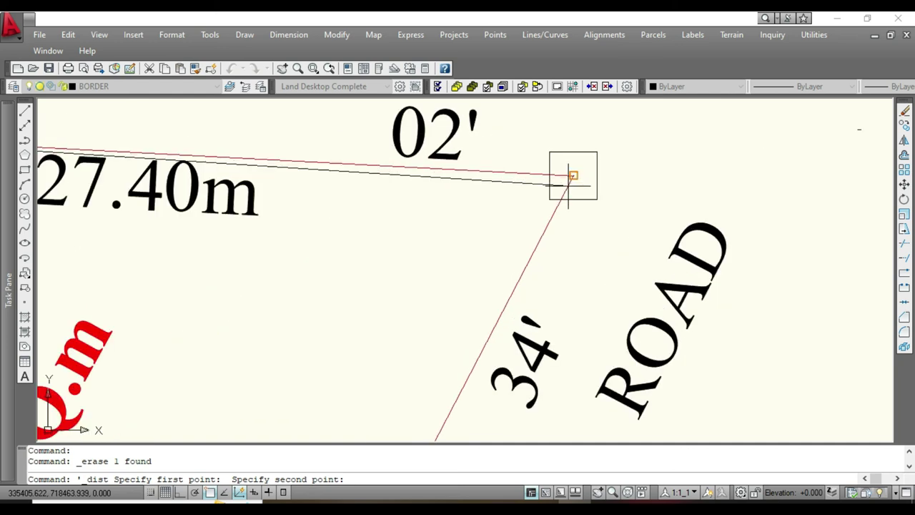
left_click(568, 184)
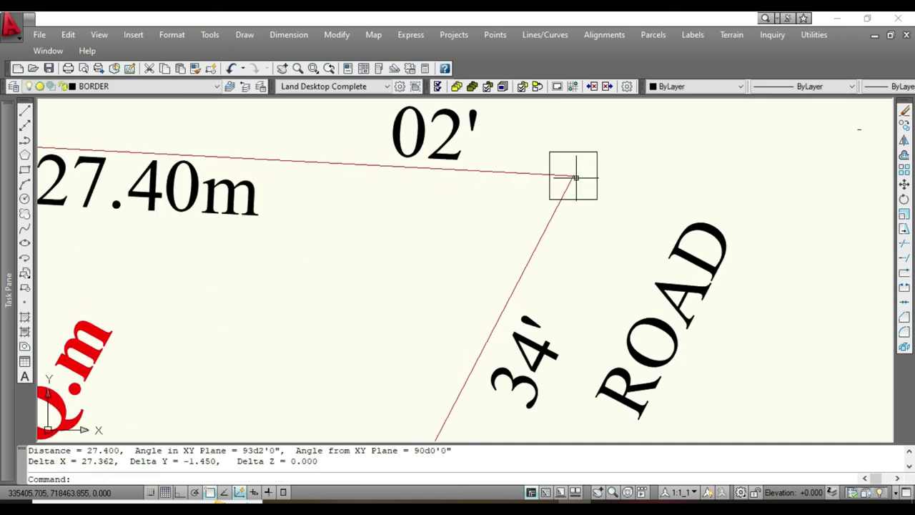
scroll(487, 282, "down", 1)
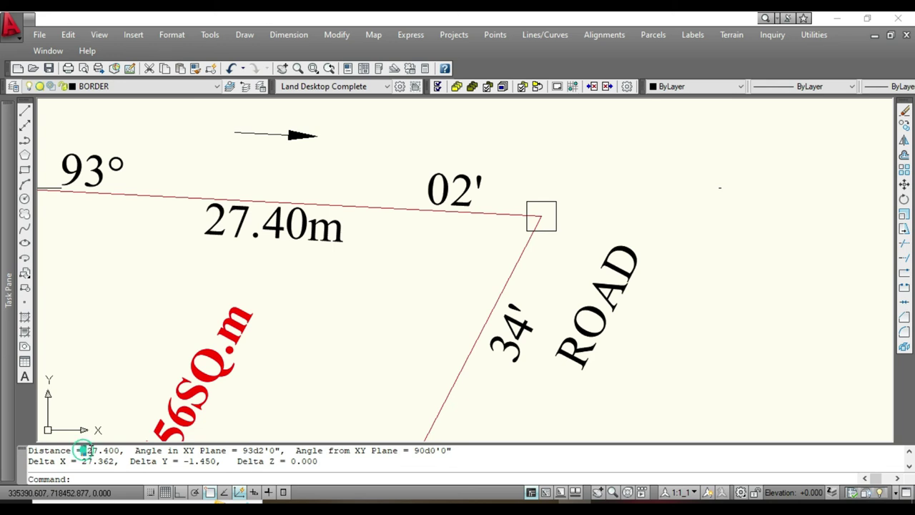
Step: Select the 27.400 distance and 93d2' angle text in the command history and copy it
left_click_drag(83, 450, 122, 451)
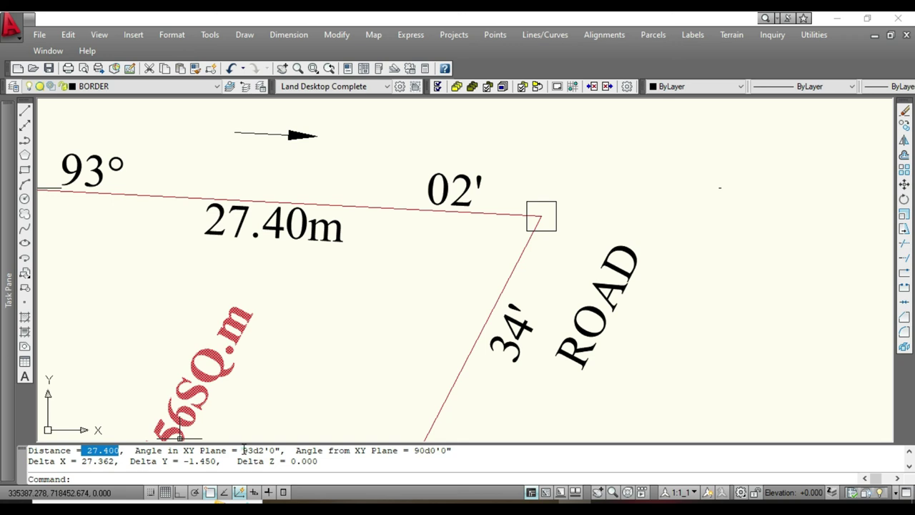
double_click(275, 450)
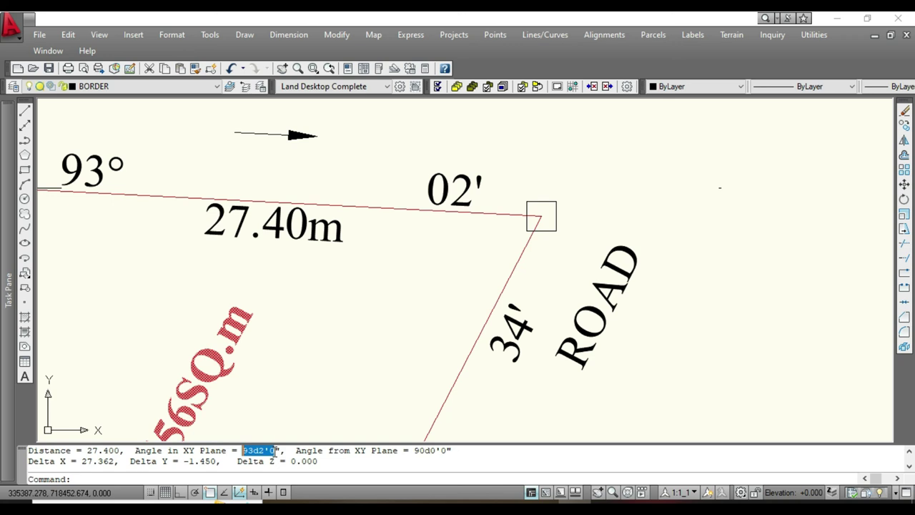
left_click_drag(275, 450, 280, 451)
left_click(85, 450)
left_click_drag(84, 451, 263, 452)
right_click(263, 452)
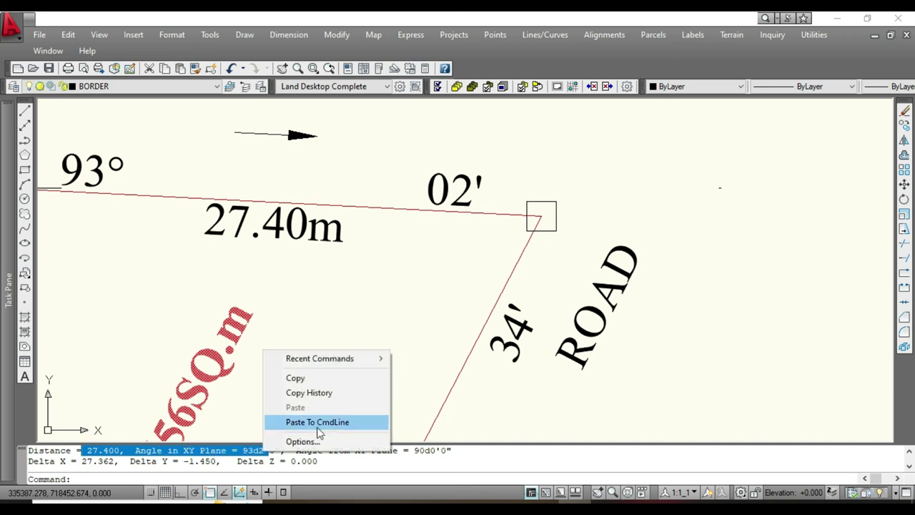
left_click(303, 378)
scroll(355, 382, "down", 2)
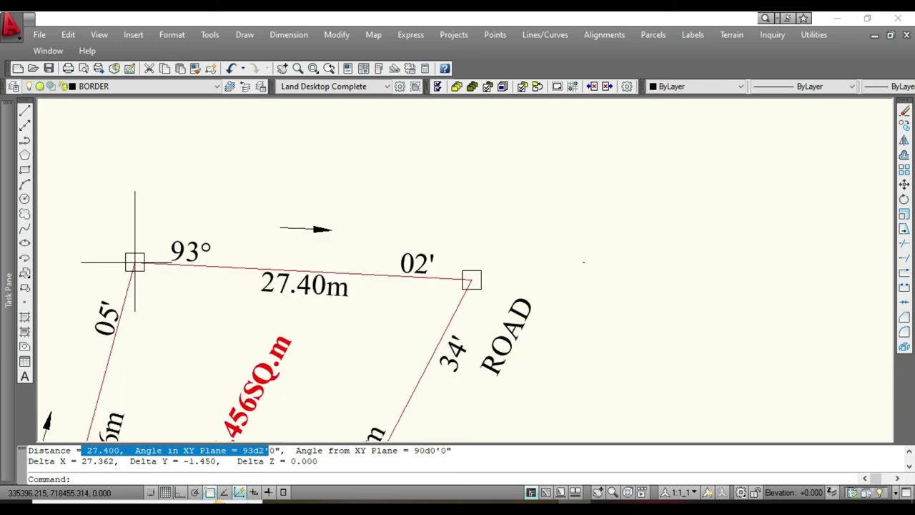
right_click(443, 248)
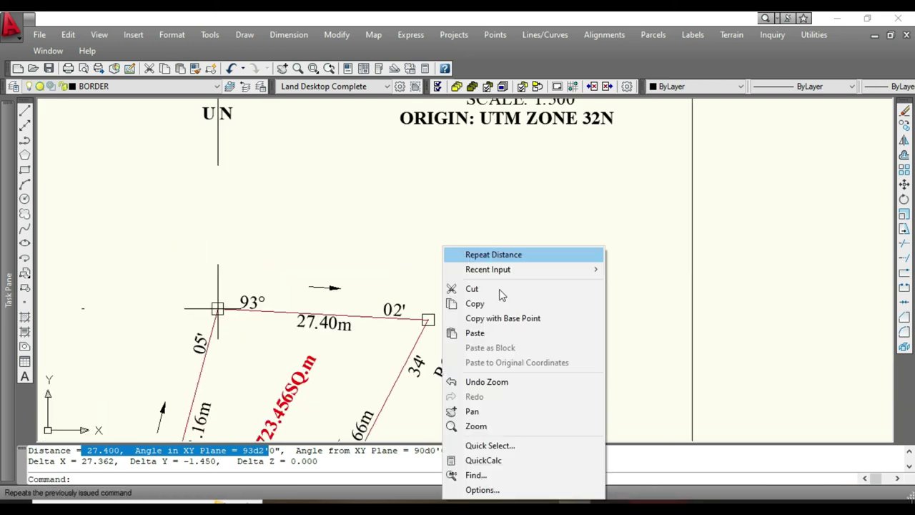
Step: Paste the copied measurement as text beside the parcel's top-right corner
left_click(484, 333)
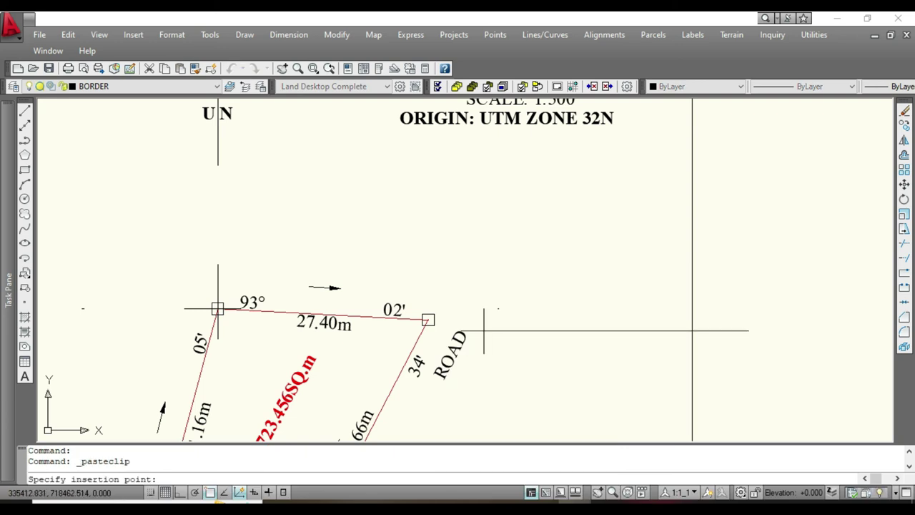
left_click(340, 209)
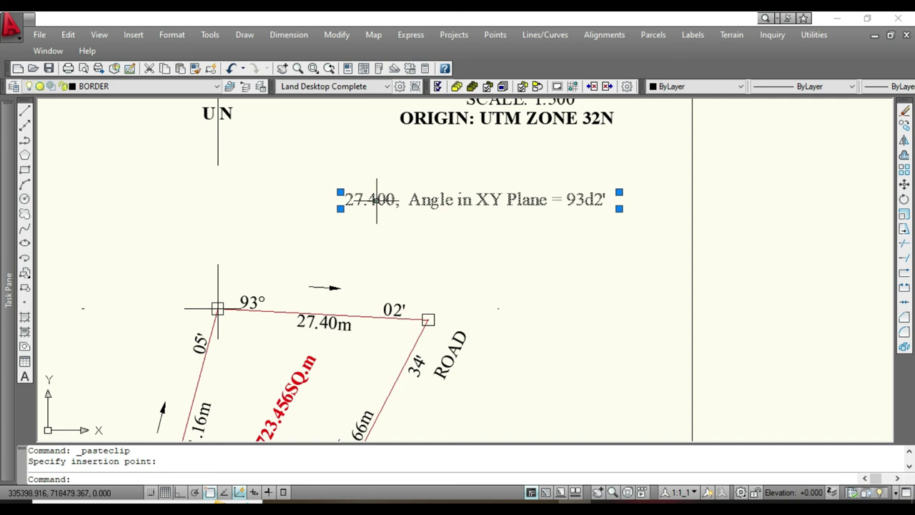
key("ctrl+z")
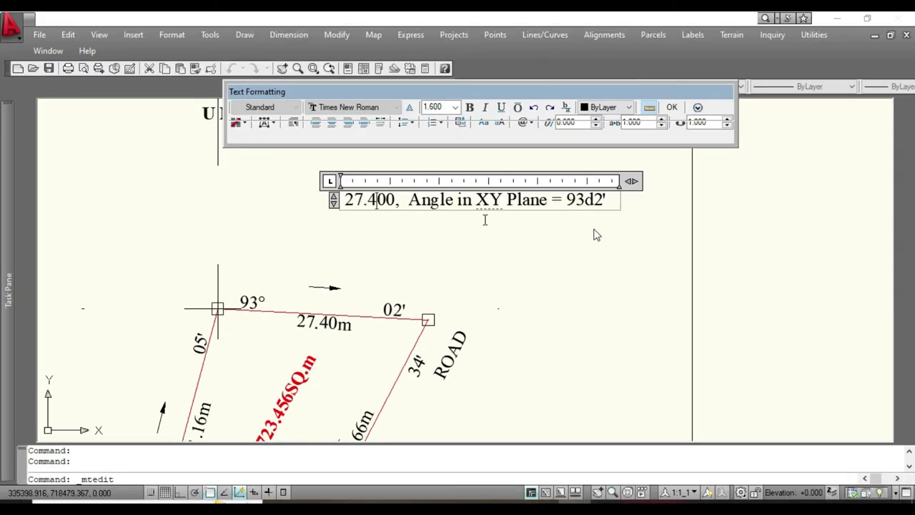
Step: Delete the 'Angle in XY Plane =' wording and the letter d, leaving '27.400, 932''
key("End")
left_click(560, 197)
key("Delete")
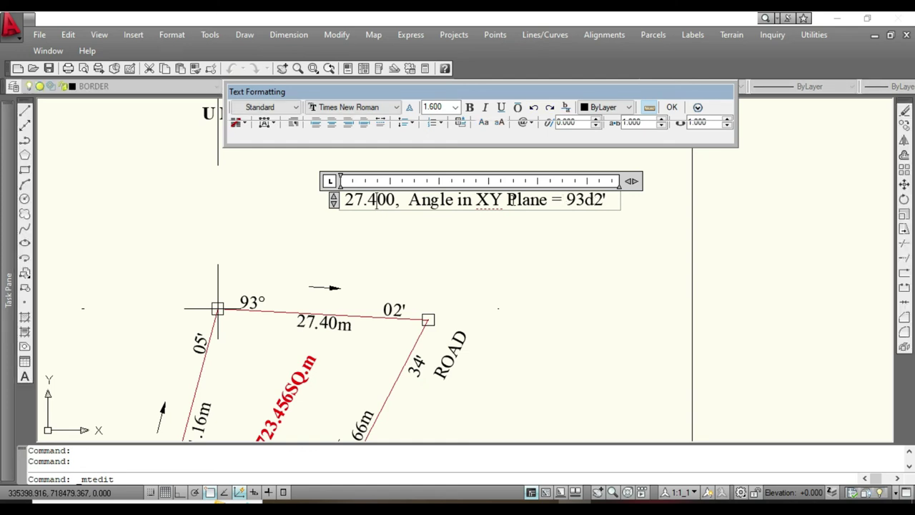
left_click(503, 199)
left_click_drag(560, 199, 409, 202)
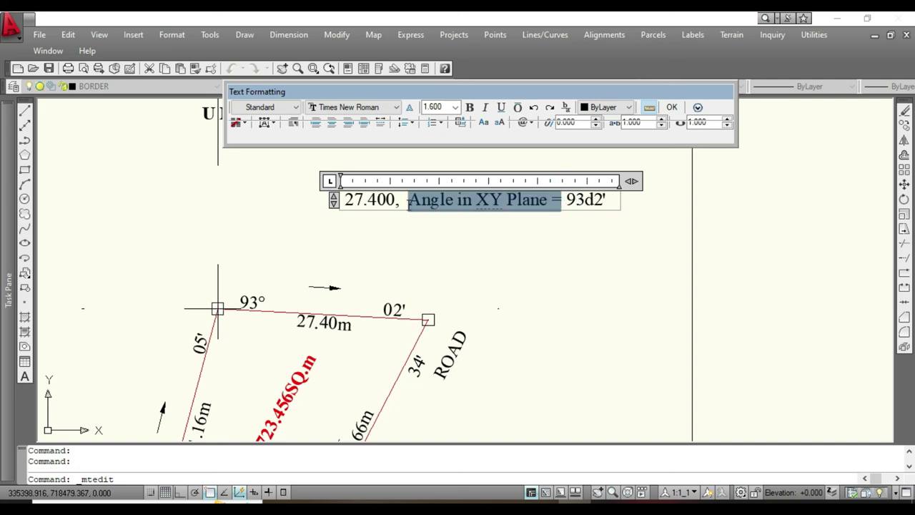
key("Delete")
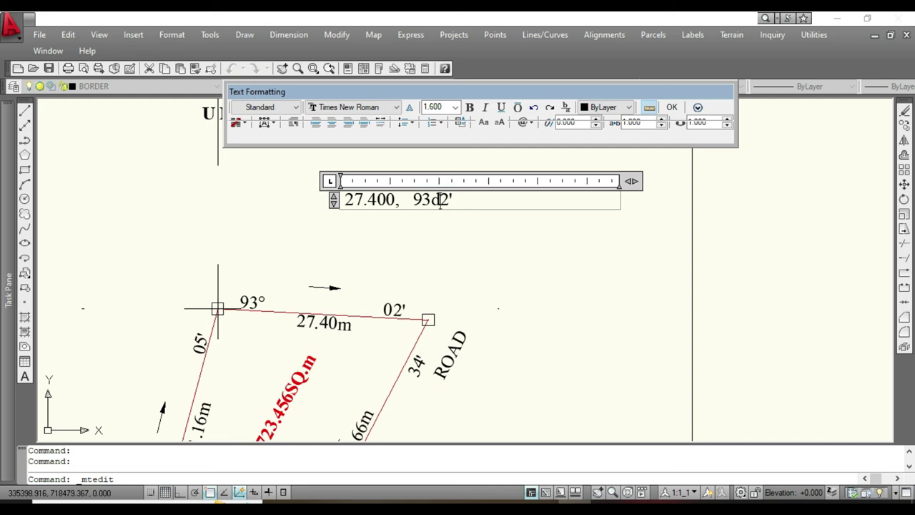
left_click(440, 202)
key("BackSpace")
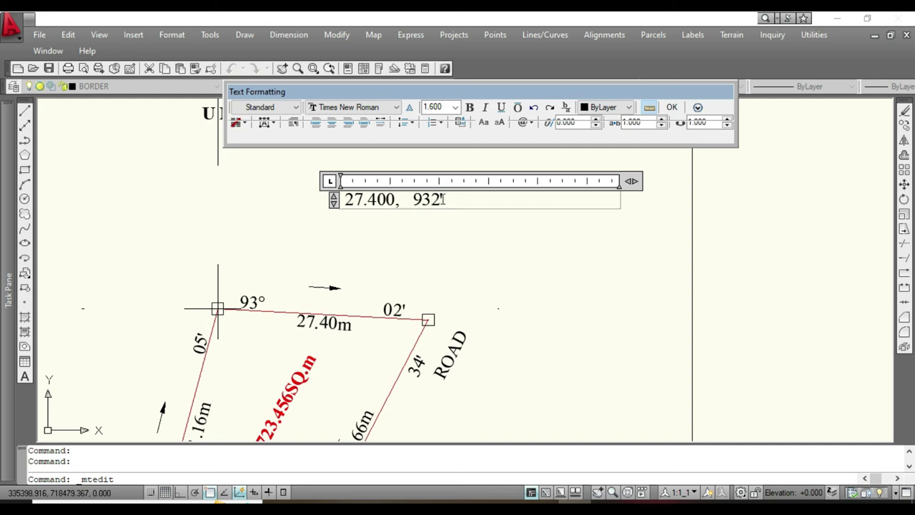
Step: Insert a degree sign into the angle using Options > Symbol > Degrees
left_click(697, 108)
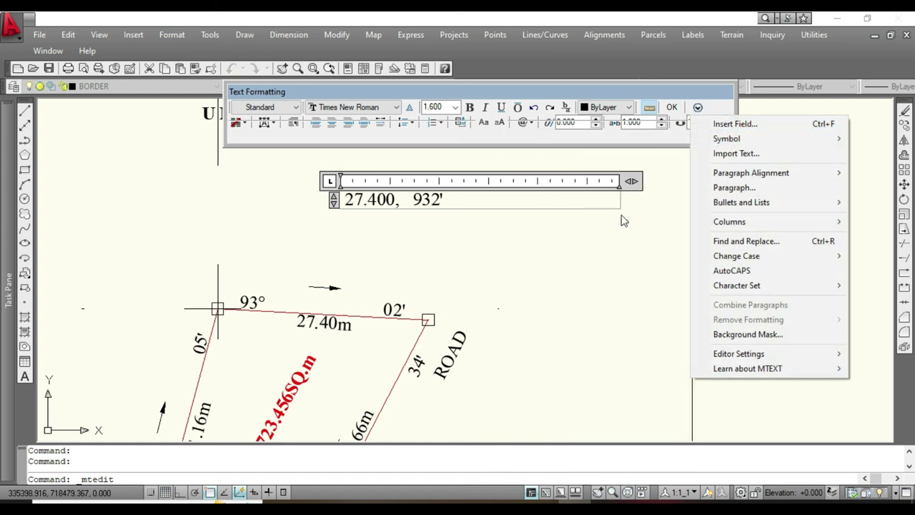
key("Escape")
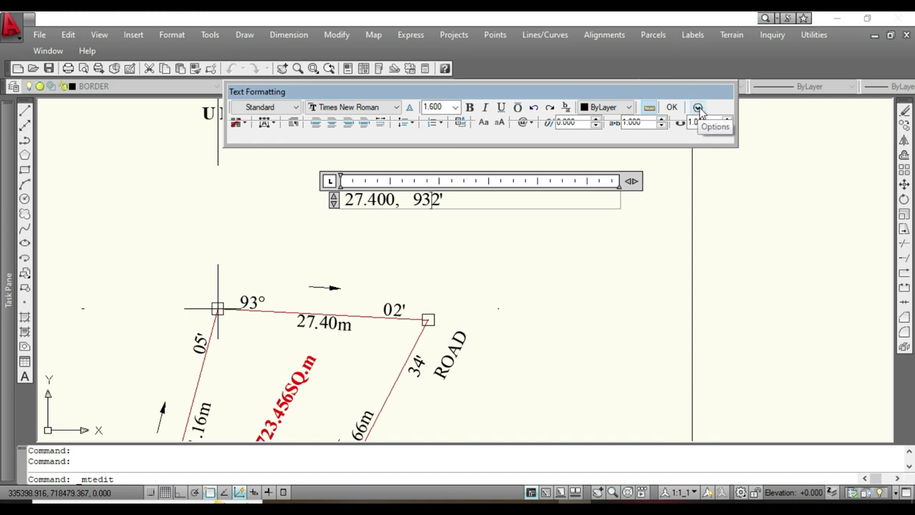
left_click(698, 108)
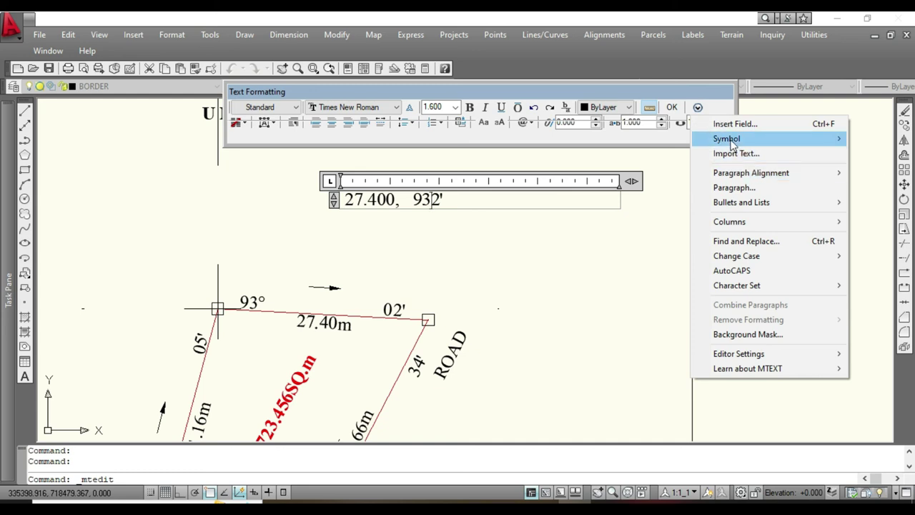
mouse_move(730, 140)
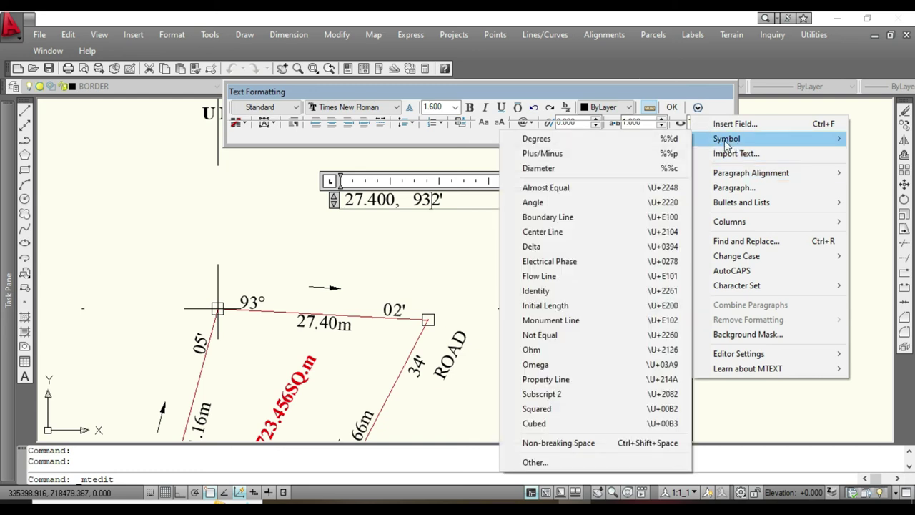
left_click(556, 138)
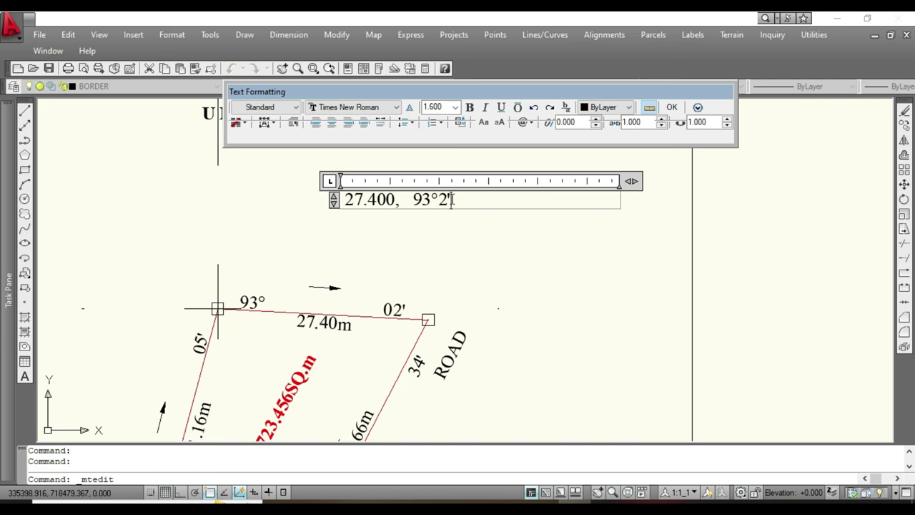
Step: Add a plus/minus sign after 93°2 from the Symbol list
left_click(698, 107)
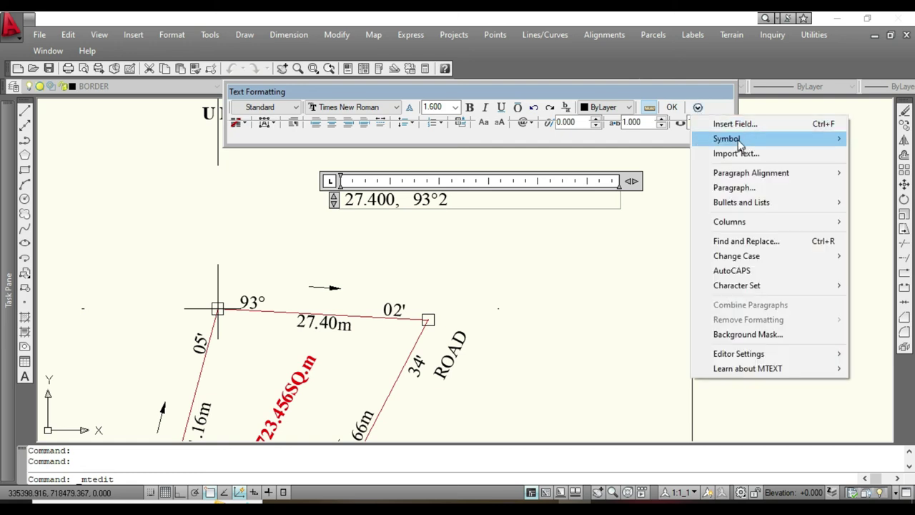
mouse_move(740, 144)
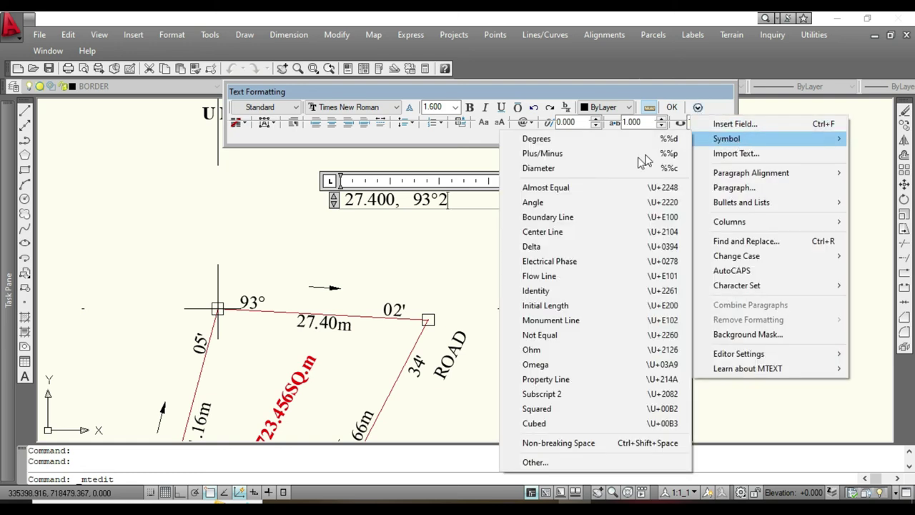
left_click(586, 153)
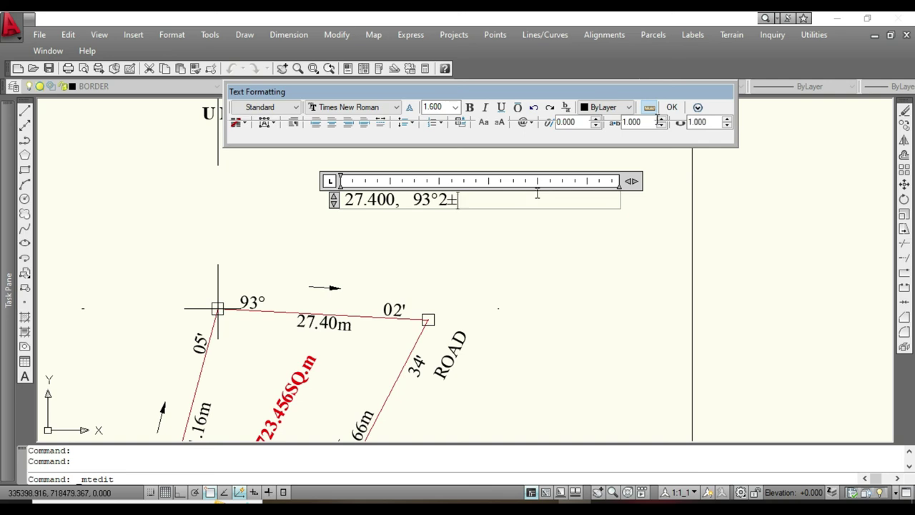
left_click(697, 108)
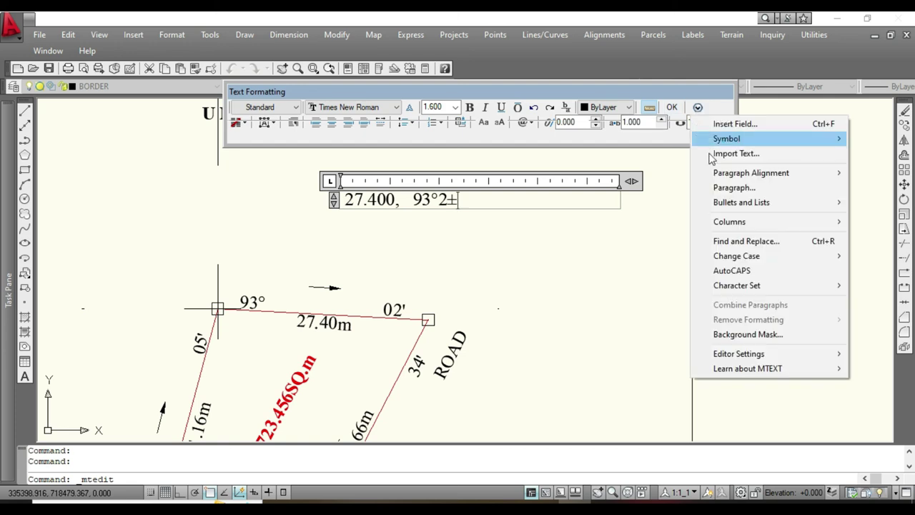
mouse_move(724, 139)
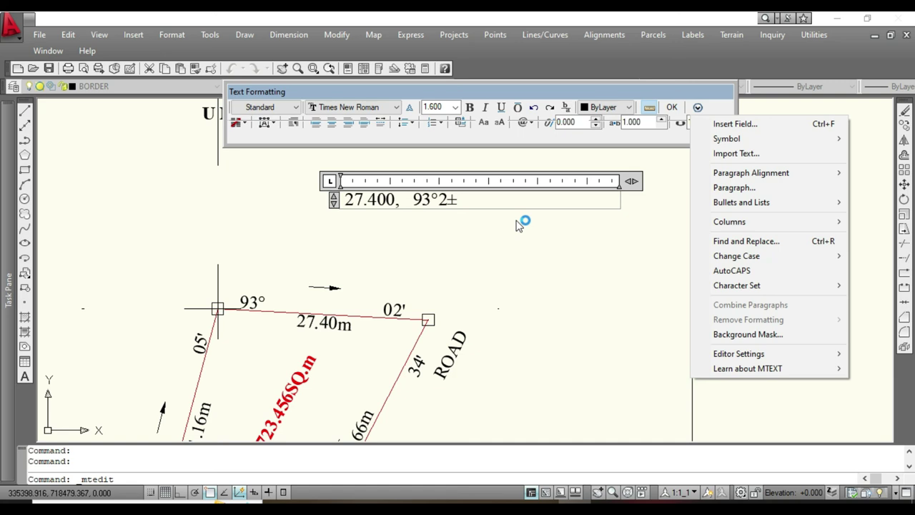
Step: Replace the ± with an apostrophe so the label reads 27.400, 93°2', then close the editor
left_click(327, 266)
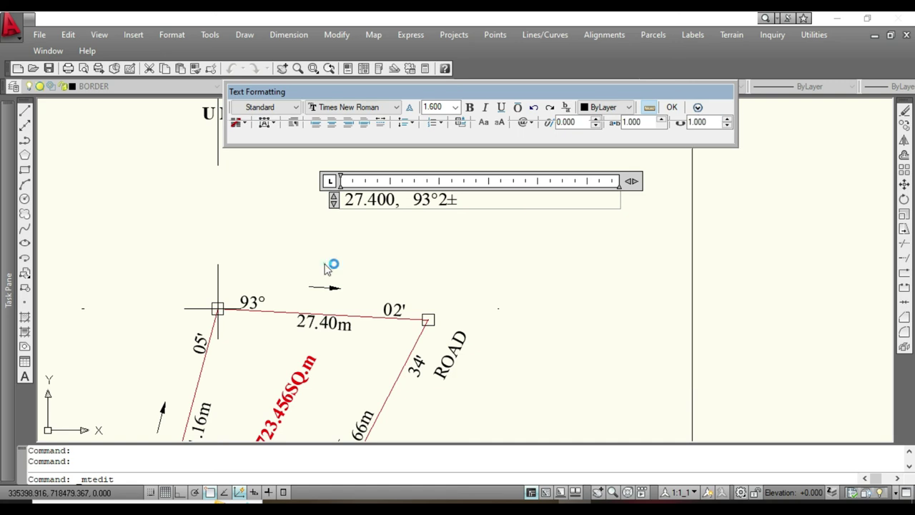
key("BackSpace")
type("'")
left_click(571, 255)
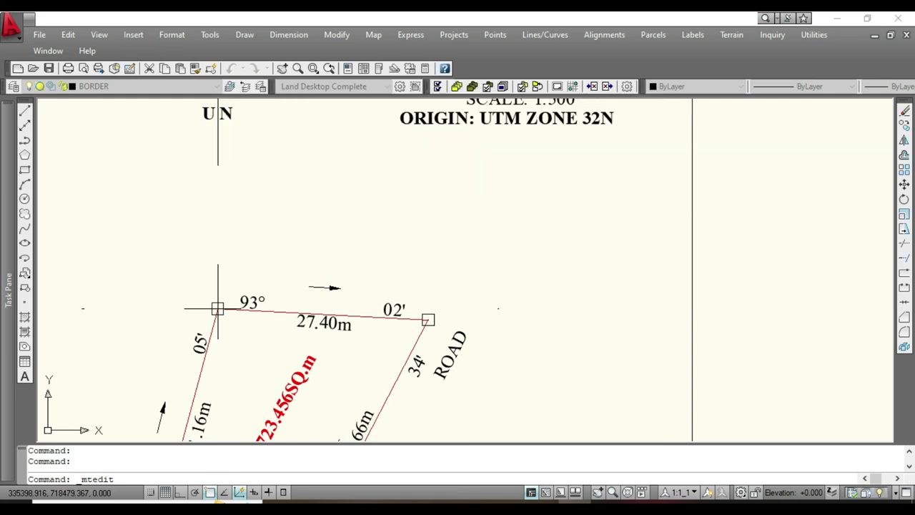